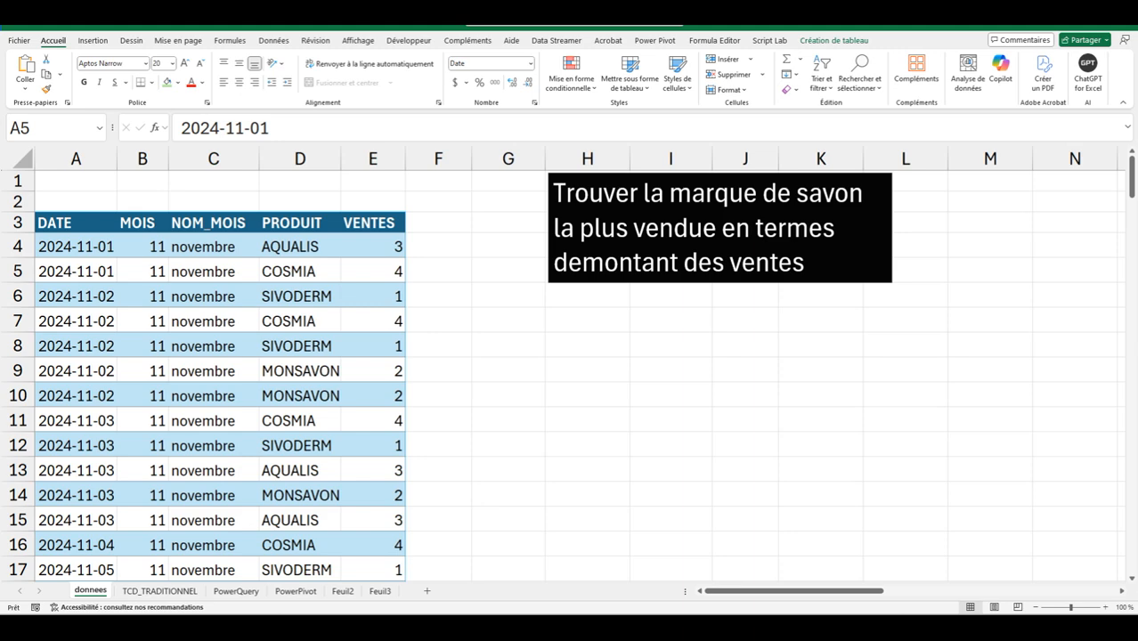
Correct "demontant" to "de montant" in the black text box's question
{"action": "left_click", "coordinate": [584, 265]}
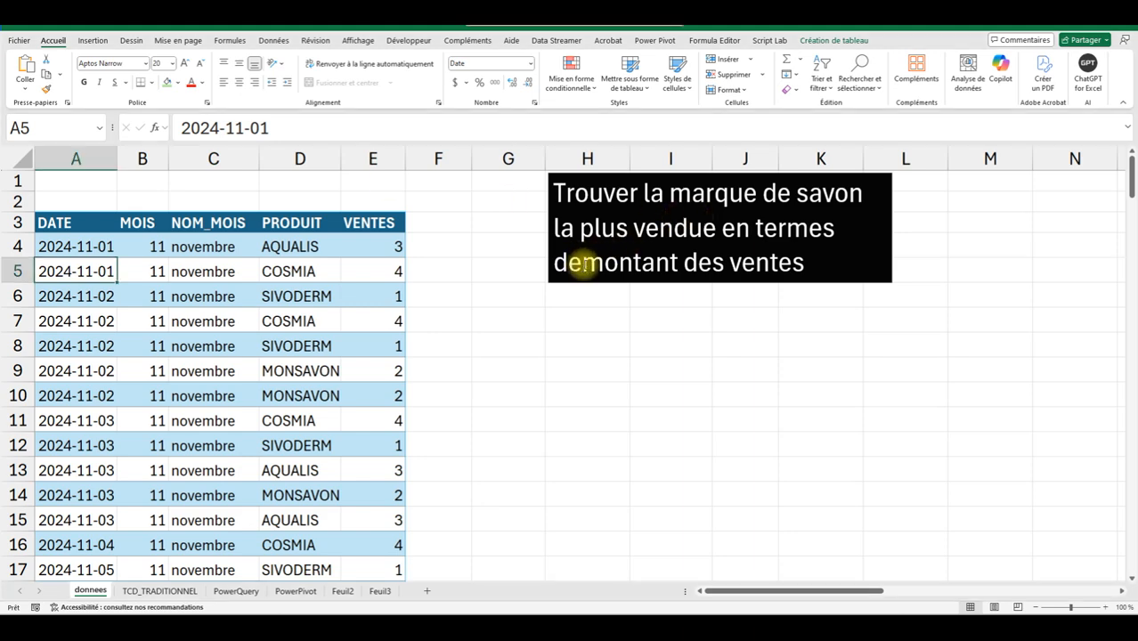
{"action": "left_click", "coordinate": [584, 265]}
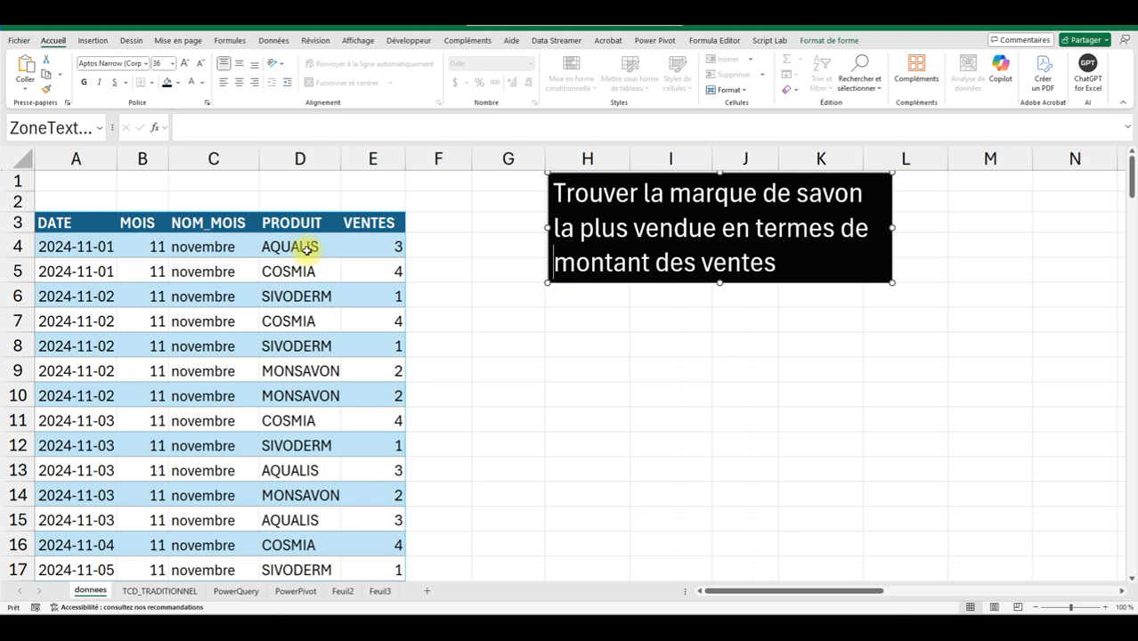
List the unique products in G7 with =UNIQUE(tSales[PRODUIT]) and widen column G so the names fit
{"action": "left_click", "coordinate": [507, 320]}
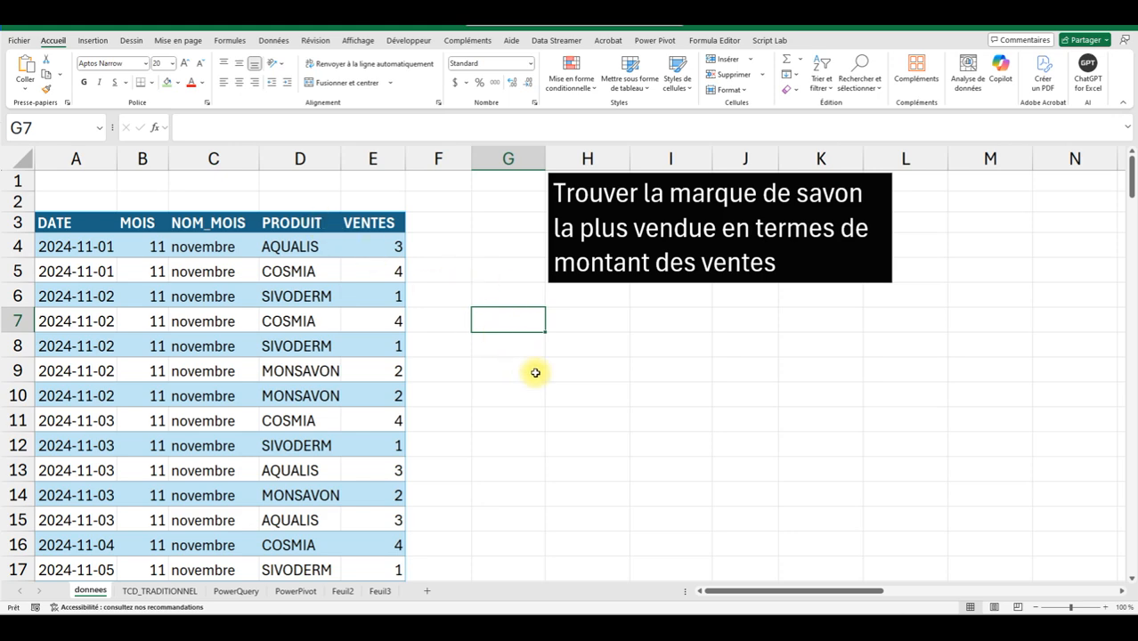
{"action": "type", "text": "=u"}
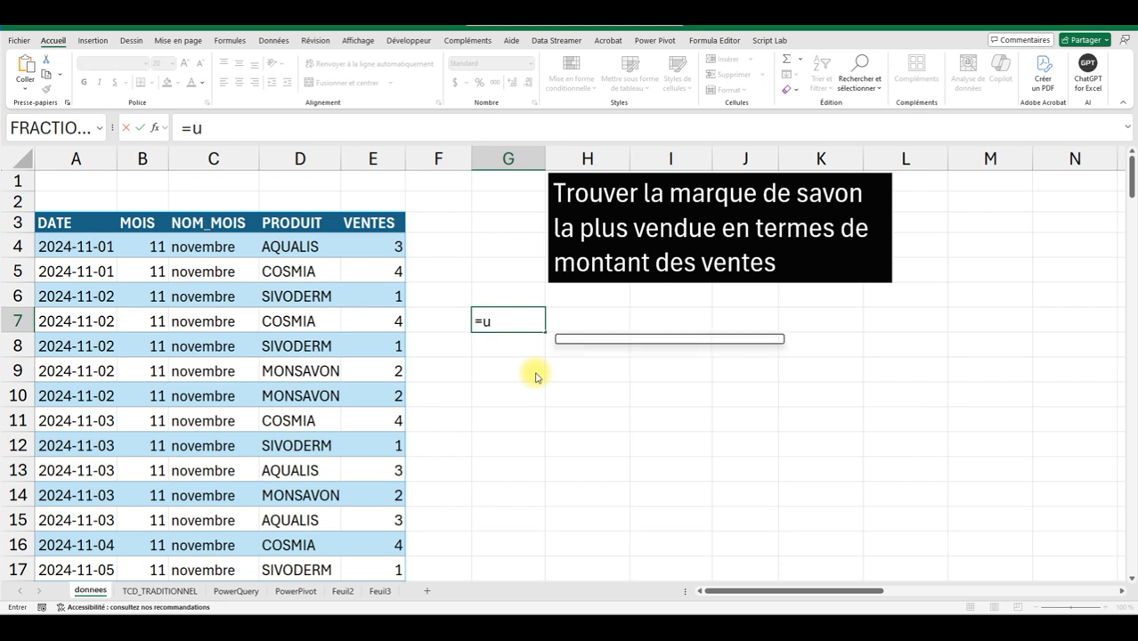
{"action": "type", "text": "nique"}
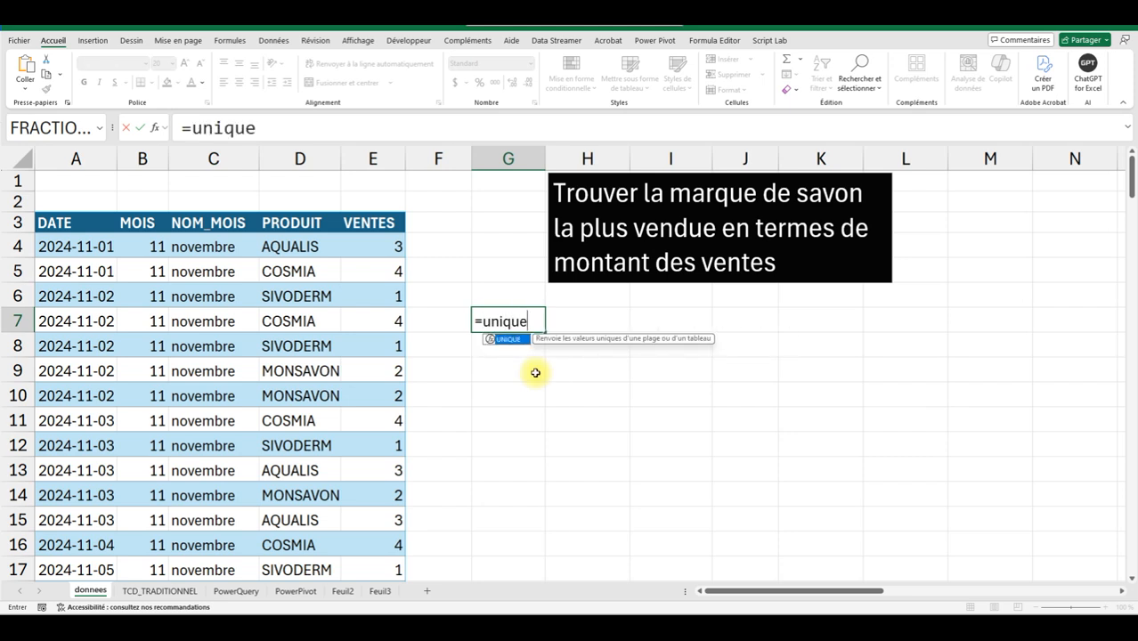
{"action": "key", "text": "Tab"}
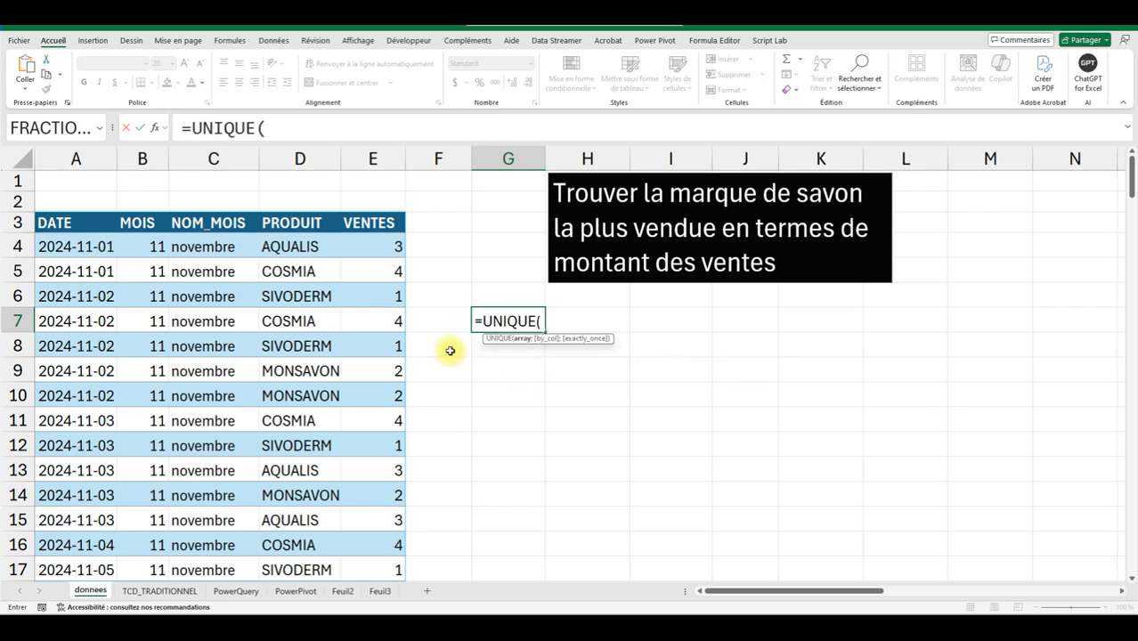
{"action": "left_click", "coordinate": [300, 213]}
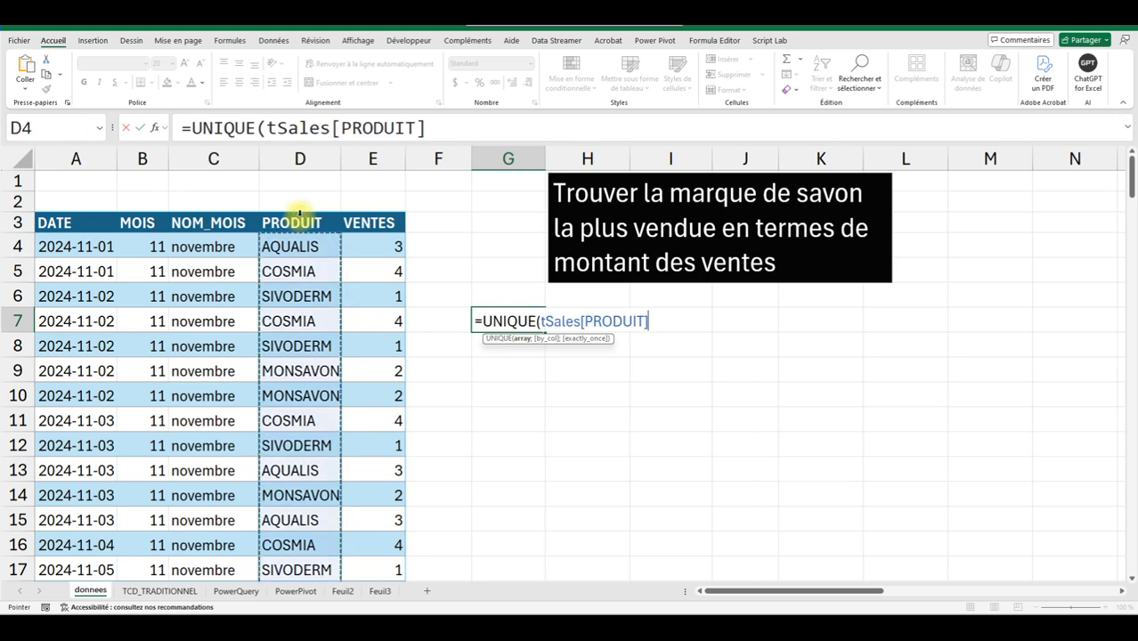
{"action": "type", "text": ")"}
{"action": "key", "text": "Return"}
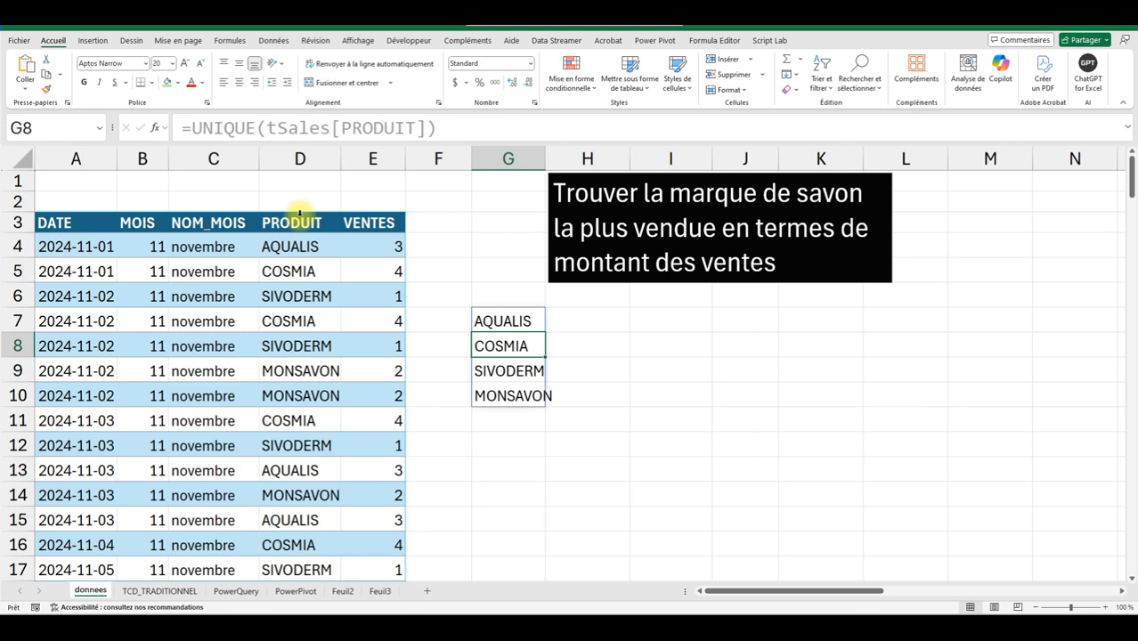
{"action": "key", "text": "Up"}
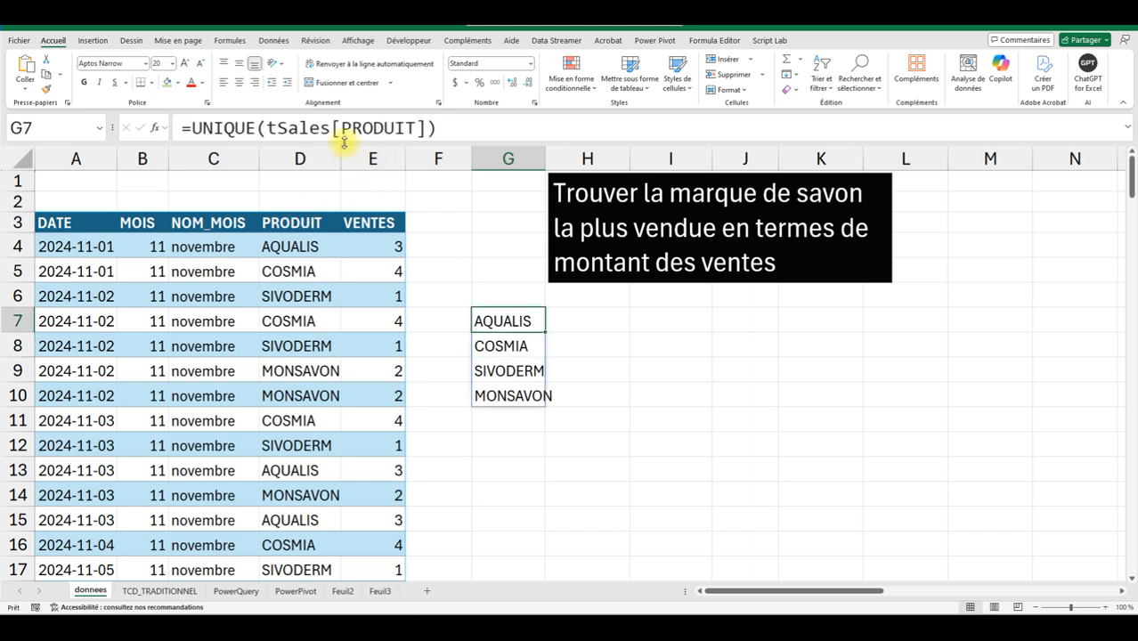
{"action": "left_click_drag", "start_coordinate": [547, 156], "coordinate": [557, 156]}
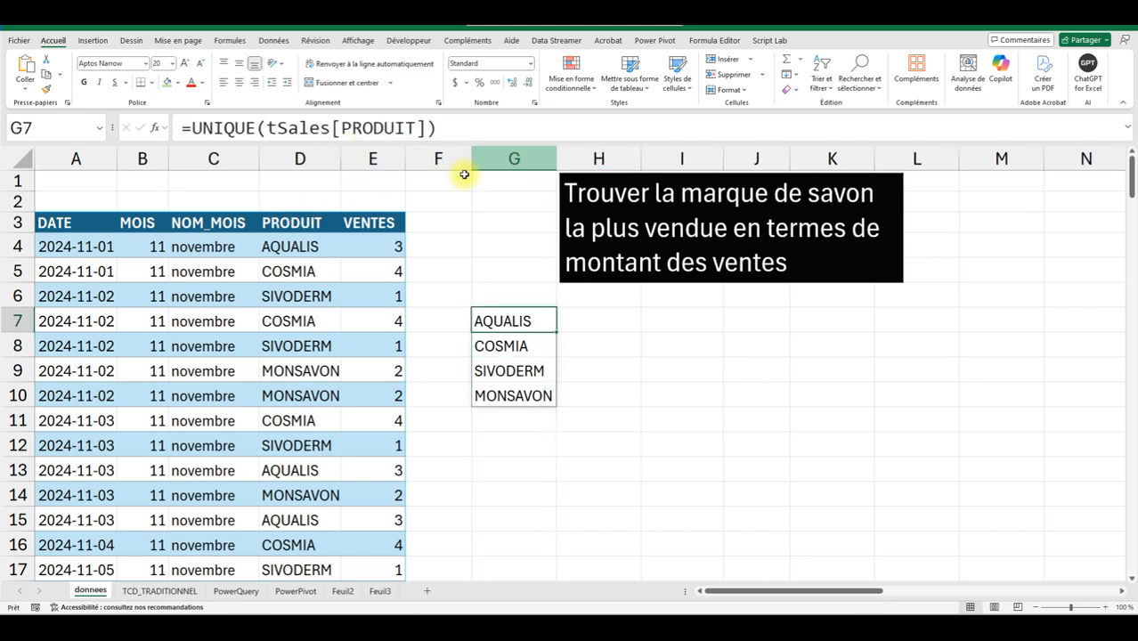
Turn on the tSales table's filter buttons, select the VENTES data, and turn the filter buttons off again
{"action": "left_click", "coordinate": [295, 225]}
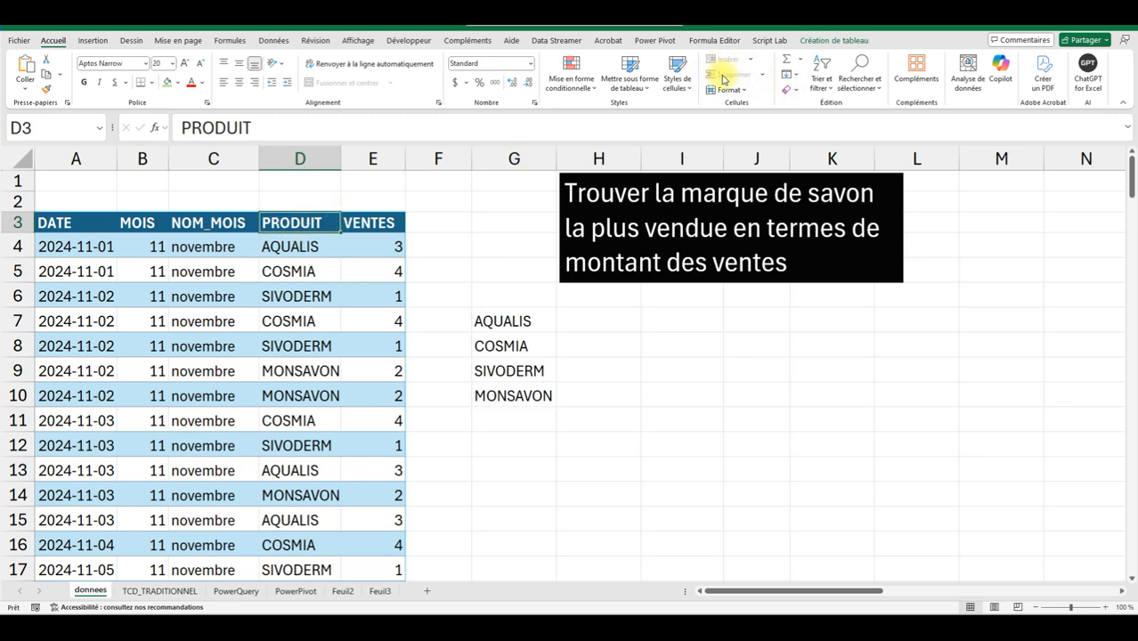
{"action": "left_click", "coordinate": [813, 41]}
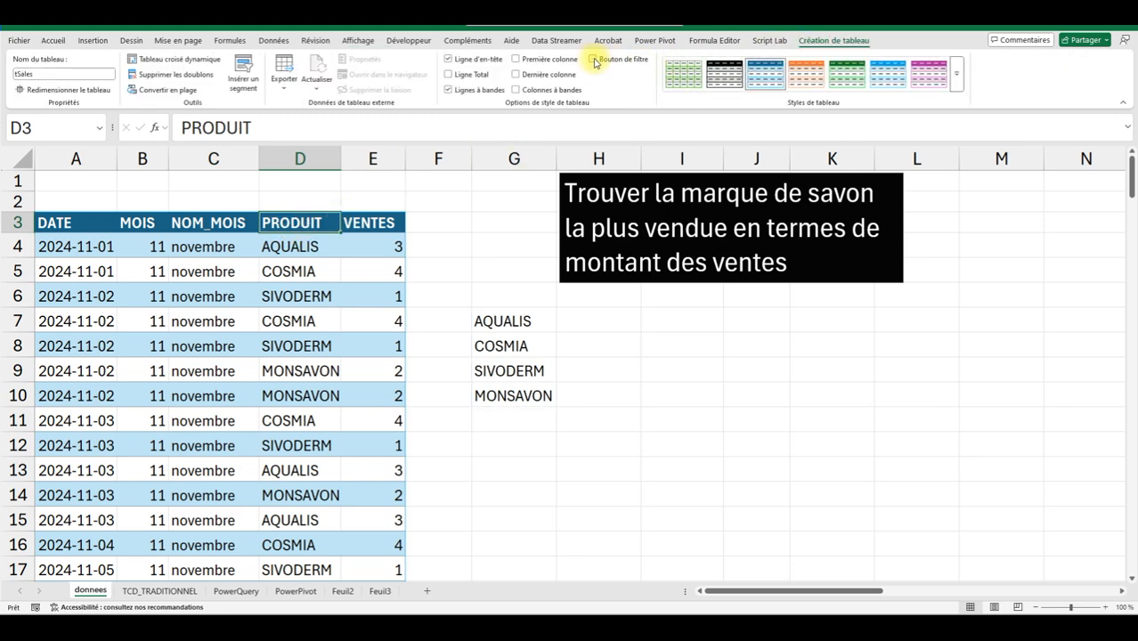
{"action": "left_click", "coordinate": [593, 59]}
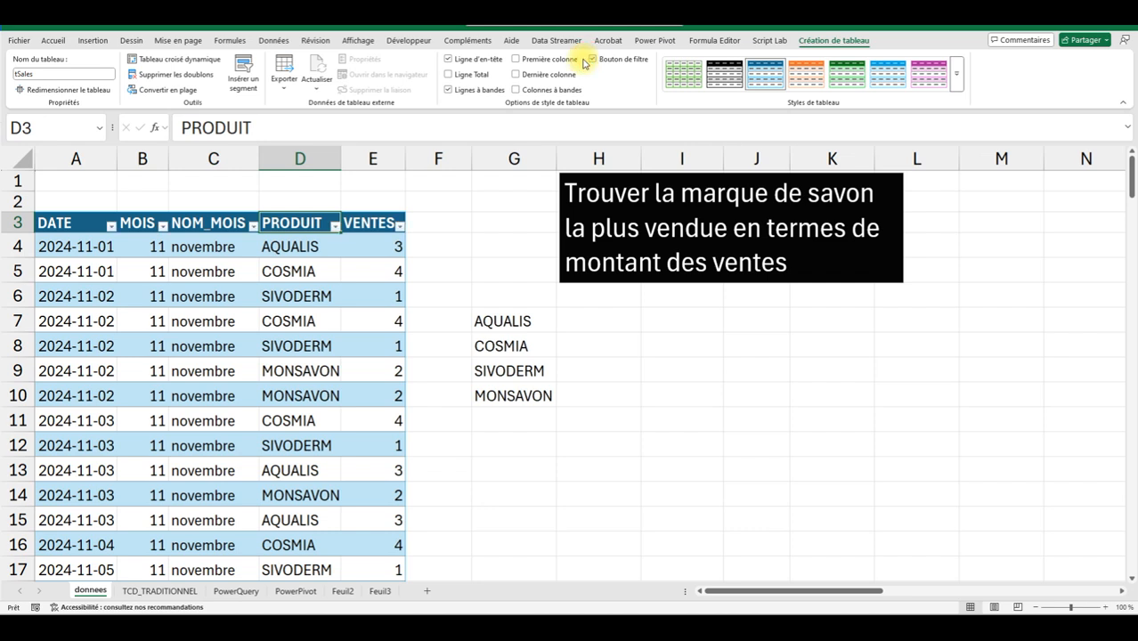
{"action": "left_click", "coordinate": [370, 213]}
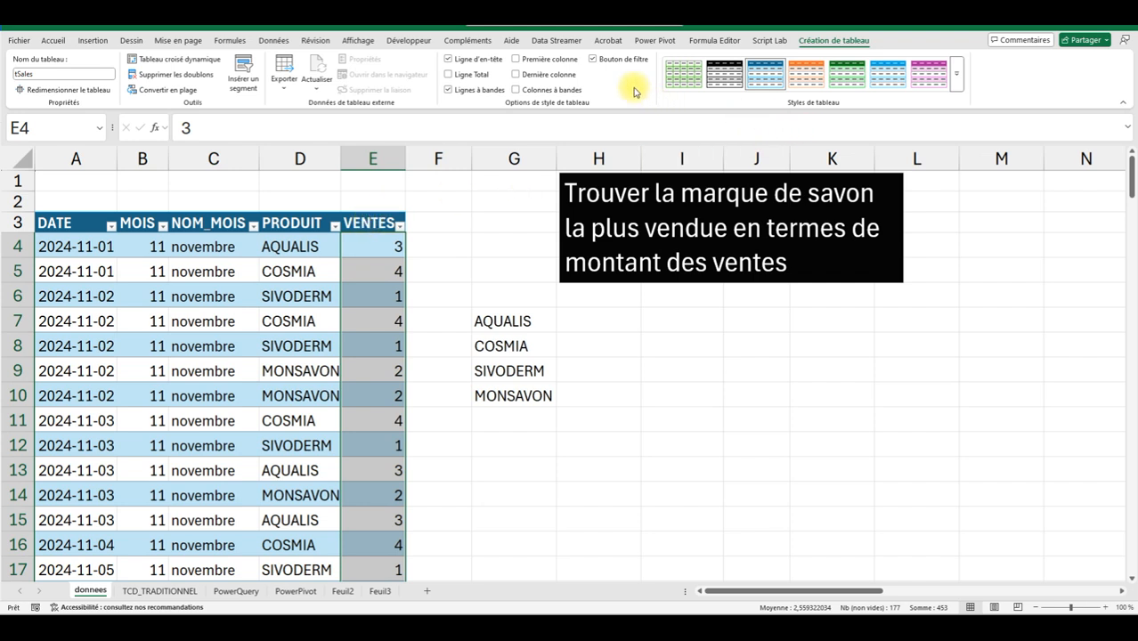
{"action": "left_click", "coordinate": [592, 60]}
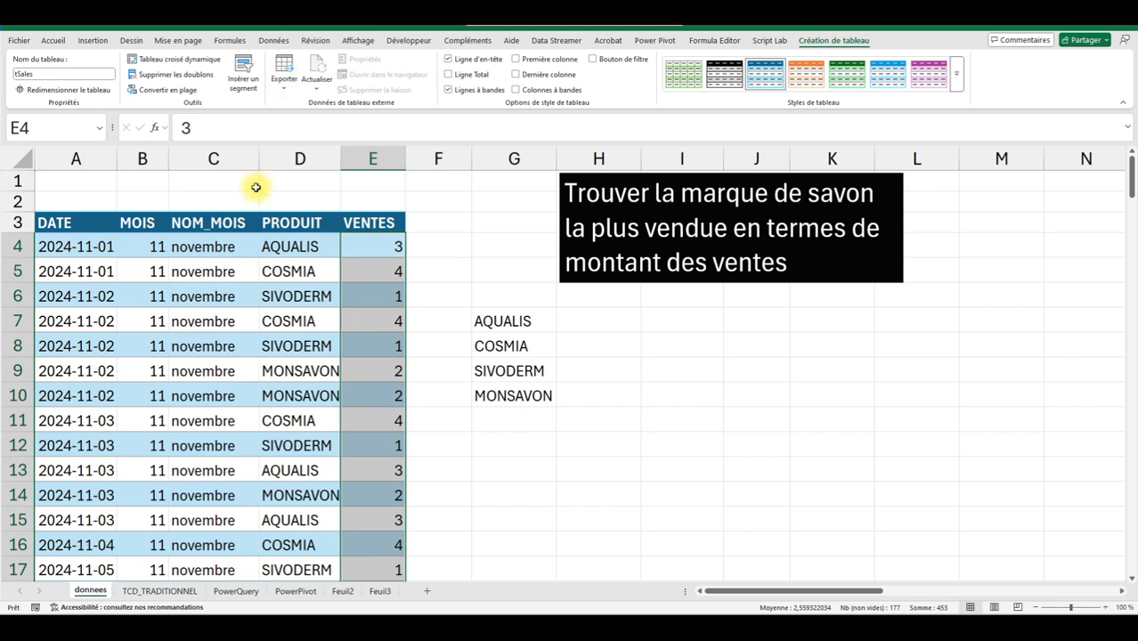
Turn on the tSales table's filter buttons and check which months the NOM_MOIS filter lists, leaving it unfiltered
{"action": "left_click", "coordinate": [218, 224]}
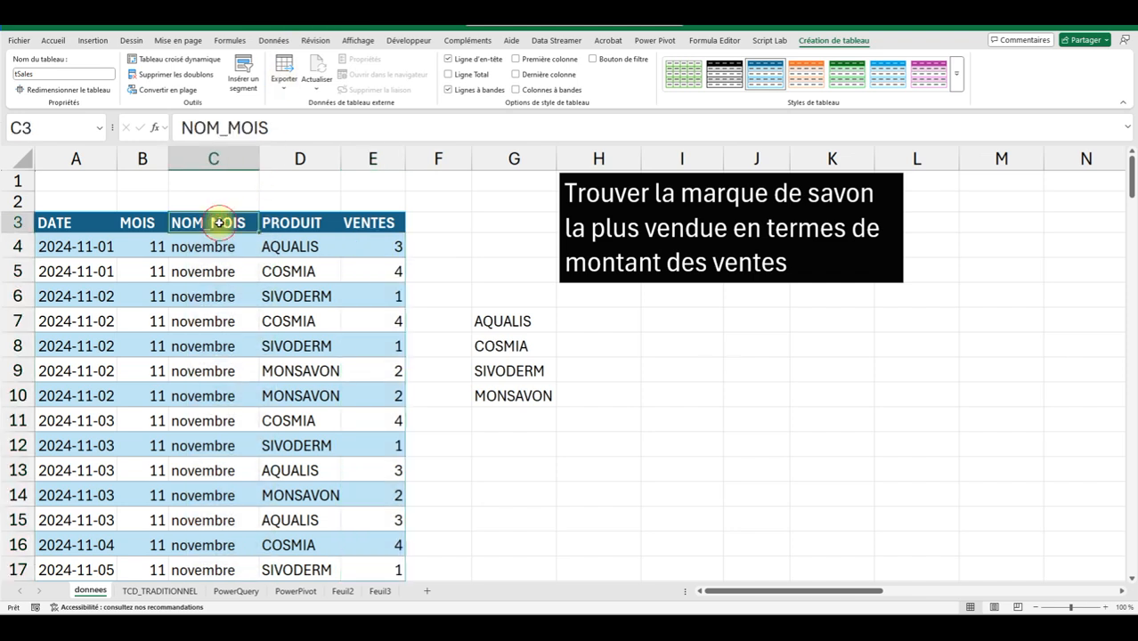
{"action": "left_click", "coordinate": [593, 58]}
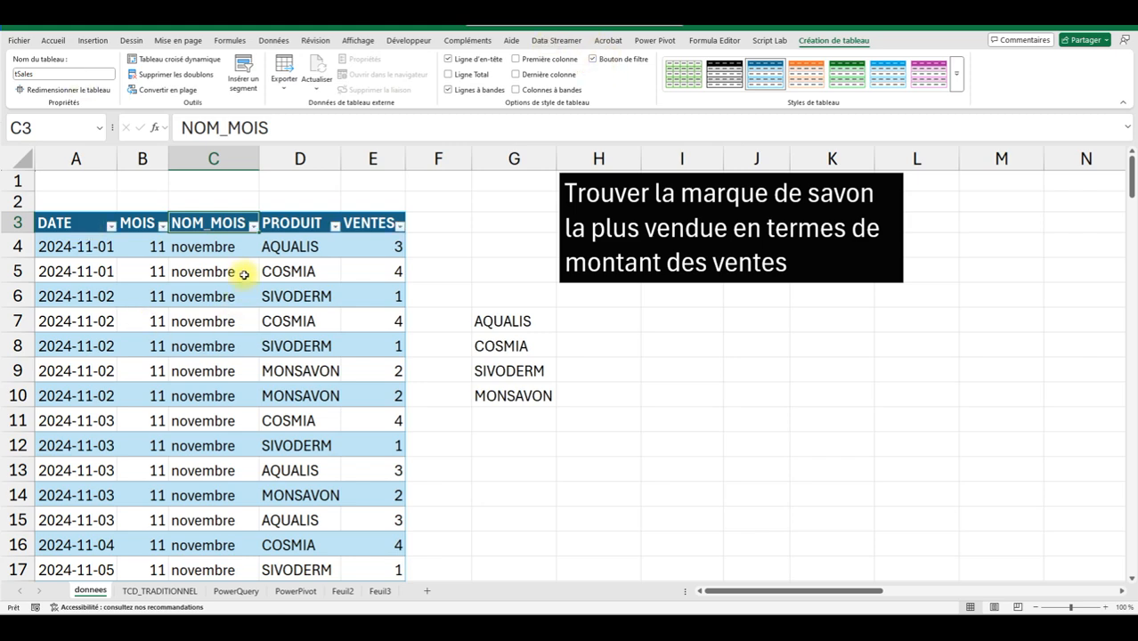
{"action": "left_click", "coordinate": [252, 226]}
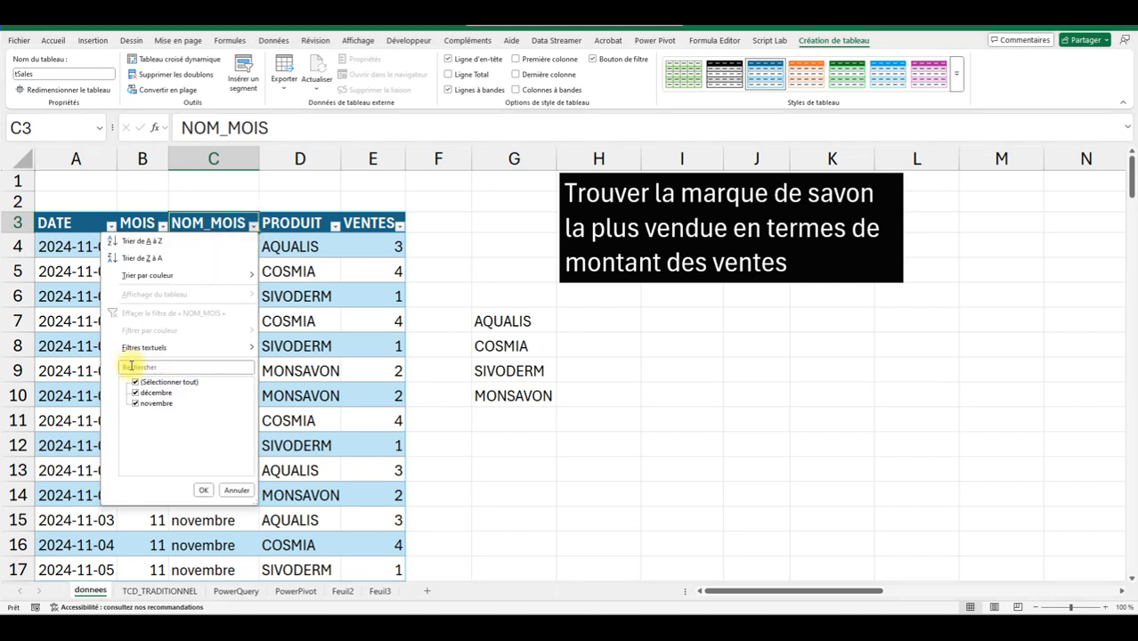
{"action": "left_click", "coordinate": [235, 490]}
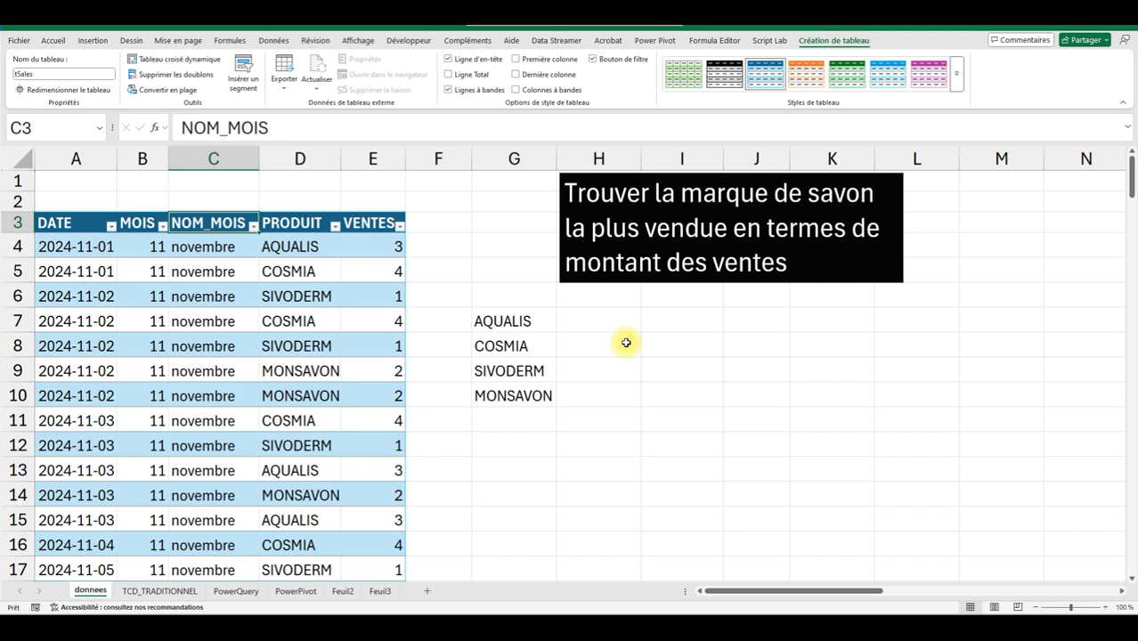
Insert a pivot table based on the tSales table, placed on the existing donnees sheet at cell I7
{"action": "left_click", "coordinate": [672, 328]}
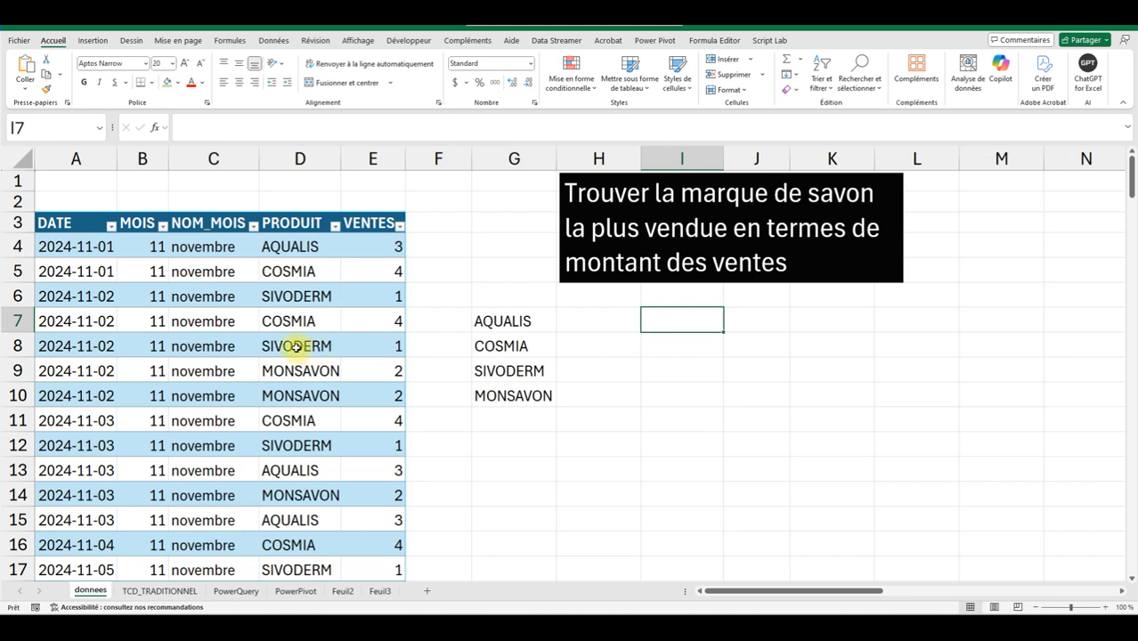
{"action": "left_click", "coordinate": [178, 275]}
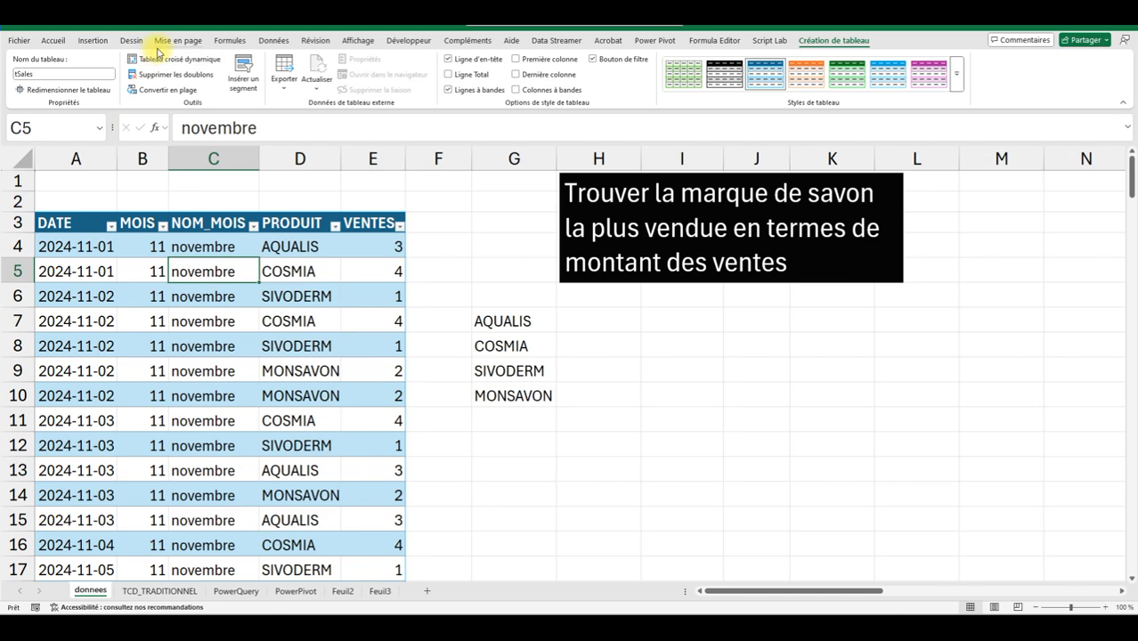
{"action": "left_click", "coordinate": [93, 40]}
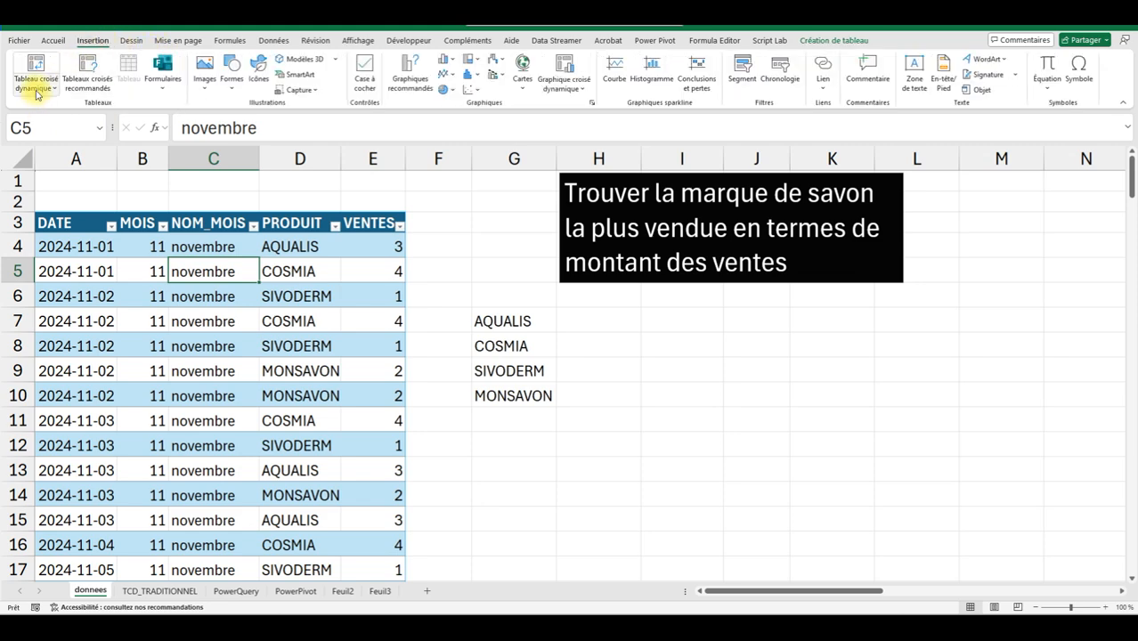
{"action": "left_click", "coordinate": [35, 89]}
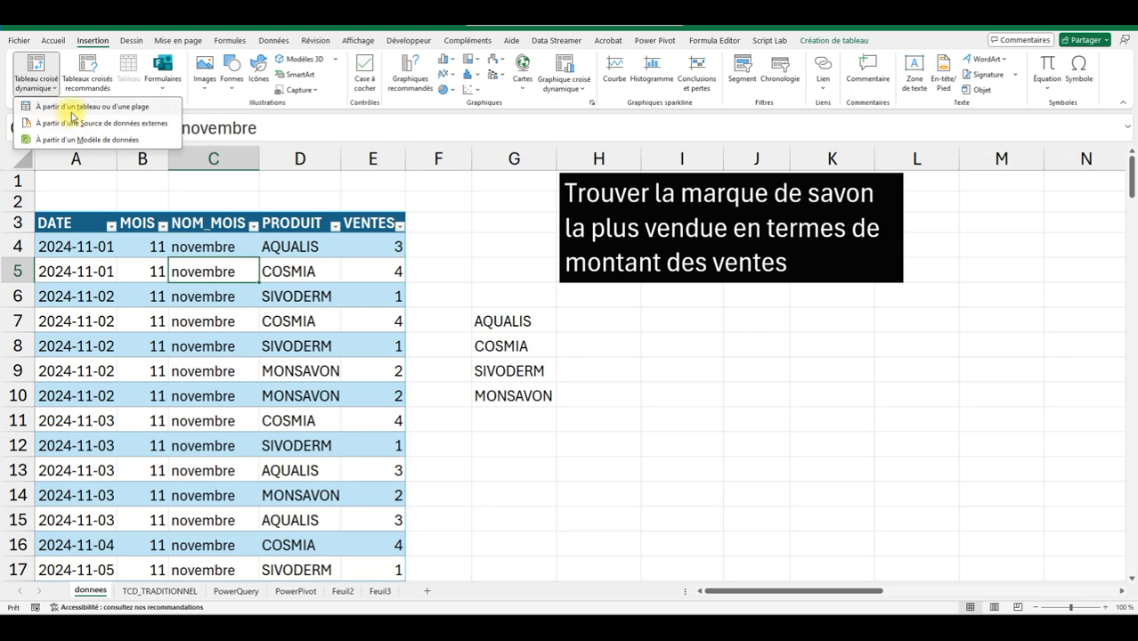
{"action": "left_click", "coordinate": [75, 107]}
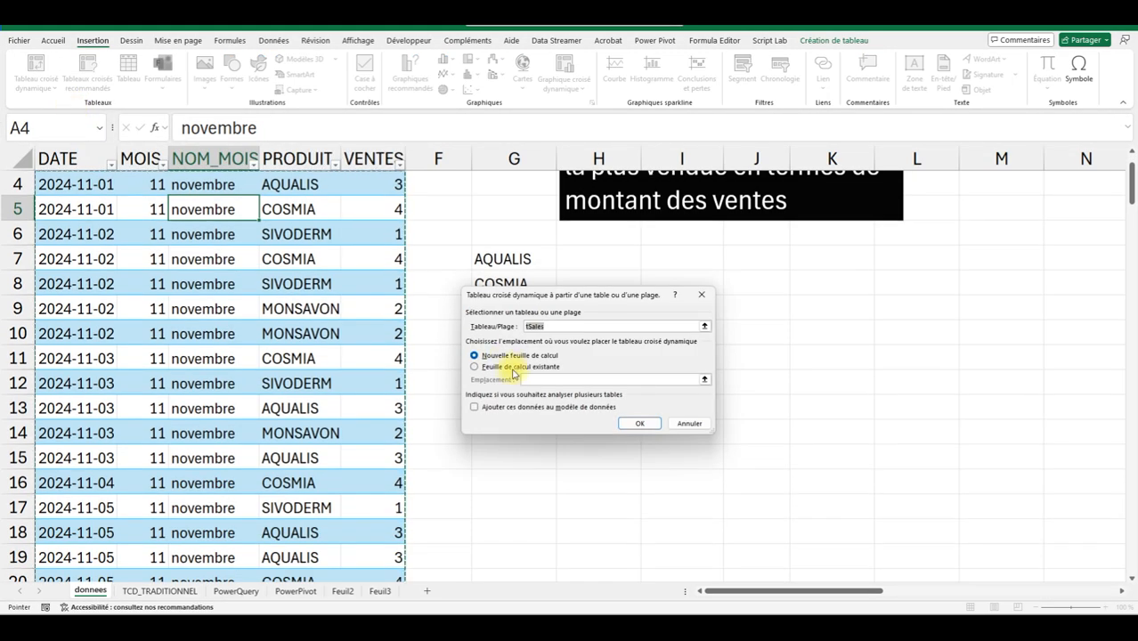
{"action": "left_click", "coordinate": [478, 367]}
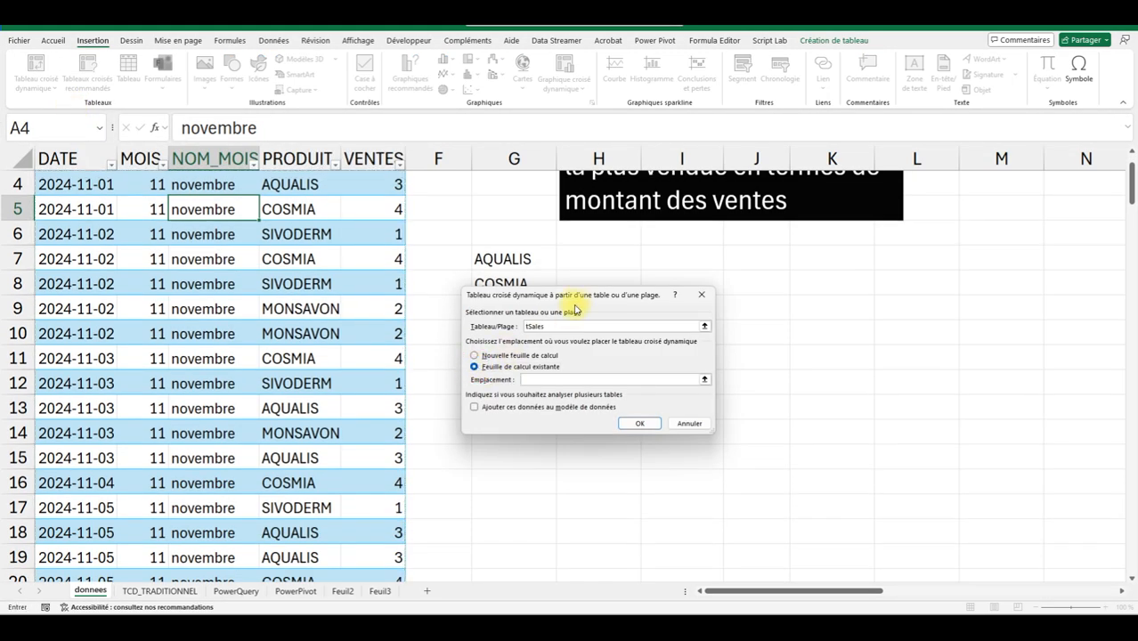
{"action": "left_click_drag", "start_coordinate": [595, 296], "coordinate": [689, 319]}
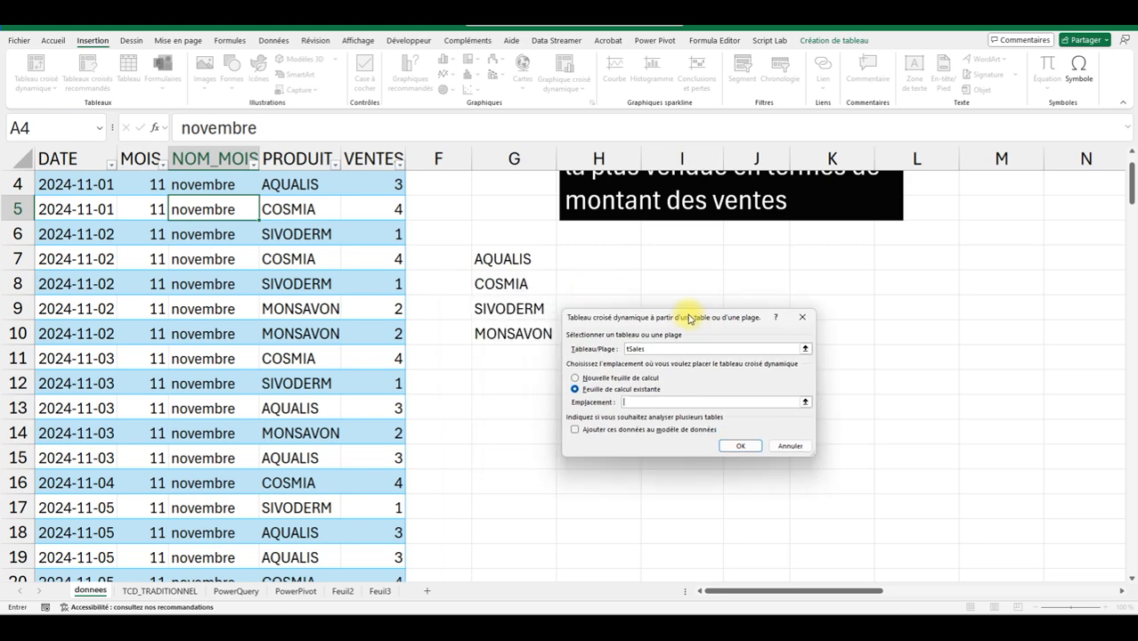
{"action": "left_click", "coordinate": [670, 256]}
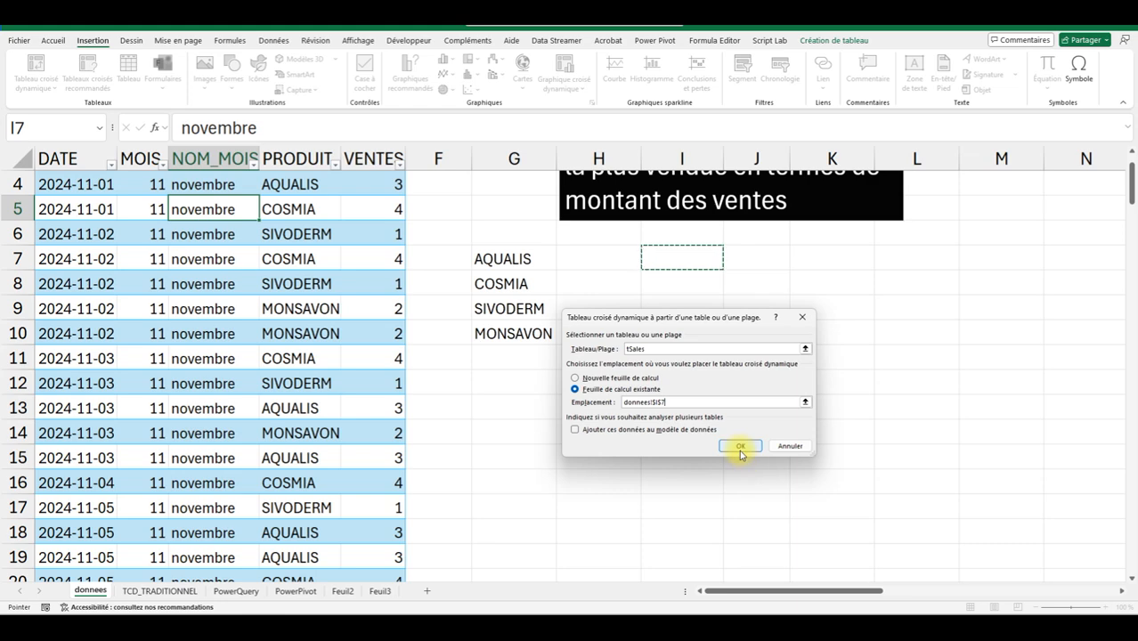
{"action": "left_click", "coordinate": [738, 445]}
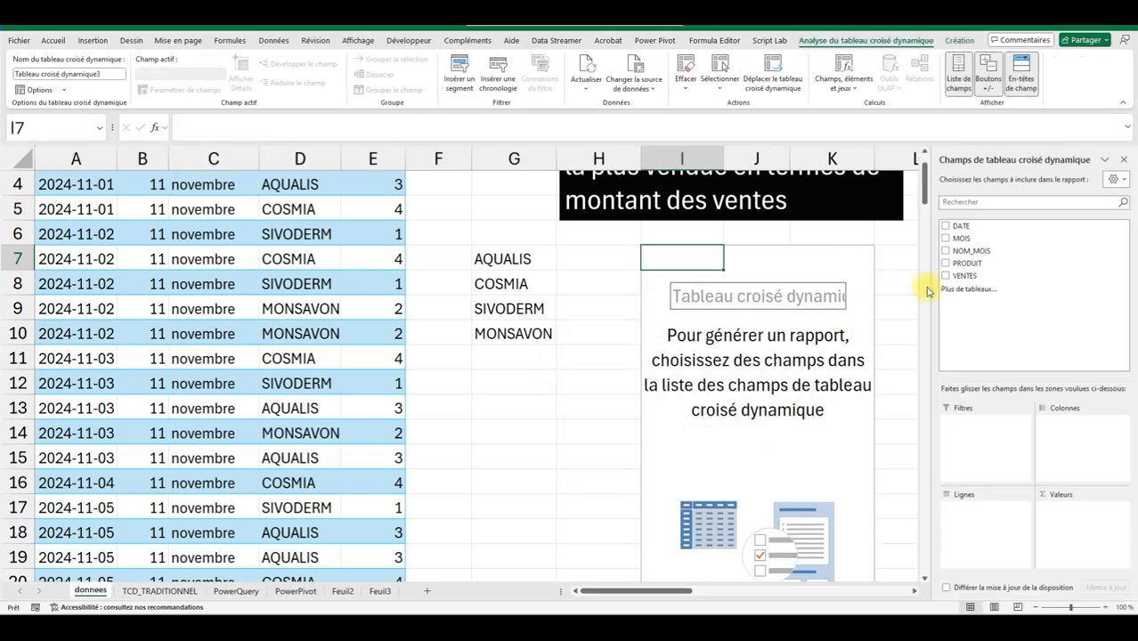
Lay out the pivot table with the sum of VENTES as values, NOM_MOIS as columns and PRODUIT as rows
{"action": "left_click_drag", "start_coordinate": [956, 277], "coordinate": [1089, 509]}
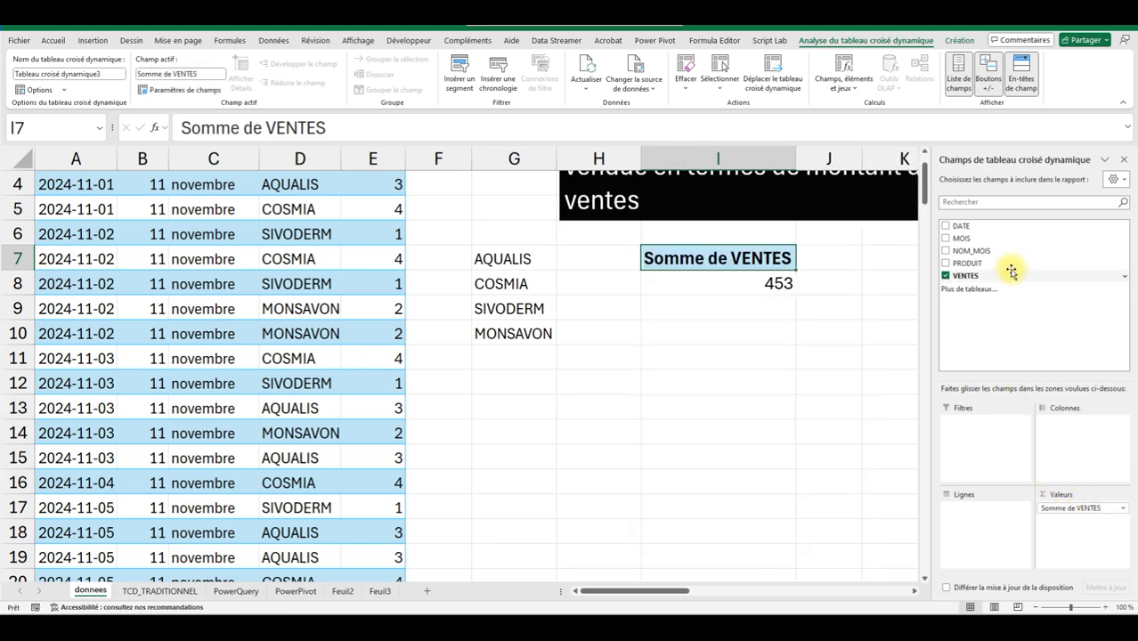
{"action": "left_click_drag", "start_coordinate": [965, 256], "coordinate": [1078, 429]}
{"action": "left_click_drag", "start_coordinate": [968, 263], "coordinate": [989, 518]}
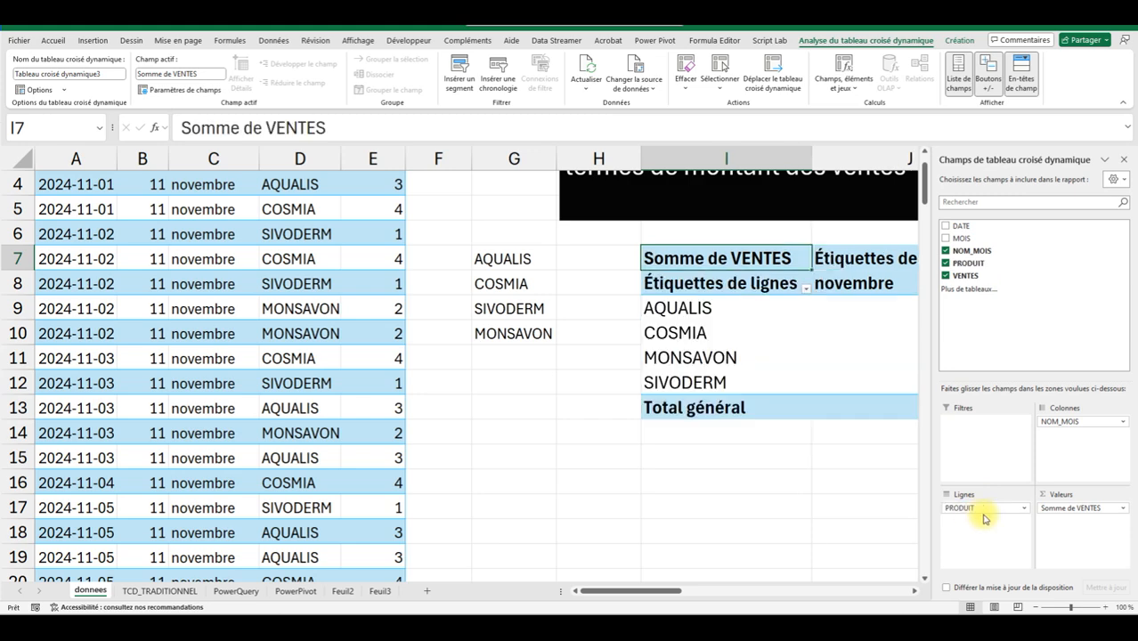
Replace the pivot table's column-labels caption in J7 with "à"
{"action": "left_click_drag", "start_coordinate": [651, 596], "coordinate": [691, 591]}
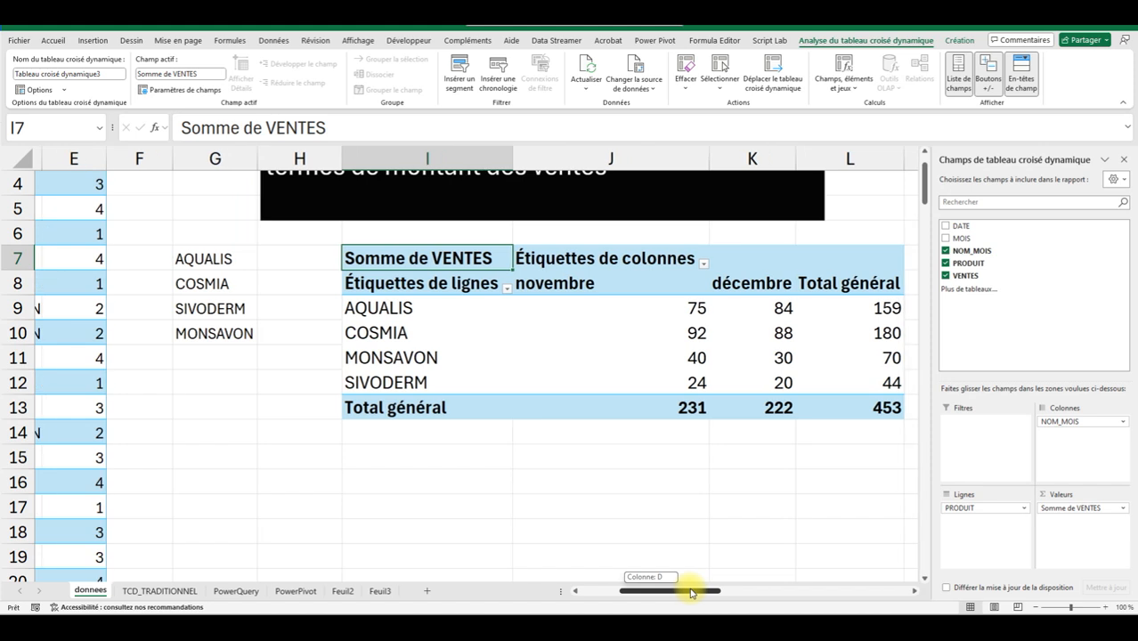
{"action": "left_click", "coordinate": [585, 257]}
{"action": "left_click_drag", "start_coordinate": [374, 125], "coordinate": [89, 129]}
{"action": "key", "text": "BackSpace"}
{"action": "type", "text": "à"}
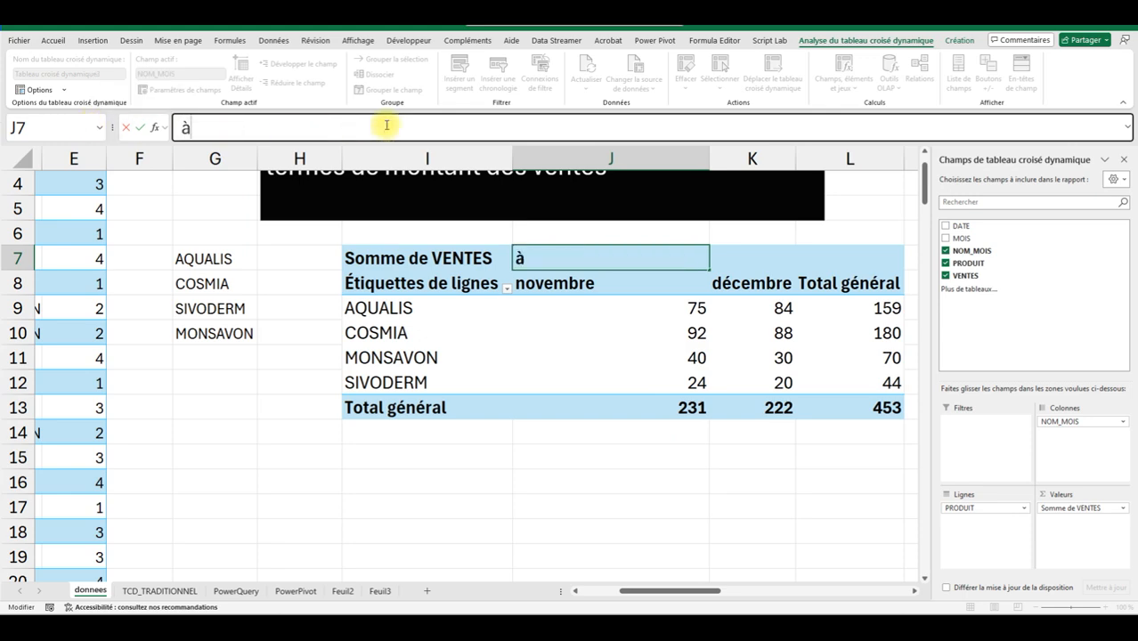
{"action": "left_click", "coordinate": [709, 163]}
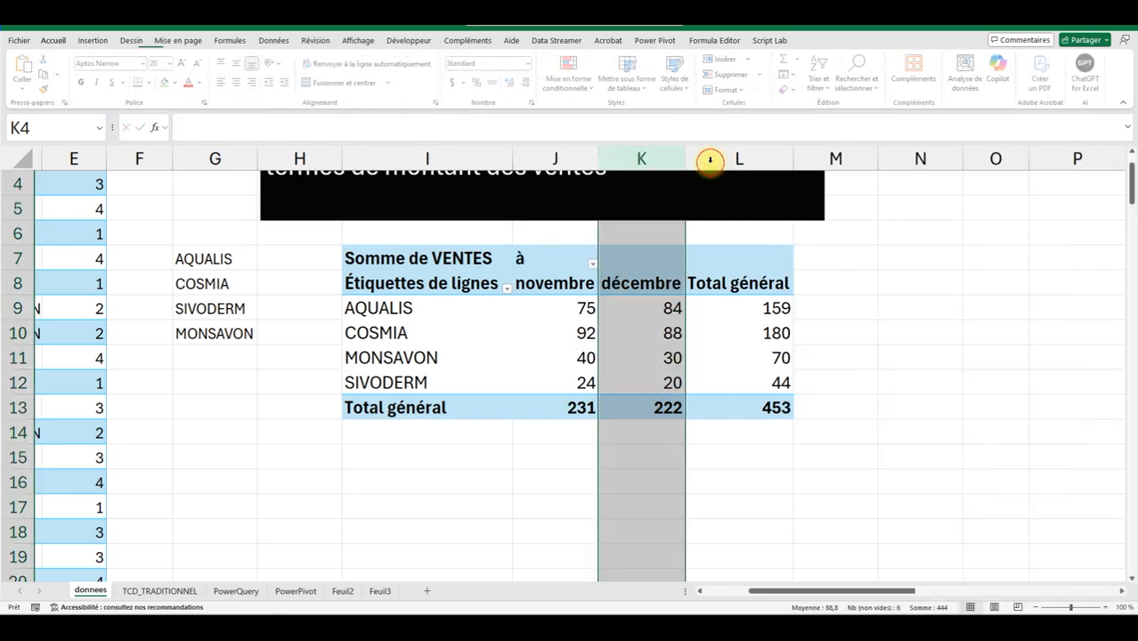
{"action": "left_click", "coordinate": [472, 216]}
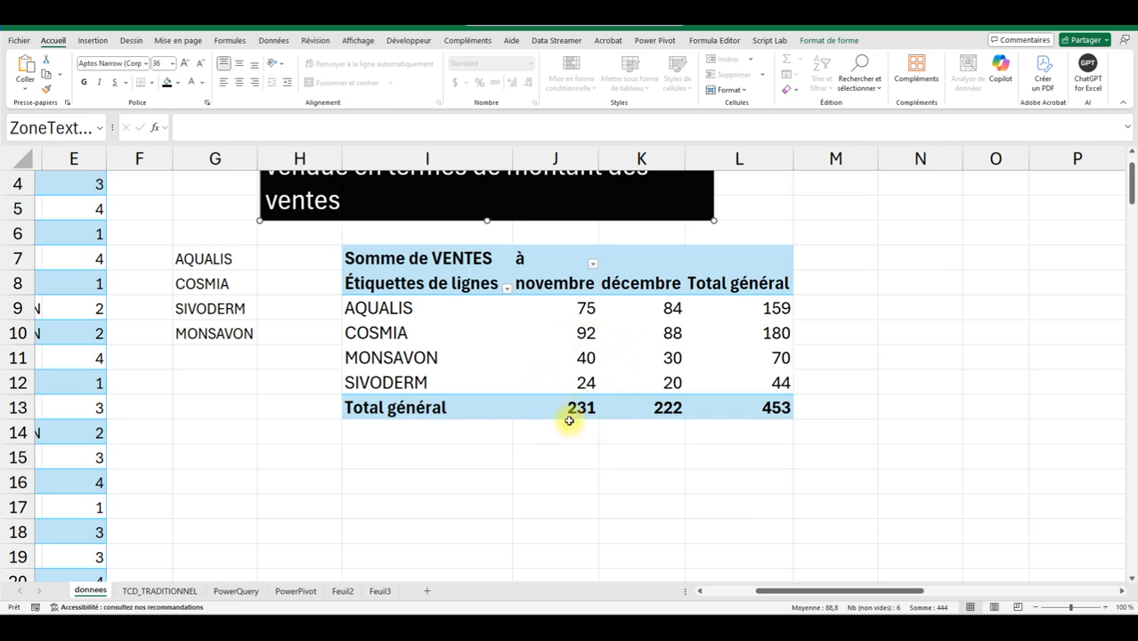
{"action": "left_click", "coordinate": [561, 455]}
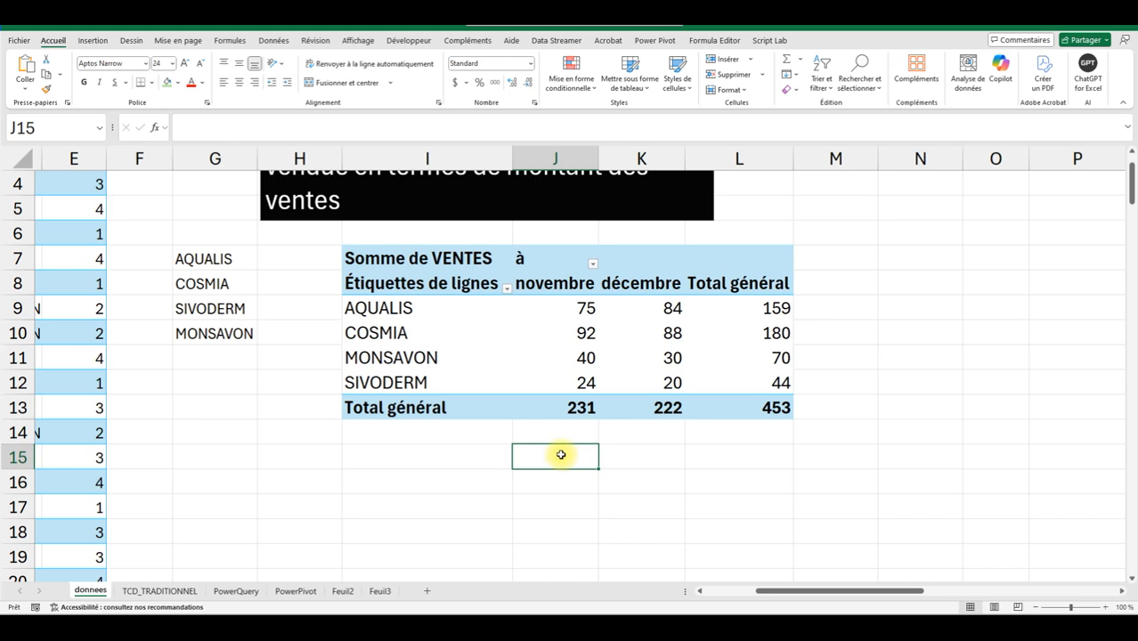
Calculate the highest novembre product sales in J15 with =MAX(J9:J12)
{"action": "type", "text": "=max"}
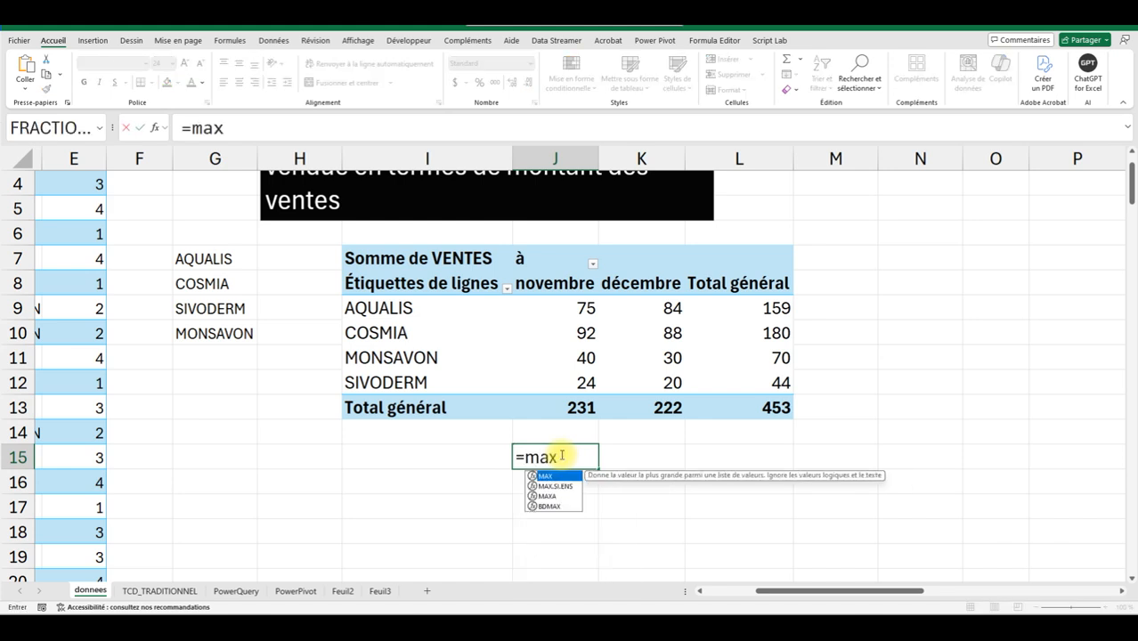
{"action": "key", "text": "Tab"}
{"action": "left_click_drag", "start_coordinate": [541, 307], "coordinate": [557, 386]}
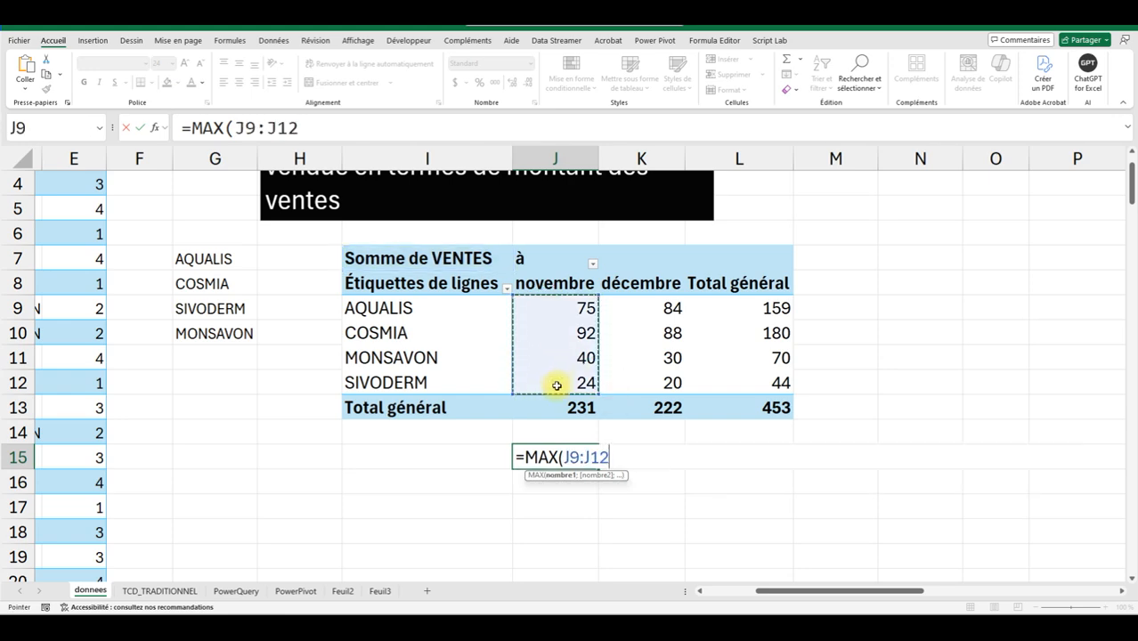
{"action": "type", "text": ")"}
{"action": "key", "text": "Return"}
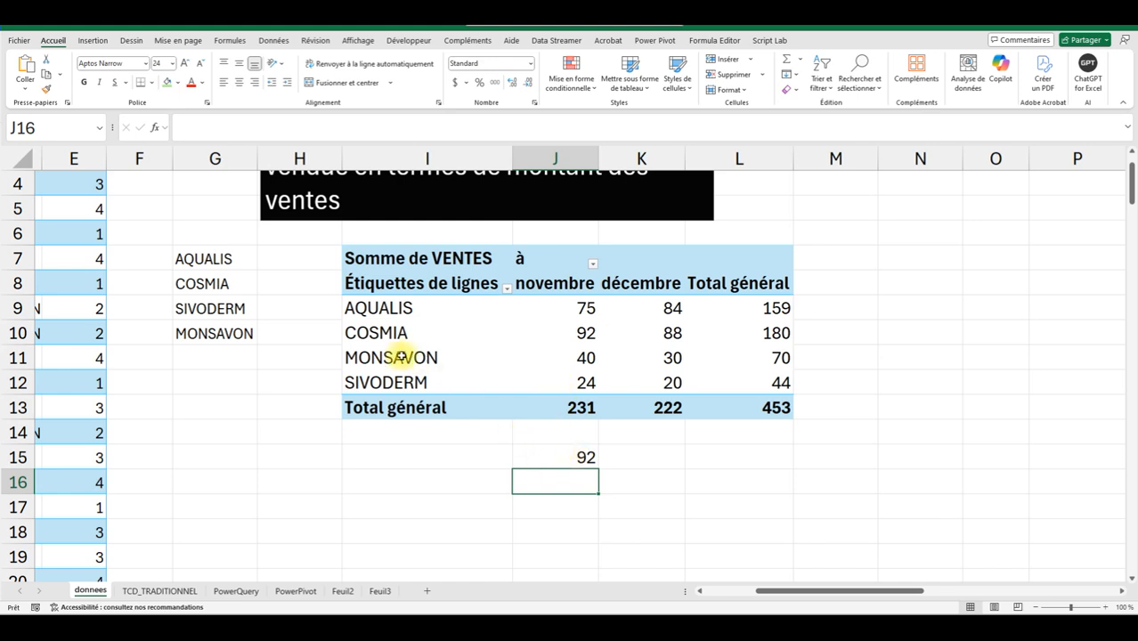
Extend the MAX formula from J15 to K15 to cover the décembre column
{"action": "left_click", "coordinate": [374, 335]}
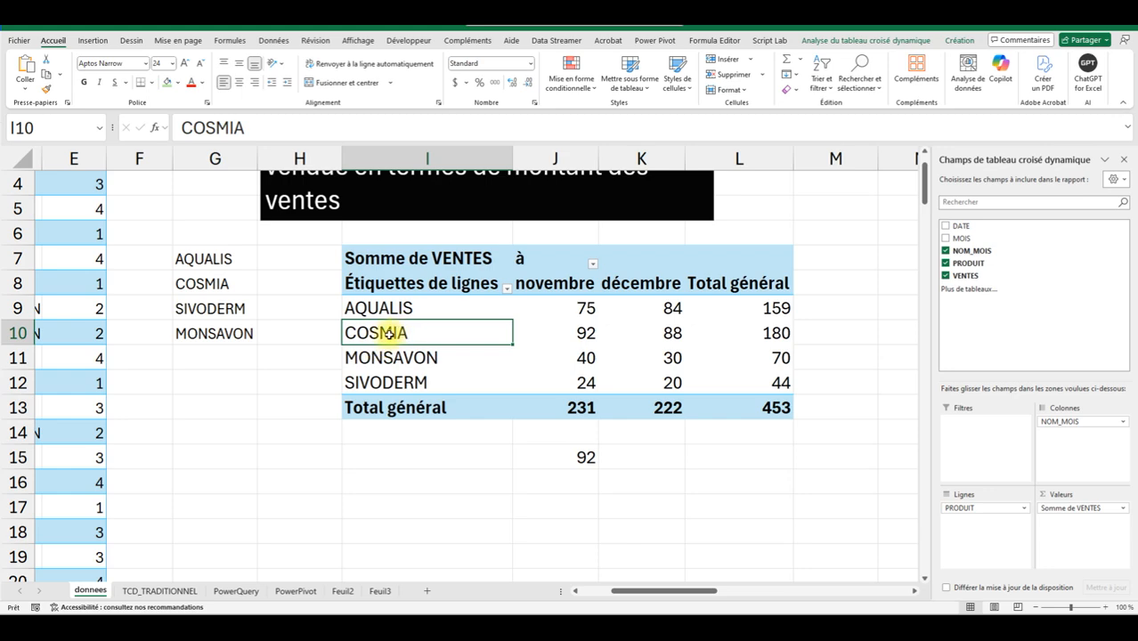
{"action": "left_click", "coordinate": [584, 460]}
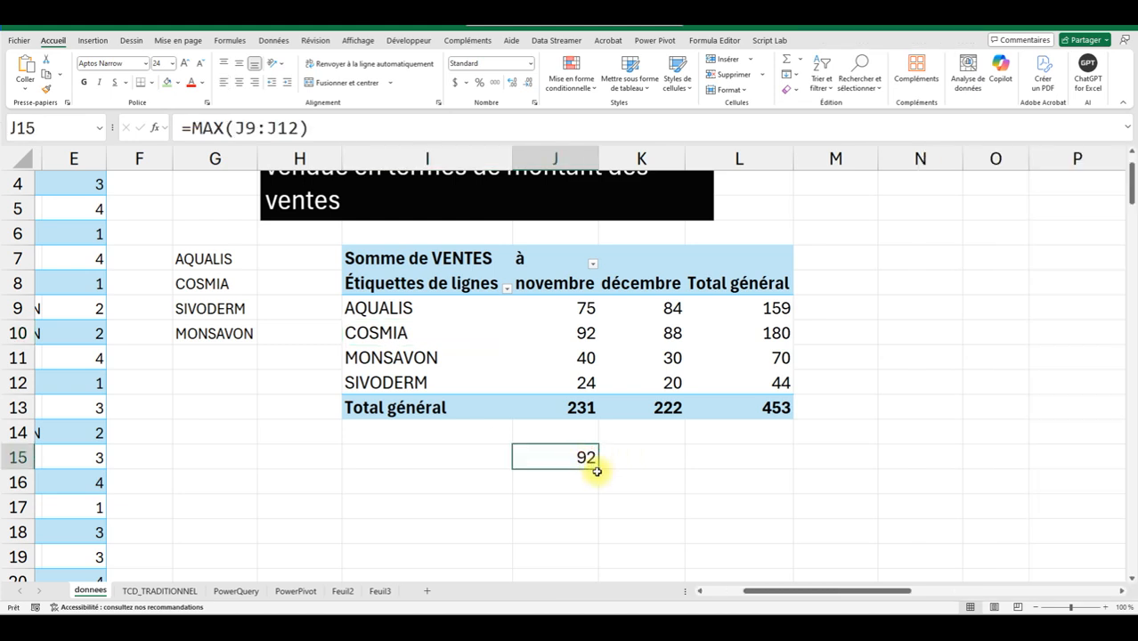
{"action": "left_click_drag", "start_coordinate": [599, 470], "coordinate": [650, 470]}
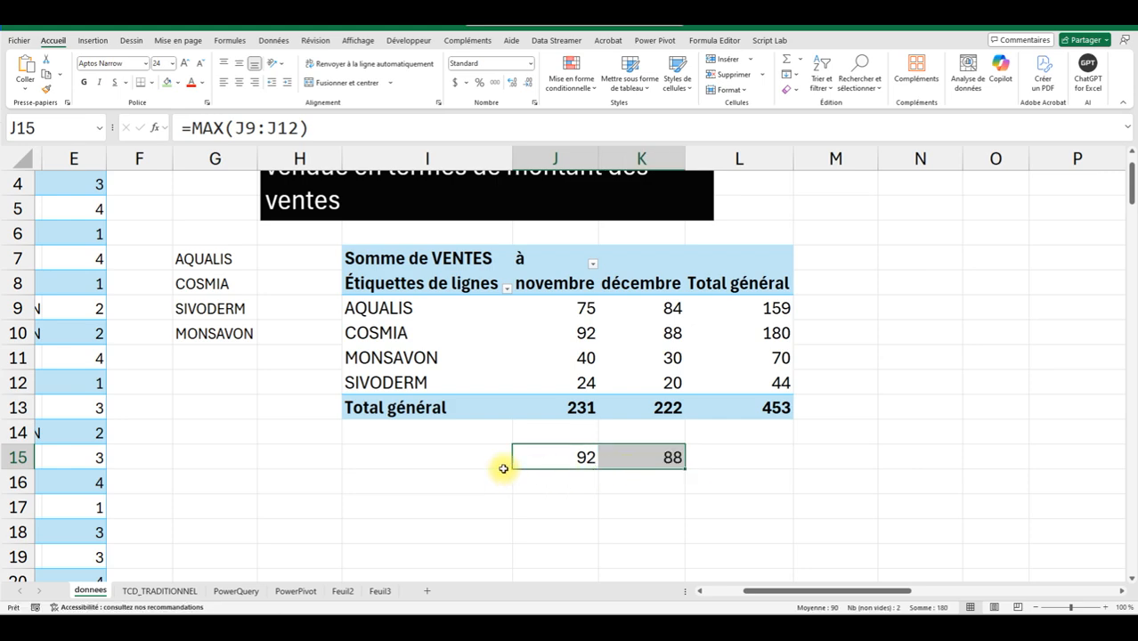
{"action": "left_click", "coordinate": [640, 462]}
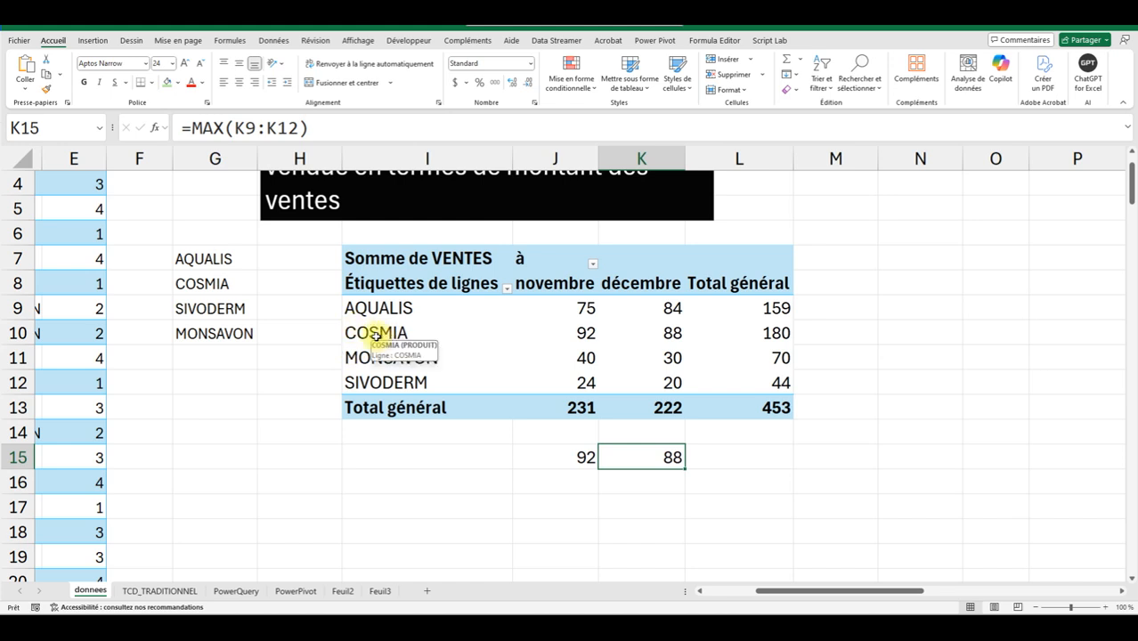
Set the black question text box's properties to "Ne pas déplacer ou dimensionner avec les cellules"
{"action": "scroll", "coordinate": [588, 305], "scroll_direction": "up", "scroll_amount": 1}
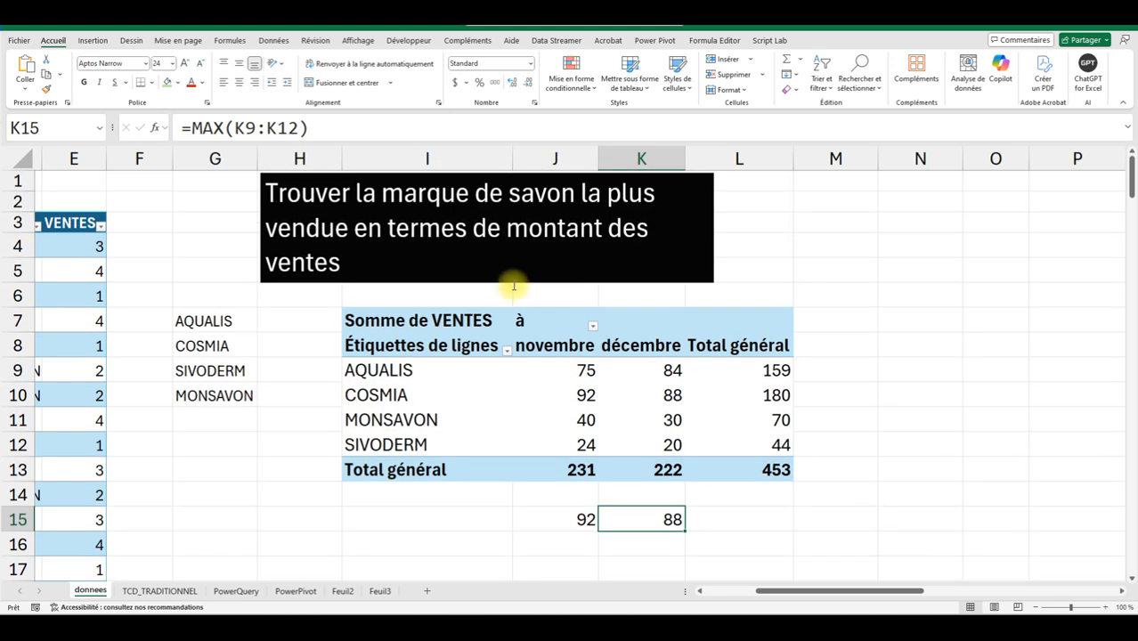
{"action": "left_click", "coordinate": [511, 281]}
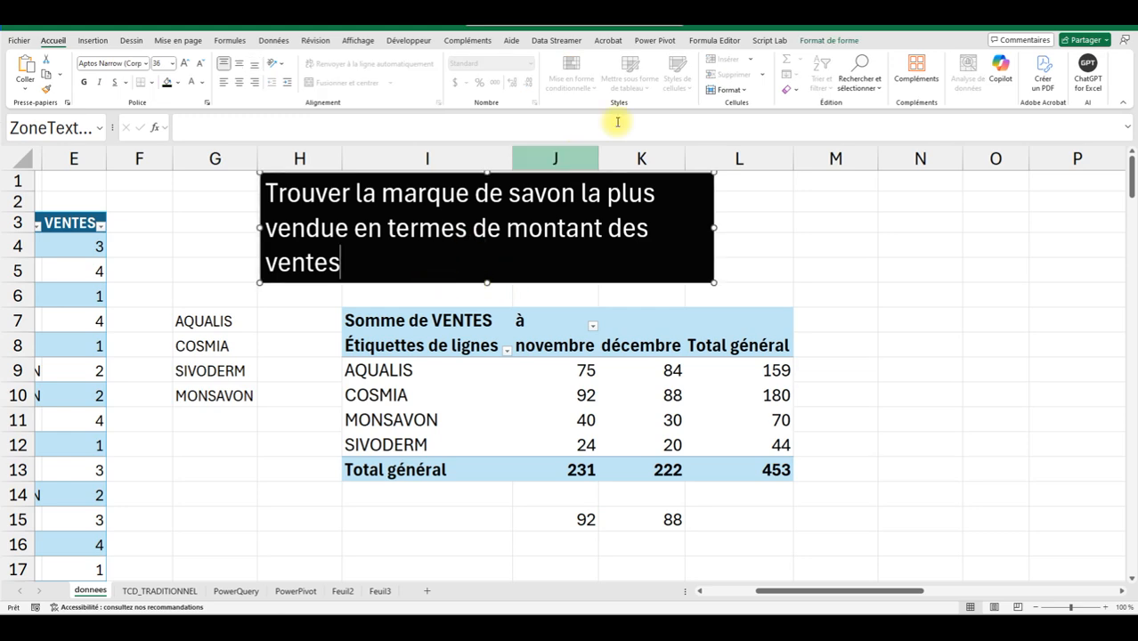
{"action": "right_click", "coordinate": [715, 225]}
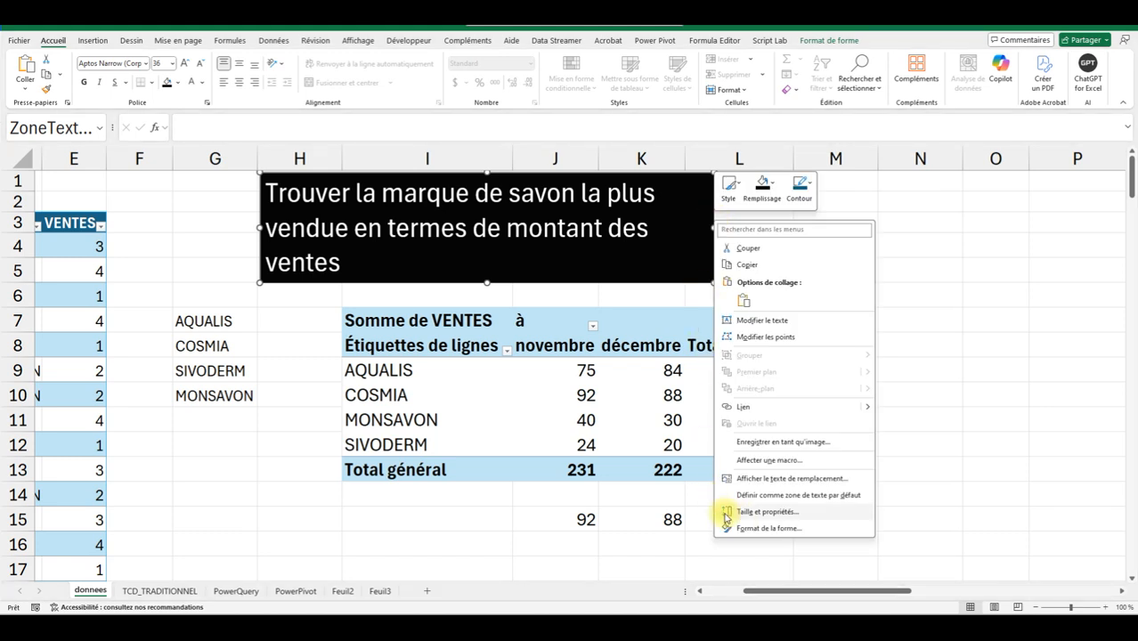
{"action": "left_click", "coordinate": [750, 527]}
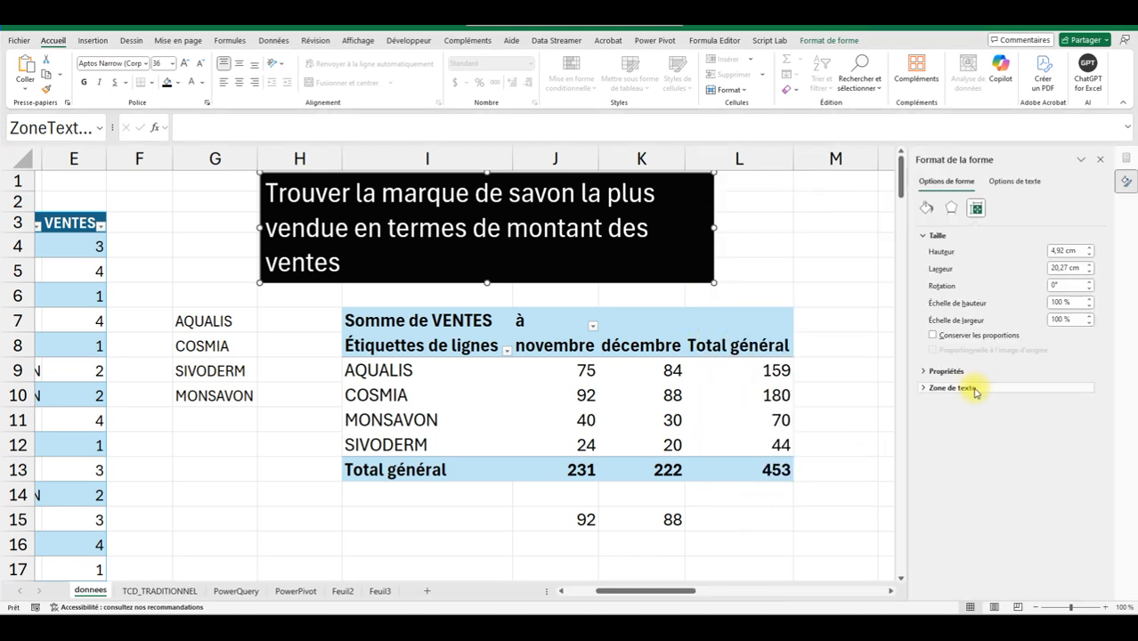
{"action": "left_click", "coordinate": [926, 370]}
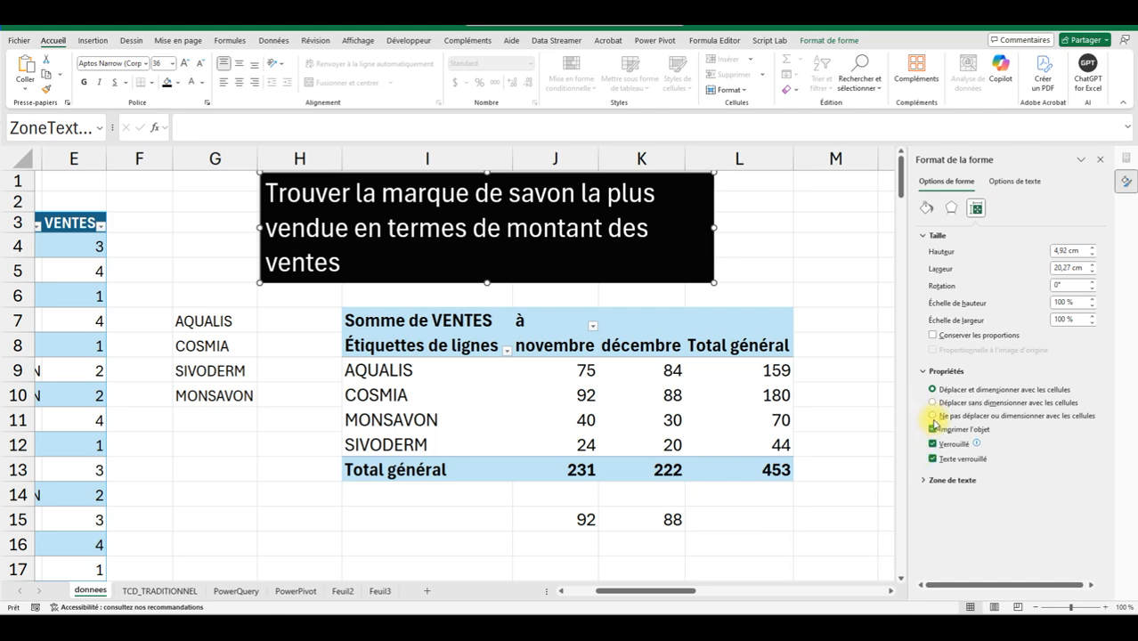
{"action": "left_click", "coordinate": [932, 415]}
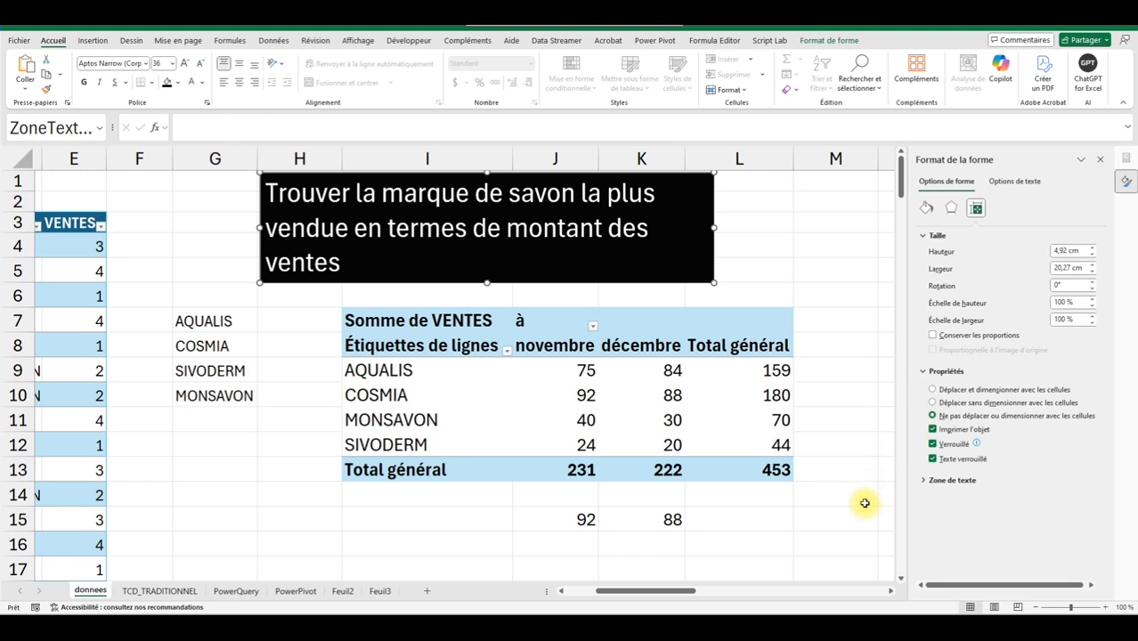
{"action": "left_click", "coordinate": [850, 460]}
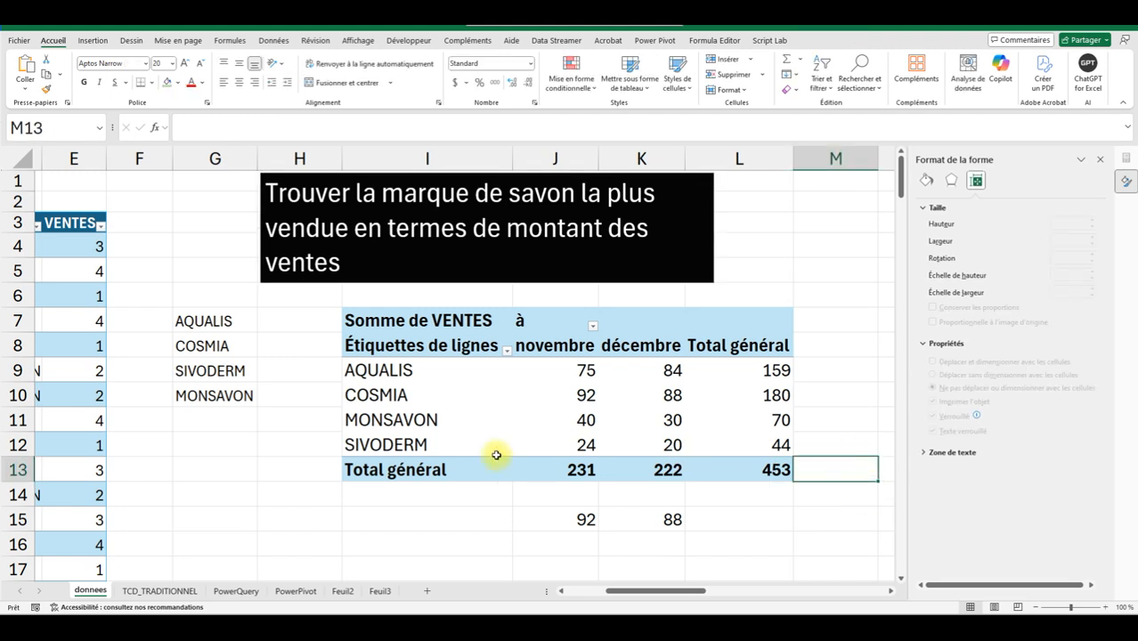
Insert a new column before column H and select cell H7 beside AQUALIS
{"action": "left_click", "coordinate": [310, 152]}
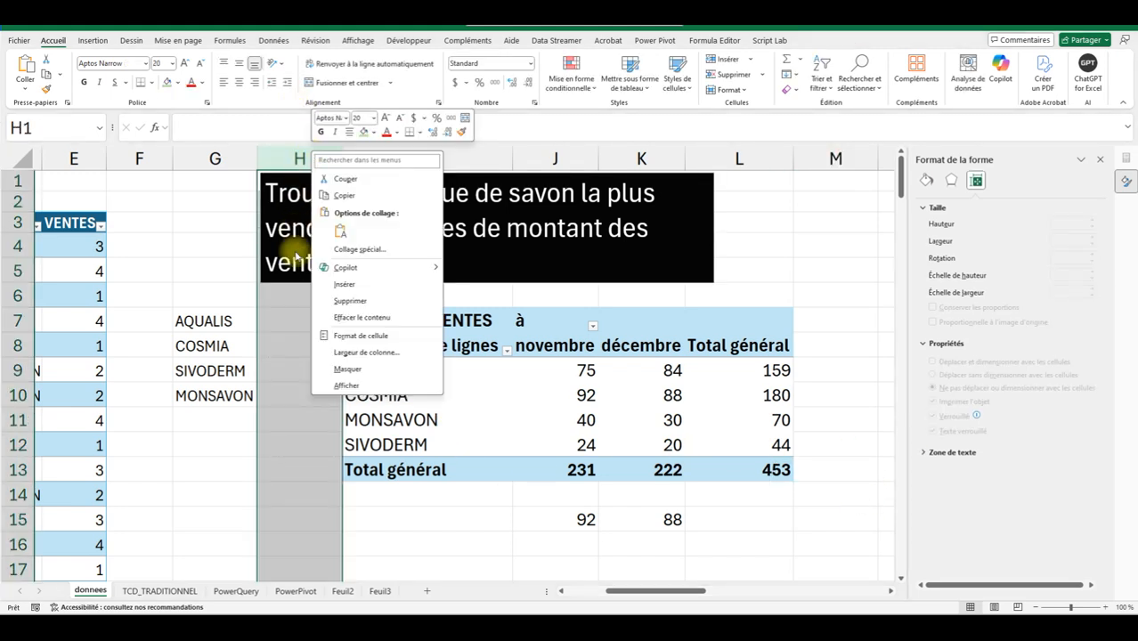
{"action": "left_click", "coordinate": [337, 285]}
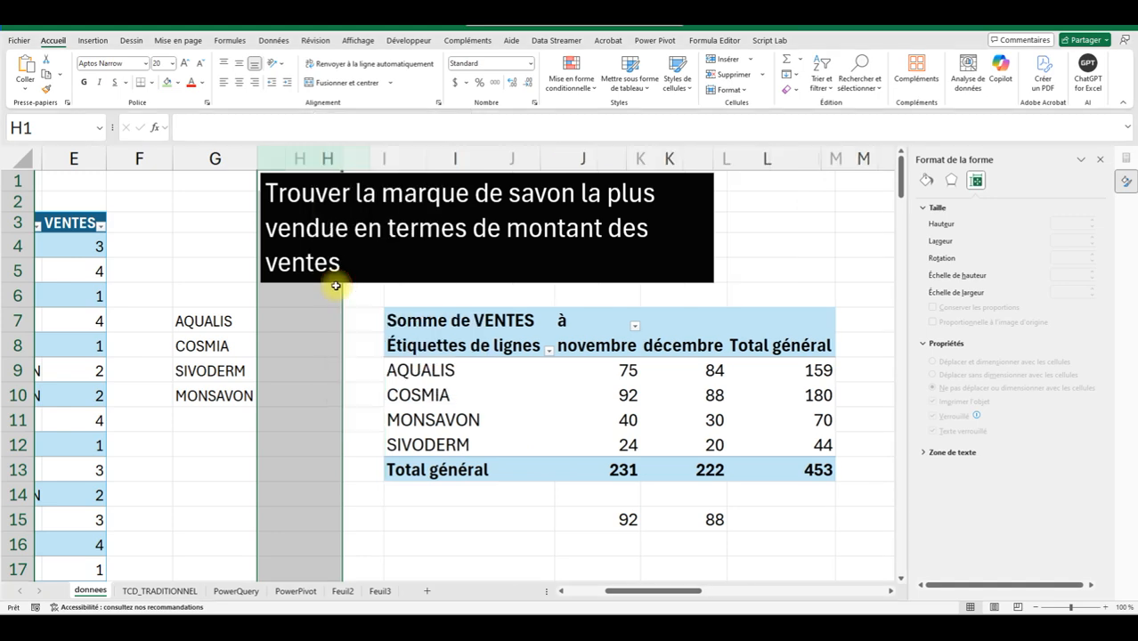
{"action": "left_click", "coordinate": [304, 325]}
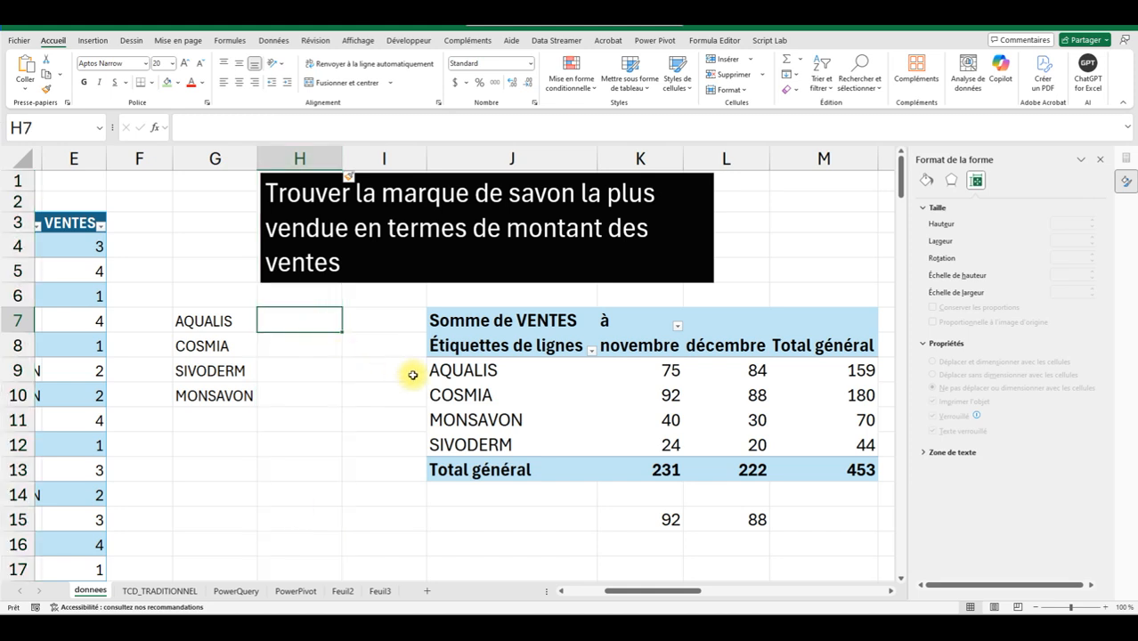
{"action": "type", "text": "="}
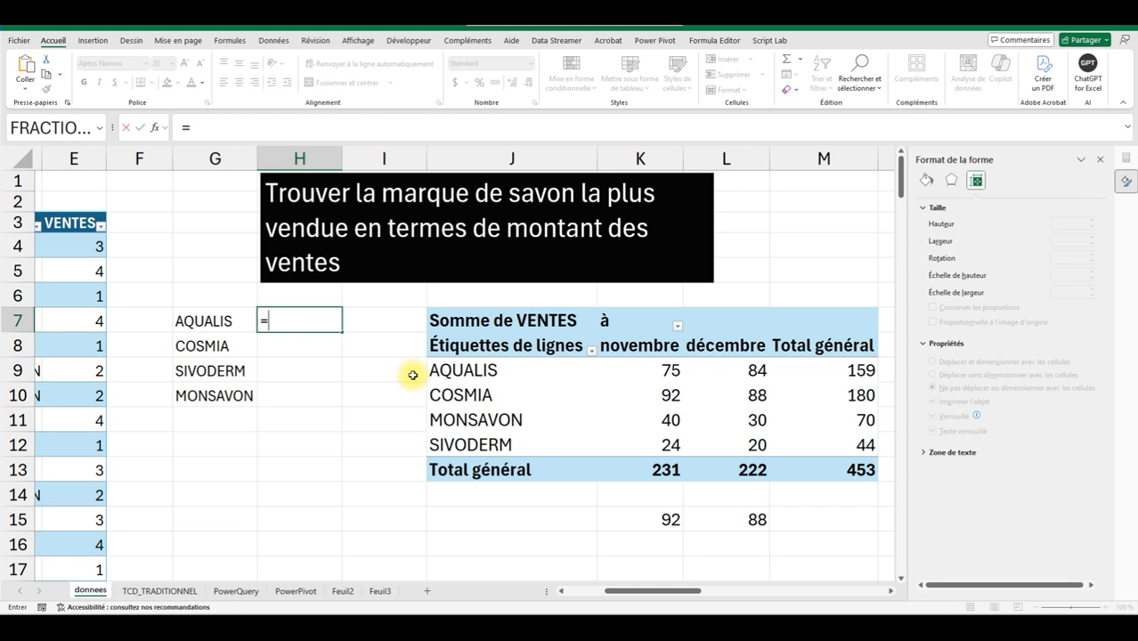
{"action": "key", "text": "Escape"}
{"action": "left_click", "coordinate": [222, 322]}
Start a SOMME.SI.ENS formula in H7 with tSales[VENTES] as the sum range
{"action": "left_click", "coordinate": [287, 322]}
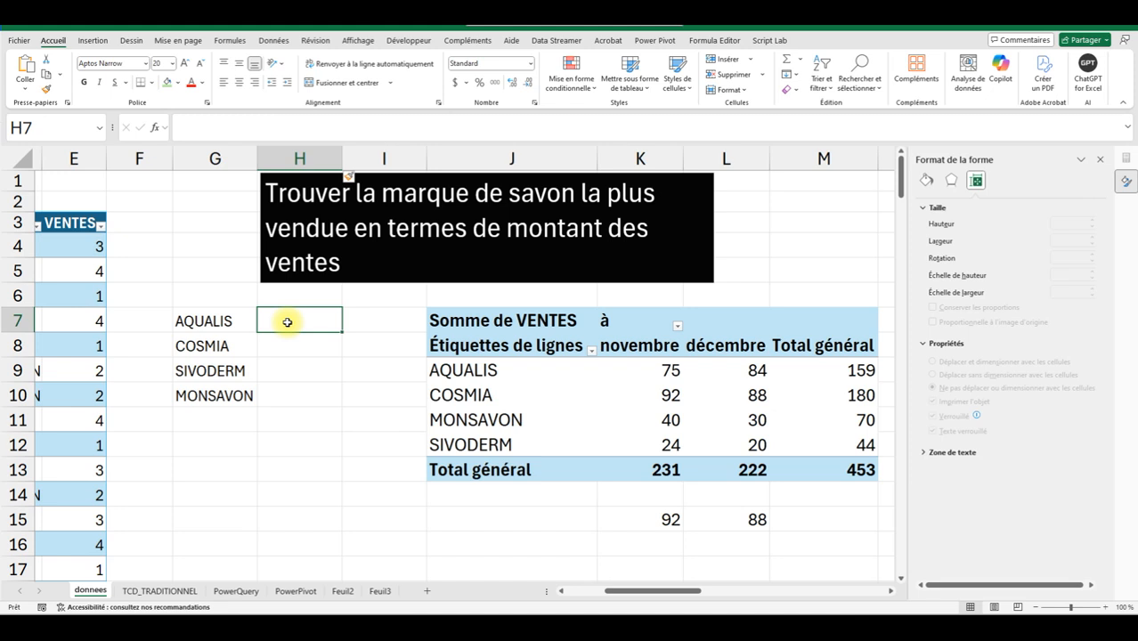
{"action": "type", "text": "=s"}
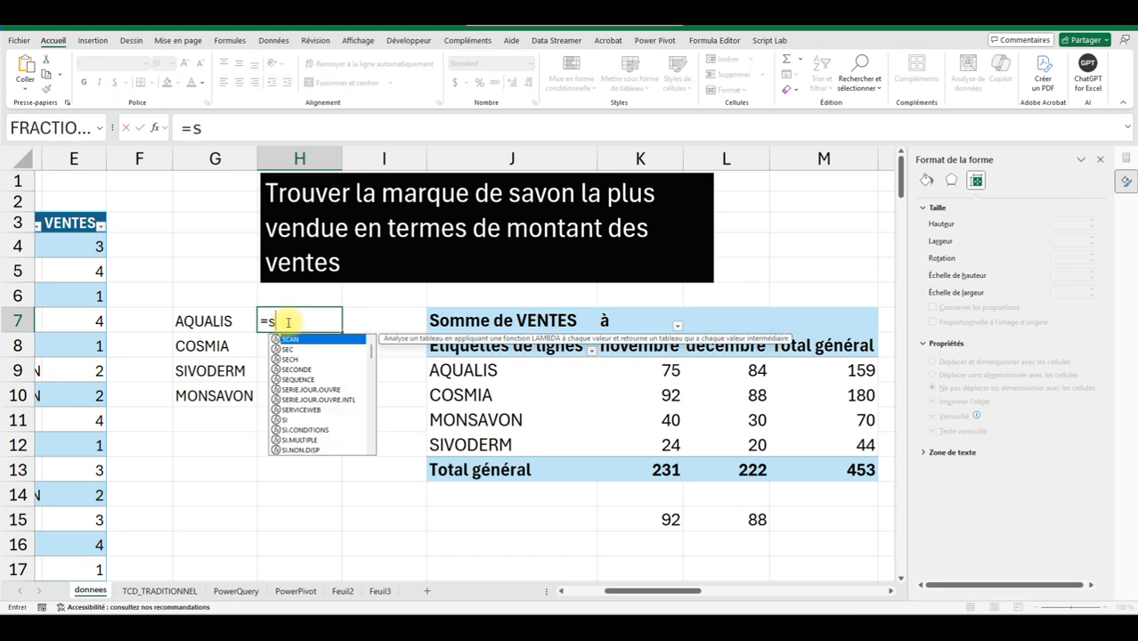
{"action": "type", "text": "omme"}
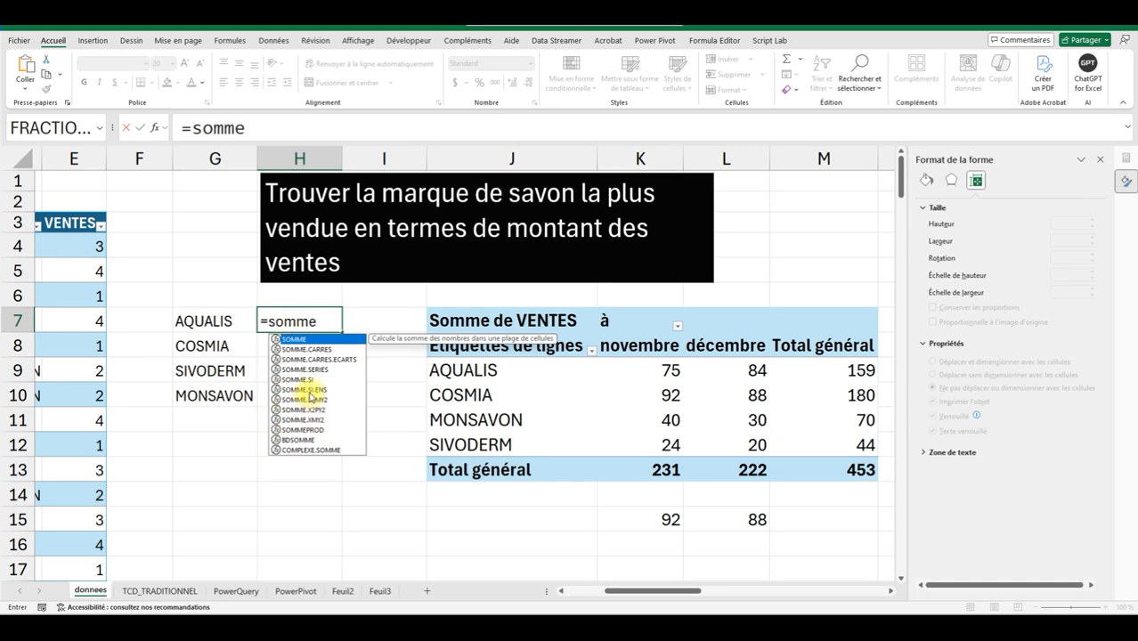
{"action": "left_click", "coordinate": [308, 392]}
{"action": "double_click", "coordinate": [308, 392]}
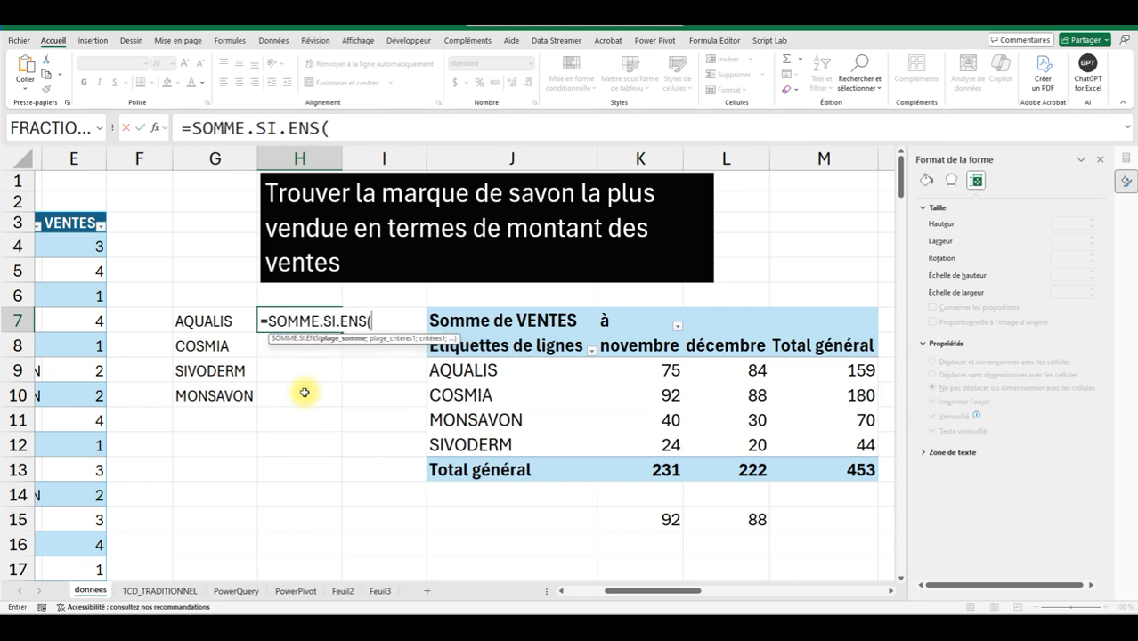
{"action": "left_click", "coordinate": [78, 206]}
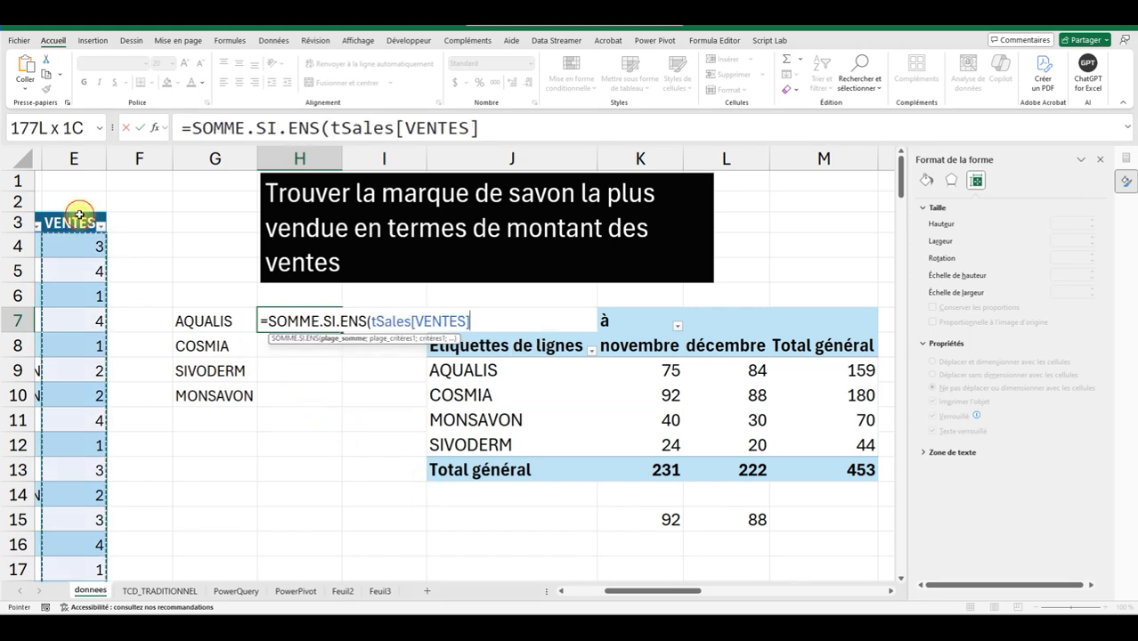
{"action": "type", "text": ";"}
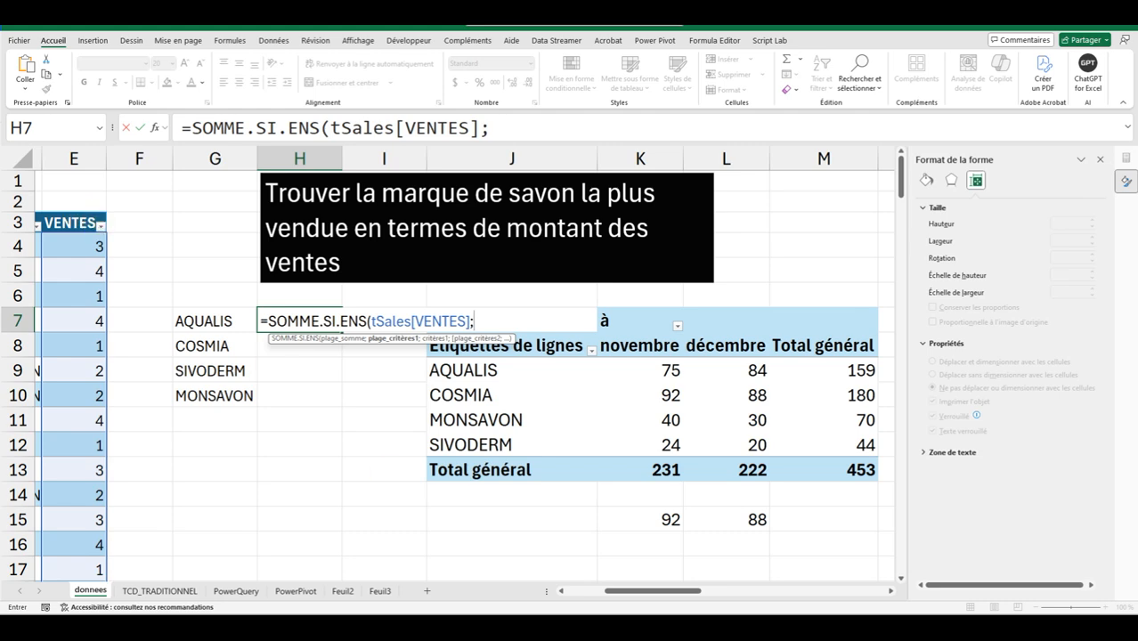
Add the first criterion to the H7 formula: tSales[NOM_MOIS] equal to "novembre"
{"action": "left_click_drag", "start_coordinate": [654, 591], "coordinate": [580, 591]}
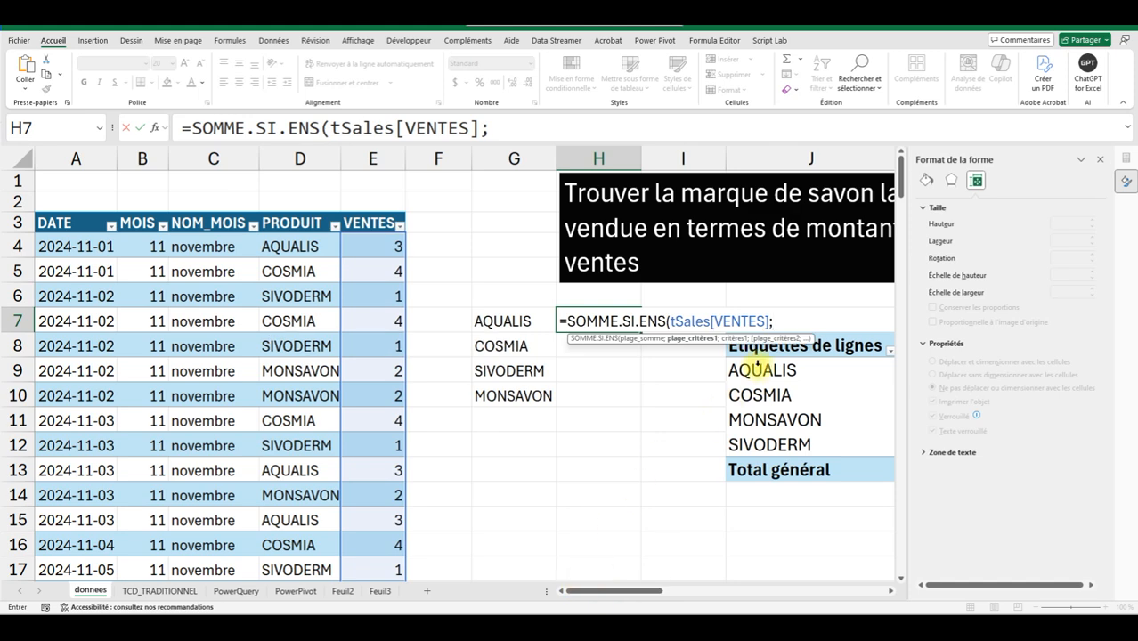
{"action": "left_click", "coordinate": [213, 211]}
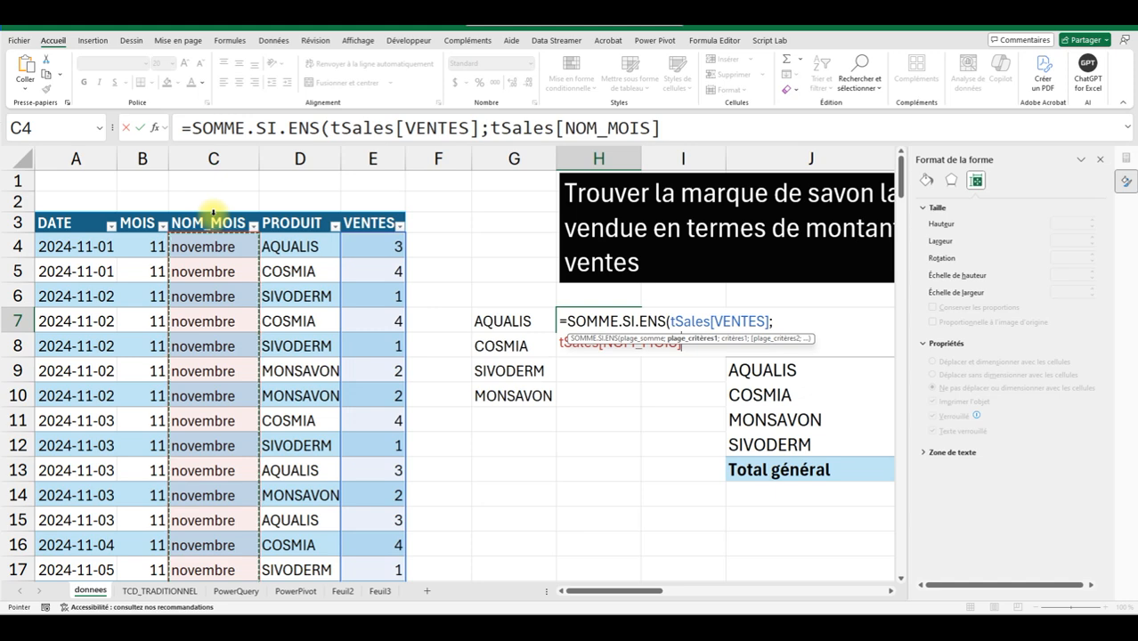
{"action": "type", "text": ";"}
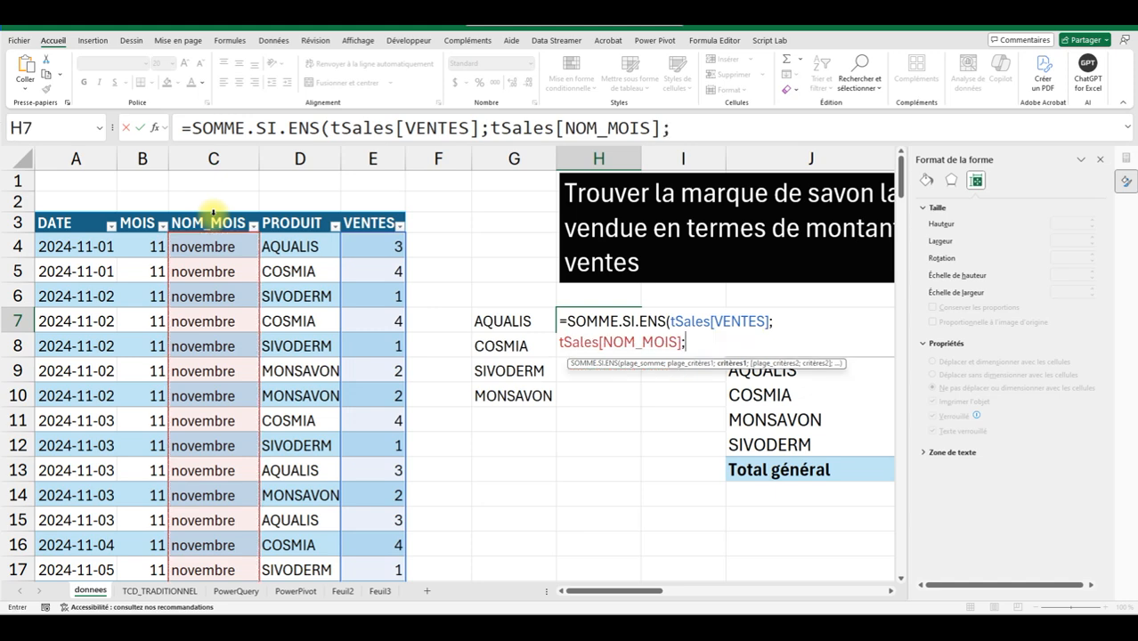
{"action": "type", "text": "\"novembre\"#"}
{"action": "key", "text": "BackSpace"}
{"action": "type", "text": ";"}
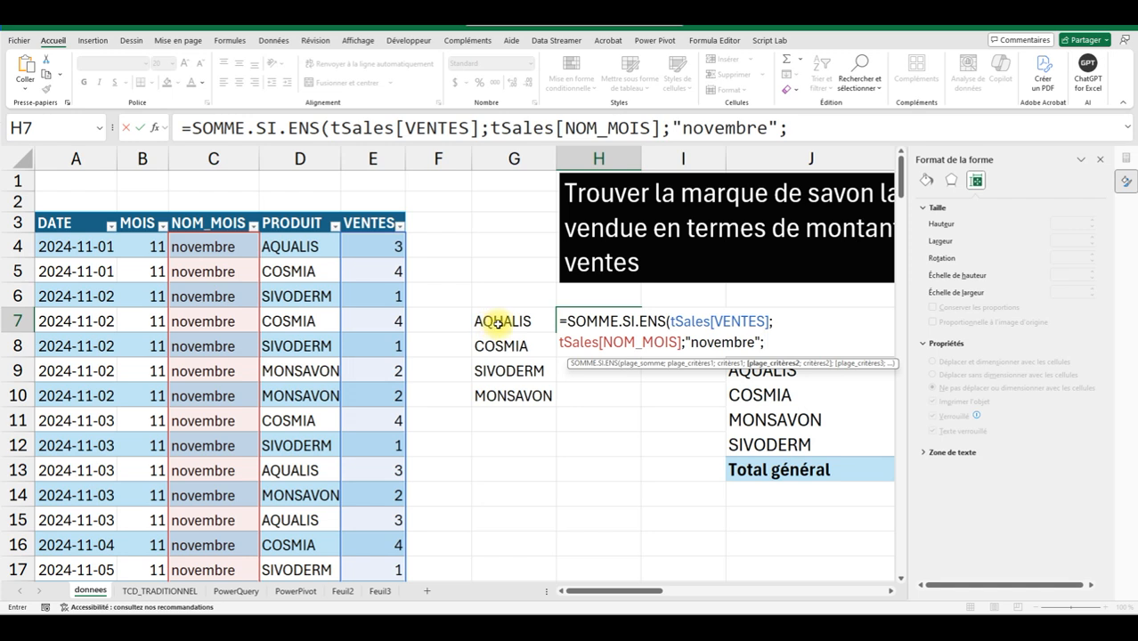
Complete the H7 formula with tSales[PRODUIT] matched to the spilled product list G7# as second criterion
{"action": "left_click", "coordinate": [293, 212]}
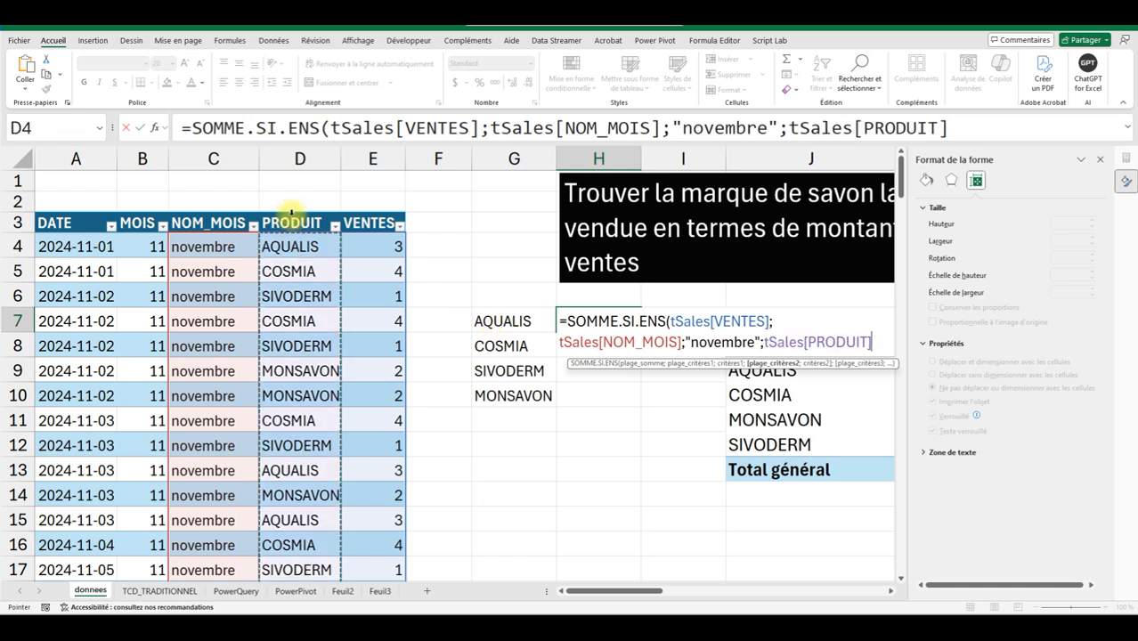
{"action": "type", "text": ";"}
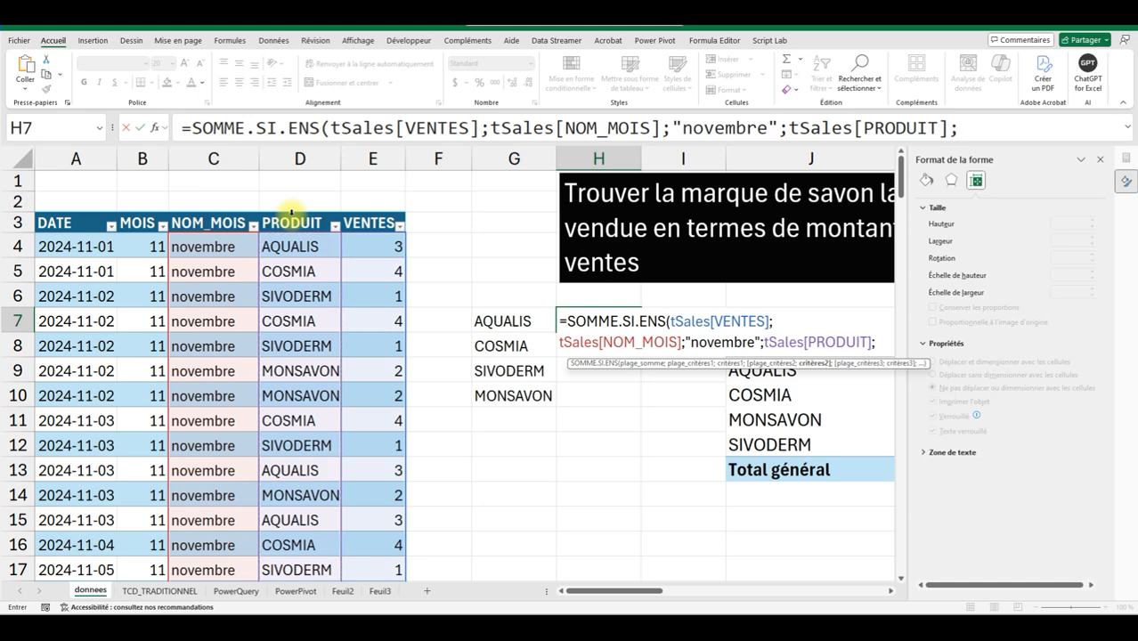
{"action": "left_click", "coordinate": [489, 322]}
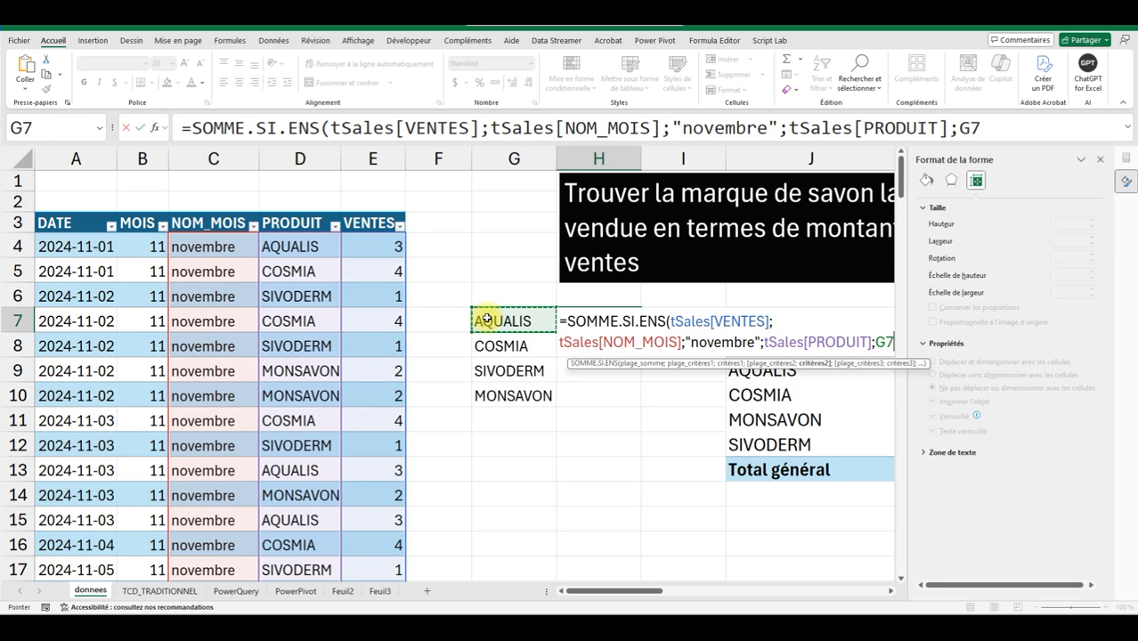
{"action": "type", "text": "#)"}
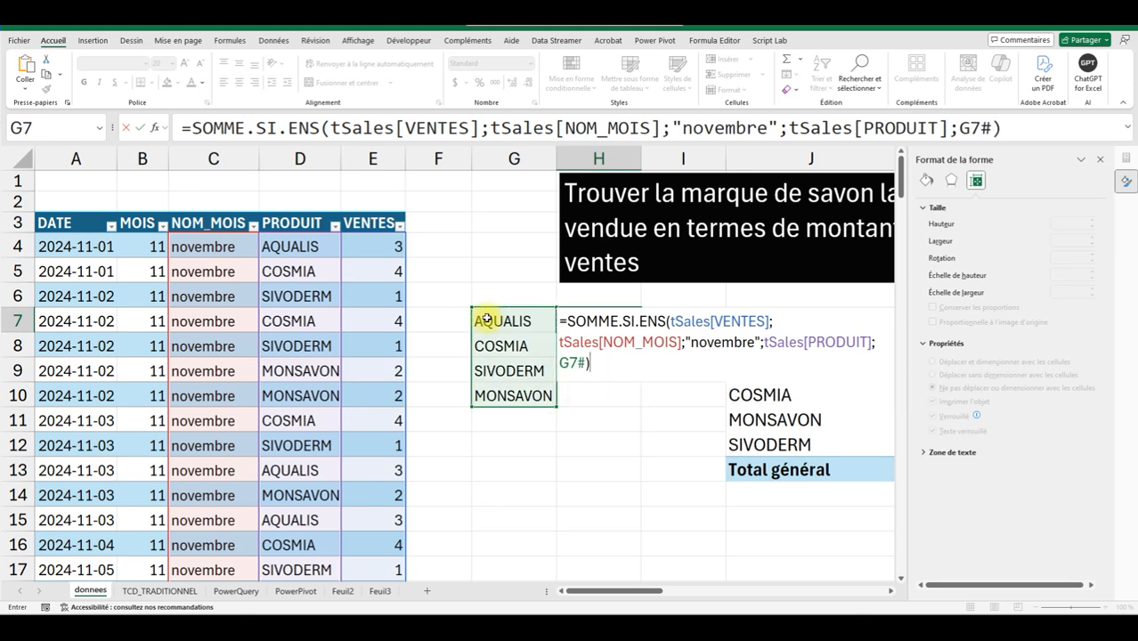
{"action": "key", "text": "Return"}
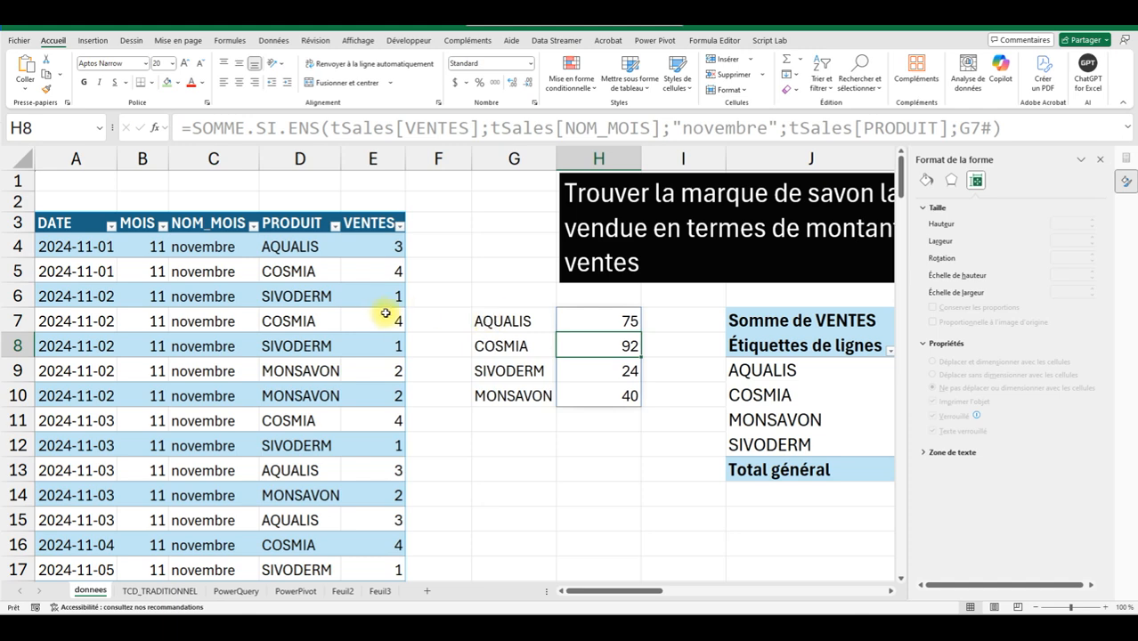
Enter =MAX(H7#) in cell H6 to get the highest value of the spilled sales totals
{"action": "left_click", "coordinate": [591, 300]}
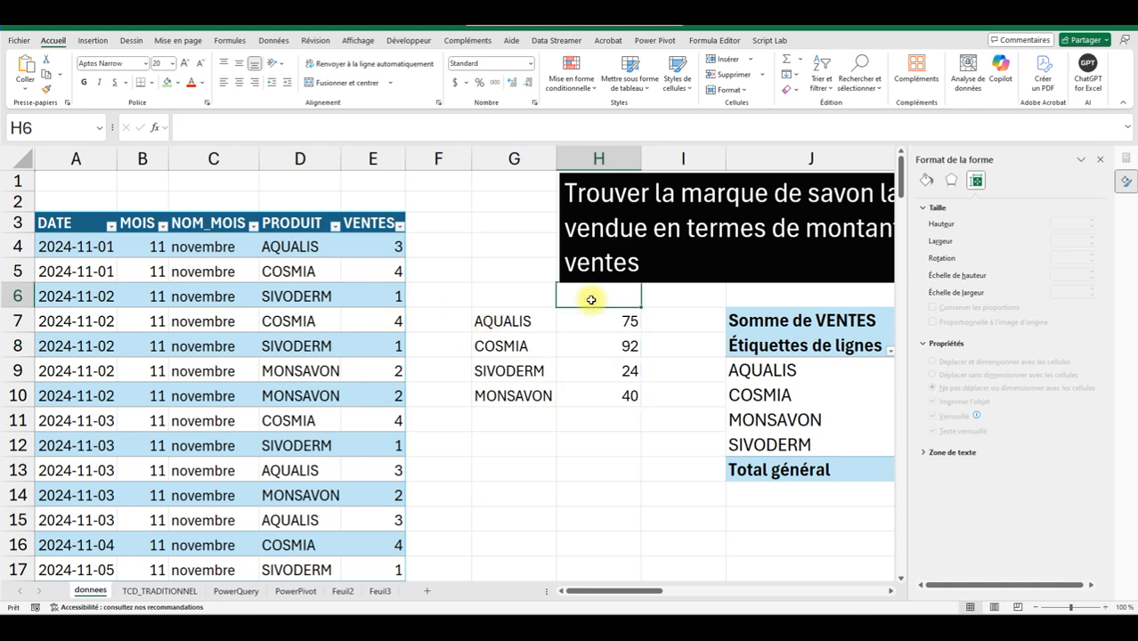
{"action": "type", "text": "=mx"}
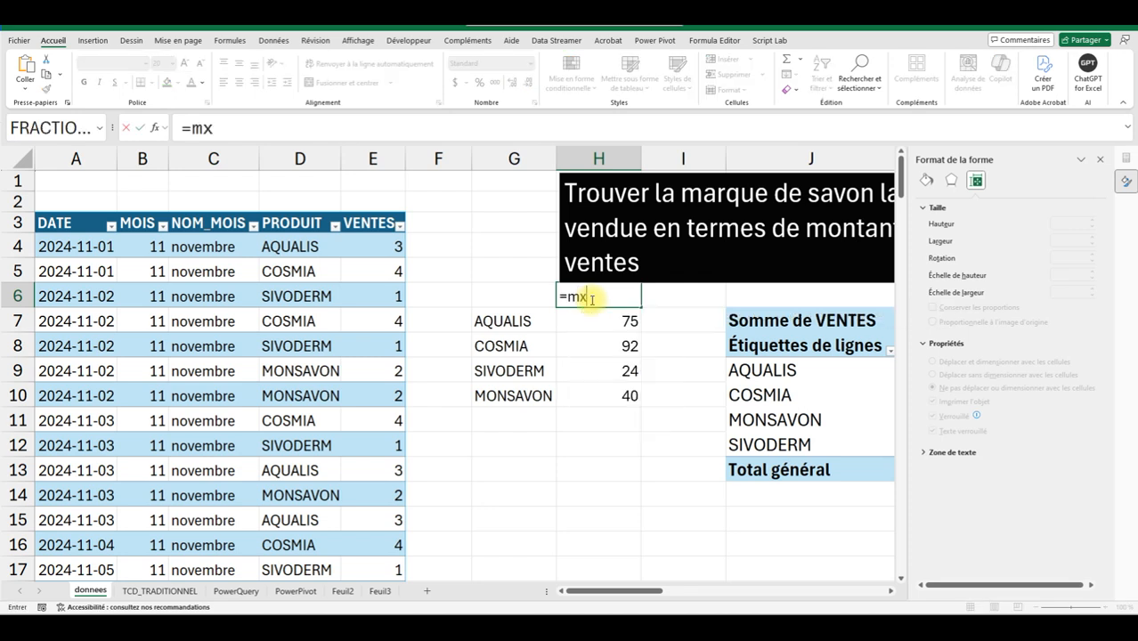
{"action": "key", "text": "BackSpace"}
{"action": "type", "text": "ax"}
{"action": "key", "text": "Tab"}
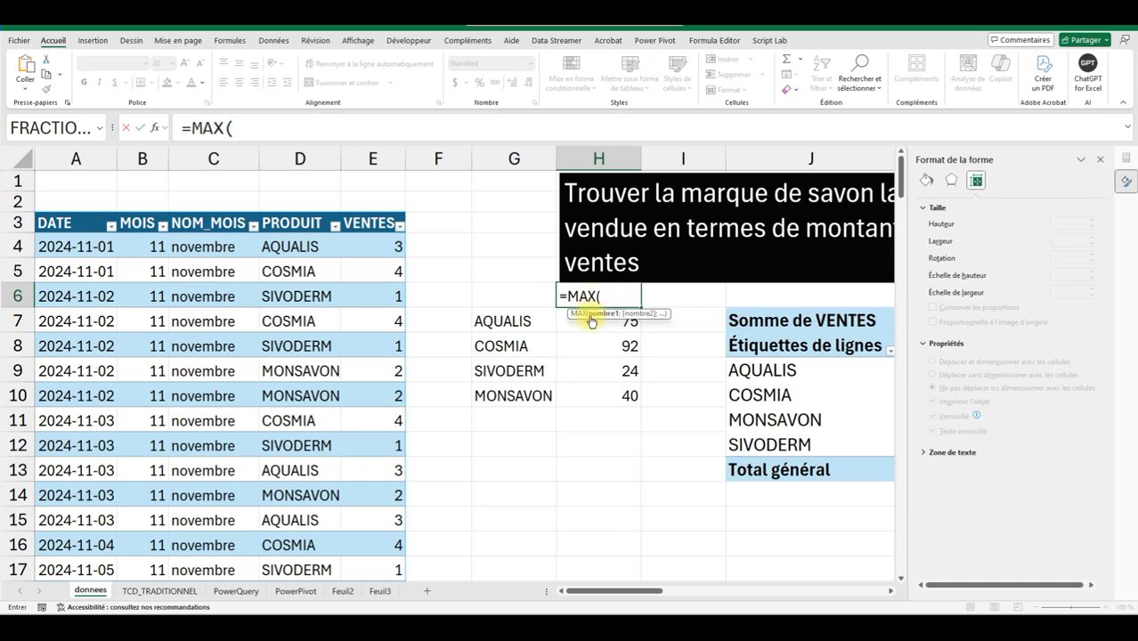
{"action": "left_click", "coordinate": [576, 323]}
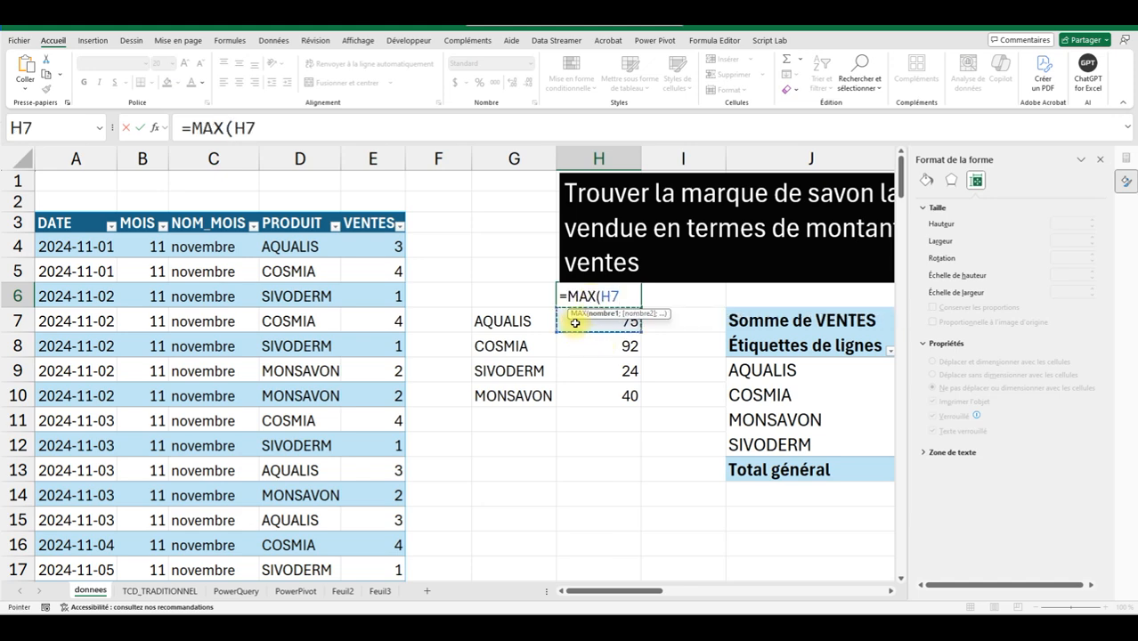
{"action": "type", "text": "#)"}
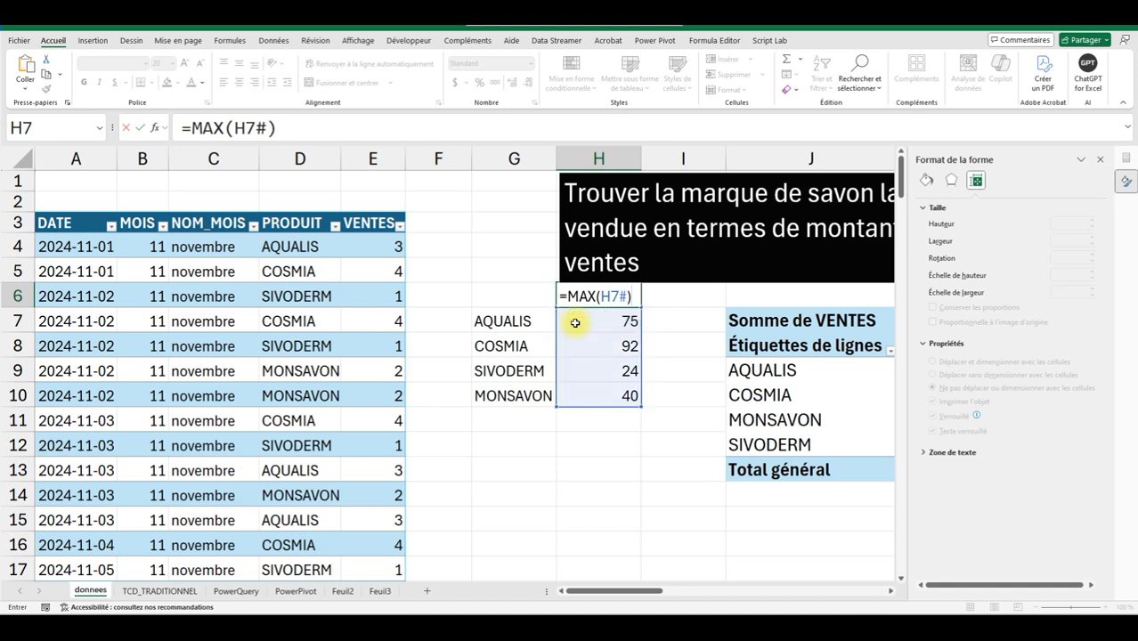
{"action": "key", "text": "Return"}
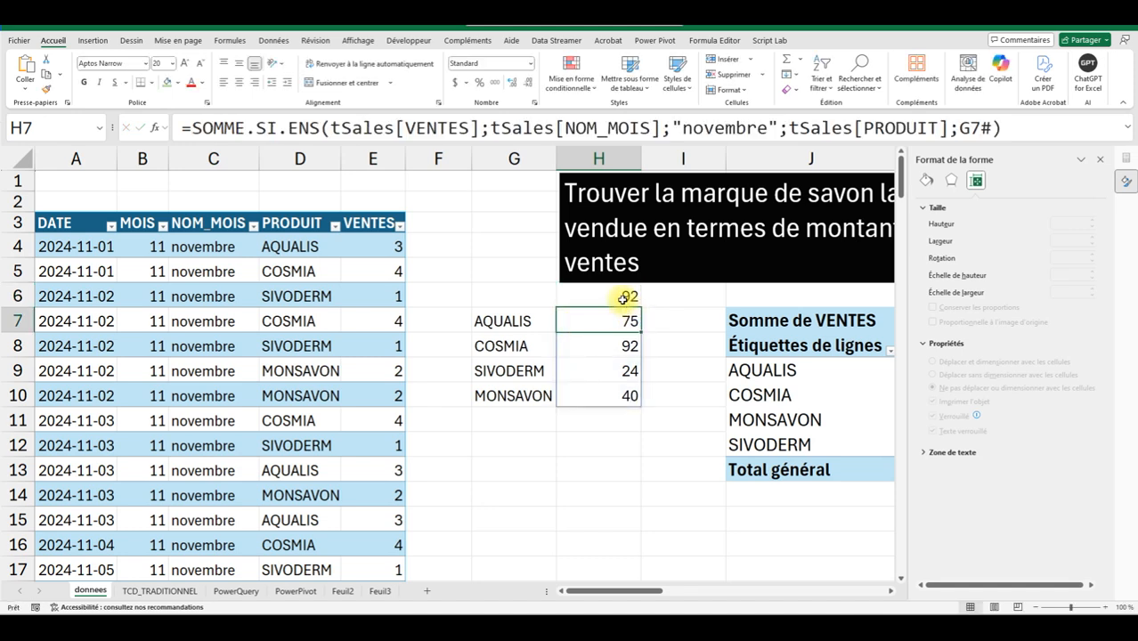
Move the MAX formula from H6 to H12 and label it "novembre" in G12
{"action": "left_click", "coordinate": [581, 307]}
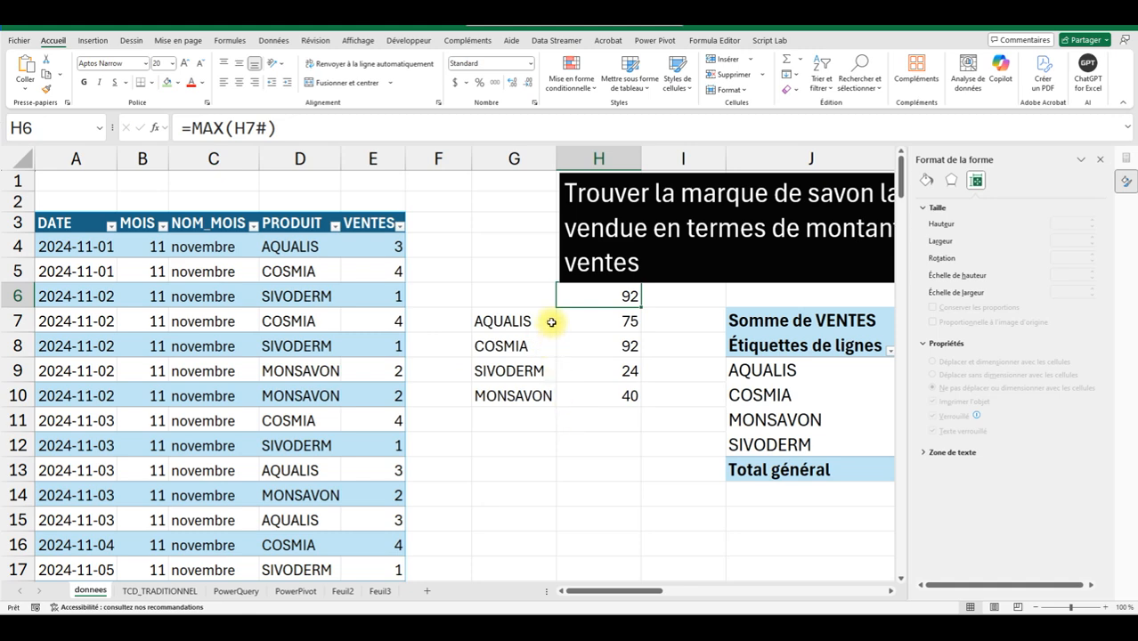
{"action": "left_click_drag", "start_coordinate": [584, 310], "coordinate": [583, 448]}
{"action": "left_click", "coordinate": [498, 444]}
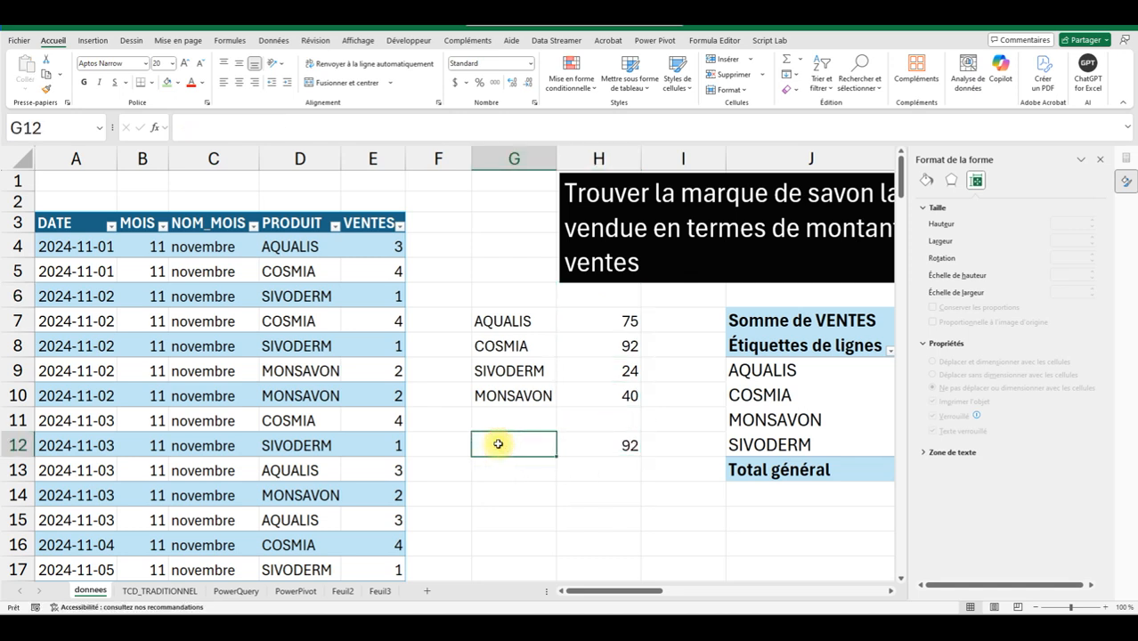
{"action": "type", "text": "novembre"}
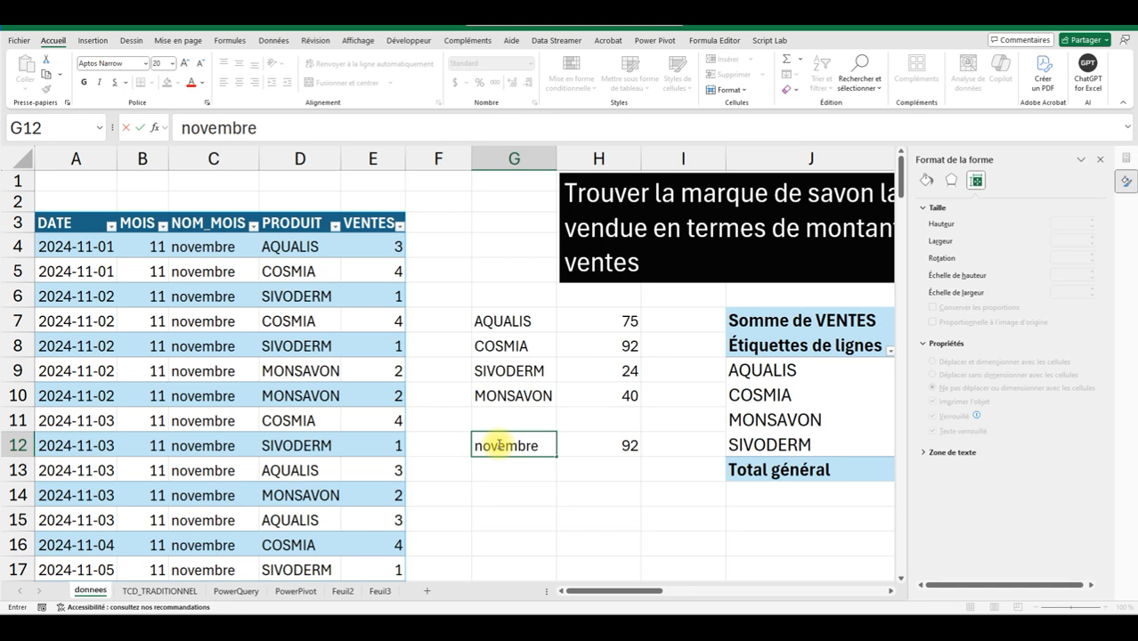
{"action": "key", "text": "Return"}
Replace H7# in the H12 MAX formula with the SOMME.SI.ENS expression copied from H7
{"action": "left_click", "coordinate": [595, 444]}
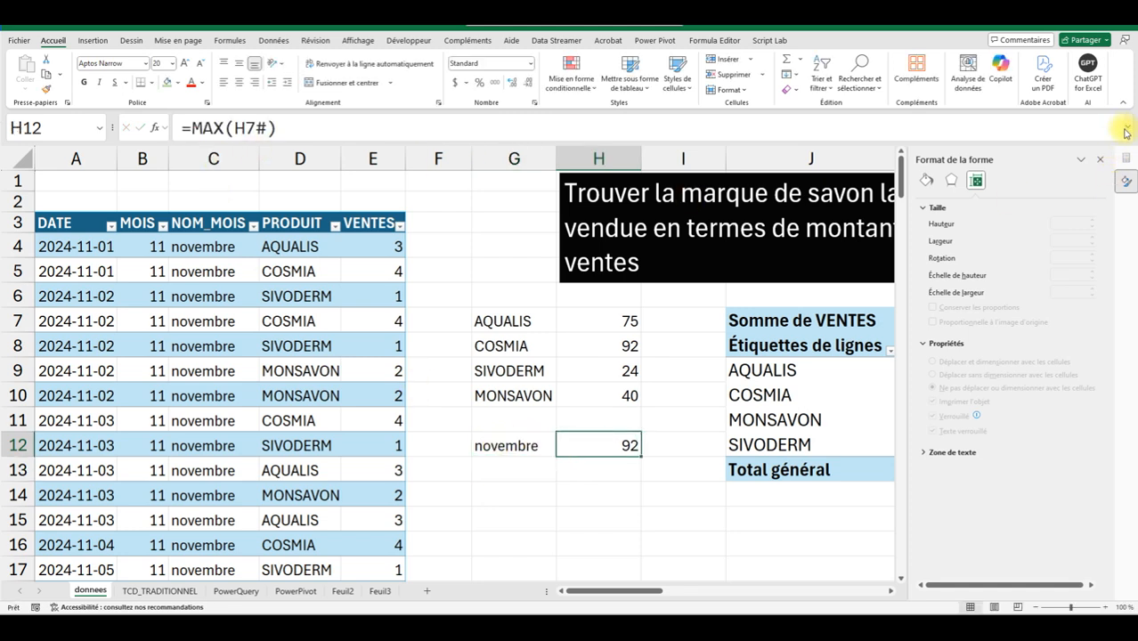
{"action": "left_click", "coordinate": [602, 321]}
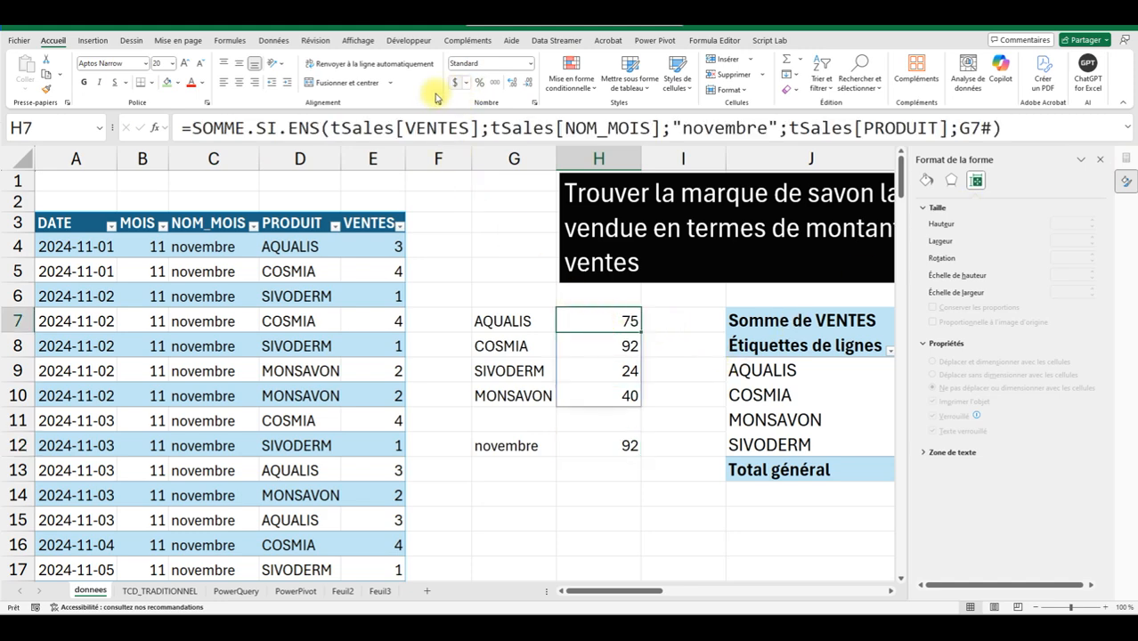
{"action": "left_click_drag", "start_coordinate": [188, 128], "coordinate": [1016, 153]}
{"action": "key", "text": "ctrl+c"}
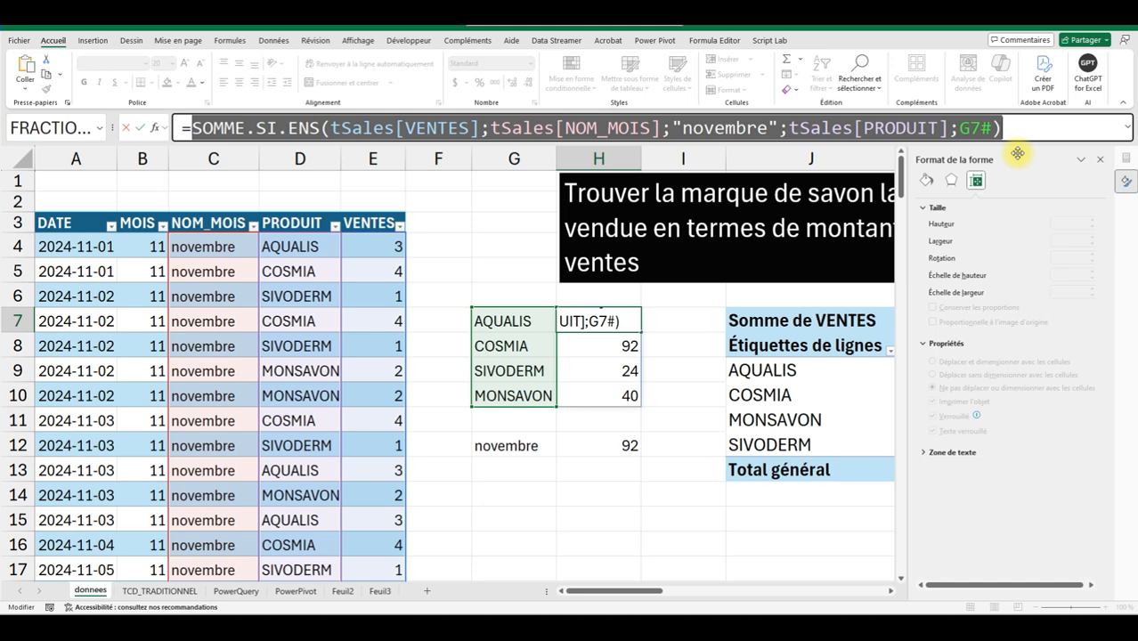
{"action": "key", "text": "Escape"}
{"action": "left_click", "coordinate": [601, 448]}
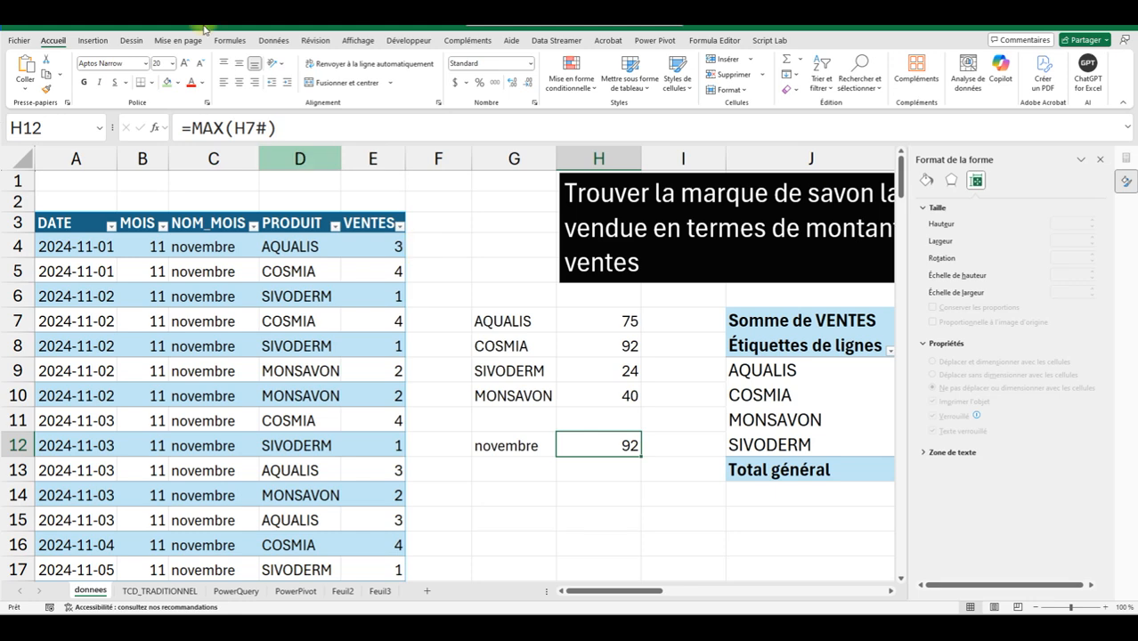
{"action": "double_click", "coordinate": [254, 128]}
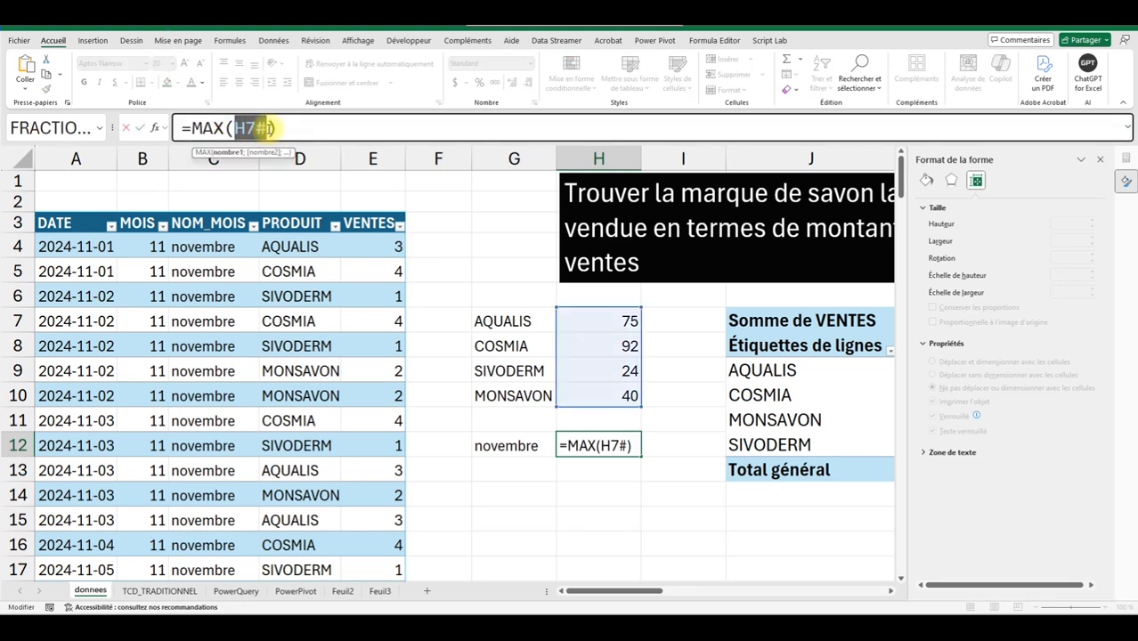
{"action": "key", "text": "ctrl+v"}
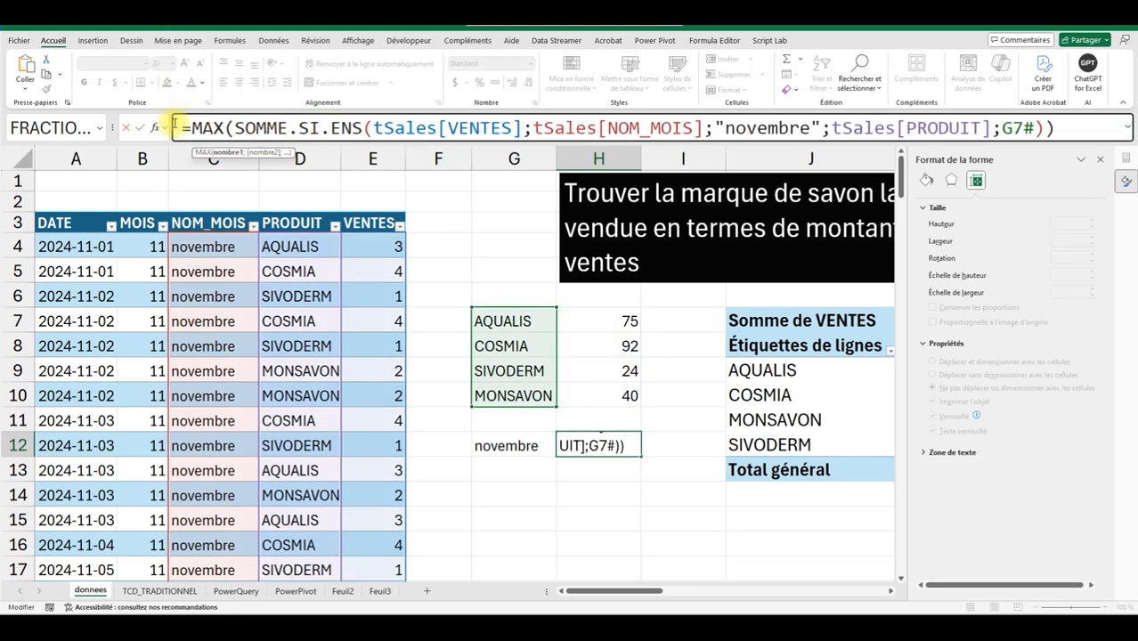
{"action": "left_click", "coordinate": [140, 128]}
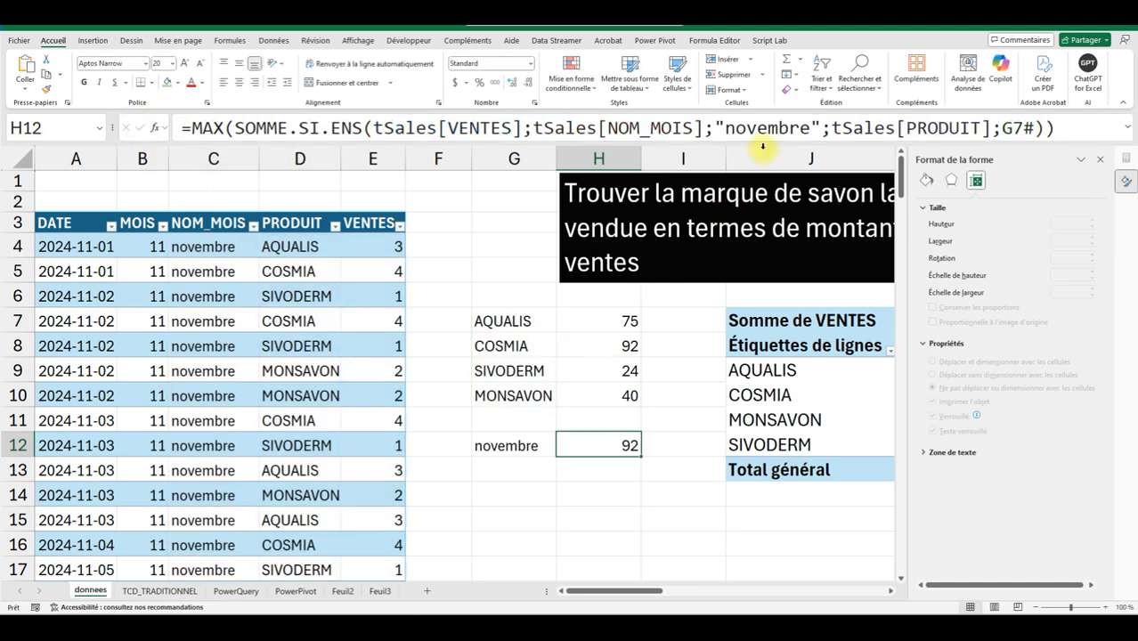
Split the H12 formula over separate lines before tSales[NOM_MOIS], before tSales[PRODUIT] and before the final closing parenthesis
{"action": "left_click", "coordinate": [1129, 130]}
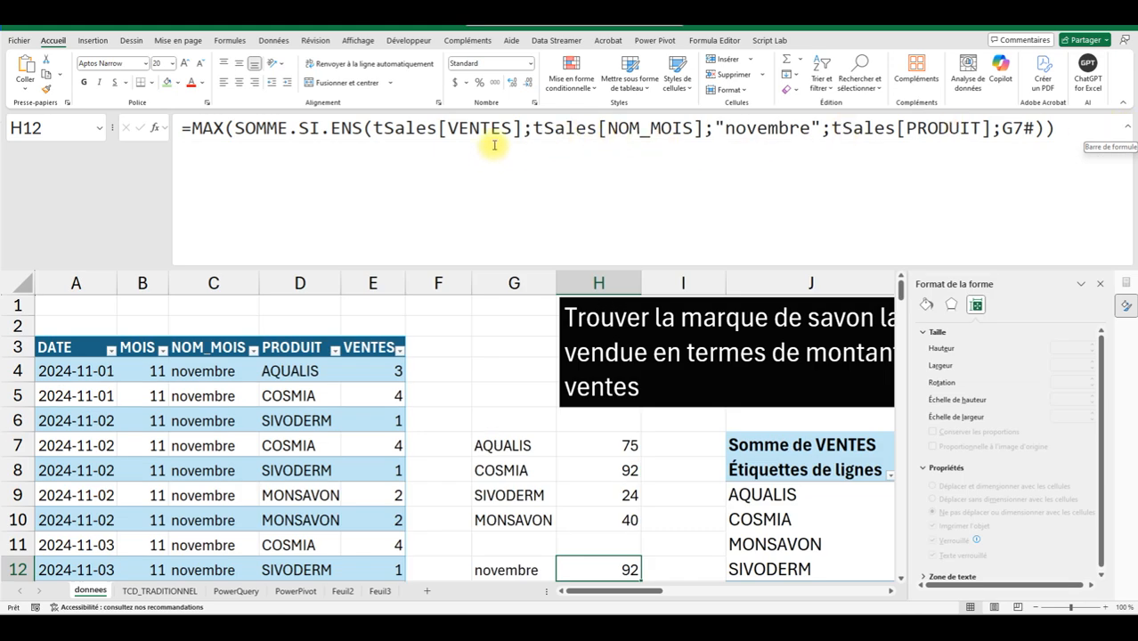
{"action": "left_click", "coordinate": [534, 132]}
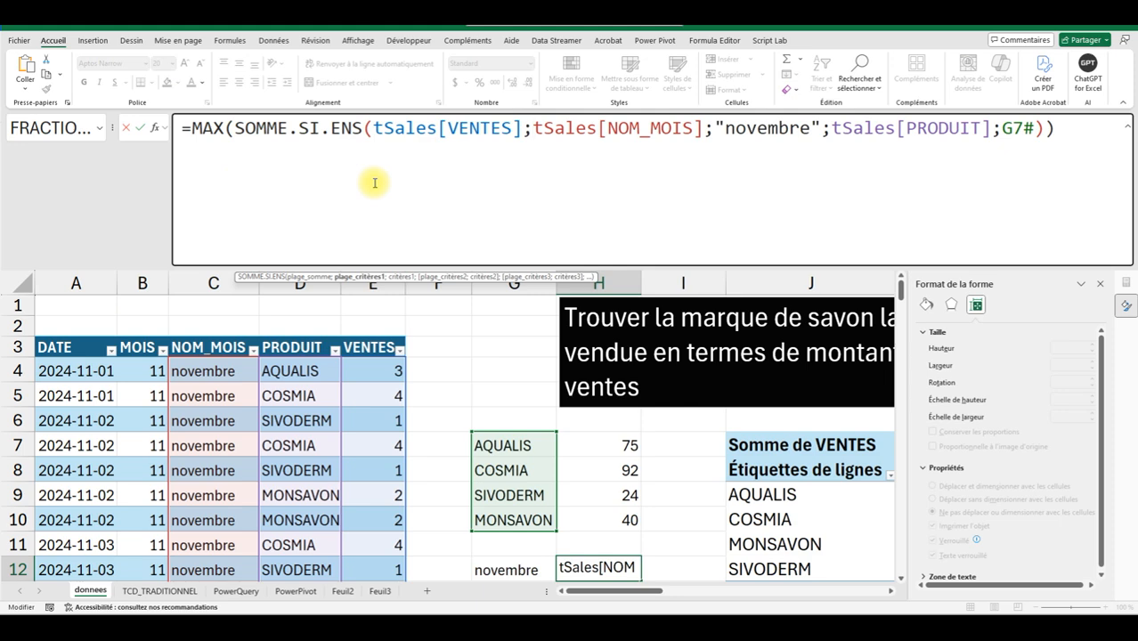
{"action": "key", "text": "alt+Return"}
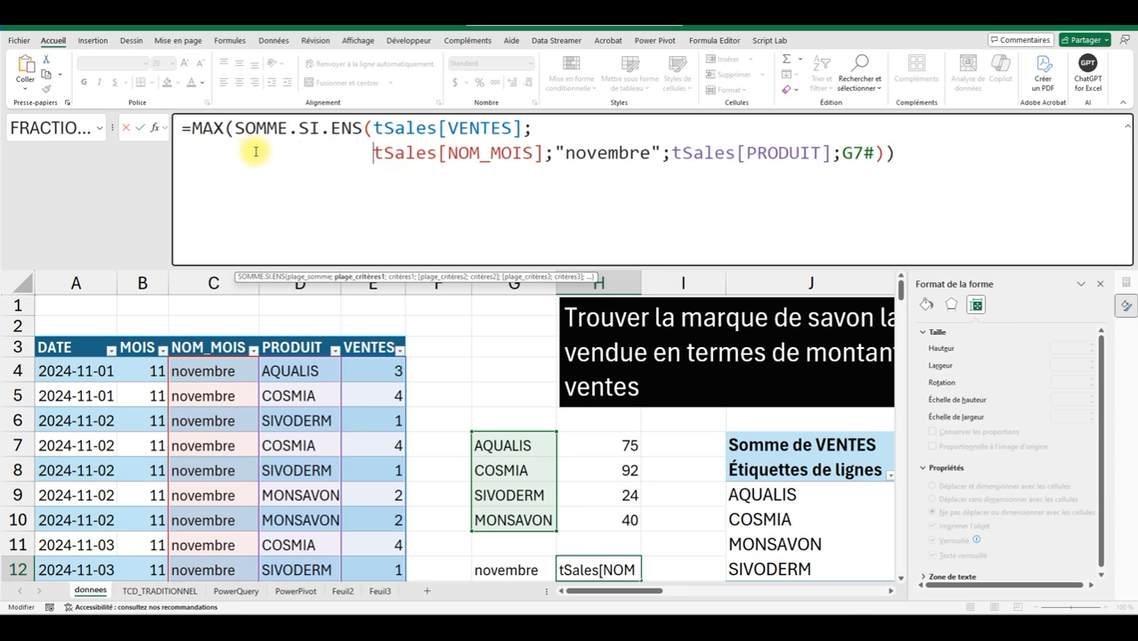
{"action": "left_click", "coordinate": [558, 153]}
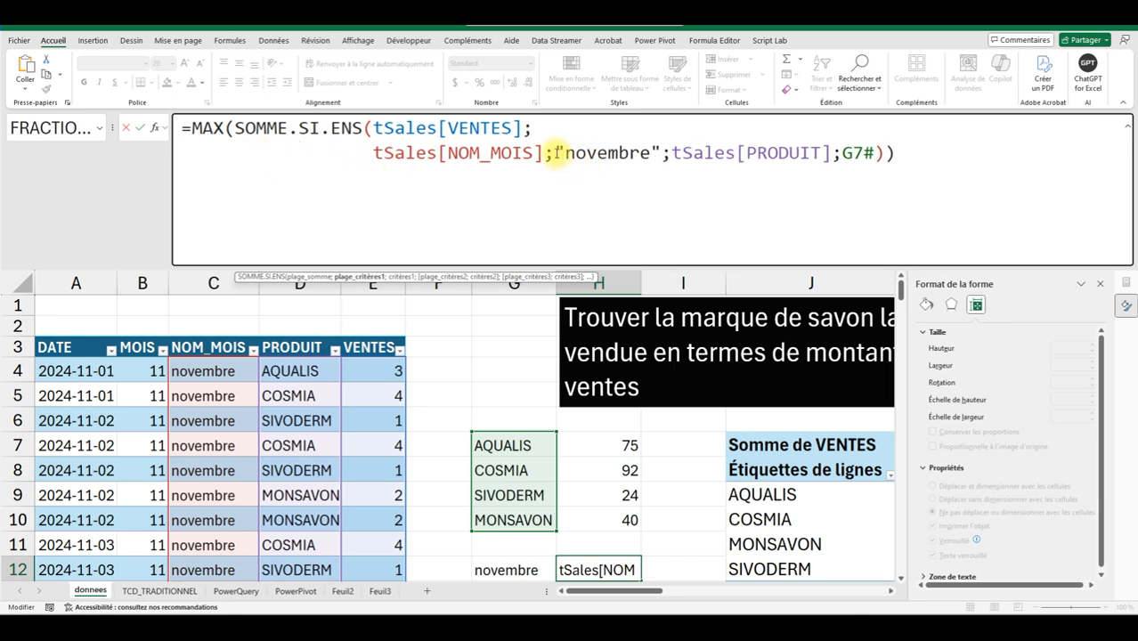
{"action": "left_click", "coordinate": [671, 154]}
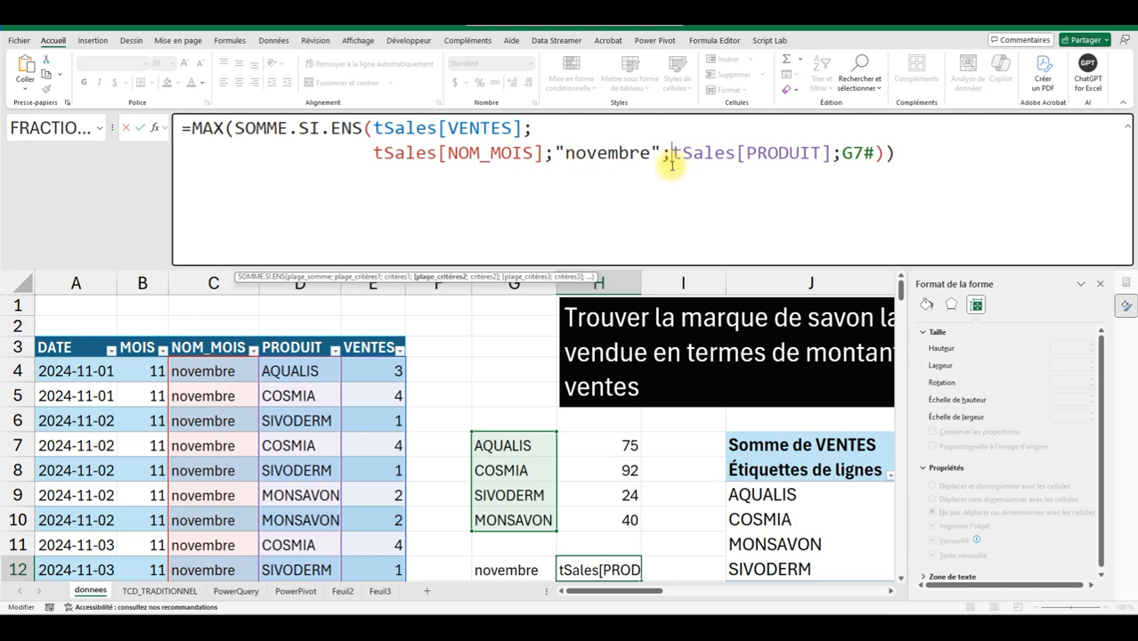
{"action": "key", "text": "alt+Return"}
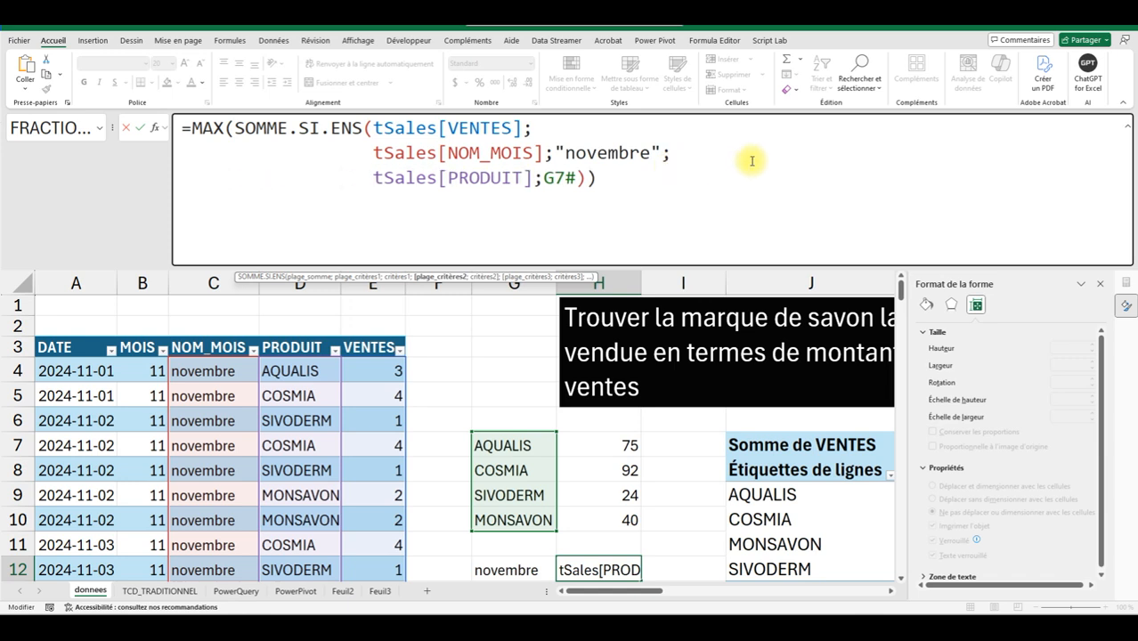
{"action": "left_click", "coordinate": [585, 178]}
{"action": "key", "text": "alt+Return"}
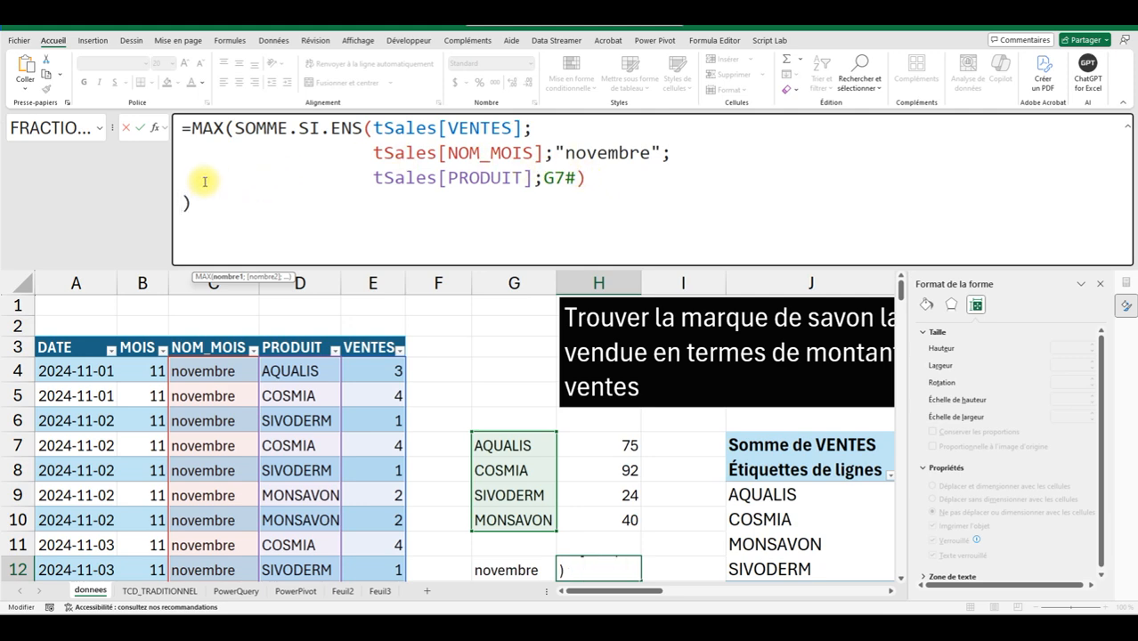
Replace the fixed "novembre" criterion in the H12 formula with a reference to cell G12
{"action": "left_click_drag", "start_coordinate": [554, 153], "coordinate": [661, 153]}
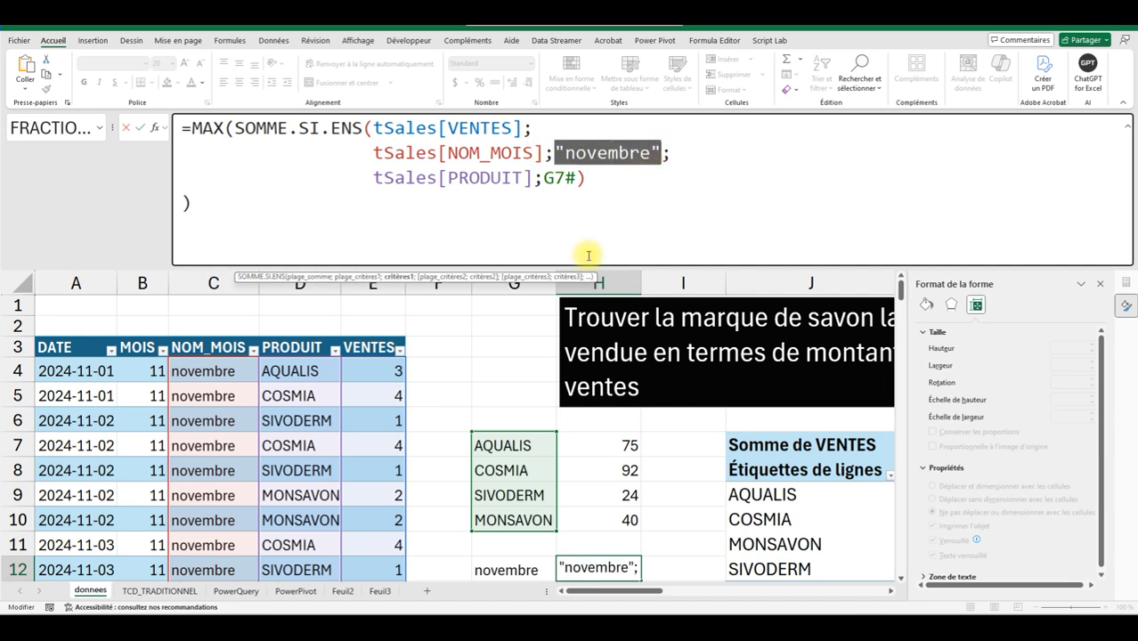
{"action": "left_click", "coordinate": [504, 570]}
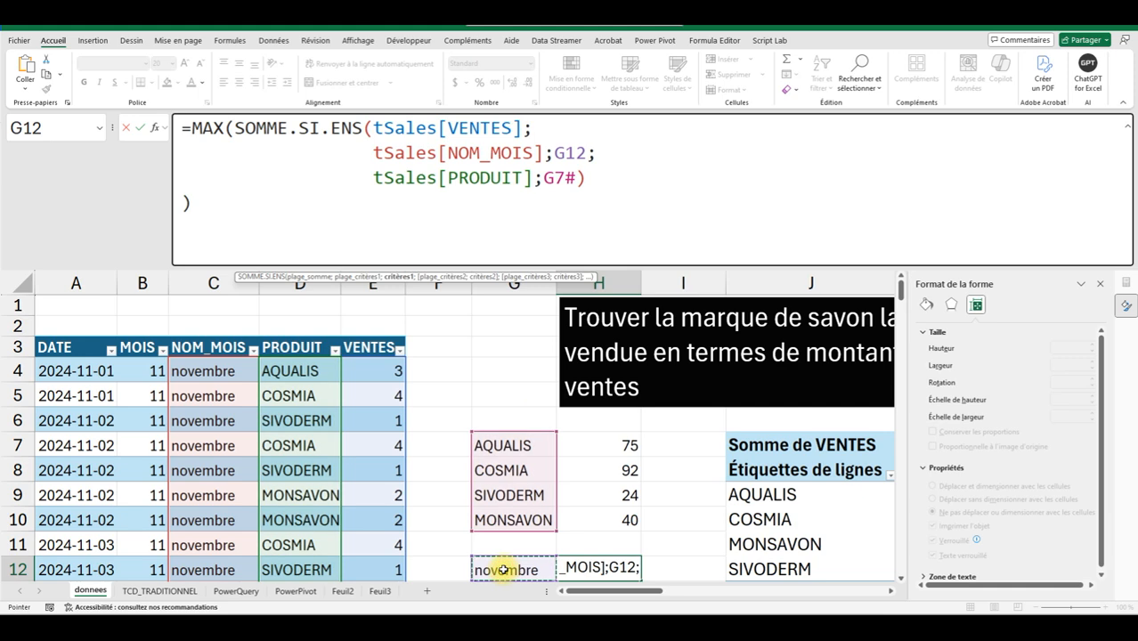
{"action": "left_click", "coordinate": [141, 129]}
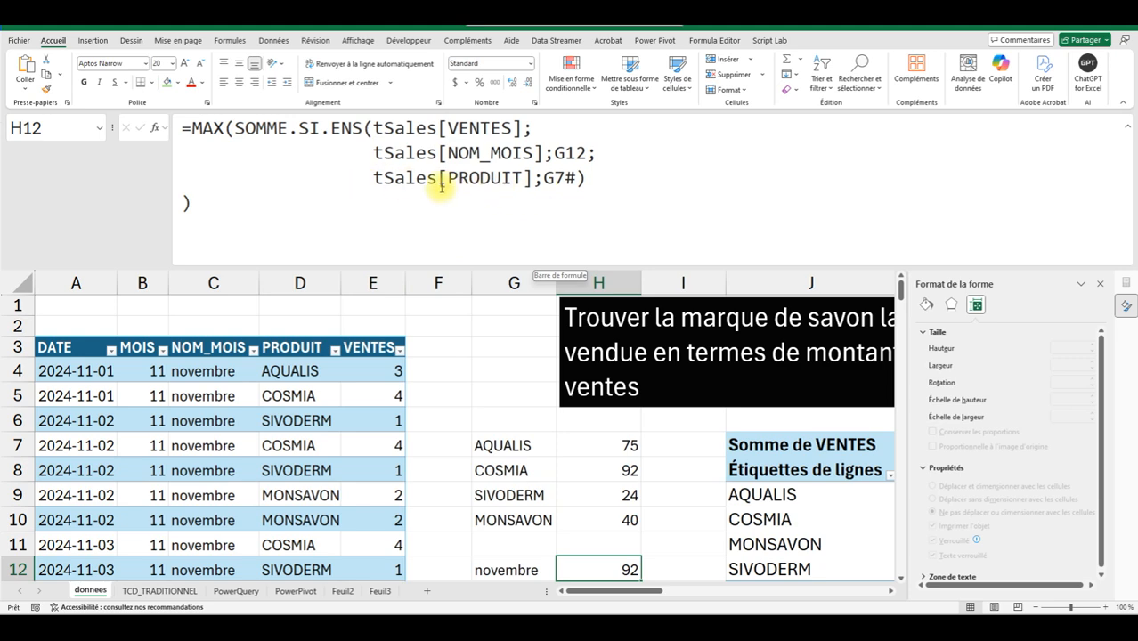
Replace the G7# criterion in the H12 formula with UNIQUE(tSales[PRODUIT])
{"action": "left_click_drag", "start_coordinate": [373, 178], "coordinate": [534, 179]}
{"action": "key", "text": "ctrl+c"}
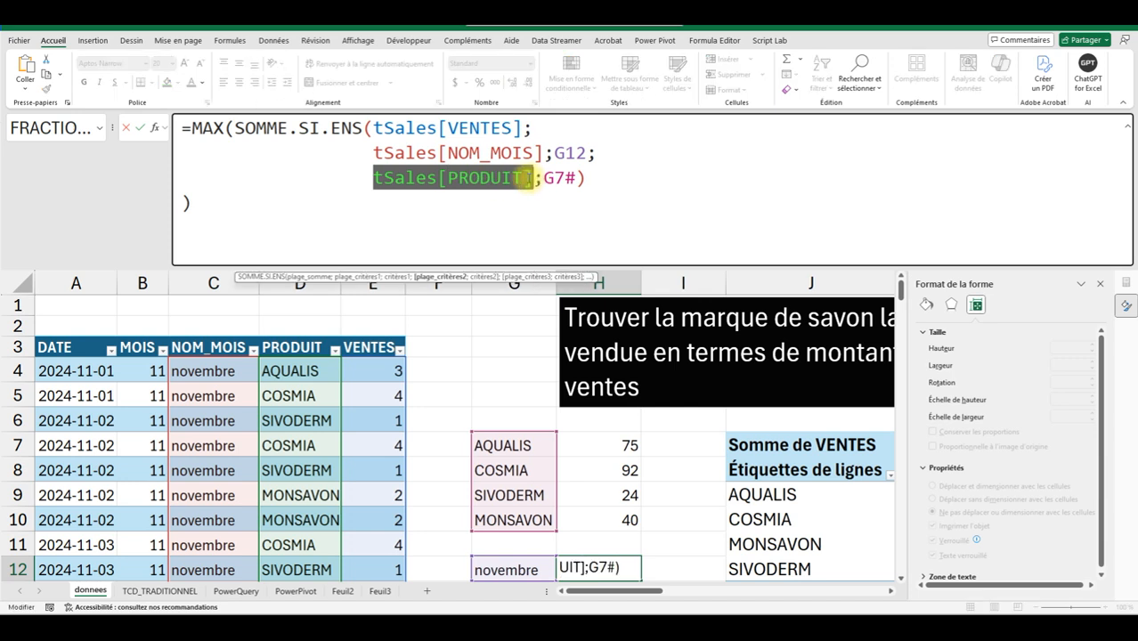
{"action": "left_click_drag", "start_coordinate": [543, 178], "coordinate": [577, 178]}
{"action": "type", "text": "uni"}
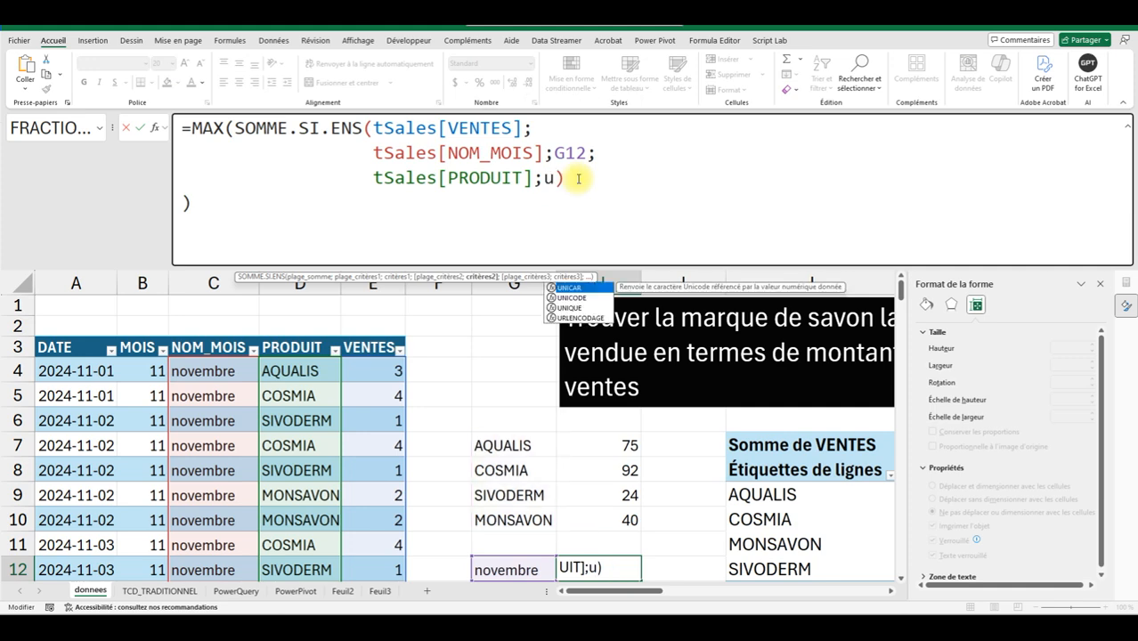
{"action": "type", "text": "que"}
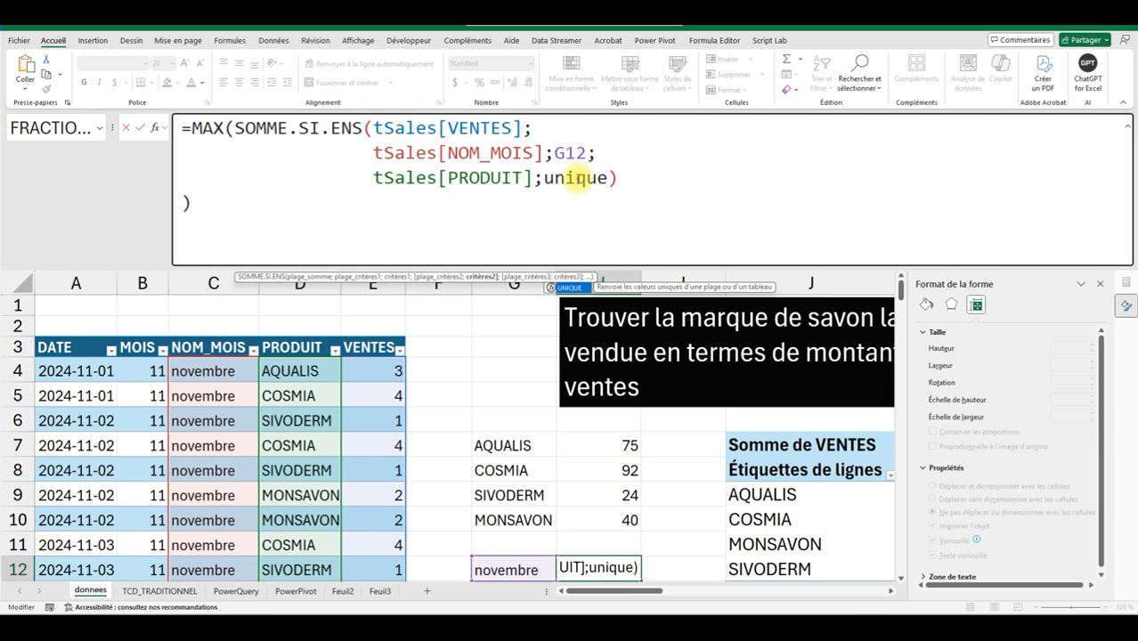
{"action": "type", "text": "9"}
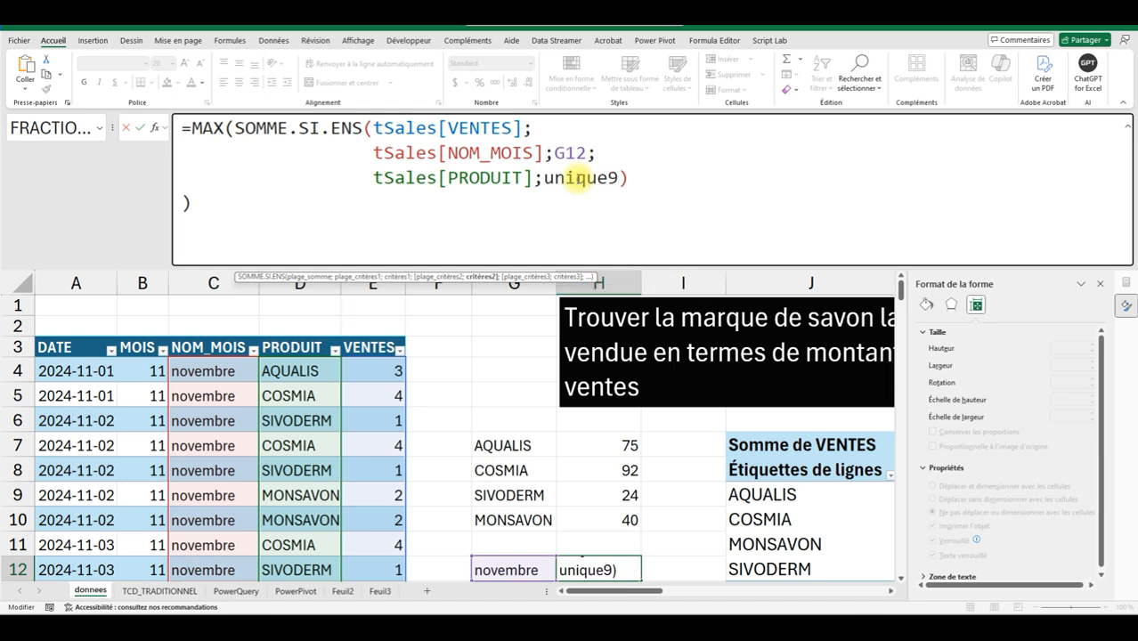
{"action": "key", "text": "BackSpace"}
{"action": "type", "text": "("}
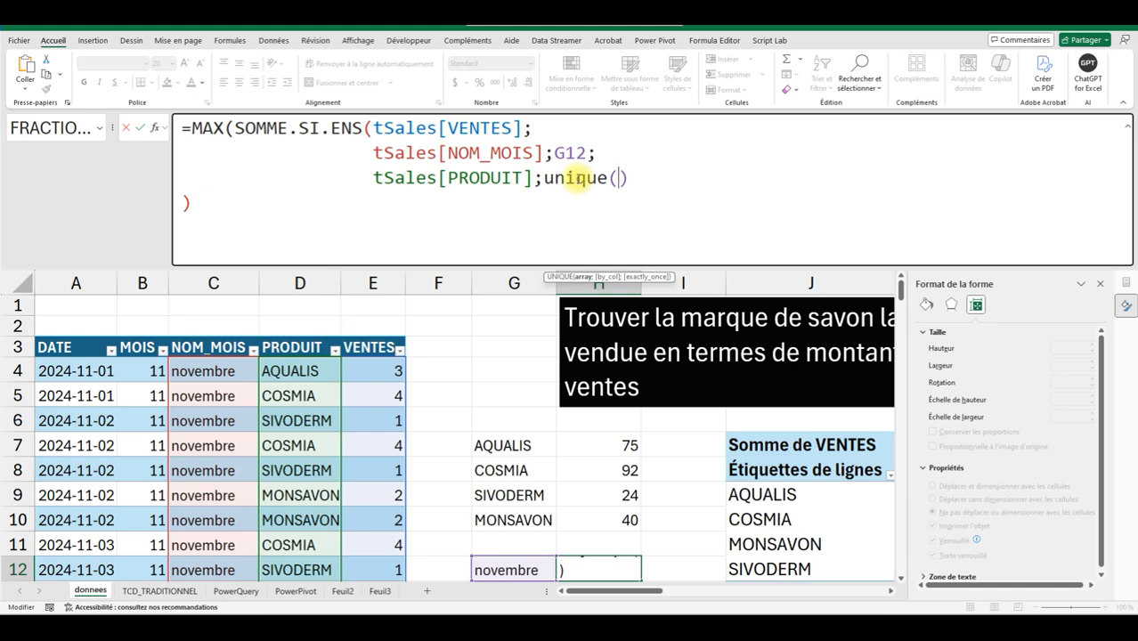
{"action": "key", "text": "ctrl+v"}
{"action": "type", "text": ")"}
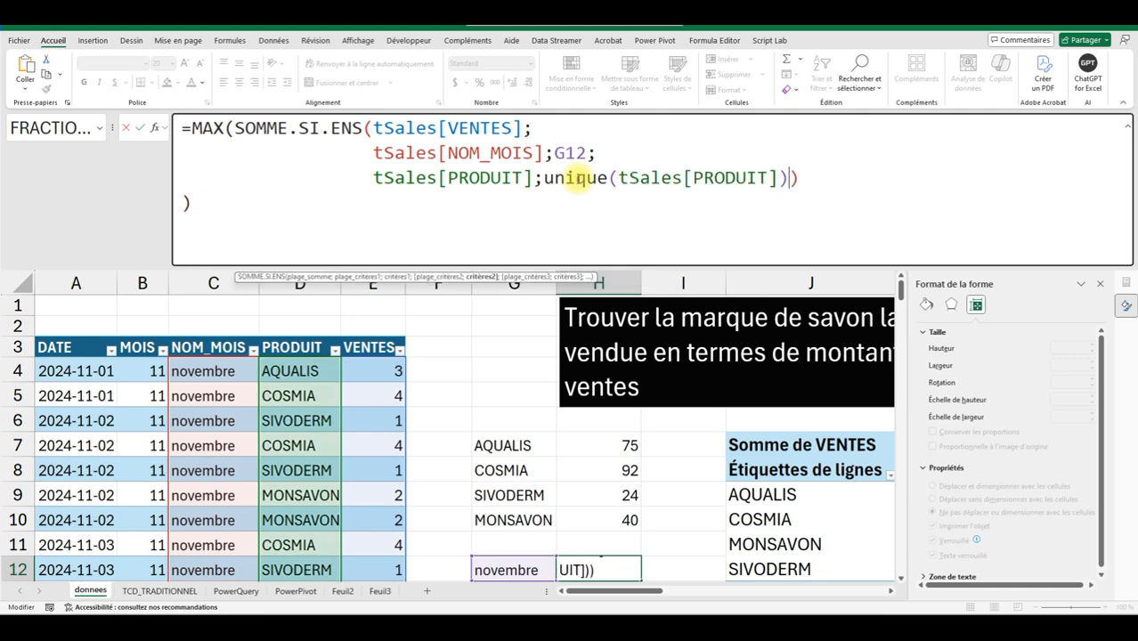
{"action": "left_click", "coordinate": [139, 130]}
Extend the month series from G12 down to G13 to add décembre
{"action": "scroll", "coordinate": [546, 508], "scroll_direction": "down", "scroll_amount": 3}
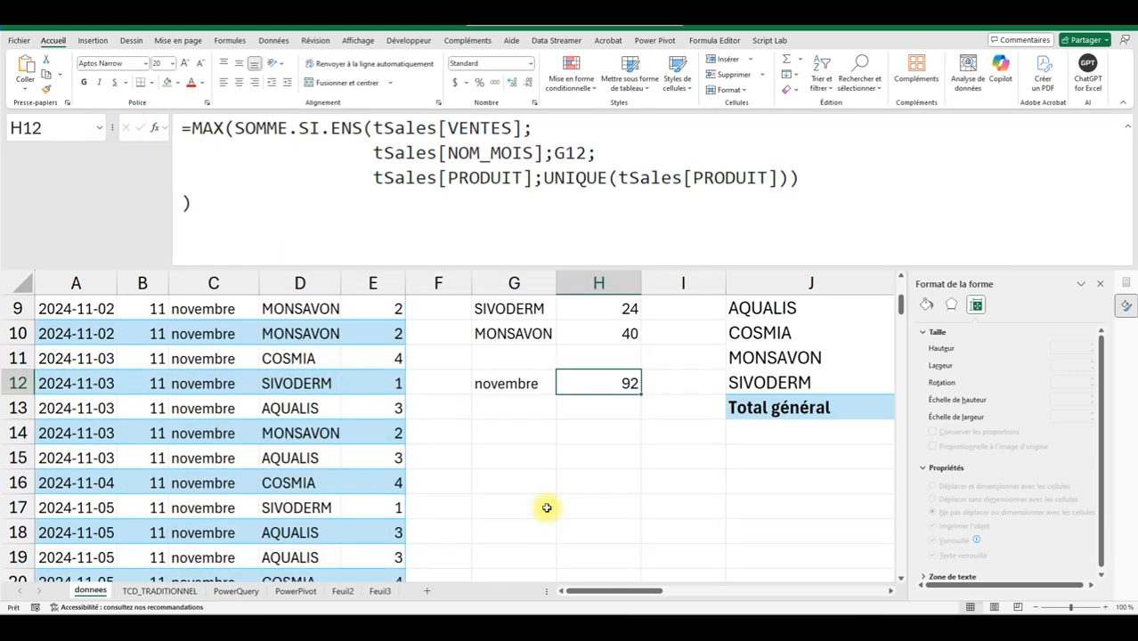
{"action": "left_click", "coordinate": [522, 383]}
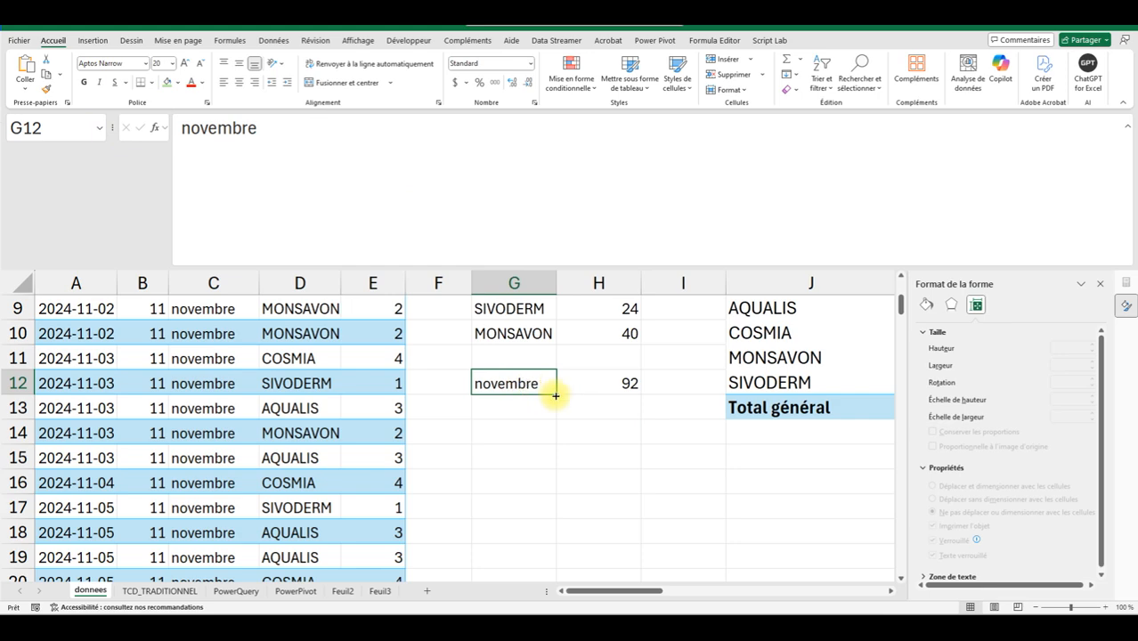
{"action": "mouse_move", "coordinate": [555, 394]}
{"action": "left_mouse_down"}
{"action": "mouse_move", "coordinate": [541, 412]}
{"action": "mouse_move", "coordinate": [570, 408]}
{"action": "left_mouse_up"}
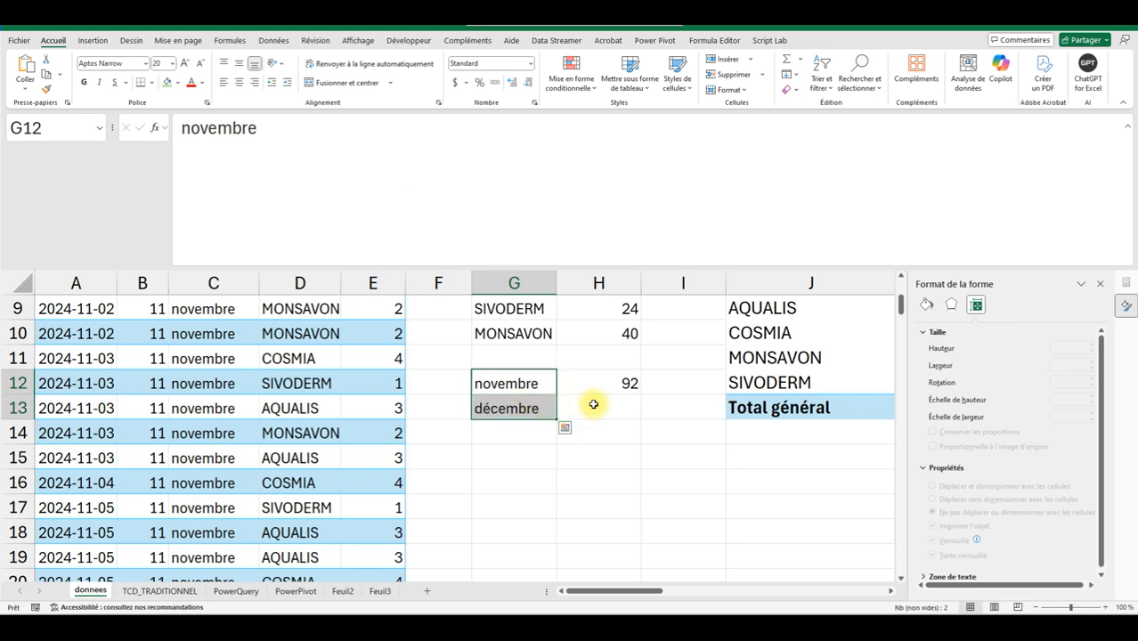
Copy the H12 maximum-sales formula down to H13 for décembre and collapse the formula bar to one line
{"action": "left_click", "coordinate": [602, 388]}
{"action": "left_click_drag", "start_coordinate": [641, 395], "coordinate": [640, 411]}
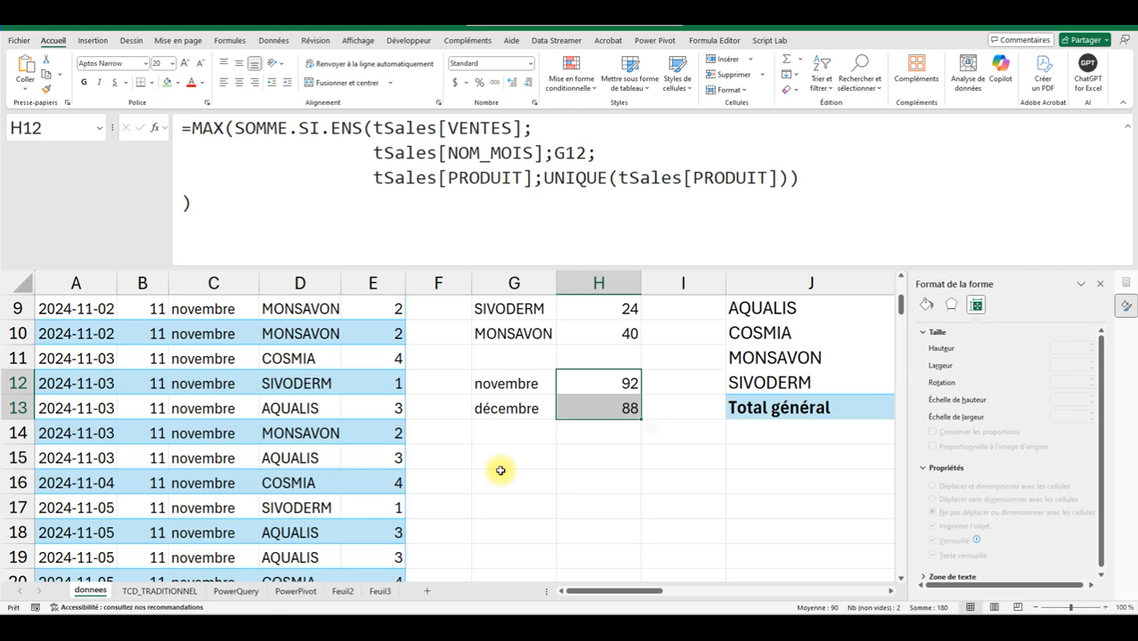
{"action": "left_click", "coordinate": [1129, 130]}
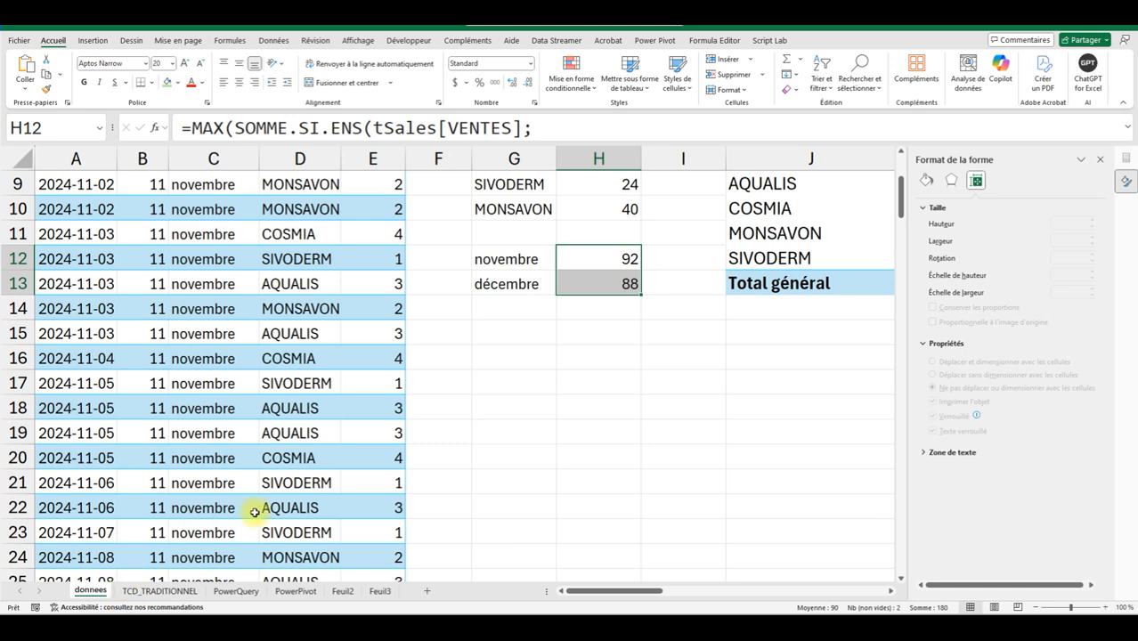
Load the tSales table into the Power Query editor as a new query
{"action": "left_click", "coordinate": [119, 332]}
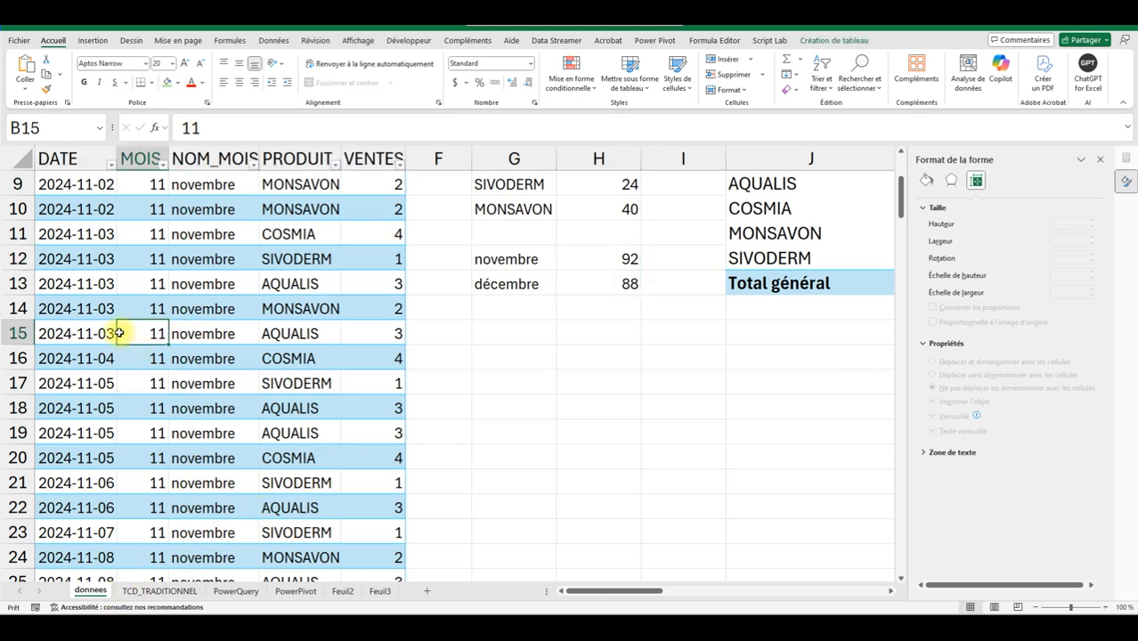
{"action": "left_click", "coordinate": [276, 41]}
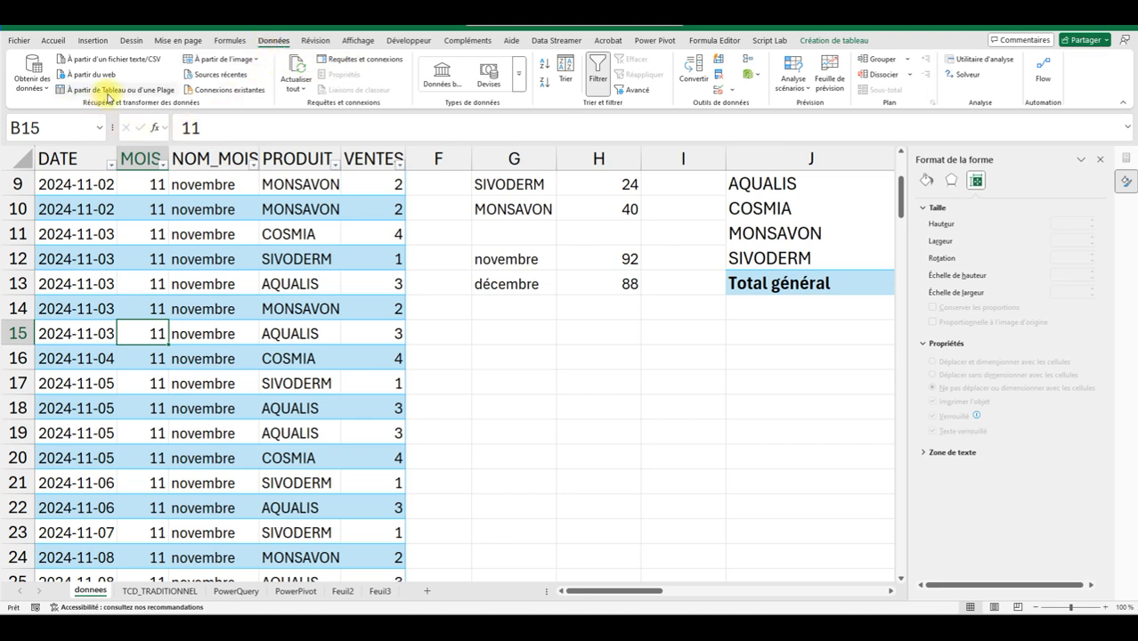
{"action": "left_click", "coordinate": [82, 281]}
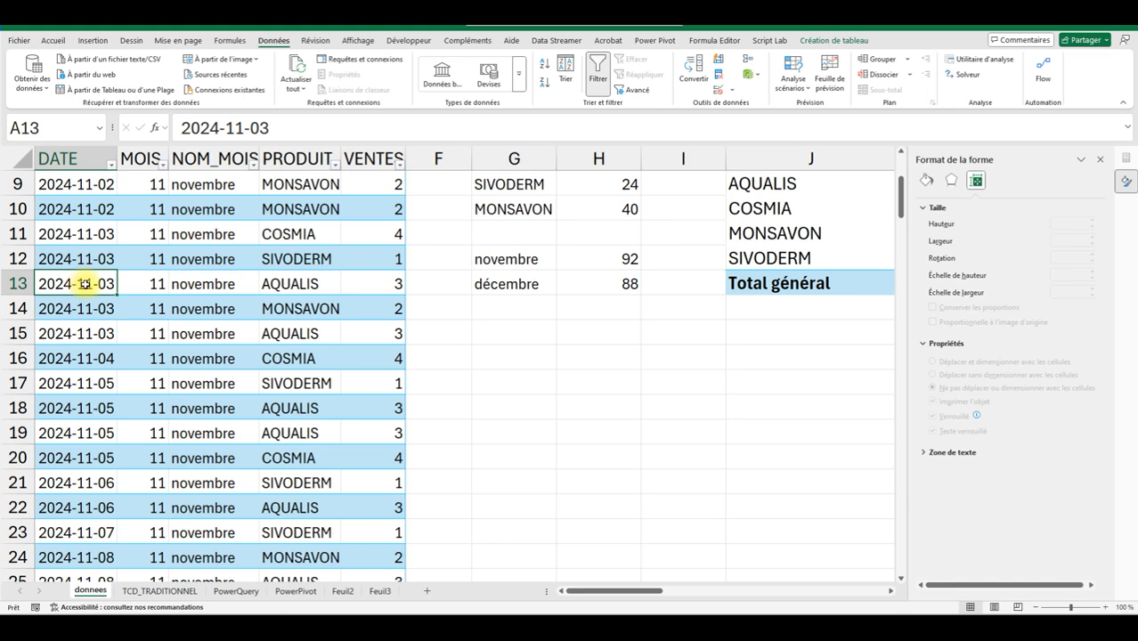
{"action": "right_click", "coordinate": [84, 283]}
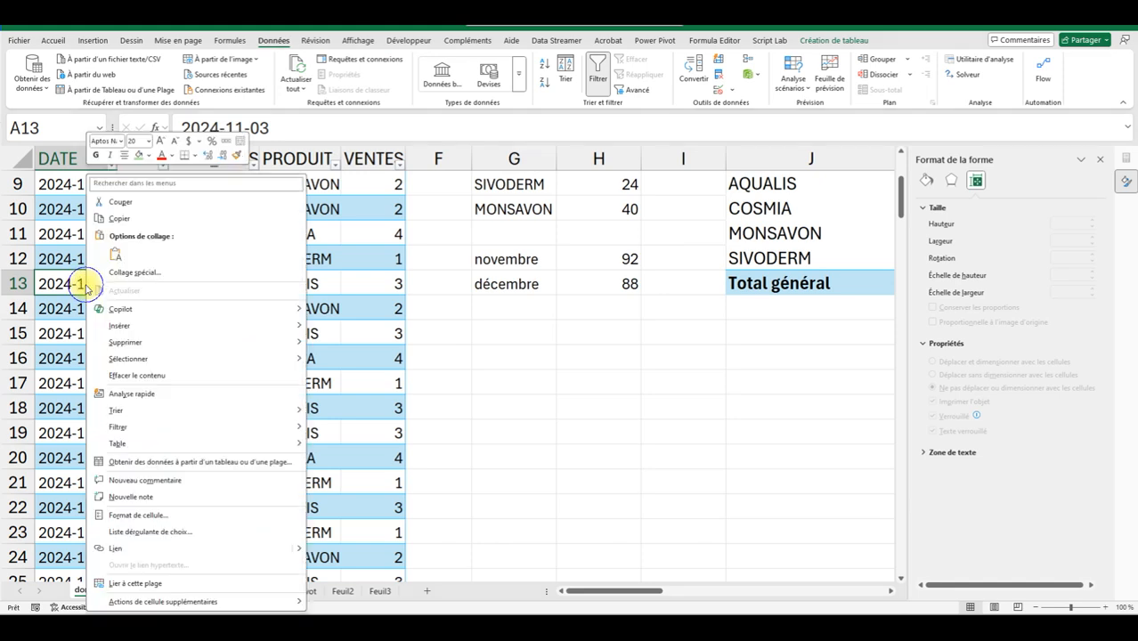
{"action": "left_click", "coordinate": [157, 462]}
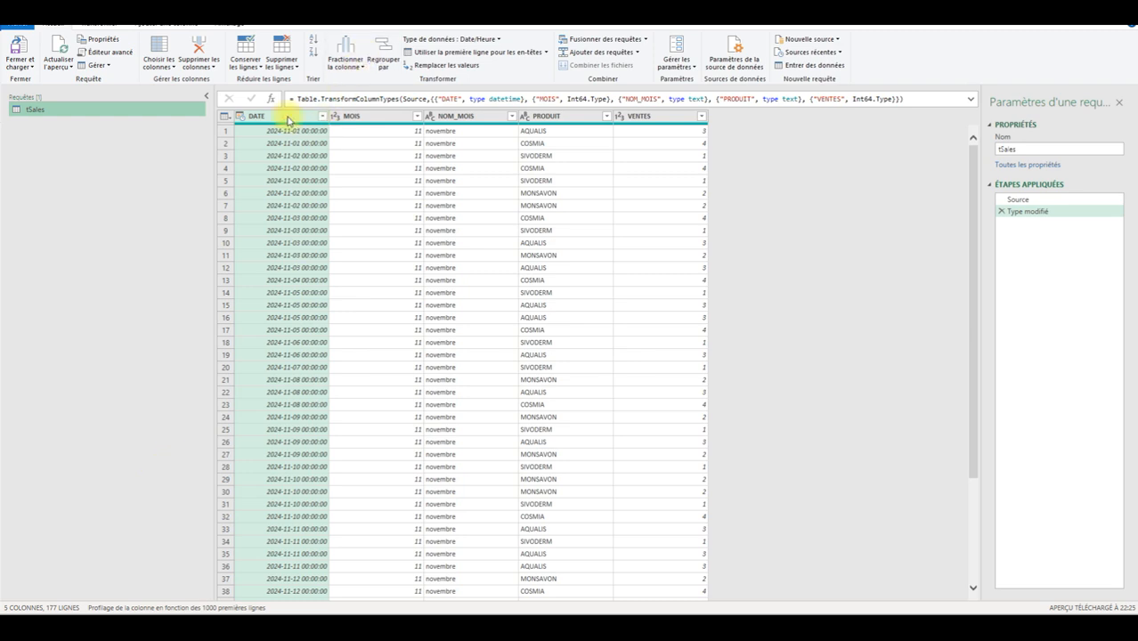
Change the DATE column's data type to Date, replacing the current type conversion
{"action": "left_click", "coordinate": [239, 116]}
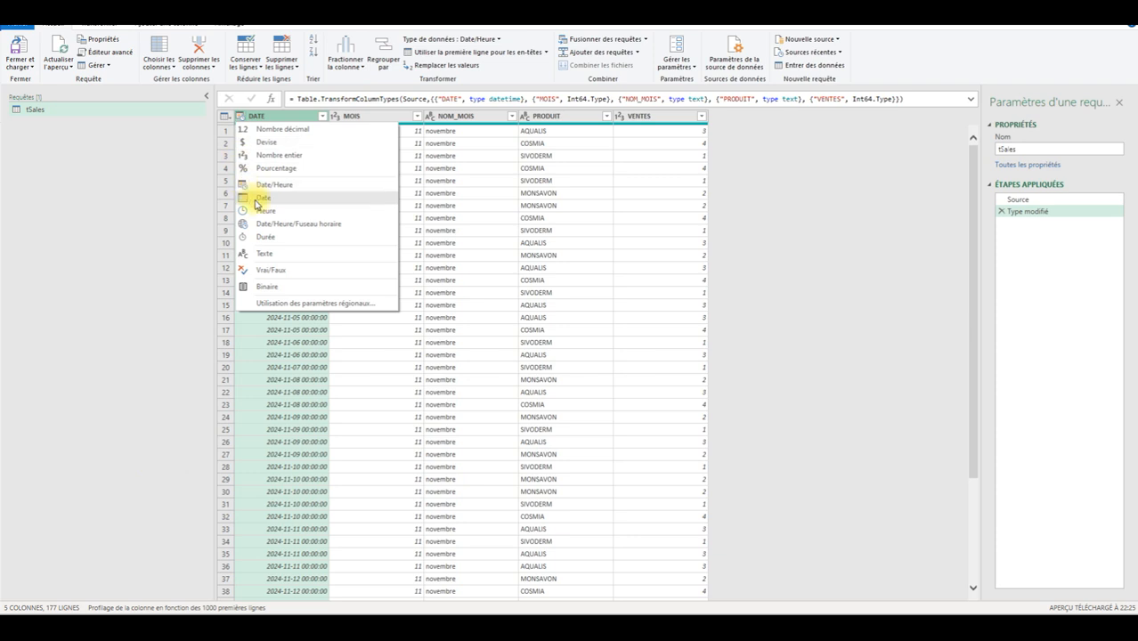
{"action": "left_click", "coordinate": [255, 200]}
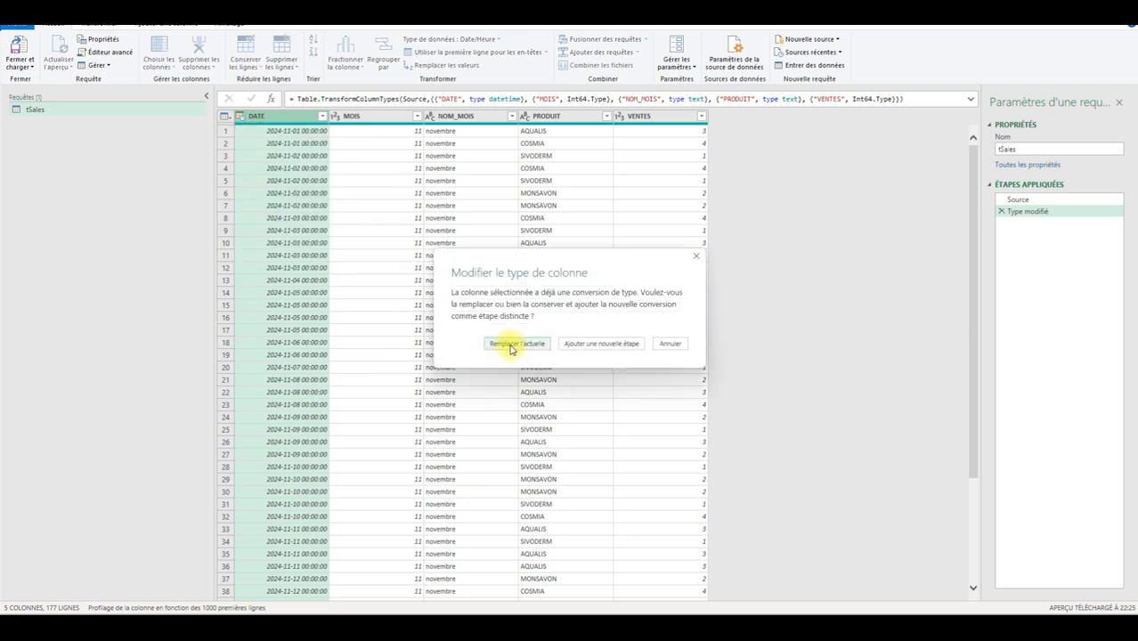
{"action": "left_click", "coordinate": [512, 348]}
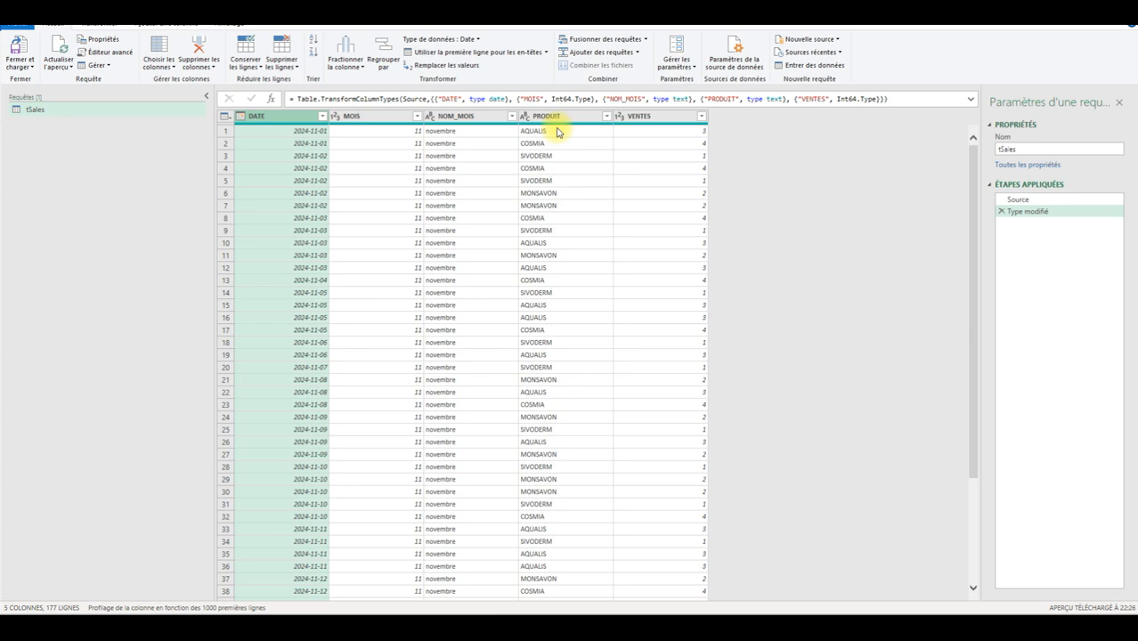
Group the rows by NOM_MOIS and PRODUIT, with a new column Ventes holding the average (Moyenne) of VENTES
{"action": "left_click", "coordinate": [484, 122]}
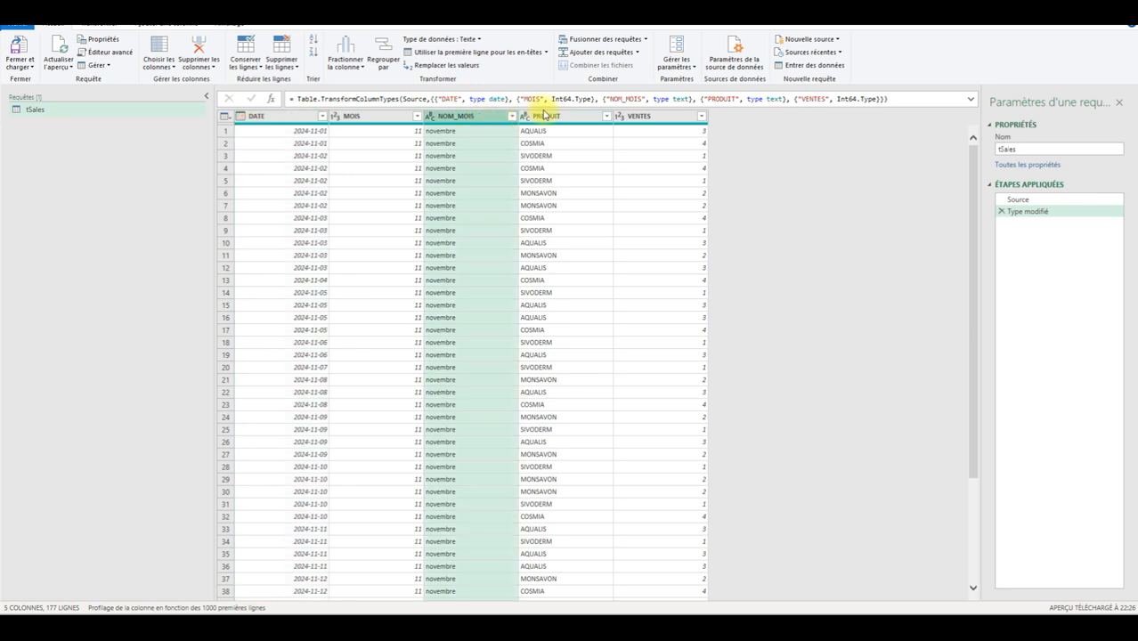
{"action": "left_click", "coordinate": [549, 119], "text": "ctrl"}
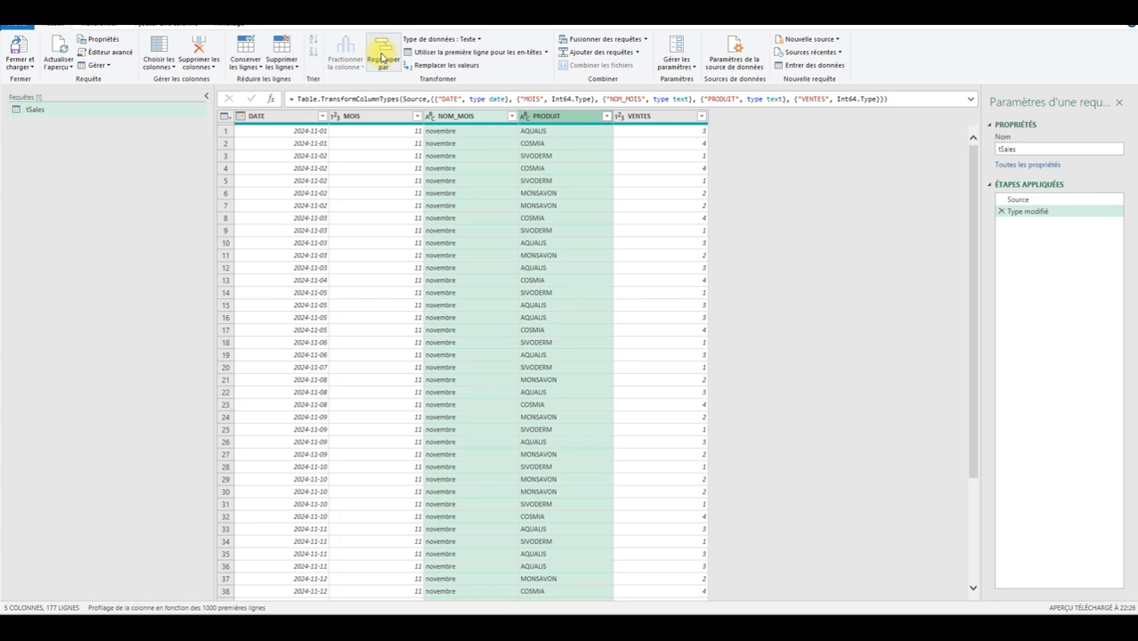
{"action": "left_click", "coordinate": [382, 57]}
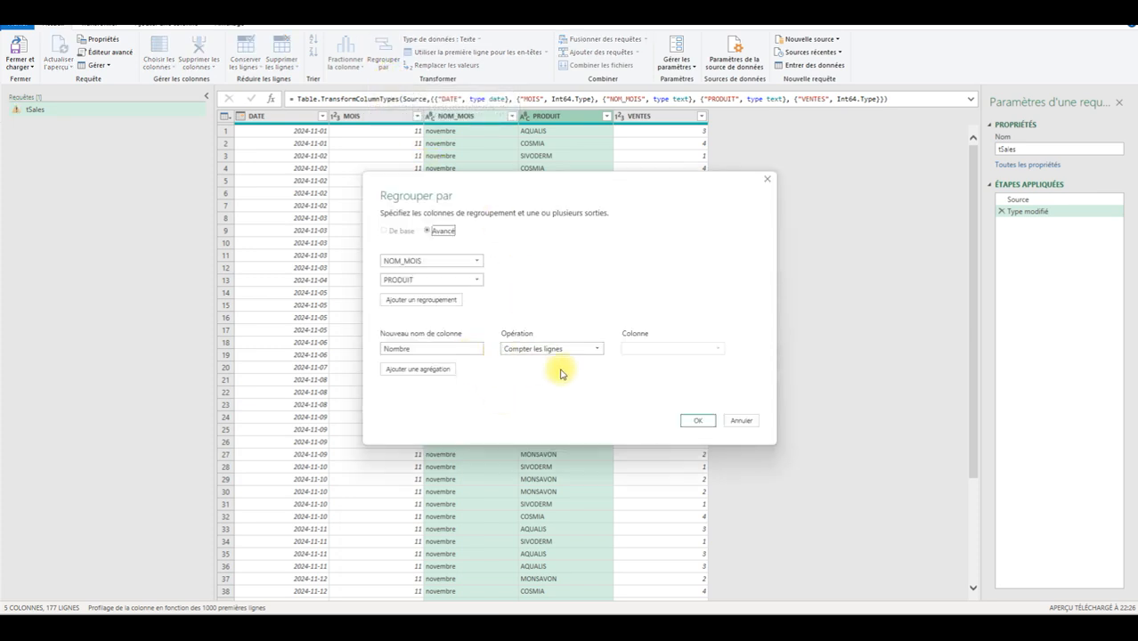
{"action": "left_click", "coordinate": [597, 349]}
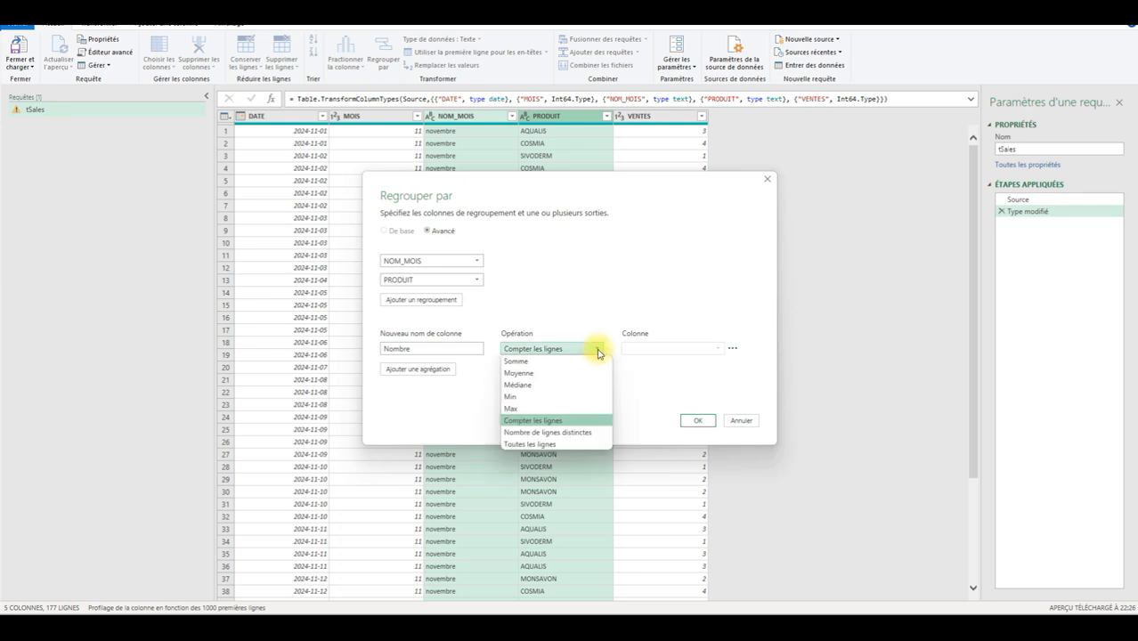
{"action": "left_click", "coordinate": [554, 373]}
{"action": "left_click", "coordinate": [718, 350]}
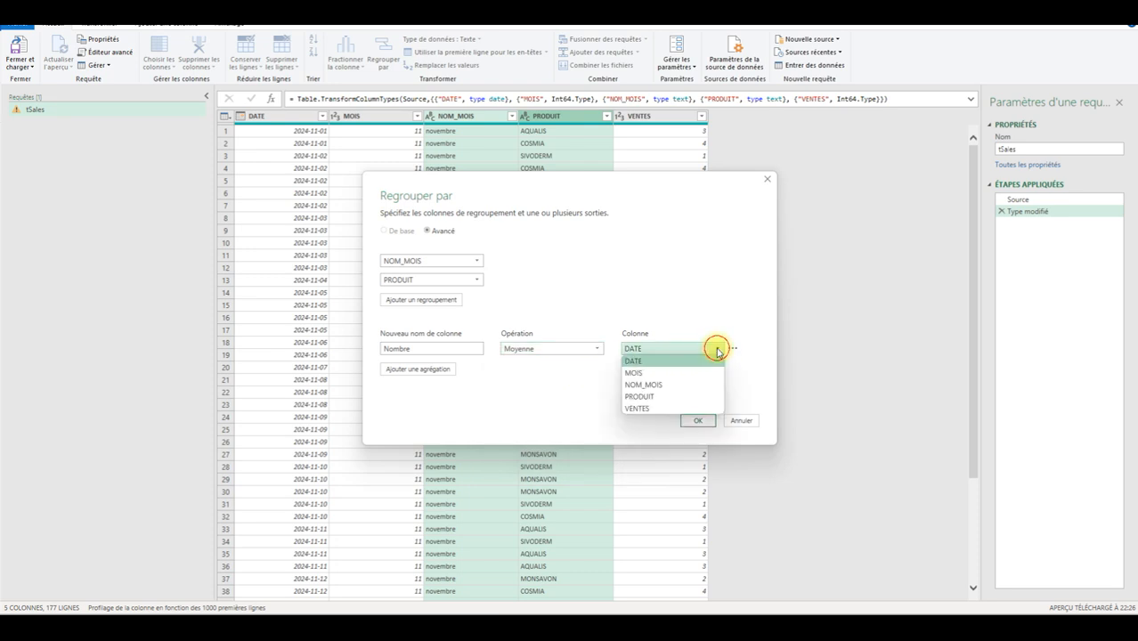
{"action": "left_click", "coordinate": [646, 407]}
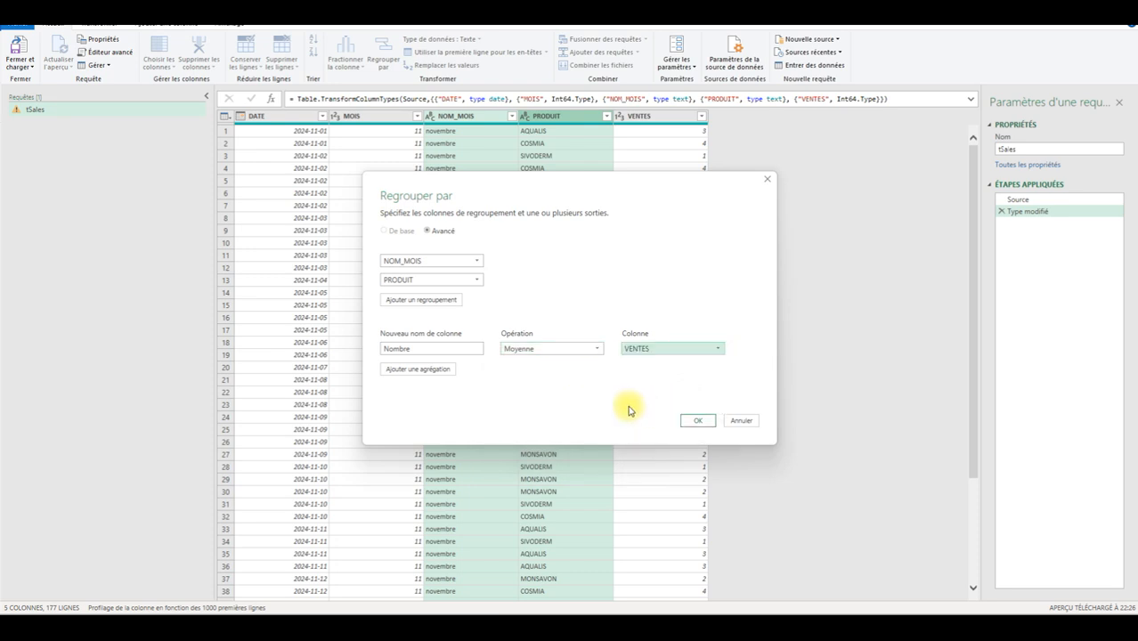
{"action": "double_click", "coordinate": [426, 350]}
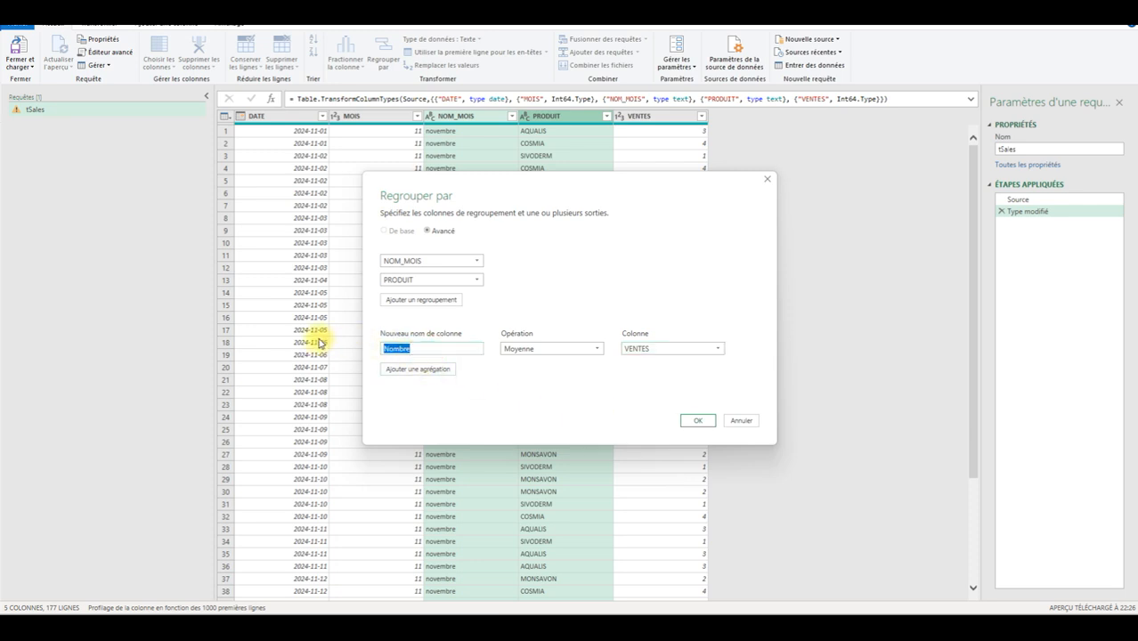
{"action": "type", "text": "Ventes"}
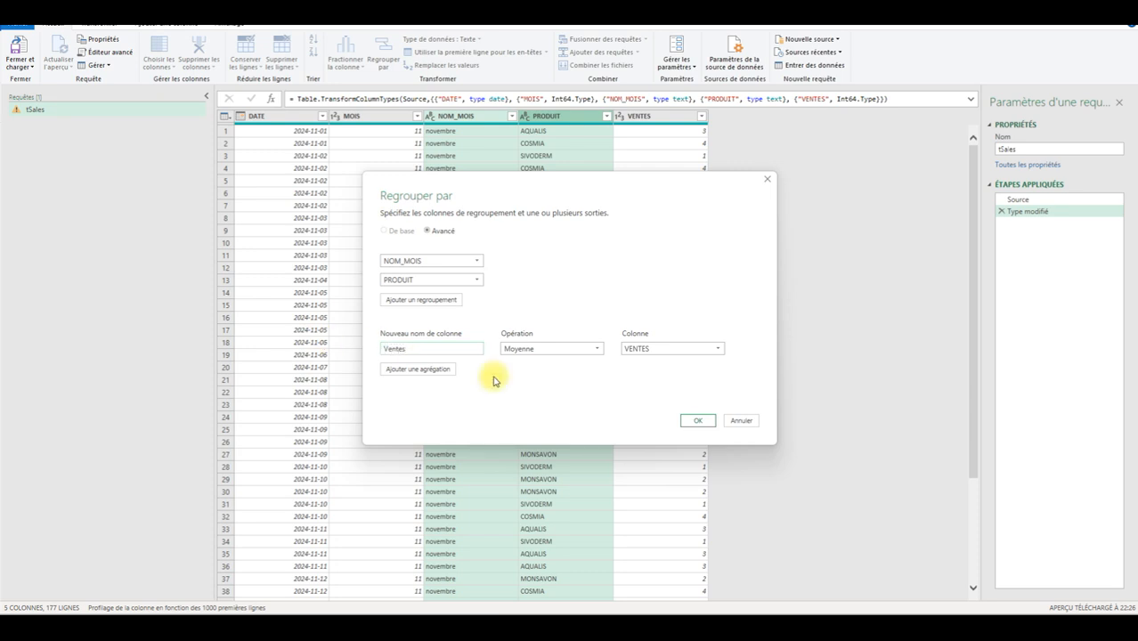
{"action": "left_click", "coordinate": [698, 420]}
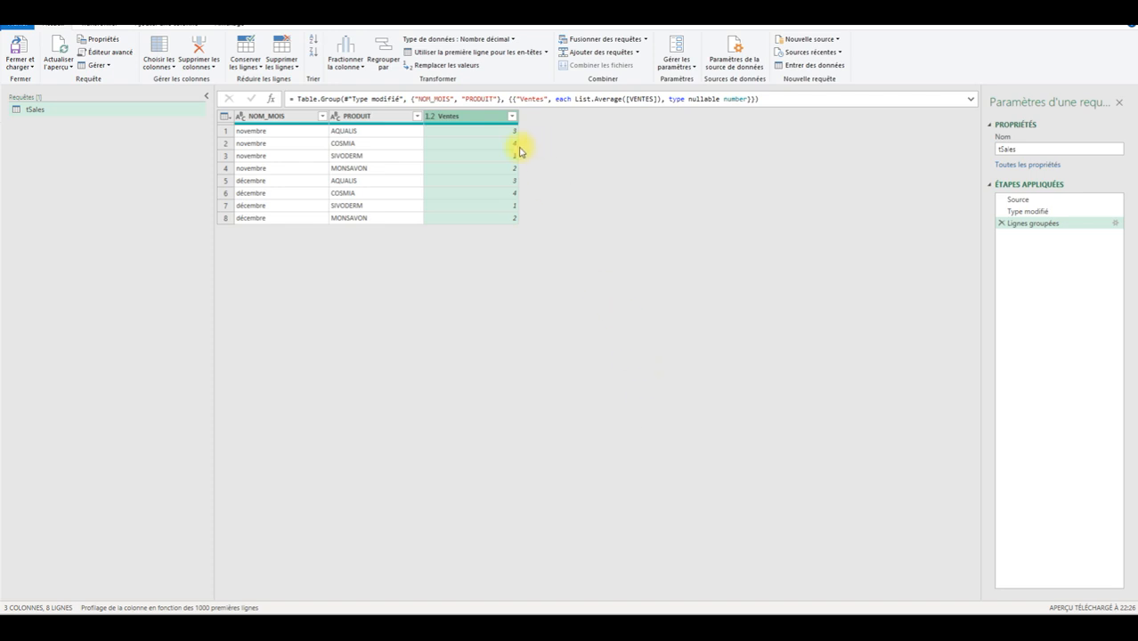
Replace List.Average with List.Sum in the grouping step's formula
{"action": "double_click", "coordinate": [611, 100]}
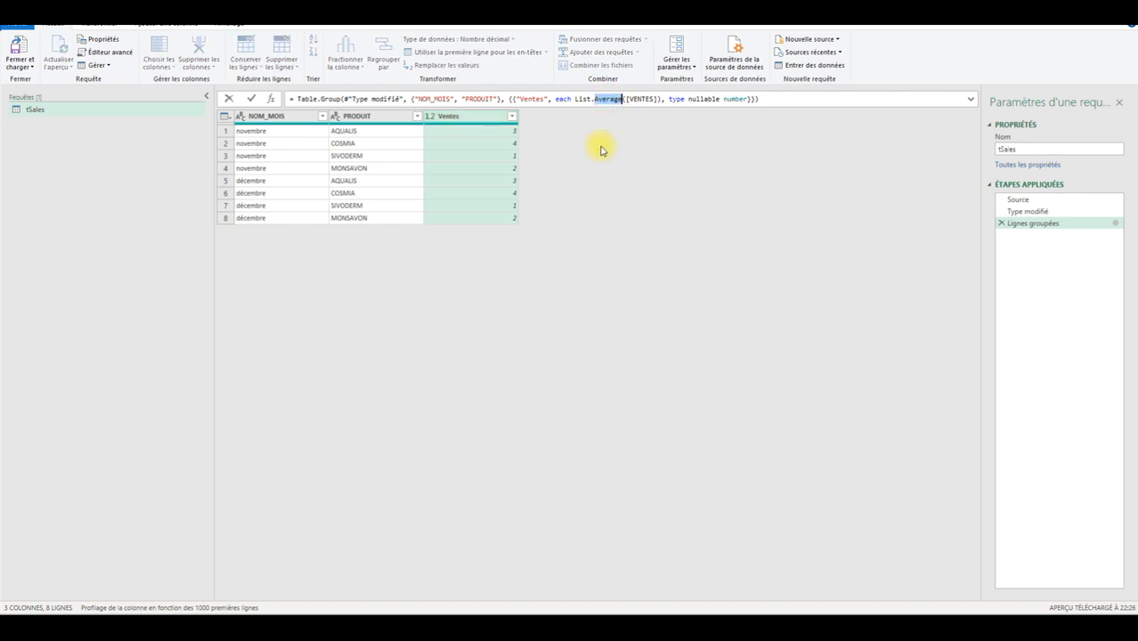
{"action": "type", "text": "Sum"}
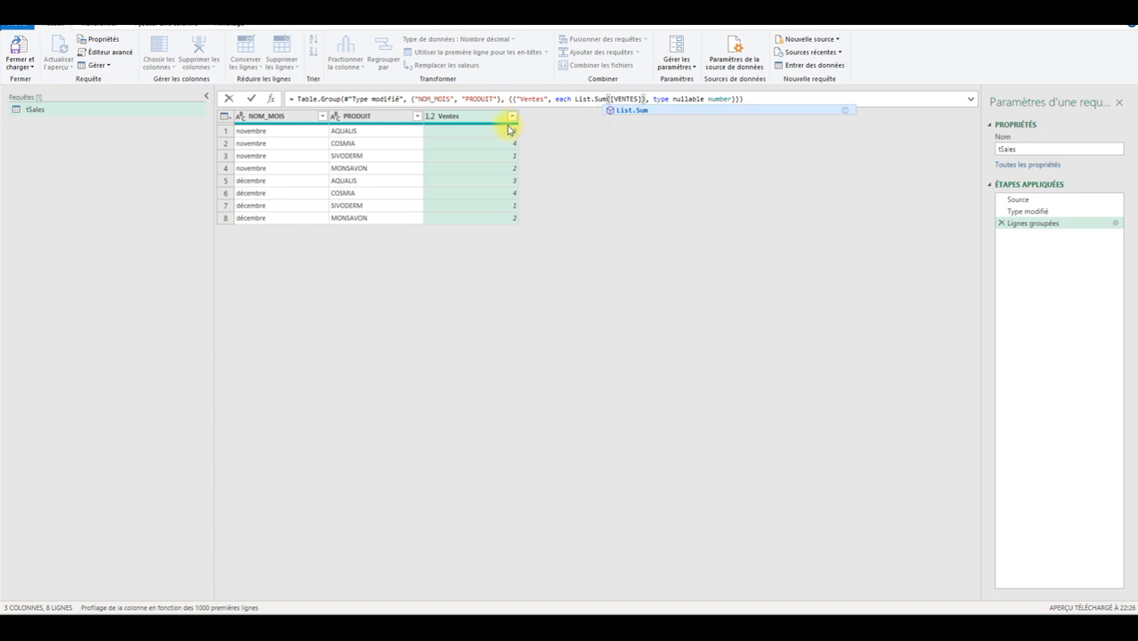
{"action": "left_click", "coordinate": [253, 98]}
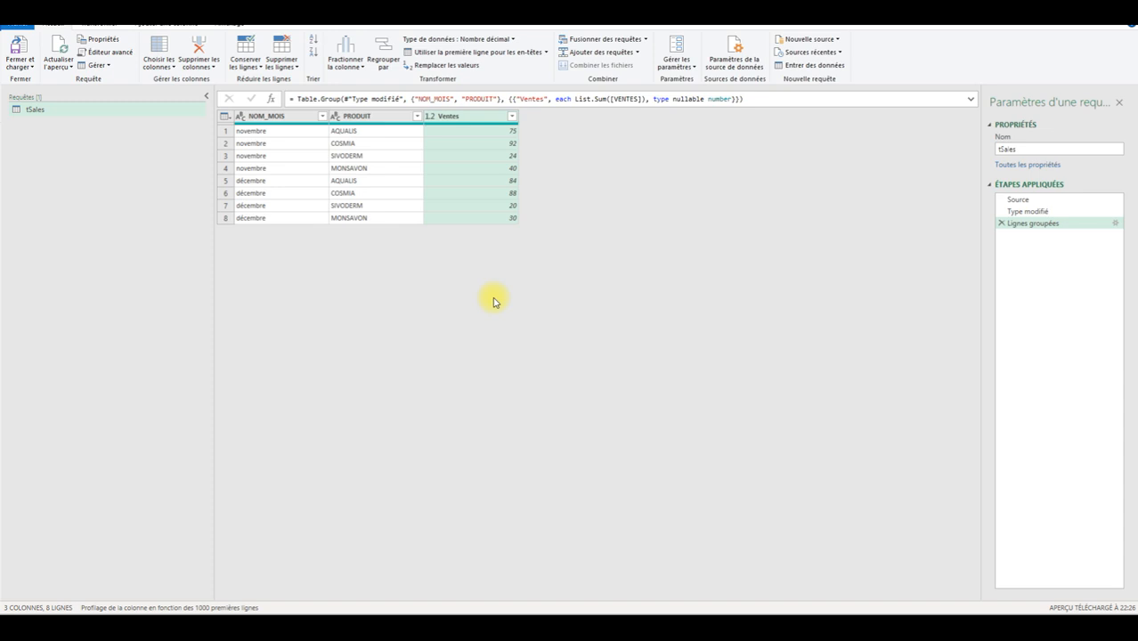
Group the result again by NOM_MOIS and Ventes, with a new column Ventes_max_prod holding the Max of Ventes
{"action": "left_click", "coordinate": [282, 120]}
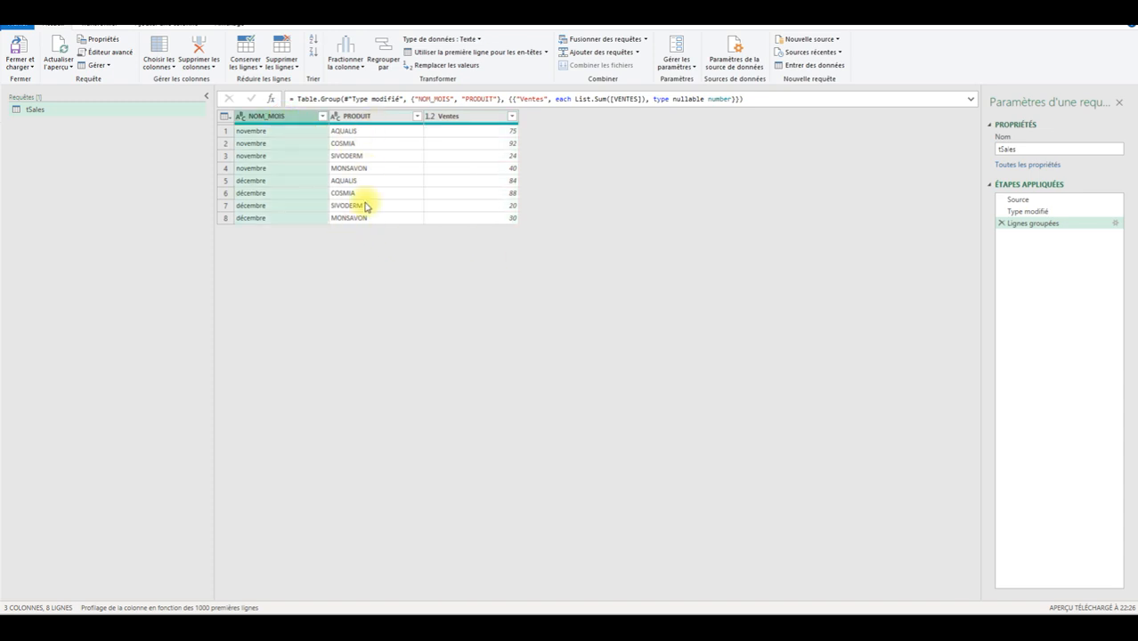
{"action": "left_click", "coordinate": [469, 119], "text": "ctrl"}
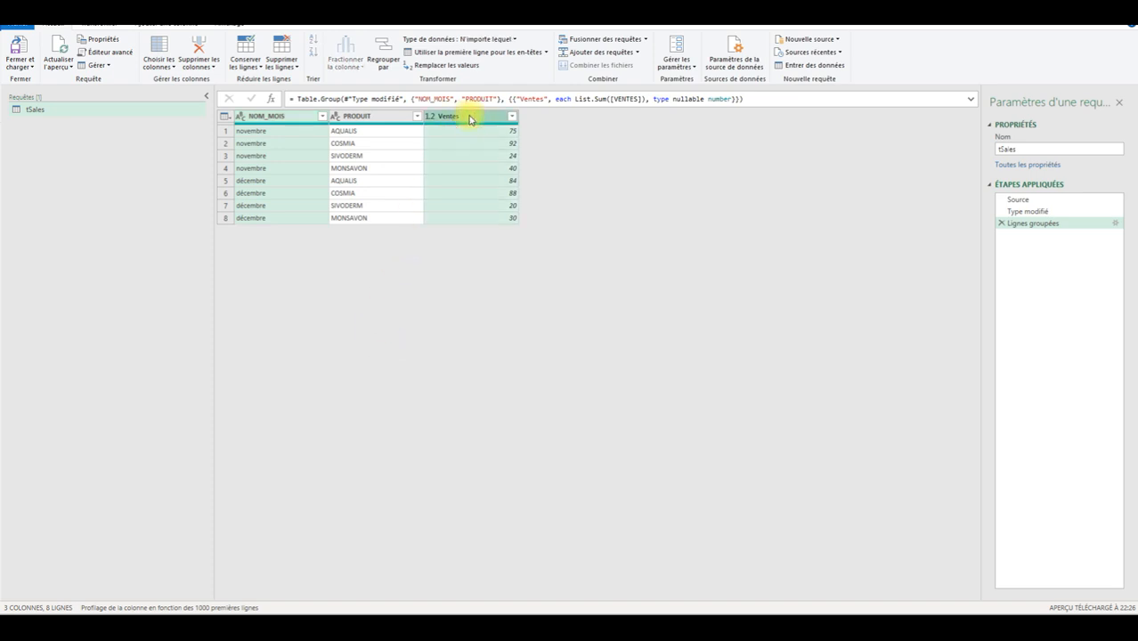
{"action": "left_click", "coordinate": [383, 56]}
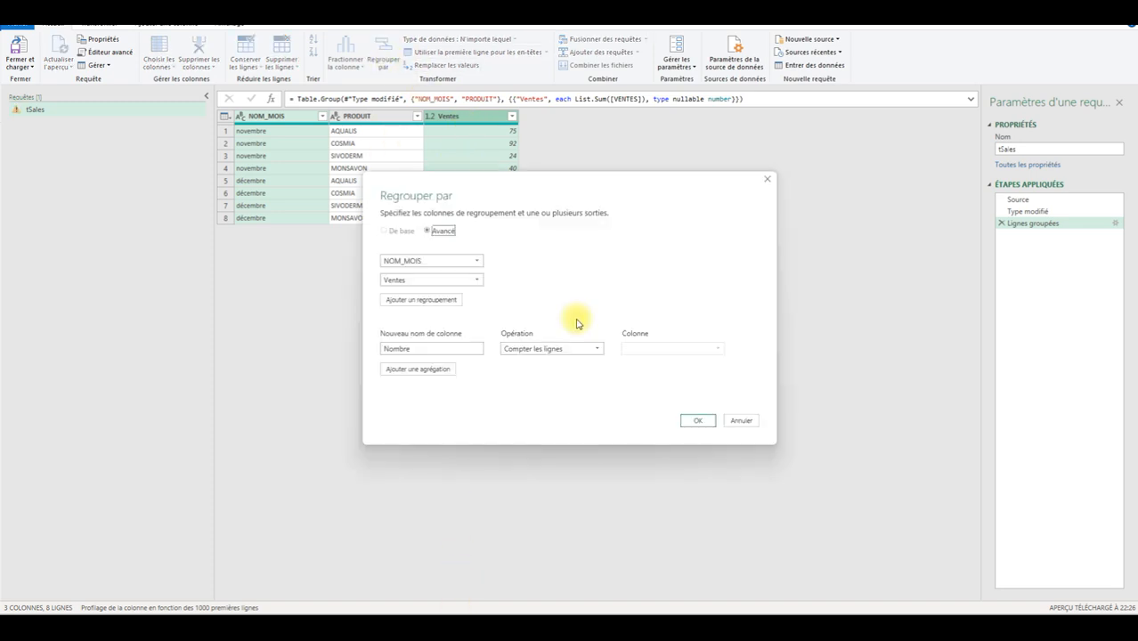
{"action": "left_click", "coordinate": [539, 351]}
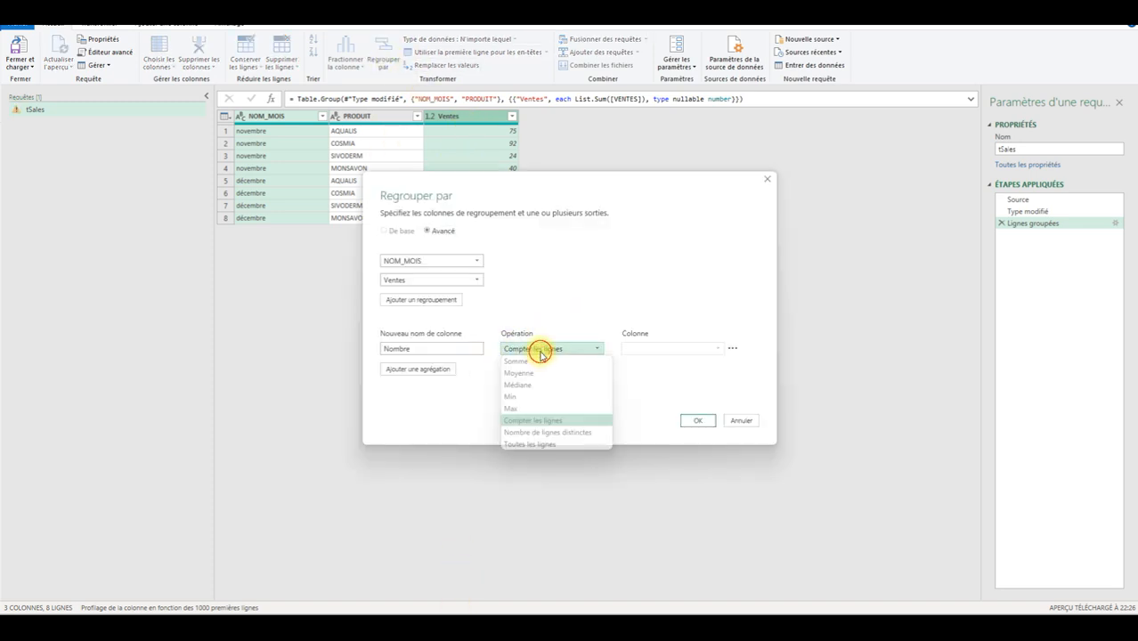
{"action": "left_click", "coordinate": [511, 408]}
{"action": "left_click_drag", "start_coordinate": [426, 346], "coordinate": [354, 340]}
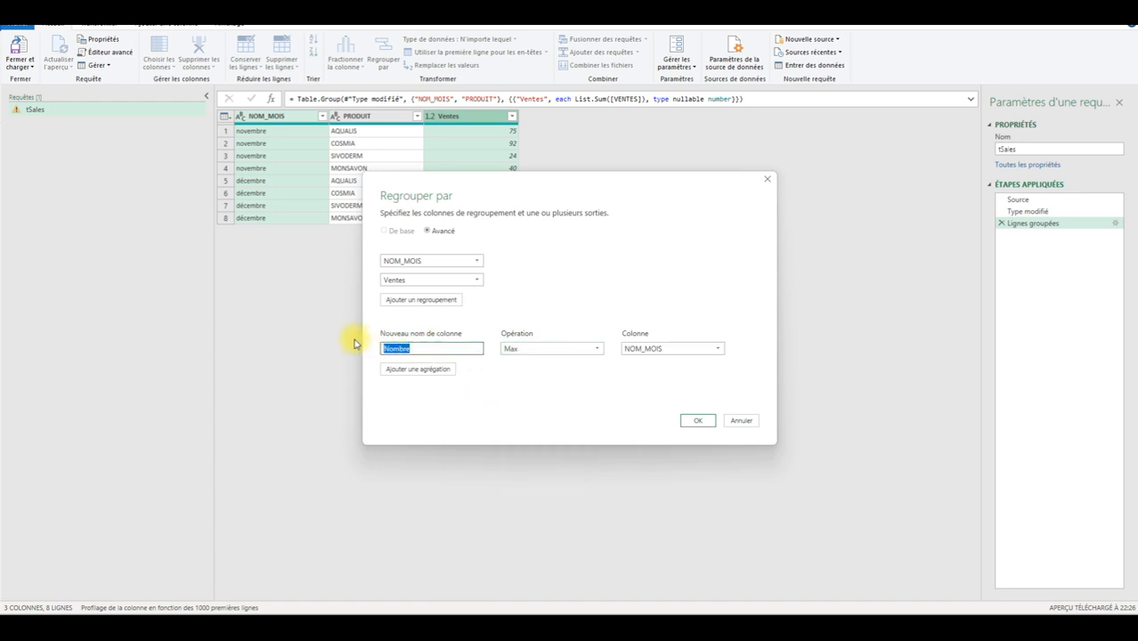
{"action": "type", "text": "Ventes_max_prod"}
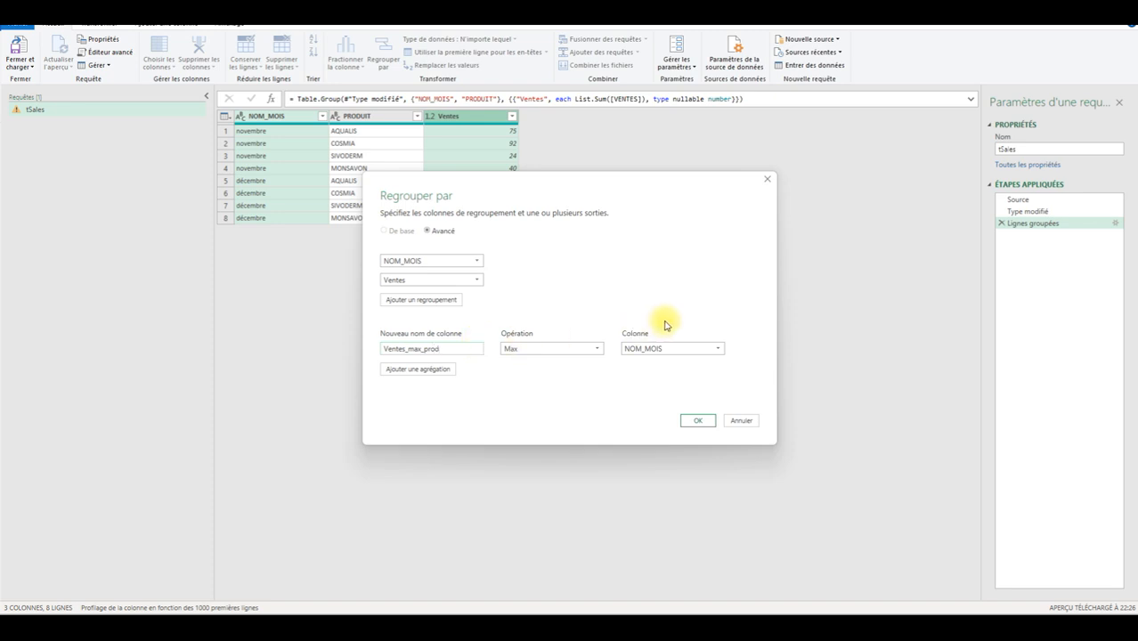
{"action": "left_click", "coordinate": [720, 349]}
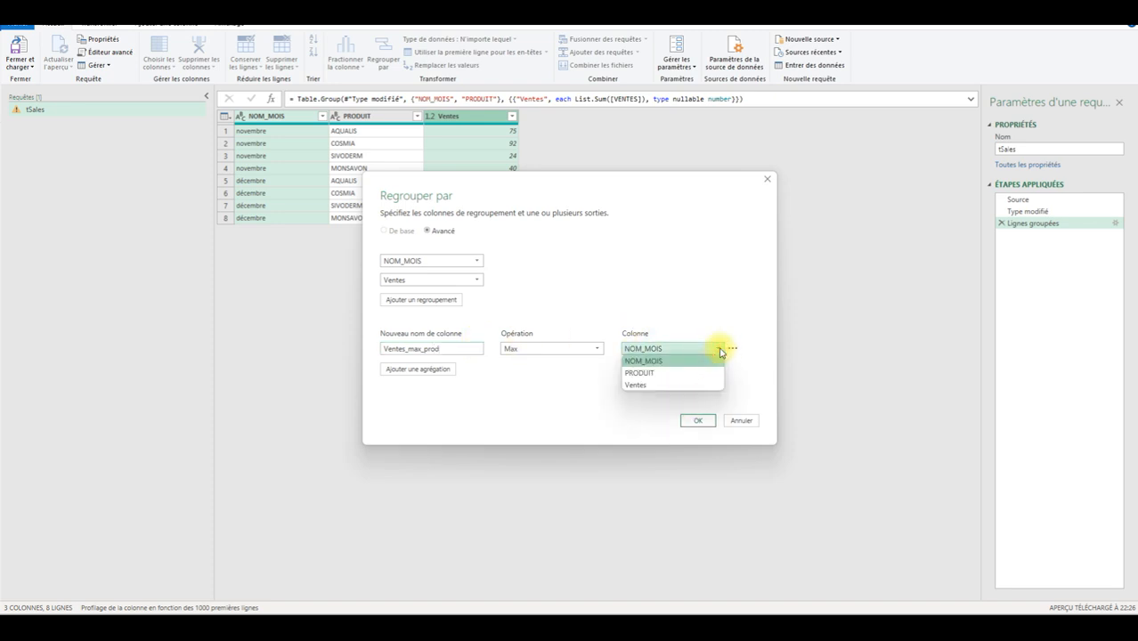
{"action": "left_click", "coordinate": [638, 384]}
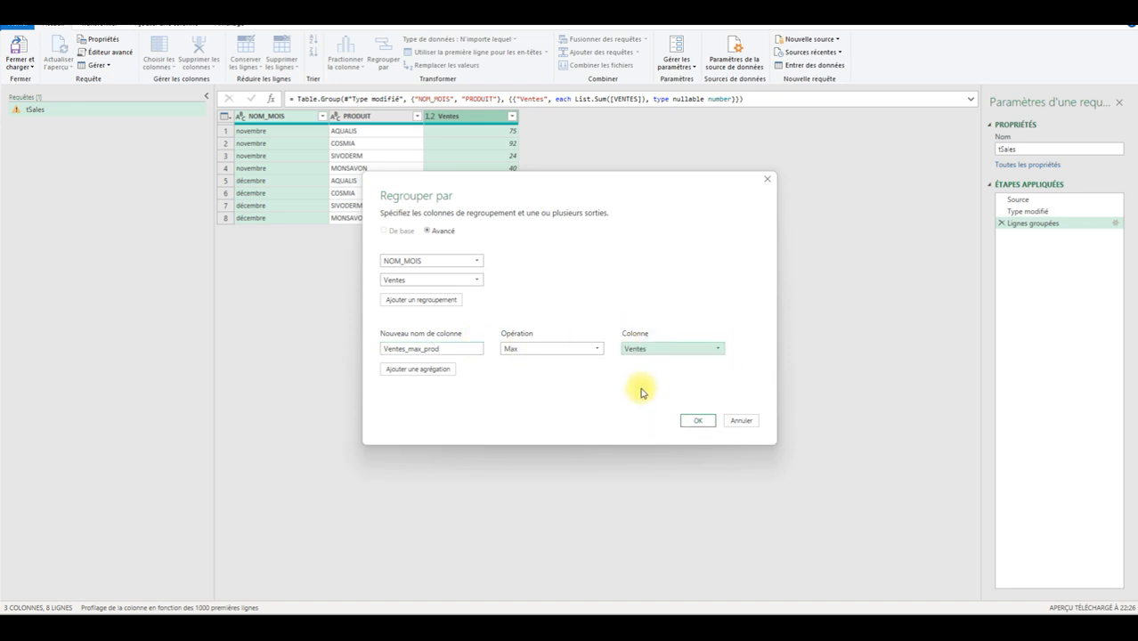
{"action": "left_click", "coordinate": [696, 420]}
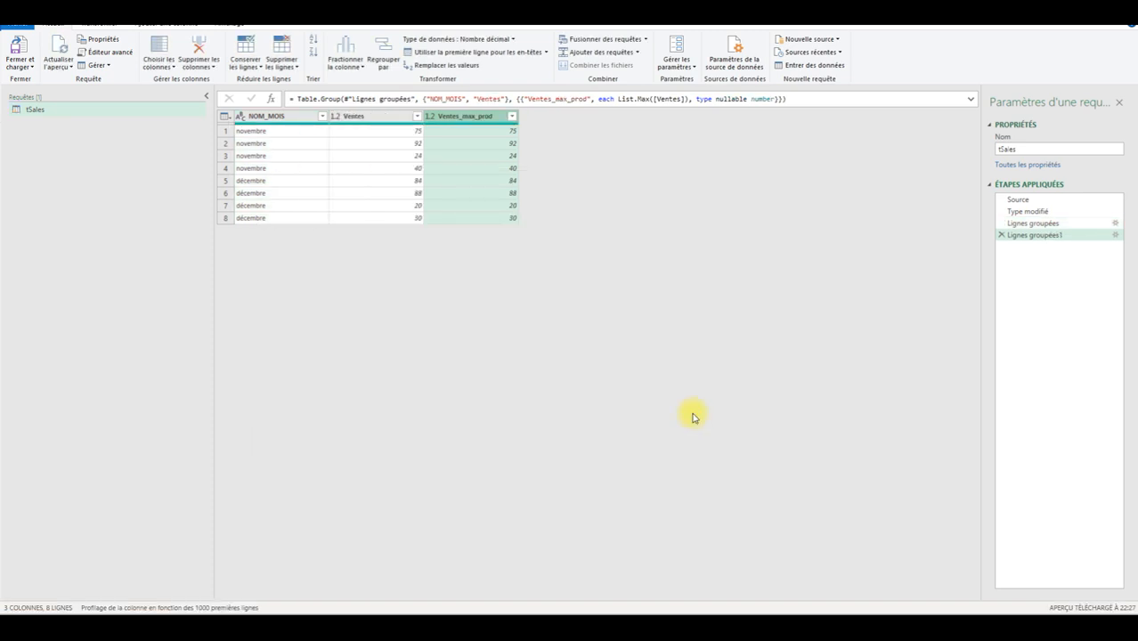
Edit the second grouping step to remove Ventes as a grouping level, leaving only NOM_MOIS
{"action": "left_click", "coordinate": [1116, 236]}
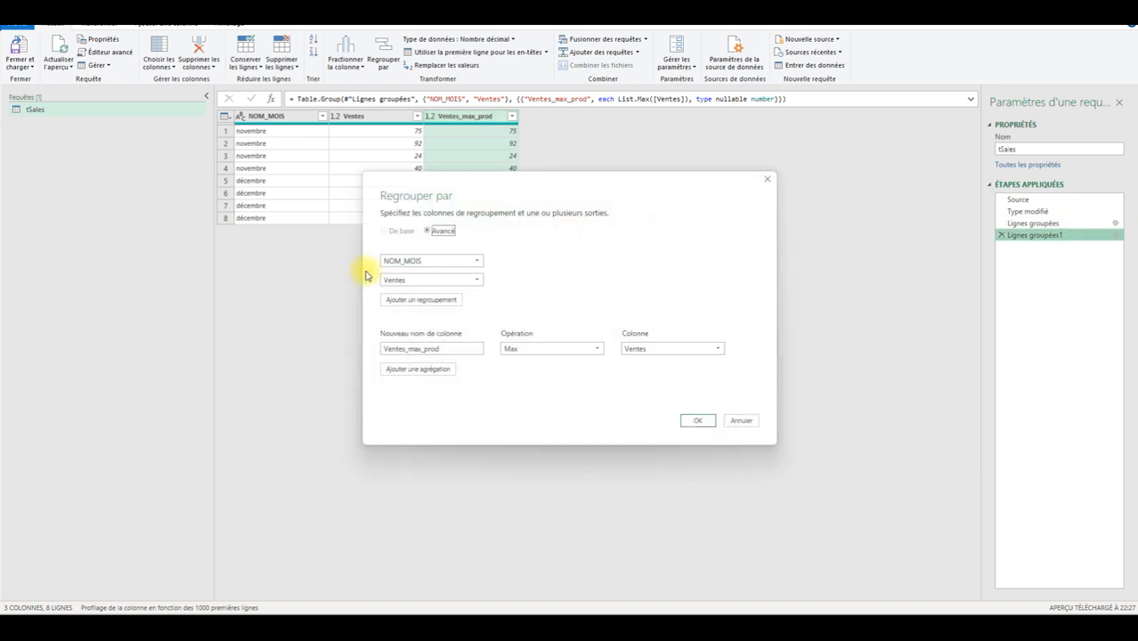
{"action": "left_click", "coordinate": [492, 281]}
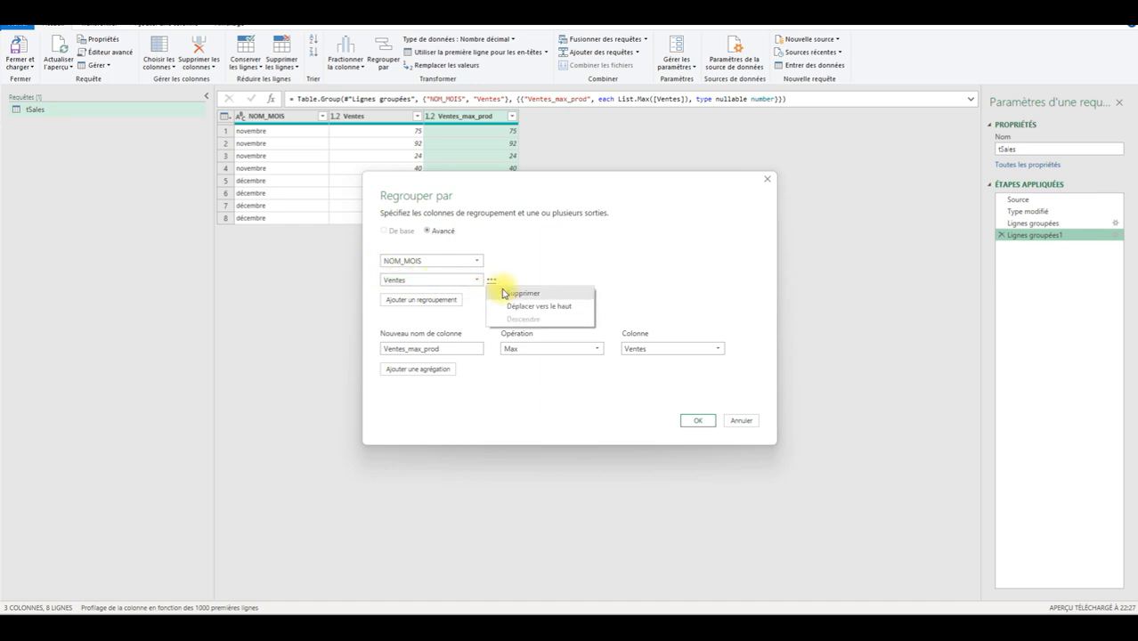
{"action": "left_click", "coordinate": [511, 293]}
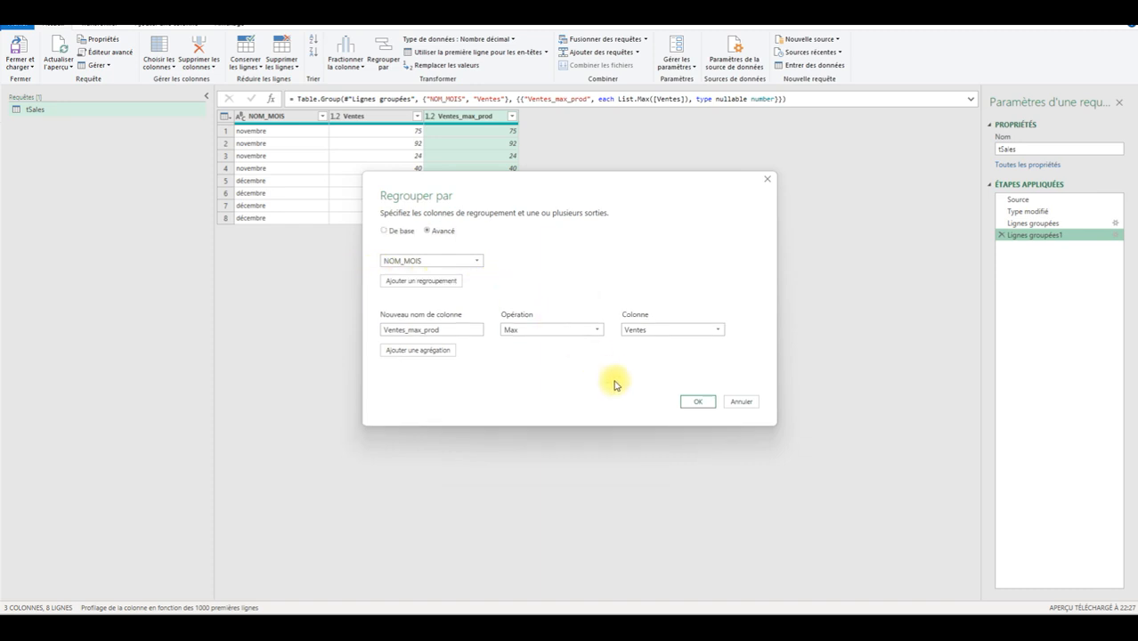
{"action": "left_click", "coordinate": [693, 401]}
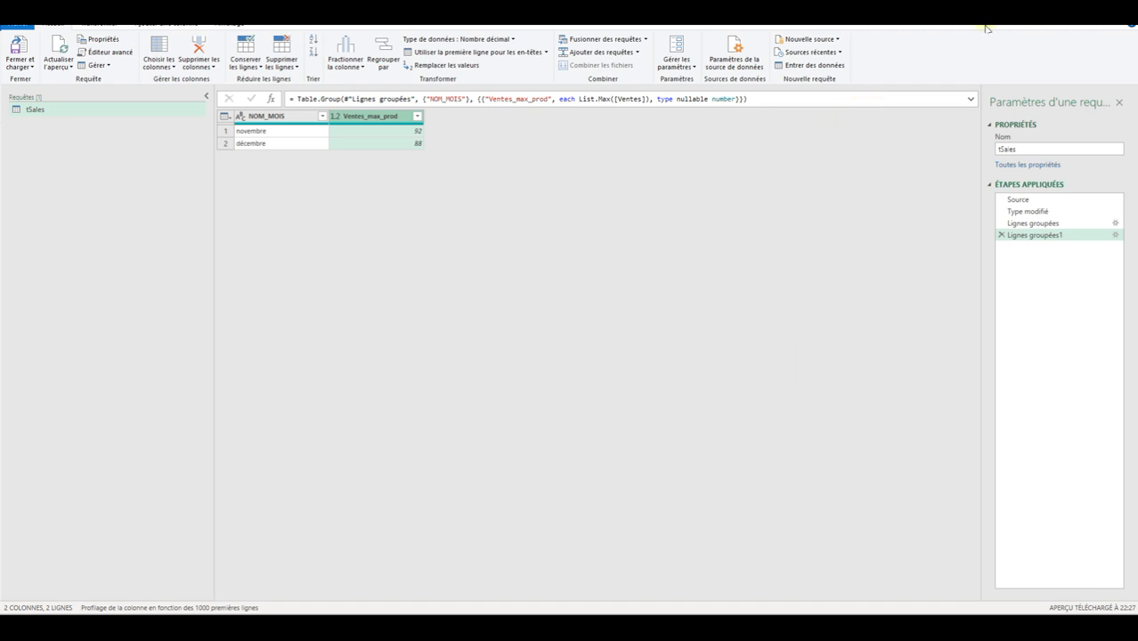
Load the query result as a table into the existing PowerQuery worksheet, starting at cell B3, and show that sheet
{"action": "left_click", "coordinate": [16, 66]}
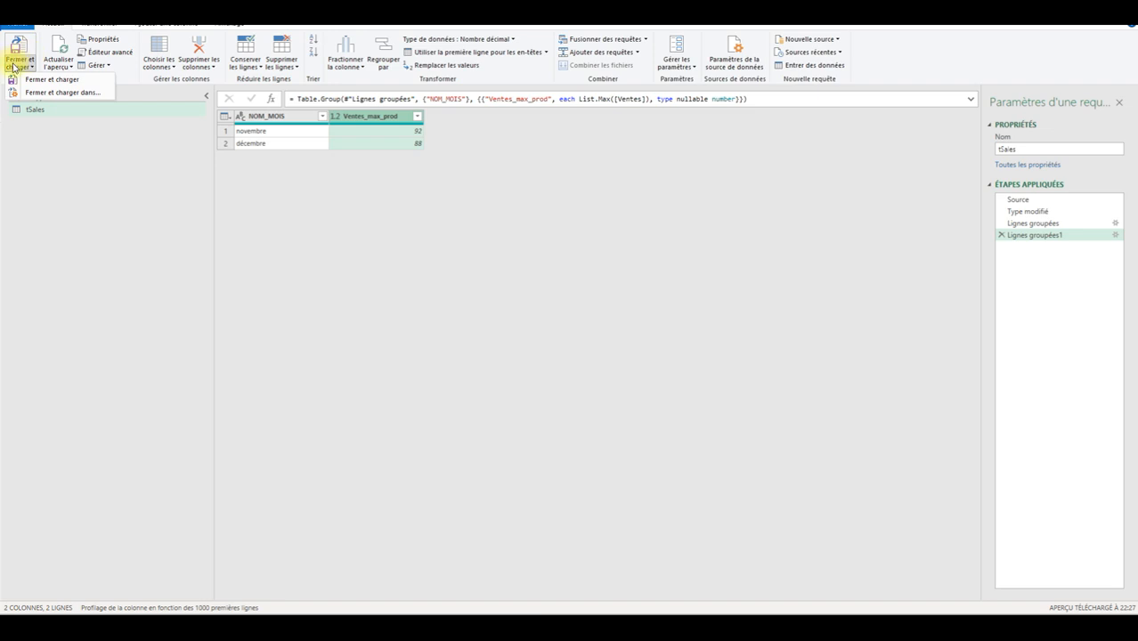
{"action": "left_click", "coordinate": [34, 93]}
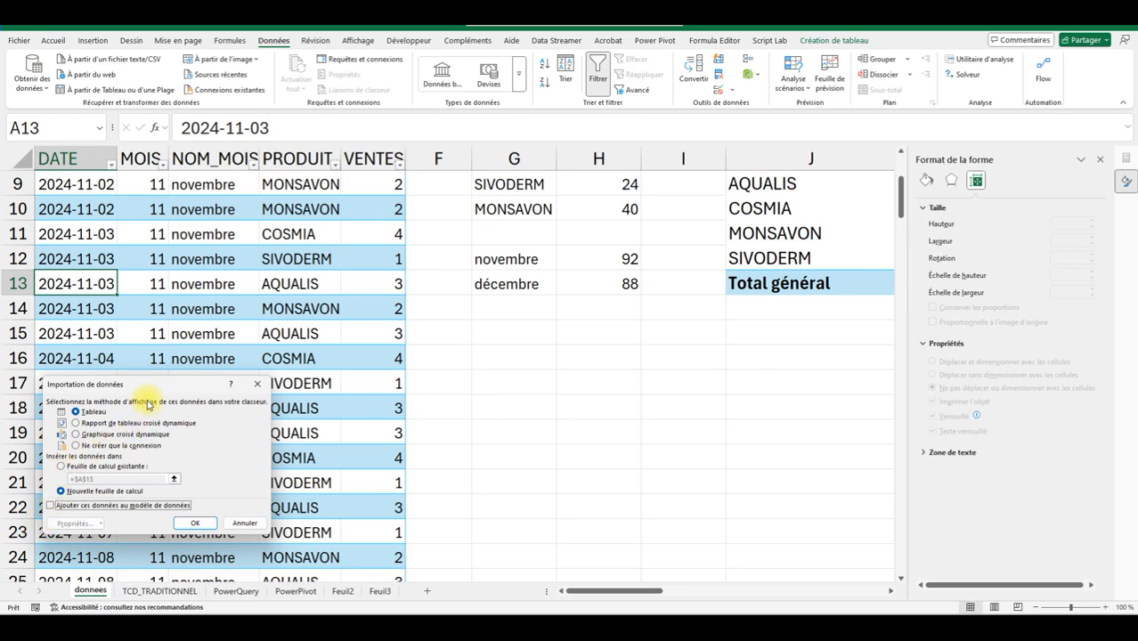
{"action": "left_click_drag", "start_coordinate": [151, 386], "coordinate": [378, 406]}
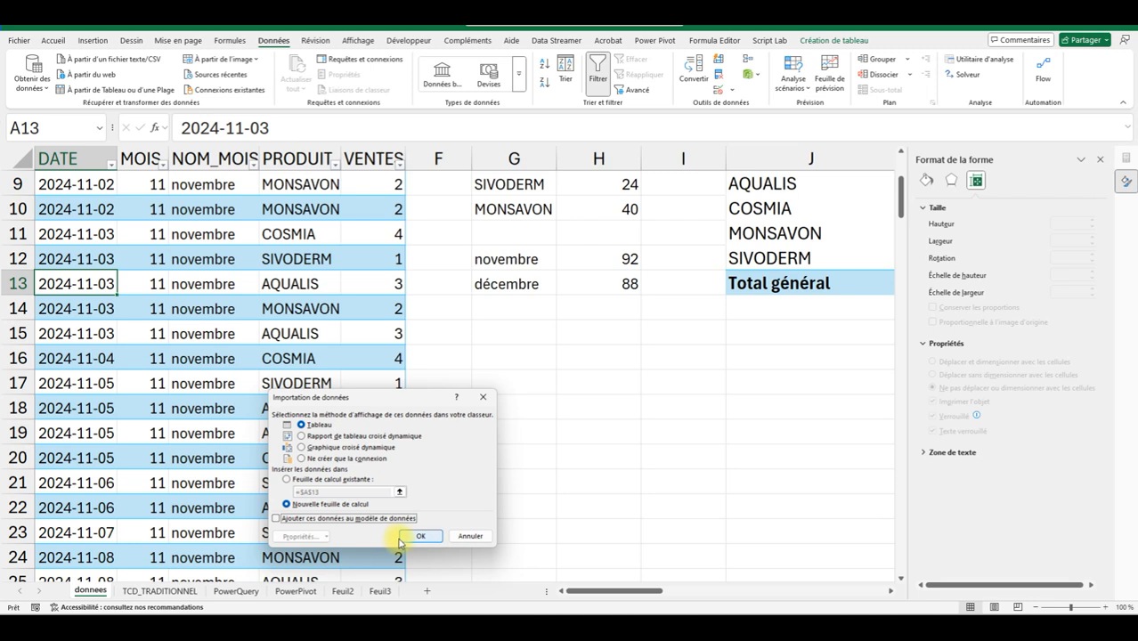
{"action": "left_click", "coordinate": [286, 479]}
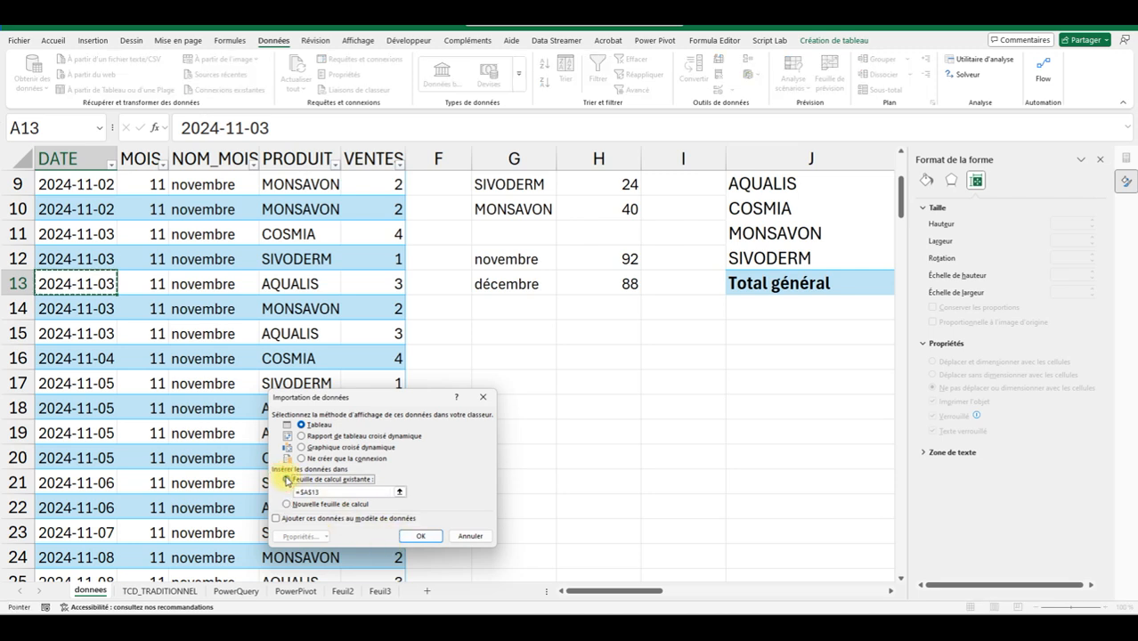
{"action": "left_click", "coordinate": [325, 495]}
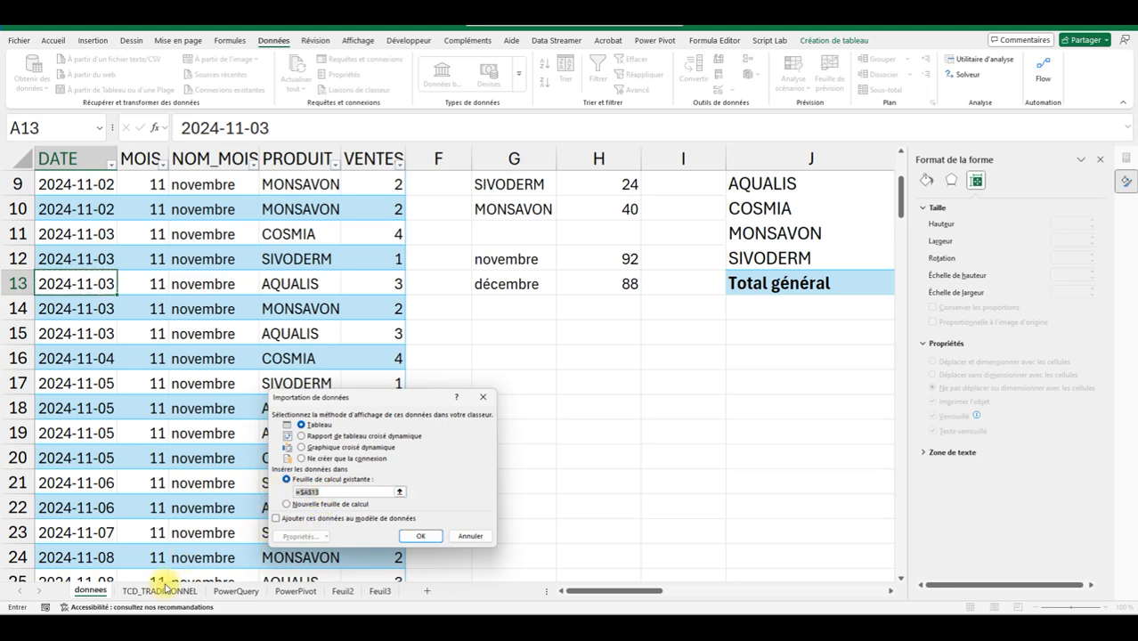
{"action": "left_click", "coordinate": [233, 593]}
{"action": "left_click", "coordinate": [175, 236]}
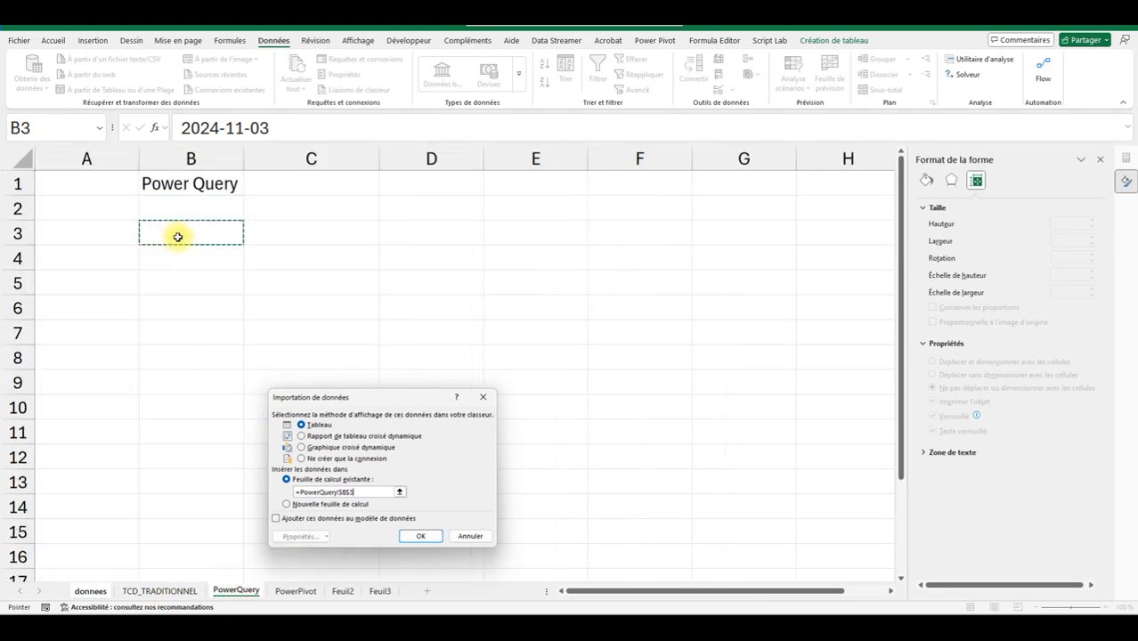
{"action": "left_click", "coordinate": [415, 537]}
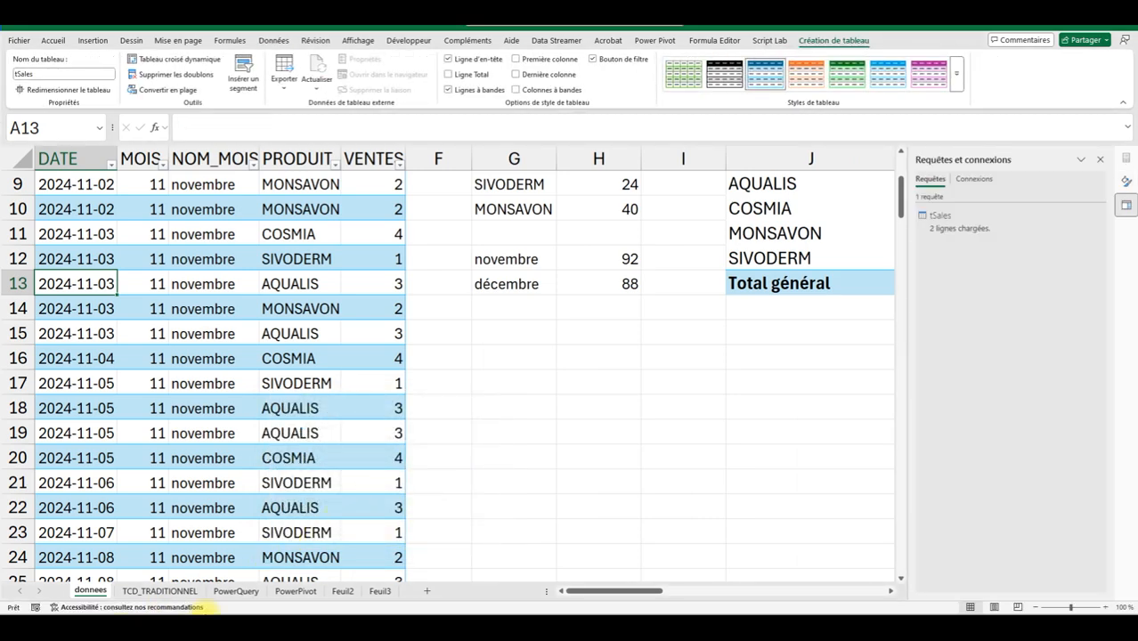
{"action": "left_click", "coordinate": [236, 591]}
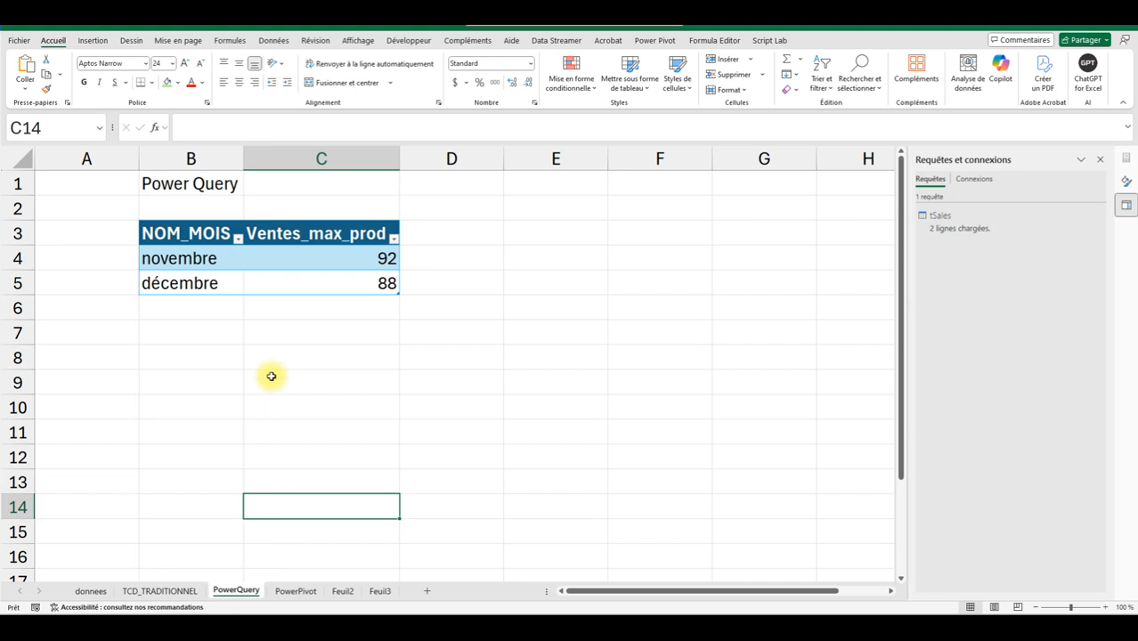
Check the tSales query's details from the PowerPivot sheet and open the Power Pivot data model
{"action": "left_click", "coordinate": [290, 595]}
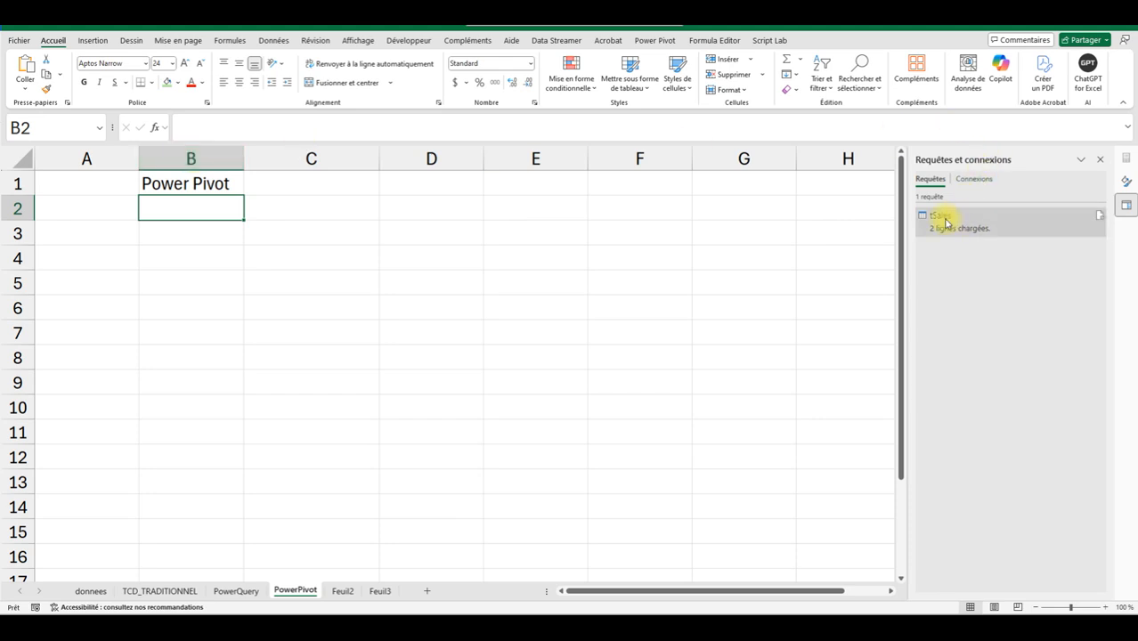
{"action": "mouse_move", "coordinate": [942, 223]}
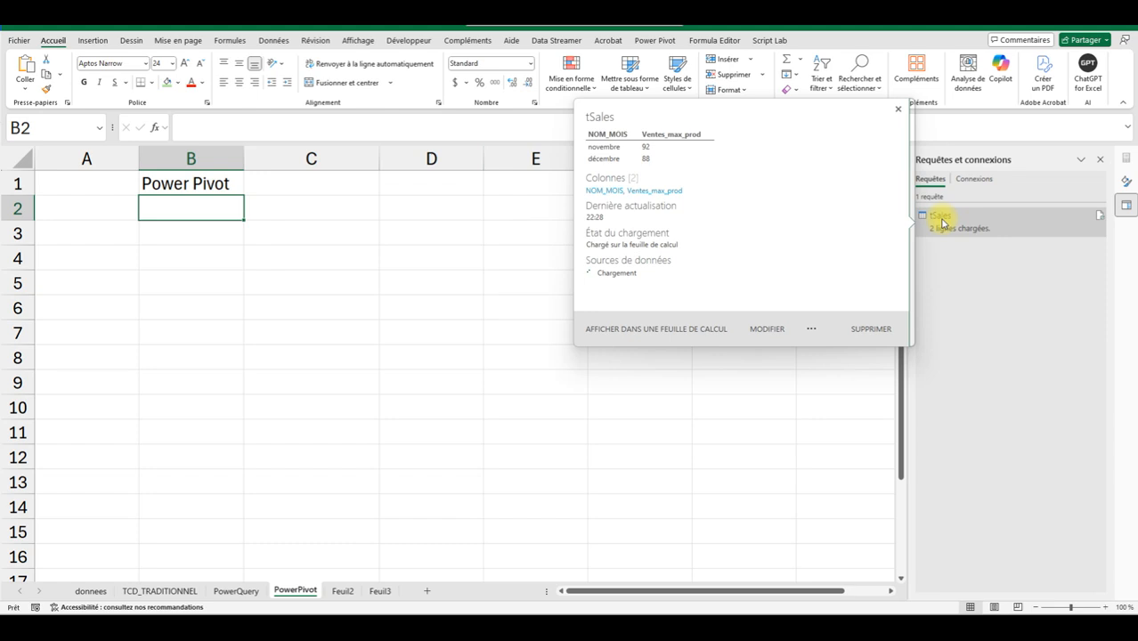
{"action": "left_click", "coordinate": [663, 40]}
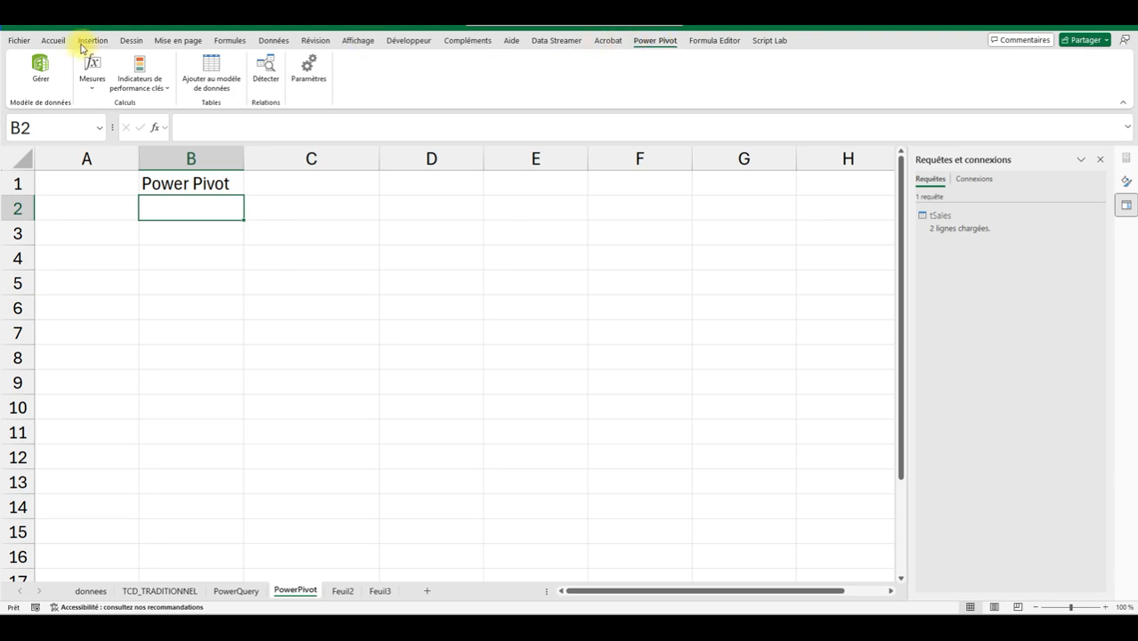
{"action": "left_click", "coordinate": [40, 73]}
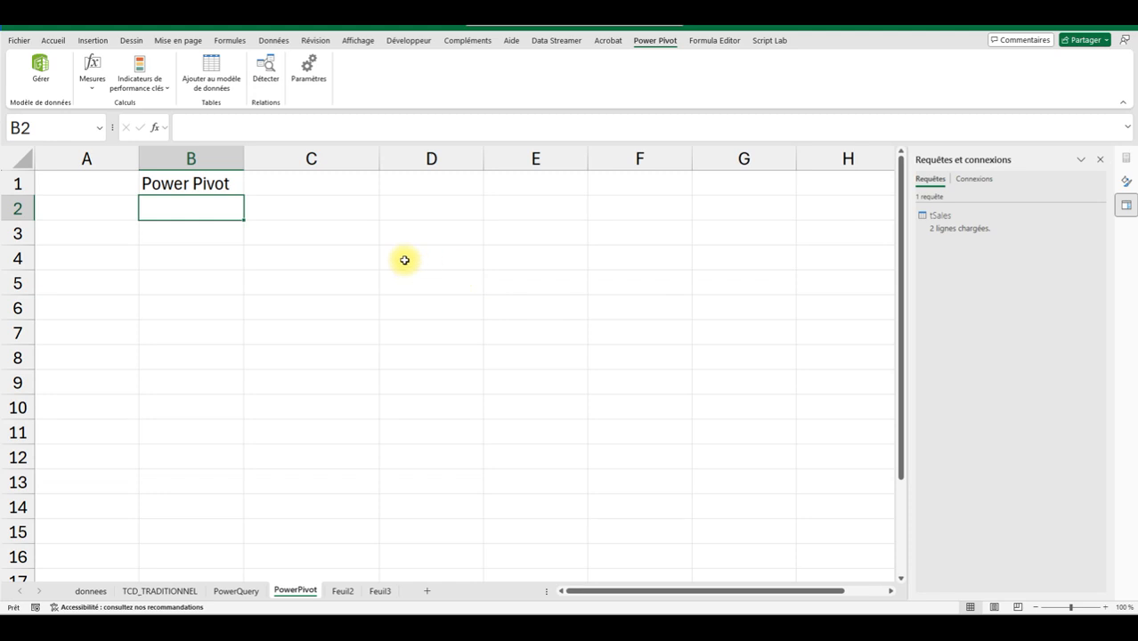
Move the pivot table and its row of maximums (J7:M15) from the donnees sheet to cell B2 of TCD_TRADITIONNEL
{"action": "left_click", "coordinate": [169, 590]}
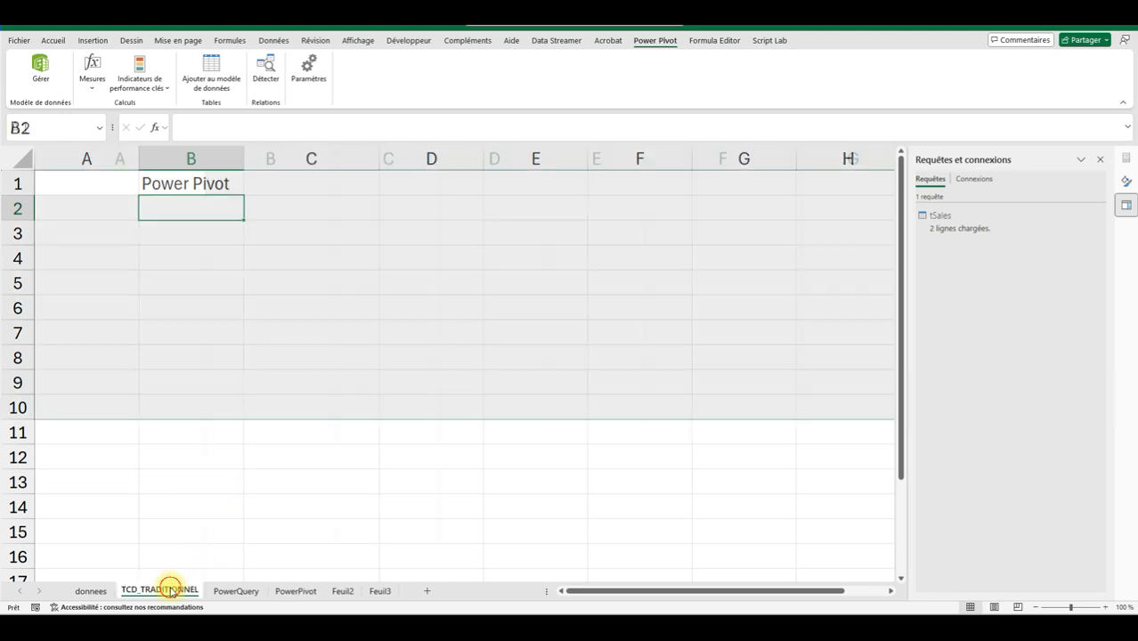
{"action": "left_click", "coordinate": [227, 593]}
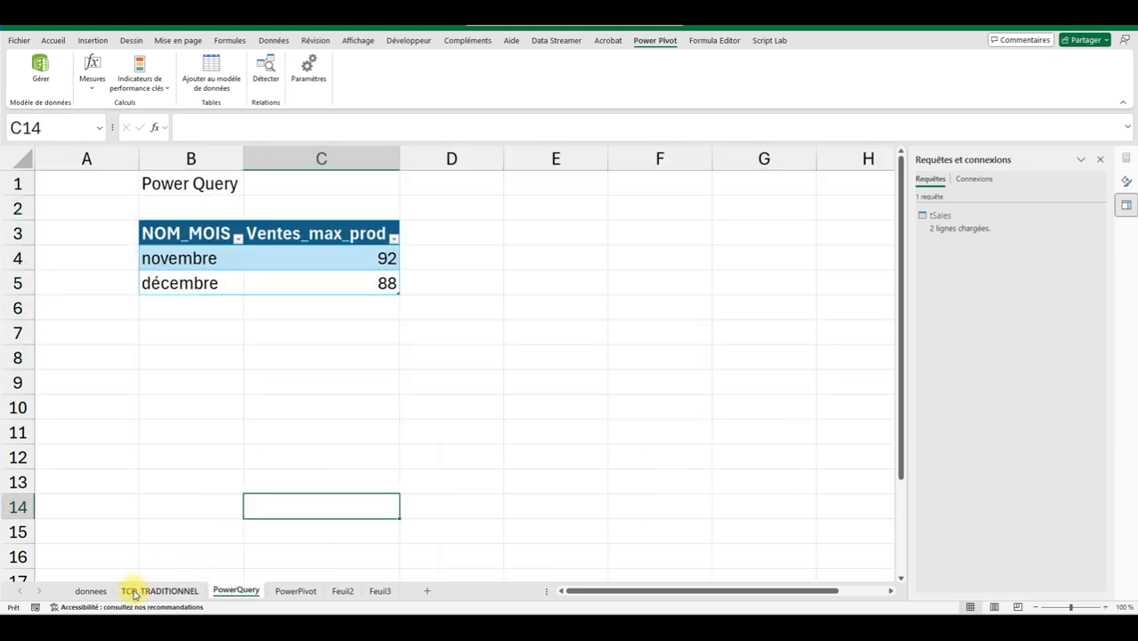
{"action": "left_click", "coordinate": [91, 590]}
{"action": "left_click_drag", "start_coordinate": [654, 591], "coordinate": [694, 589]}
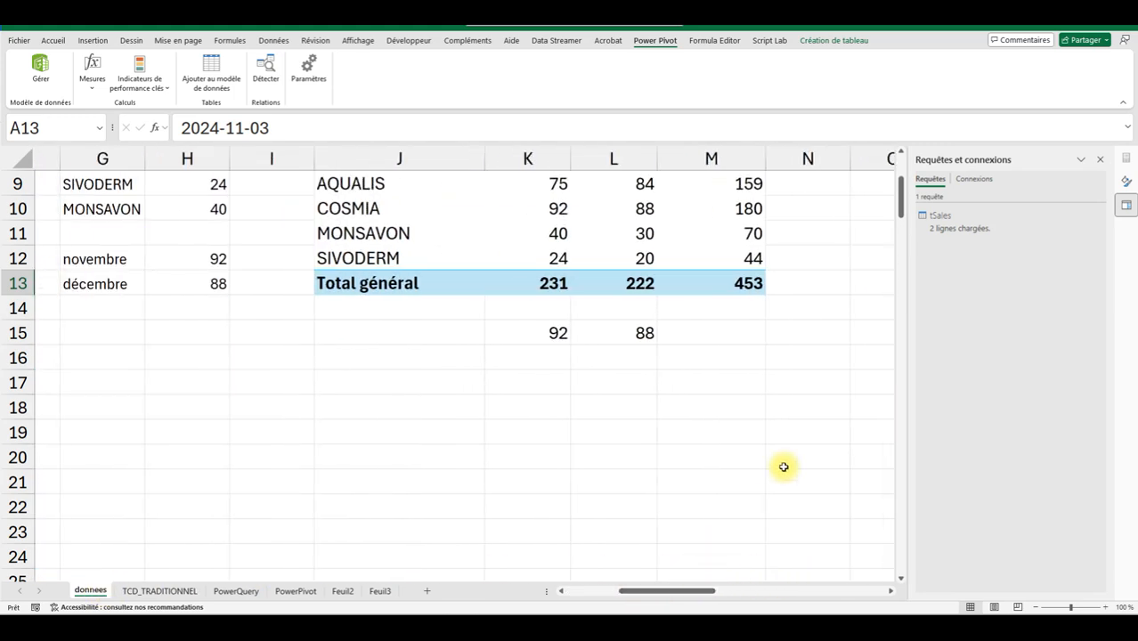
{"action": "left_click_drag", "start_coordinate": [902, 207], "coordinate": [902, 178]}
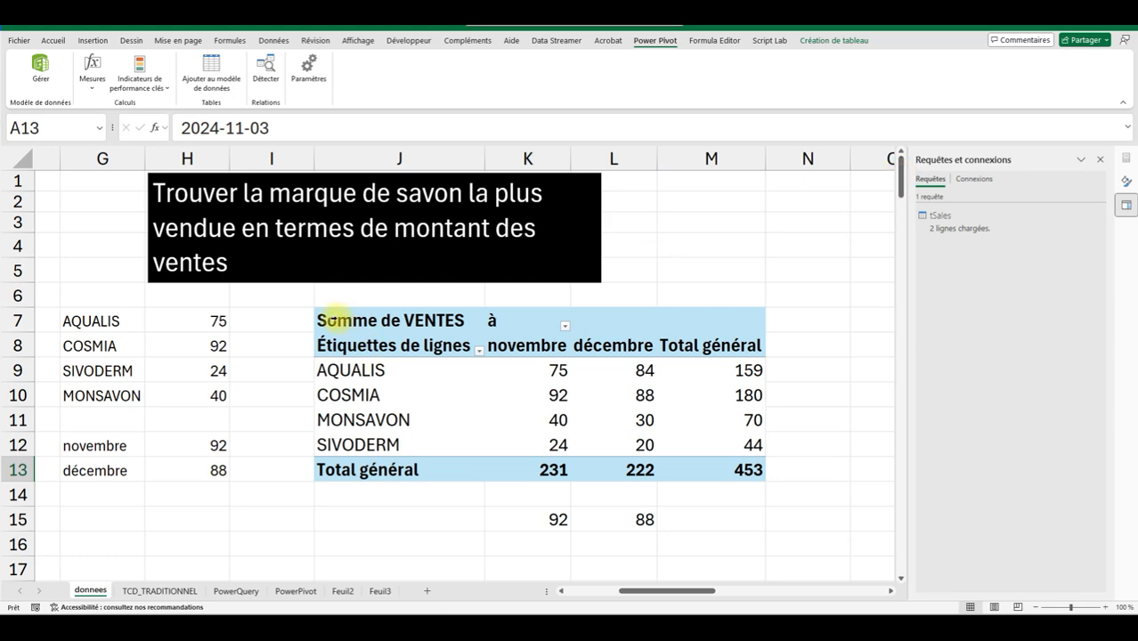
{"action": "left_click", "coordinate": [331, 320]}
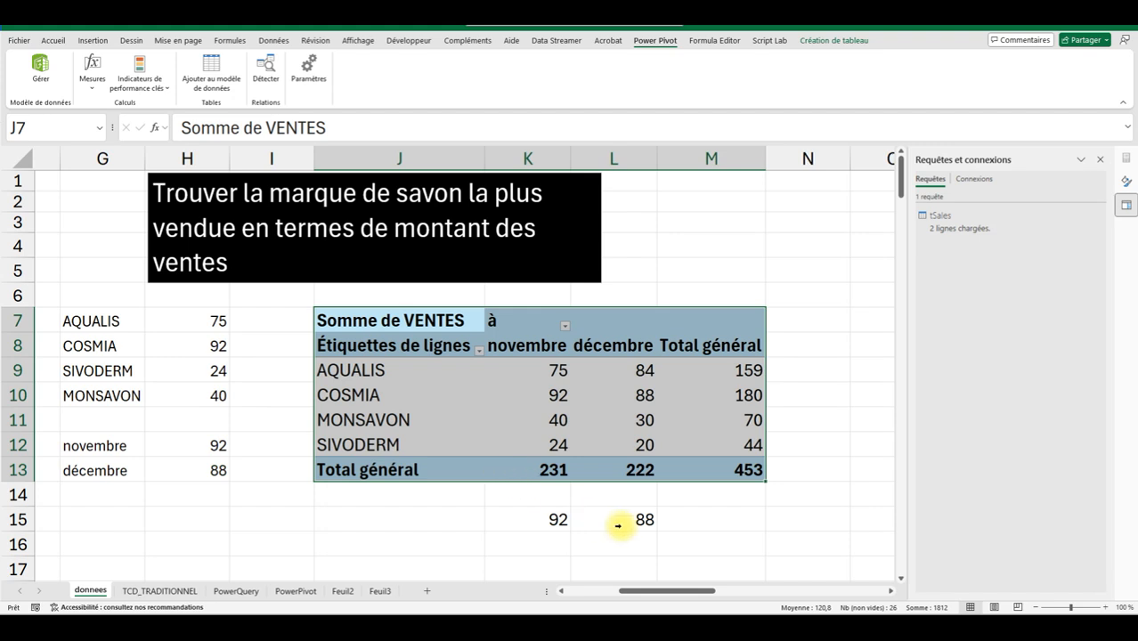
{"action": "left_click_drag", "start_coordinate": [727, 518], "coordinate": [327, 322]}
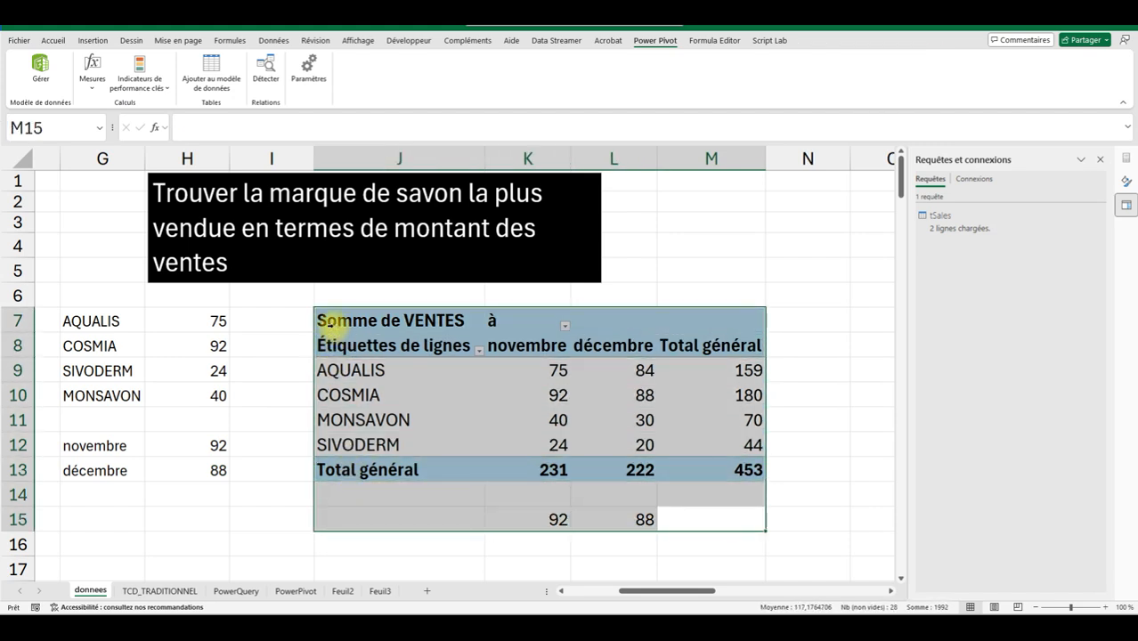
{"action": "key", "text": "ctrl+c"}
{"action": "left_click", "coordinate": [158, 590]}
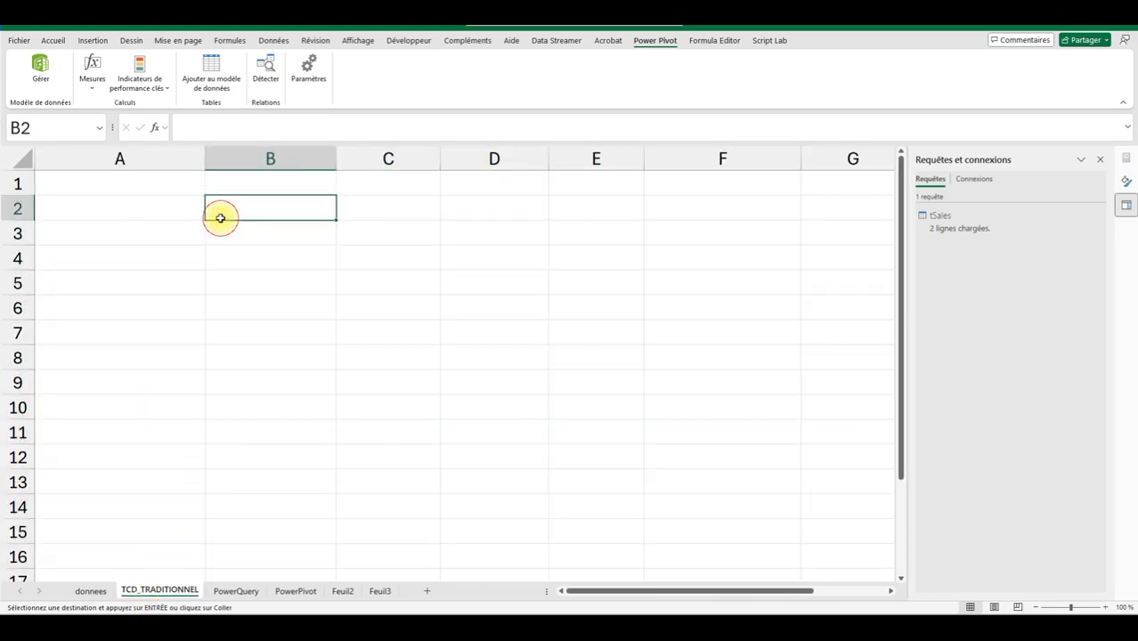
{"action": "left_click", "coordinate": [219, 217]}
{"action": "key", "text": "Return"}
Fit column B to its contents and blank out the "Étiquettes de lignes" header in B3
{"action": "left_click", "coordinate": [351, 309]}
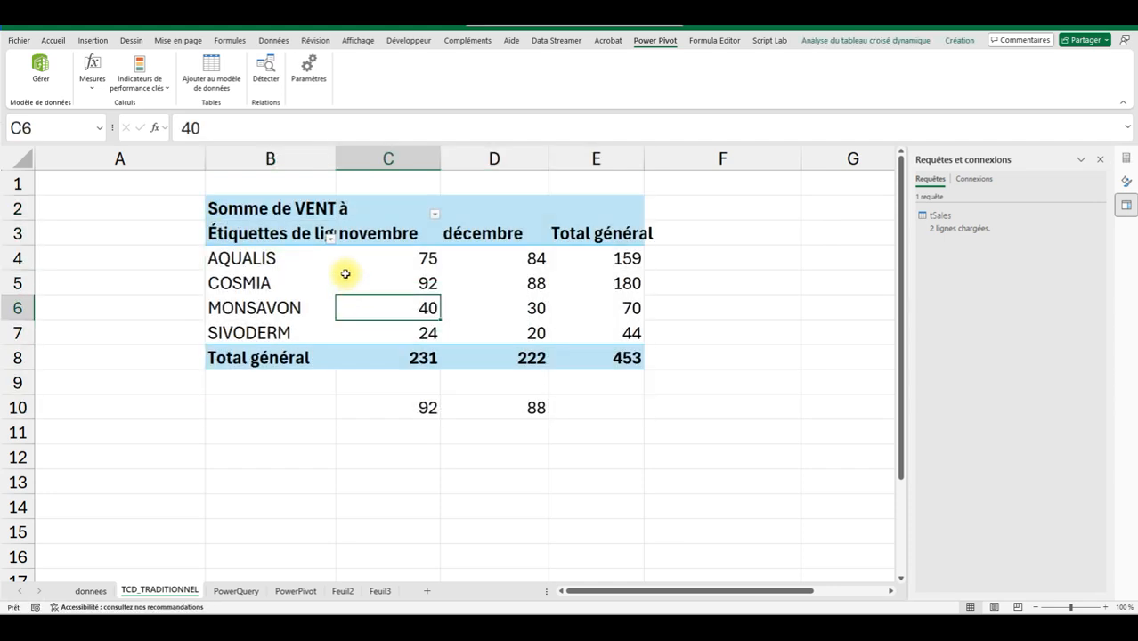
{"action": "double_click", "coordinate": [333, 169]}
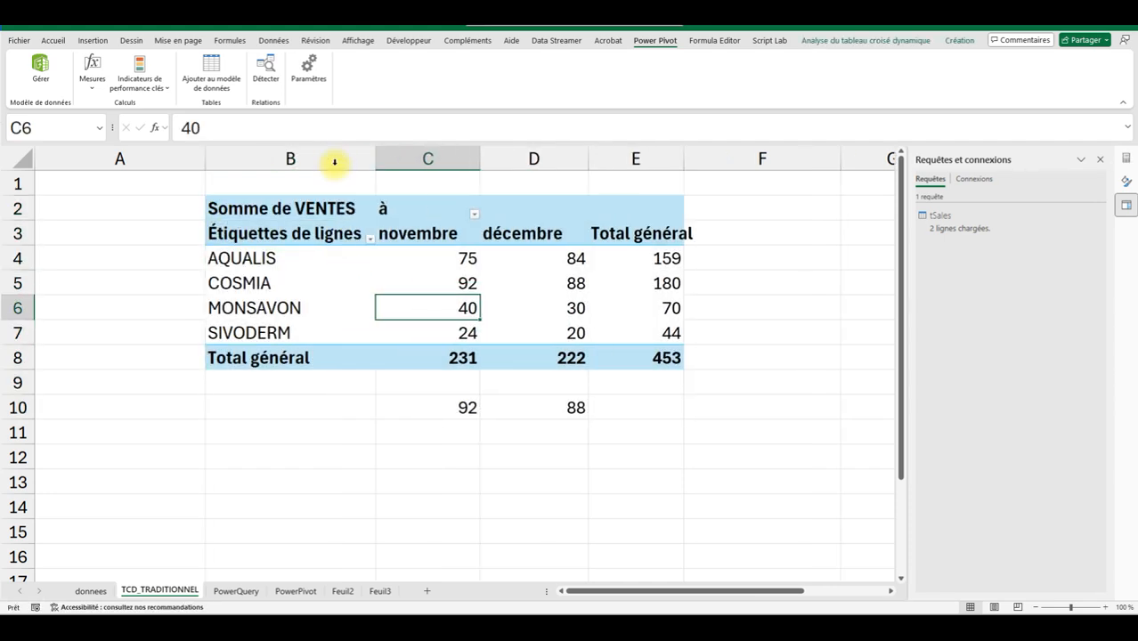
{"action": "left_click", "coordinate": [301, 230]}
{"action": "left_click_drag", "start_coordinate": [356, 129], "coordinate": [82, 129]}
{"action": "key", "text": "BackSpace"}
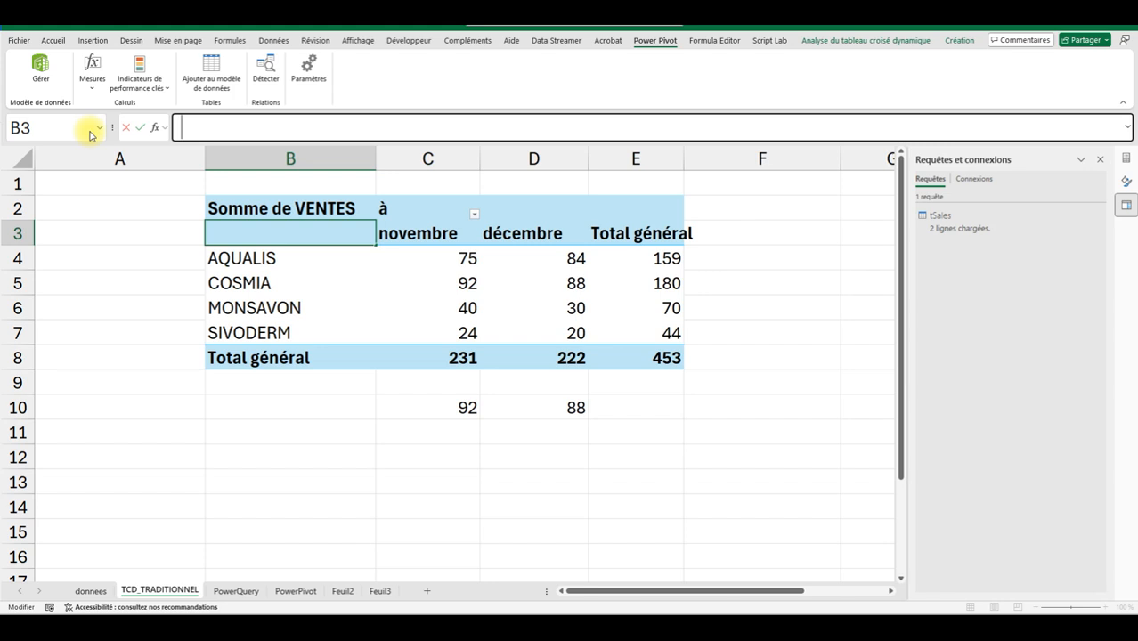
{"action": "key", "text": "Return"}
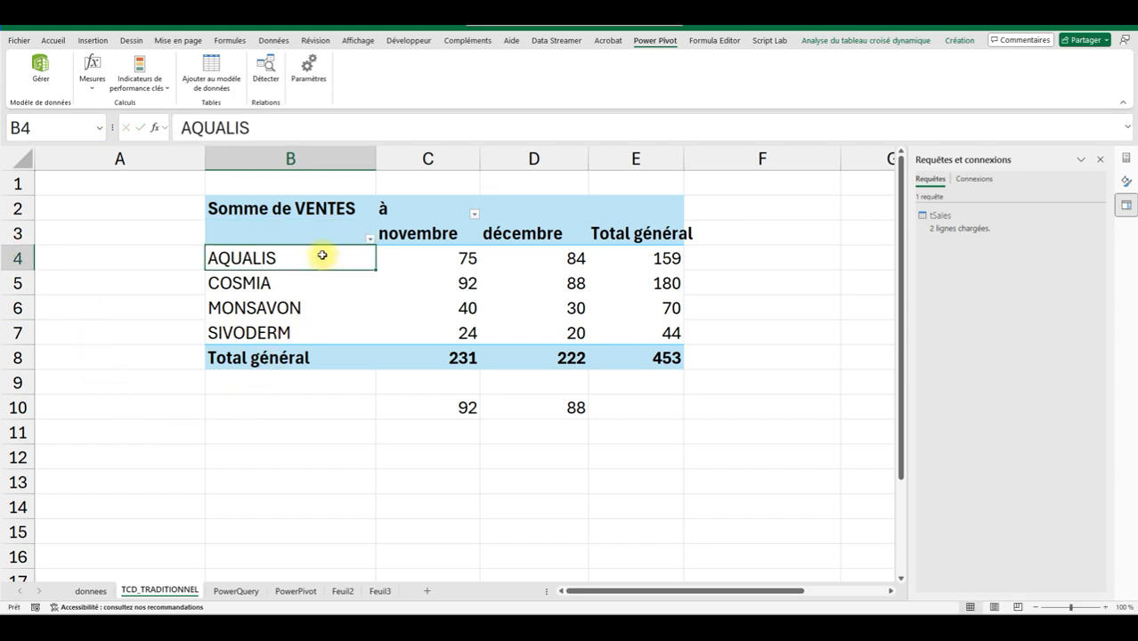
Widen column C slightly and blank out the "à" column header in C2 of the pivot table
{"action": "left_click_drag", "start_coordinate": [478, 161], "coordinate": [496, 160]}
{"action": "left_click", "coordinate": [405, 207]}
{"action": "left_click", "coordinate": [234, 121]}
{"action": "key", "text": "BackSpace"}
{"action": "left_click", "coordinate": [389, 574]}
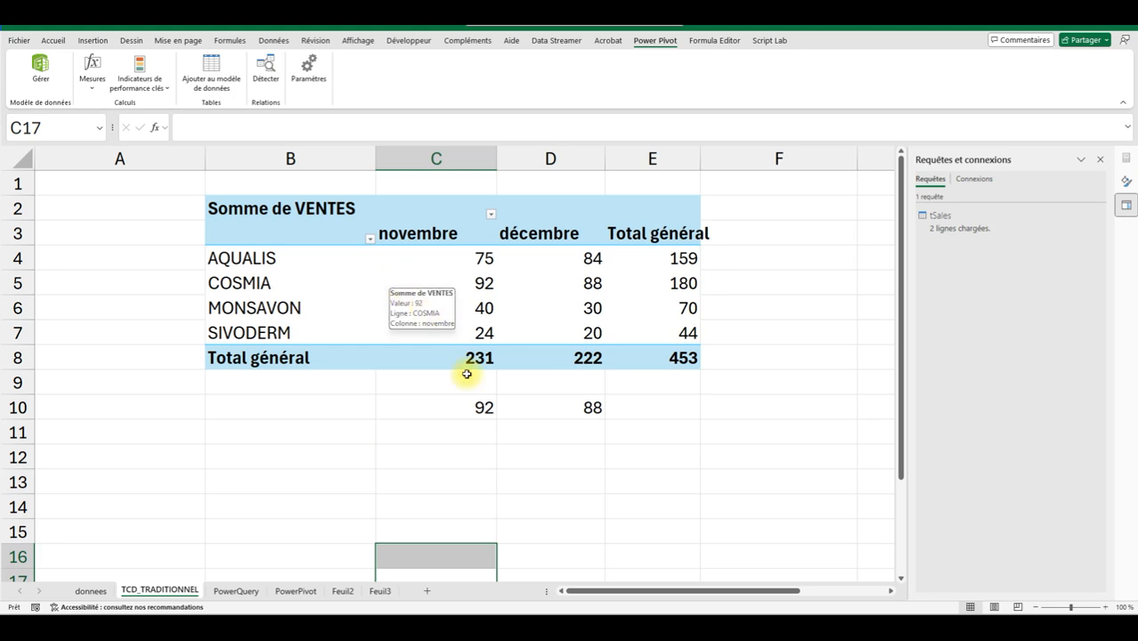
Examine the MAX formulas in C10 and D10 and the COSMIA sales for novembre and décembre
{"action": "left_click", "coordinate": [457, 409]}
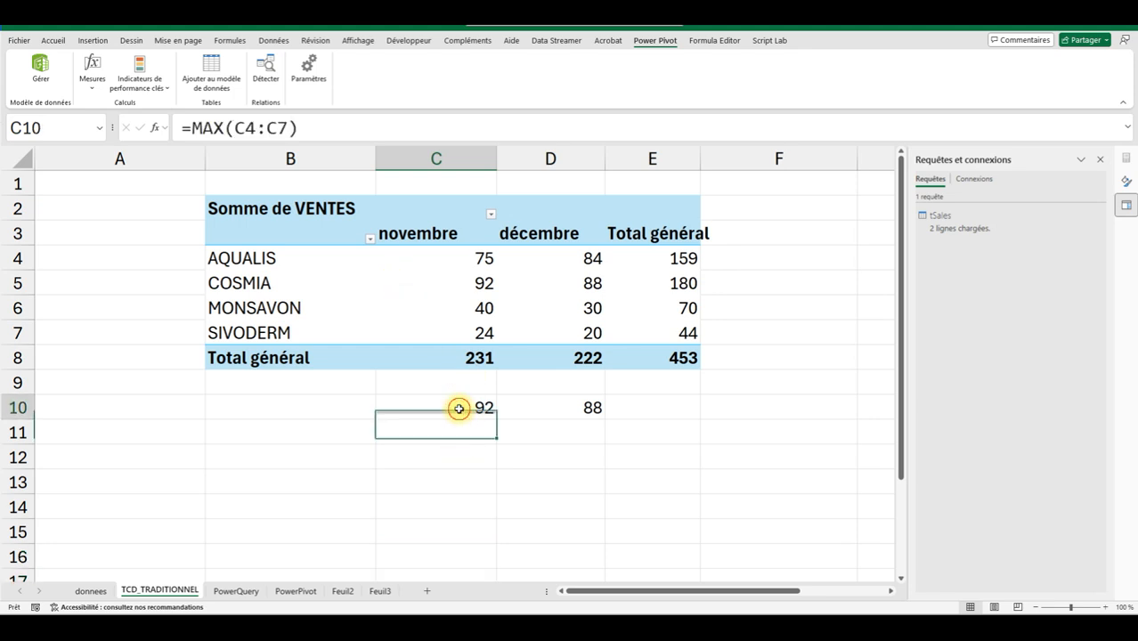
{"action": "left_click", "coordinate": [586, 407]}
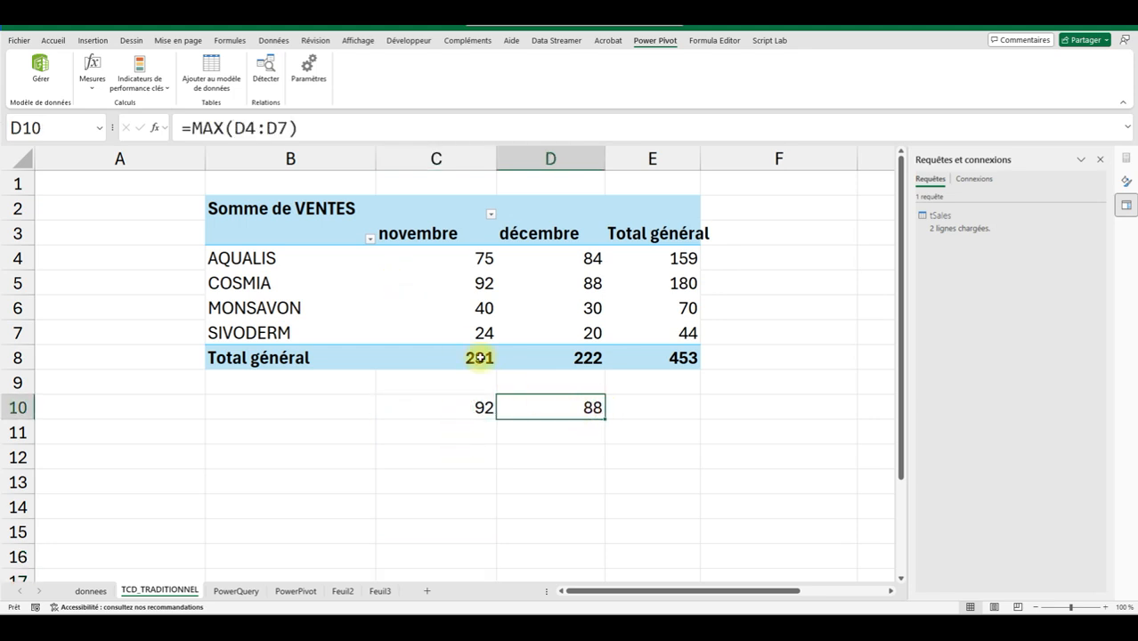
{"action": "left_click", "coordinate": [452, 285]}
{"action": "left_click", "coordinate": [560, 284]}
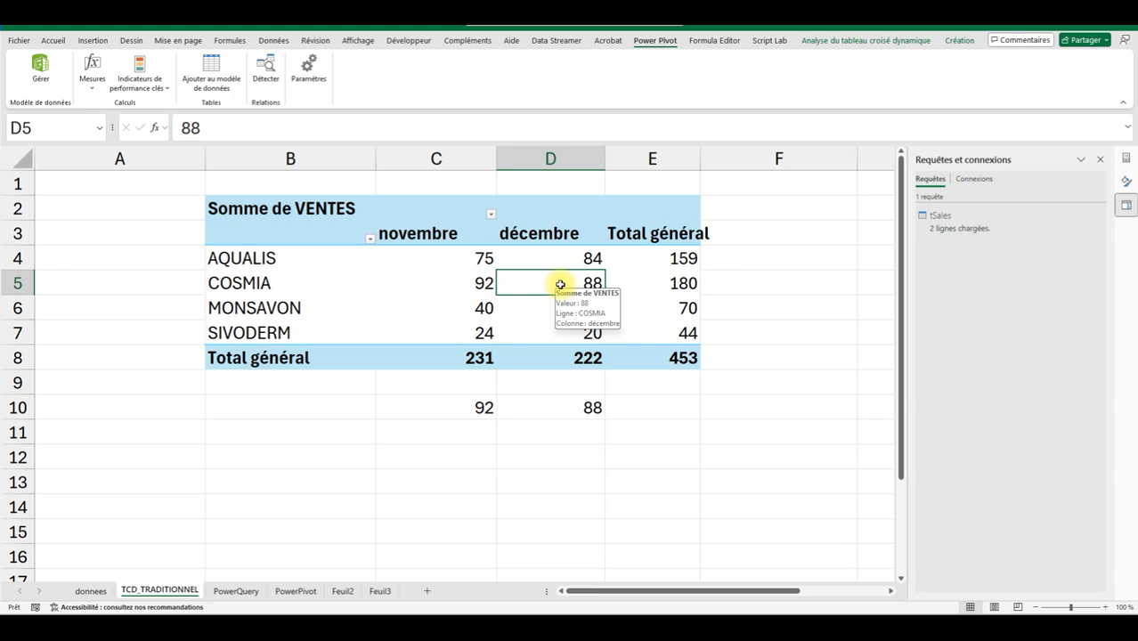
Add the sales table on the donnees sheet to the Power Pivot data model
{"action": "left_click", "coordinate": [89, 592]}
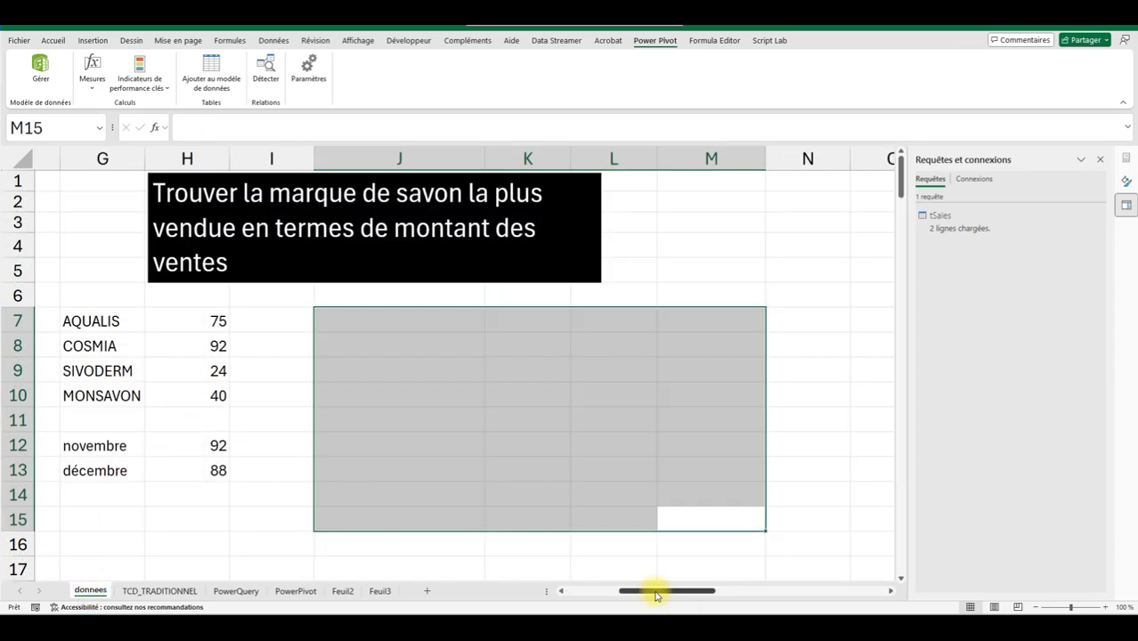
{"action": "left_click_drag", "start_coordinate": [657, 595], "coordinate": [528, 580]}
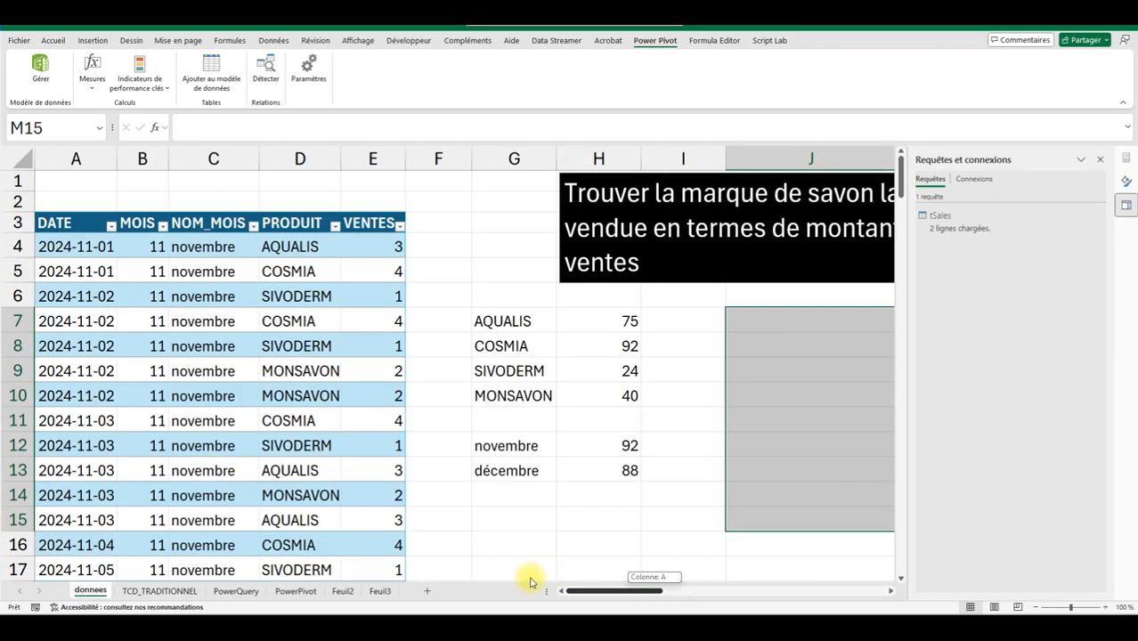
{"action": "left_click", "coordinate": [93, 446]}
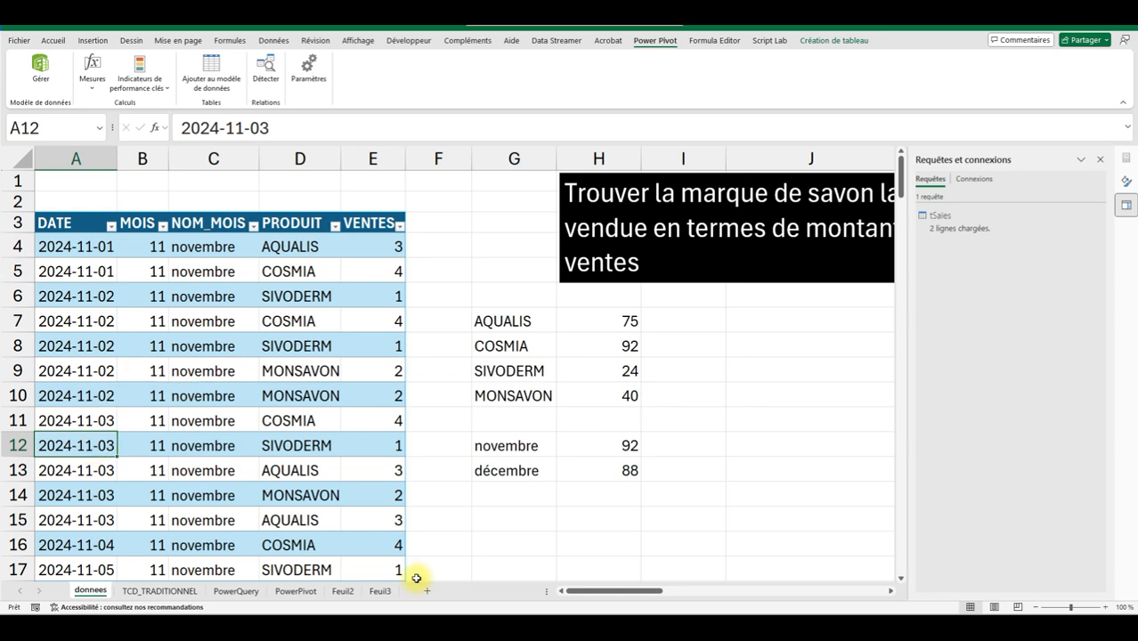
{"action": "left_click", "coordinate": [214, 71]}
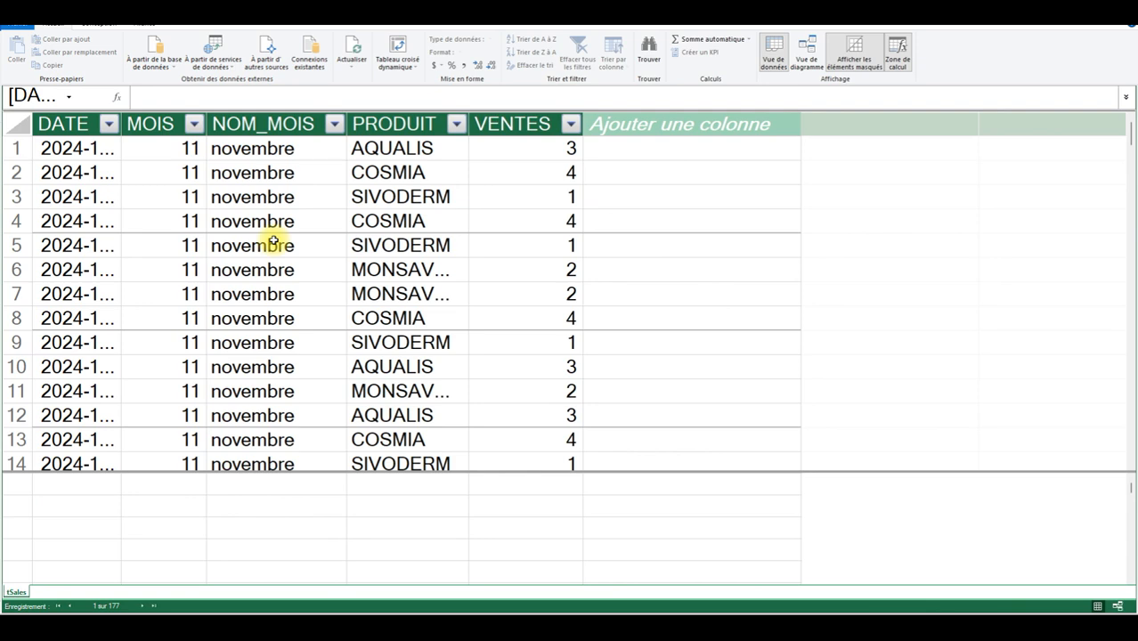
Format the DATE column as 2001-03-14 without the time, and widen the DATE and PRODUIT columns
{"action": "left_click_drag", "start_coordinate": [118, 120], "coordinate": [189, 122]}
{"action": "left_click", "coordinate": [134, 124]}
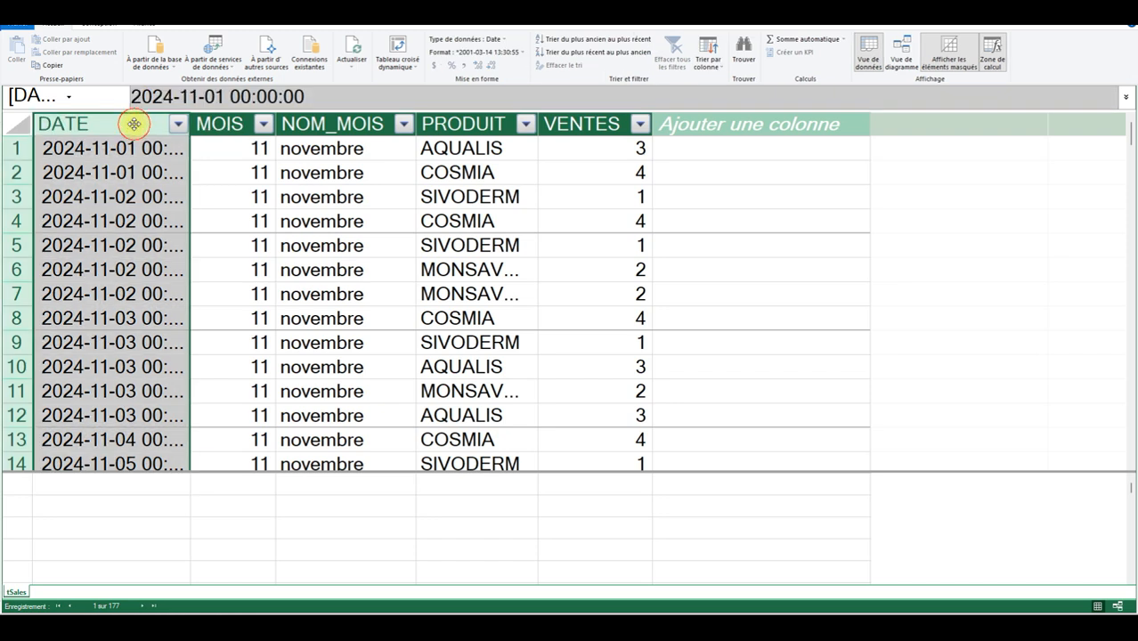
{"action": "left_click", "coordinate": [522, 53]}
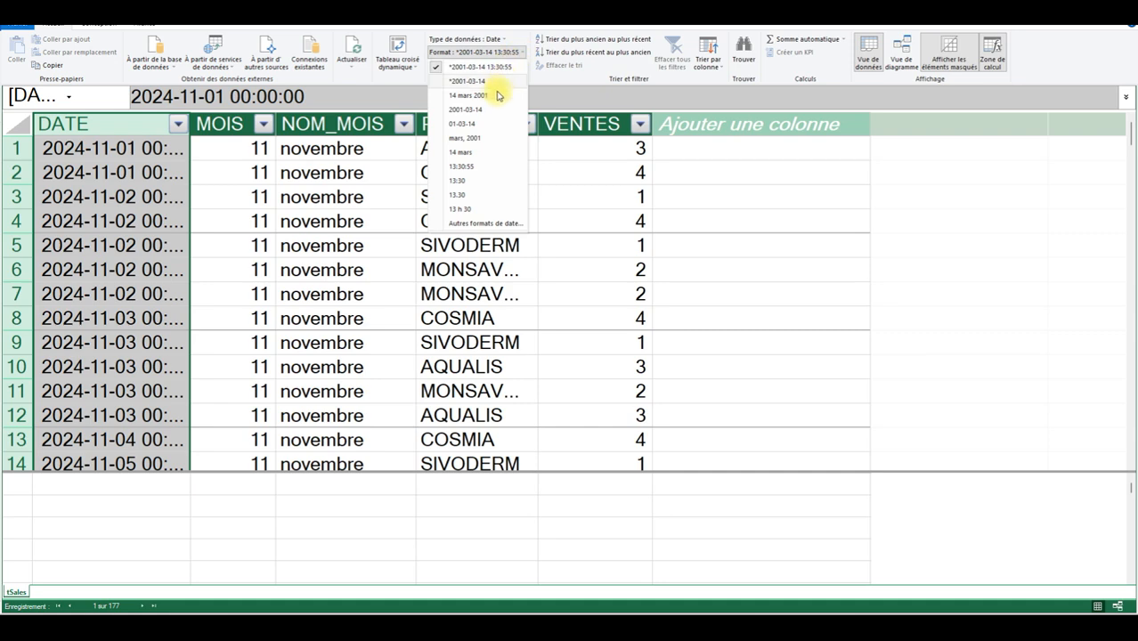
{"action": "left_click", "coordinate": [470, 110]}
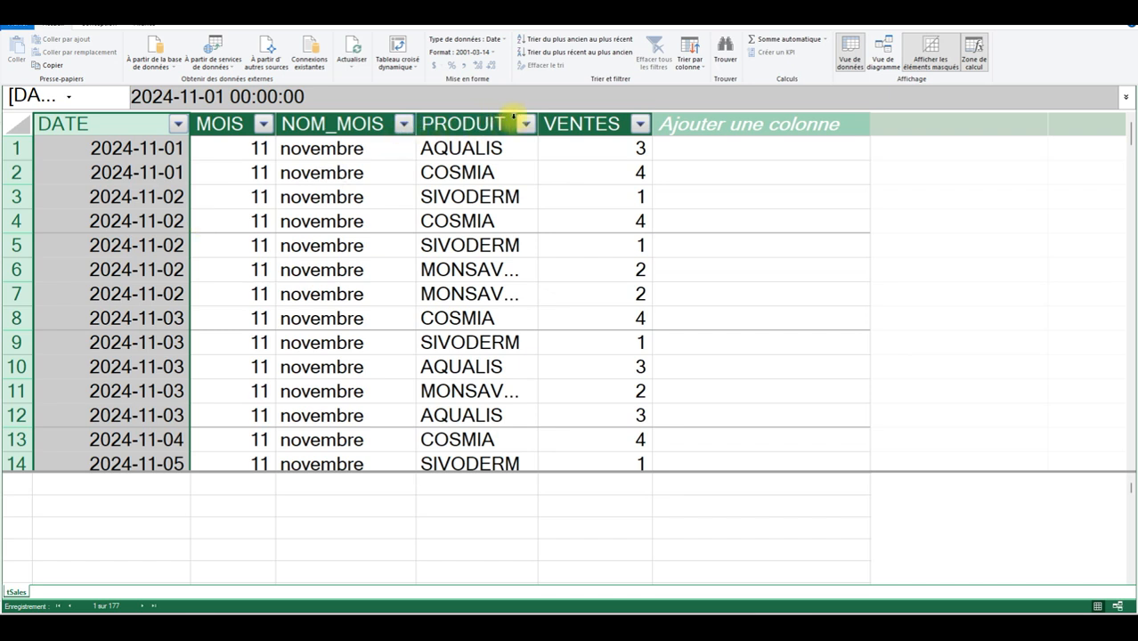
{"action": "left_click_drag", "start_coordinate": [537, 125], "coordinate": [579, 127]}
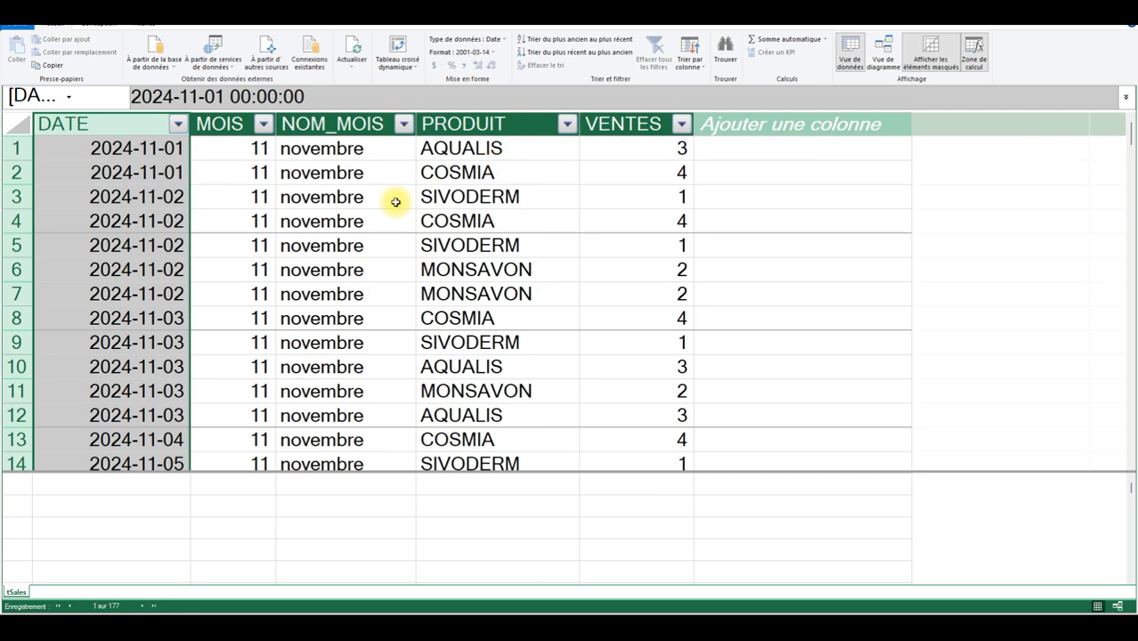
In the Excel workbook, show the TCD_TRADITIONNEL pivot table's field list and fit column E to its Total général header
{"action": "left_click", "coordinate": [94, 505]}
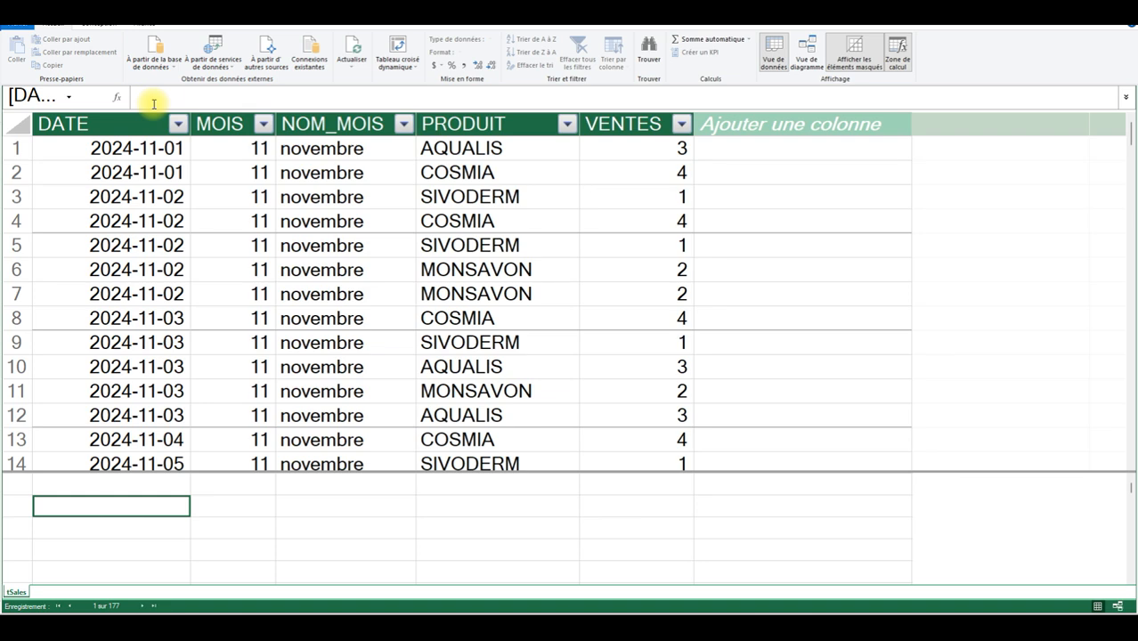
{"action": "left_click", "coordinate": [860, 613]}
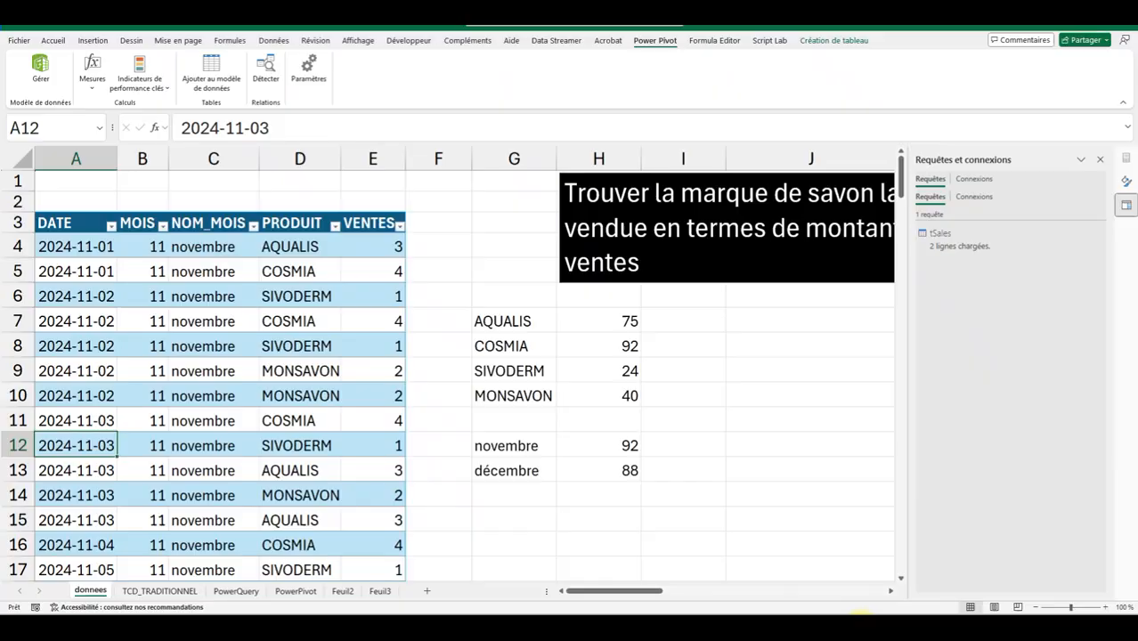
{"action": "left_click", "coordinate": [174, 593]}
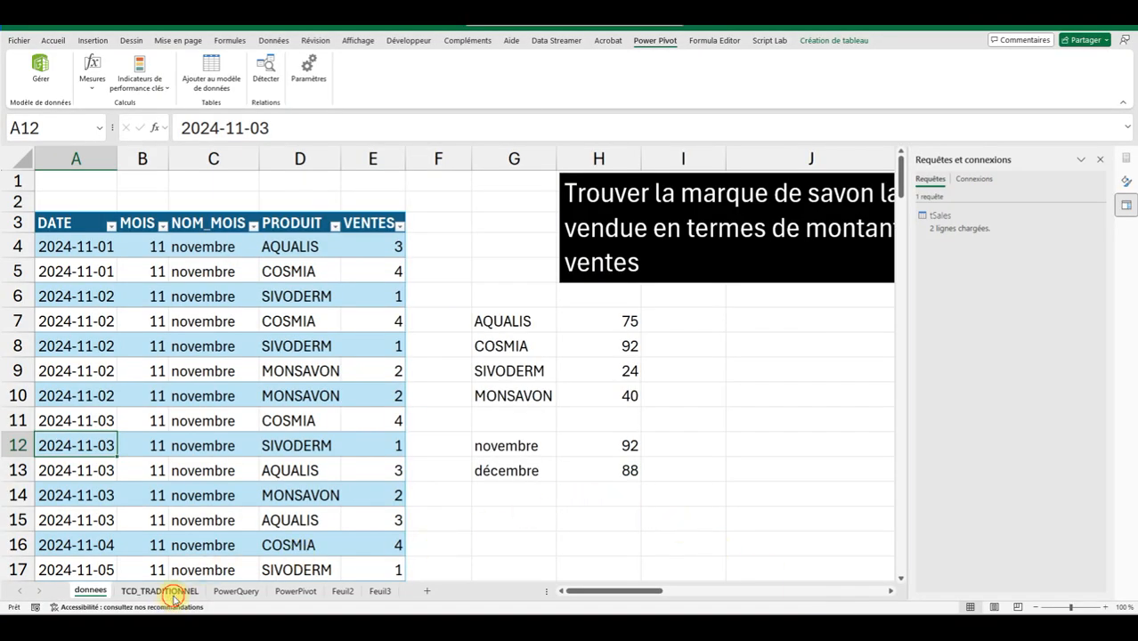
{"action": "left_click", "coordinate": [465, 261]}
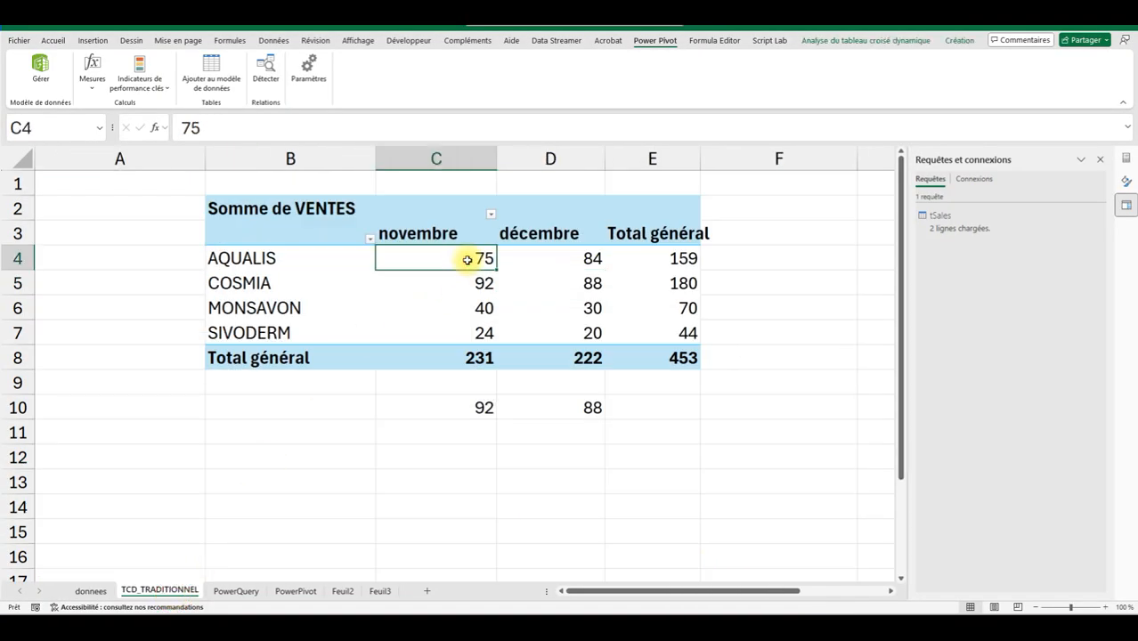
{"action": "left_click", "coordinate": [1127, 183]}
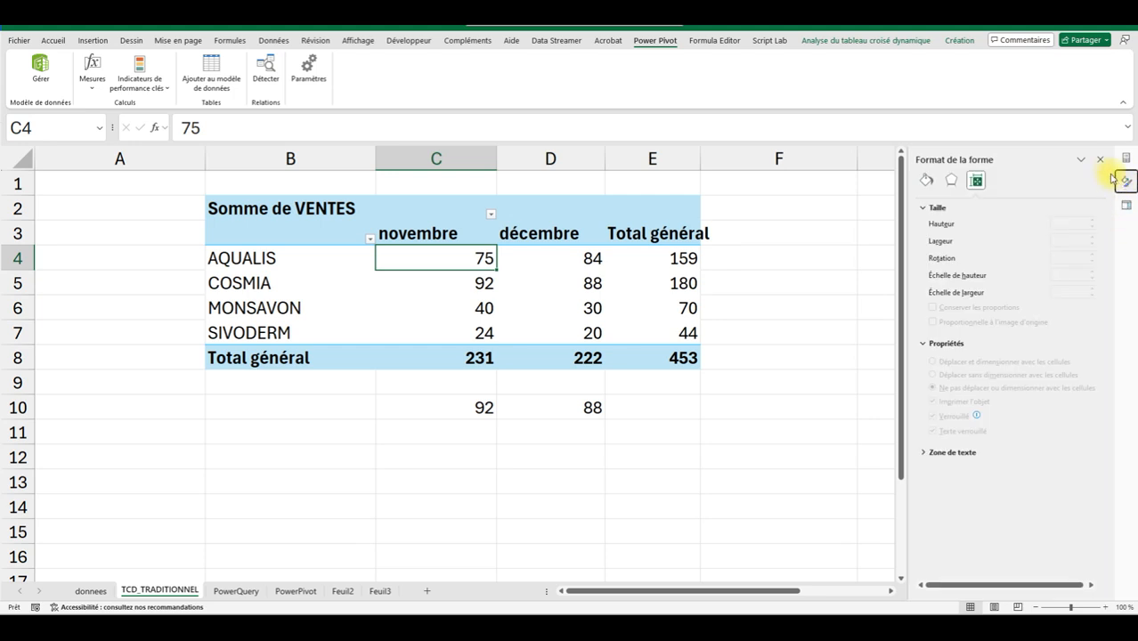
{"action": "left_click", "coordinate": [1101, 160]}
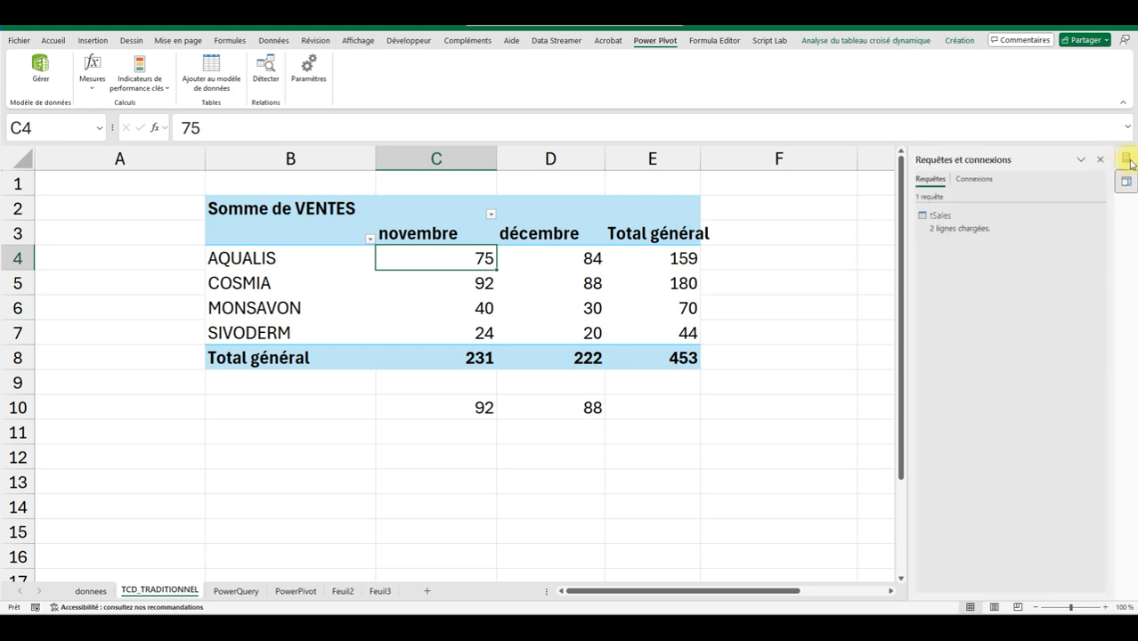
{"action": "left_click", "coordinate": [1127, 157]}
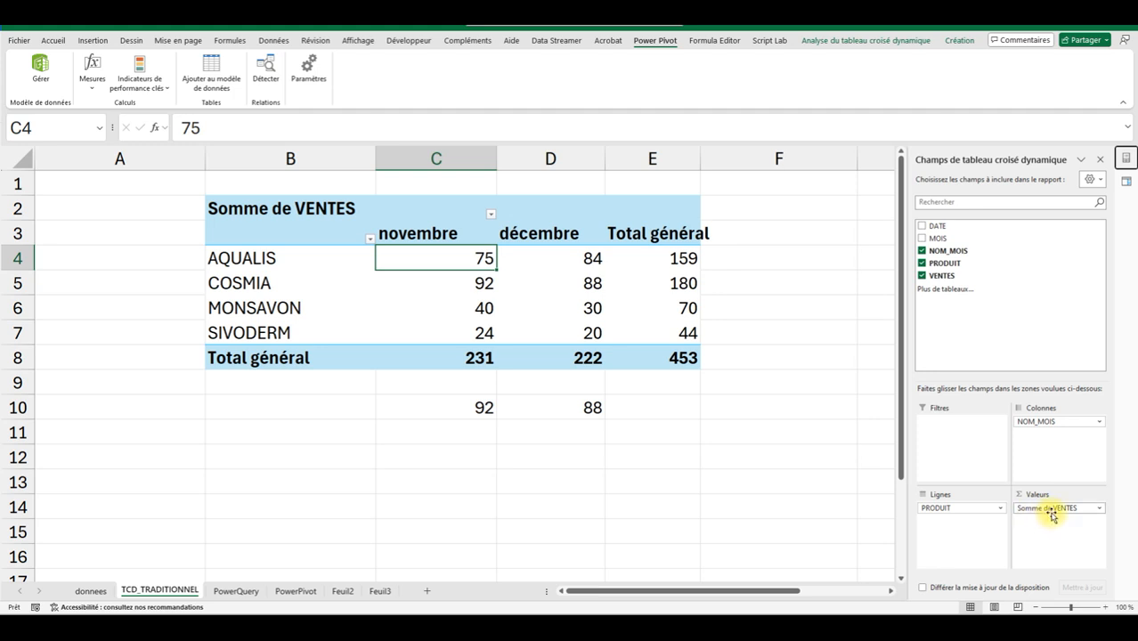
{"action": "double_click", "coordinate": [700, 159]}
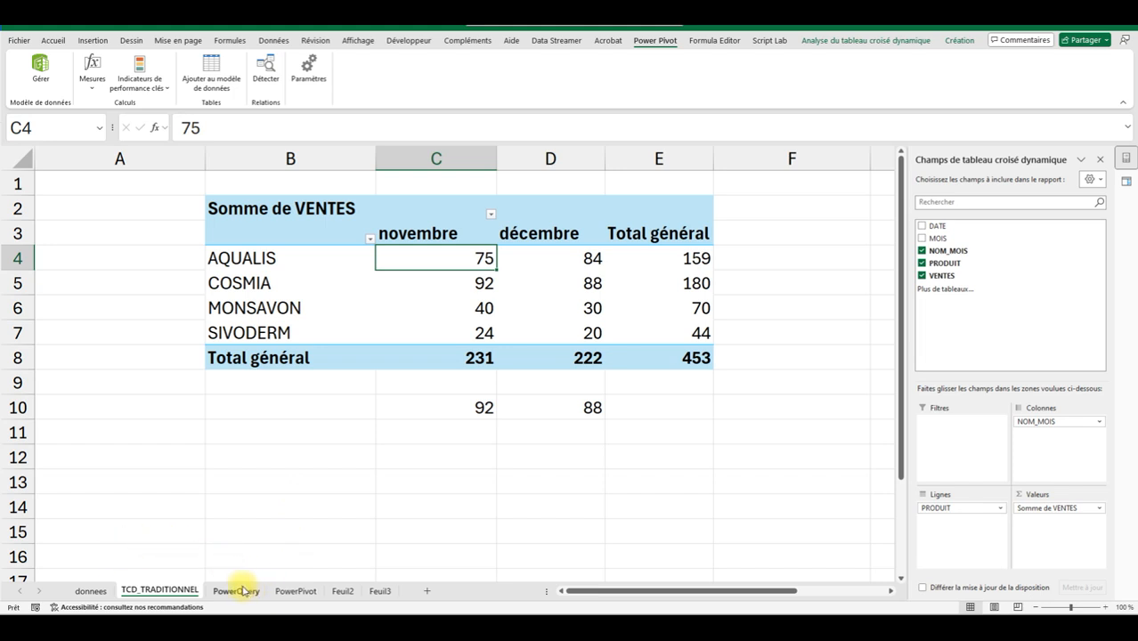
In the Power Pivot window, create the measure Ventes totales:=SUM(tSales[VENTES]) under DATE and widen that column to fit it
{"action": "left_click", "coordinate": [1024, 561]}
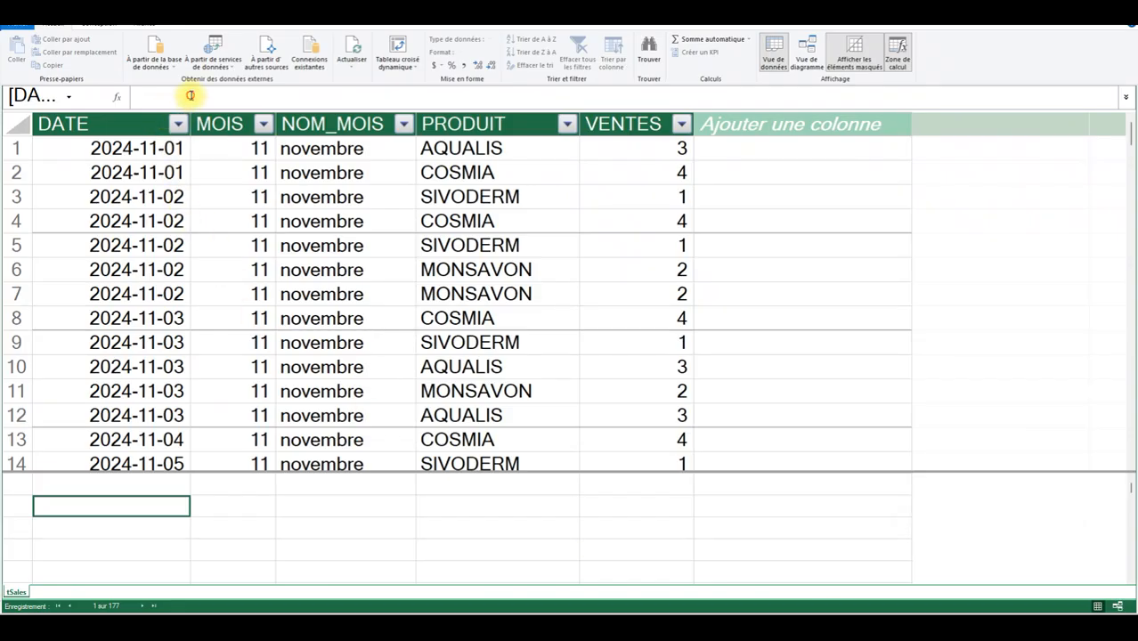
{"action": "left_click", "coordinate": [192, 96]}
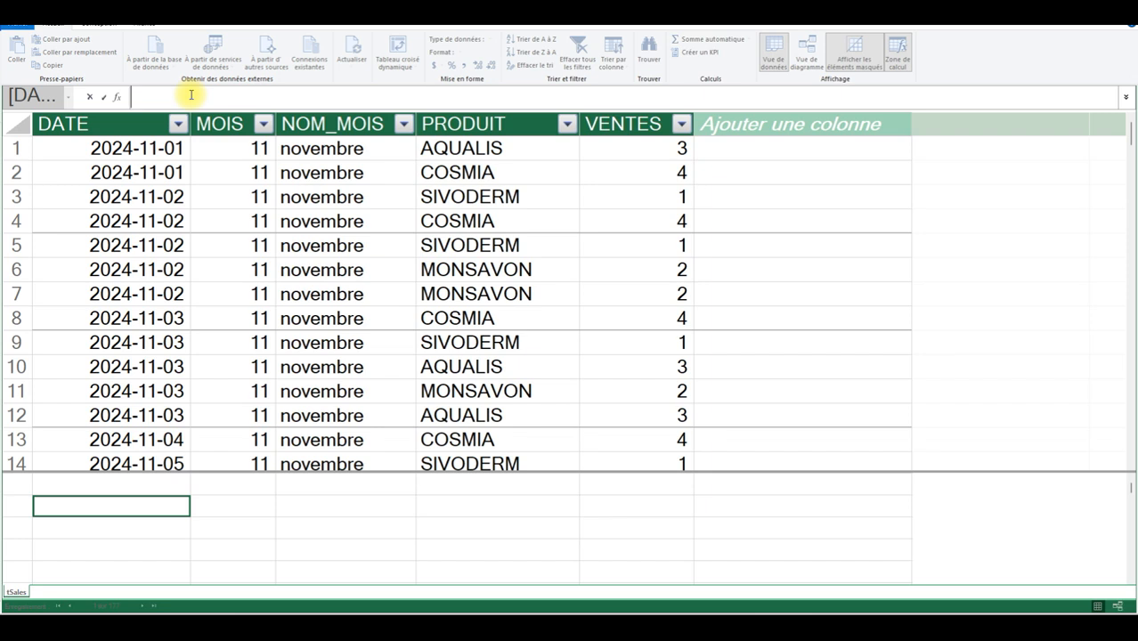
{"action": "type", "text": "Ventes totale"}
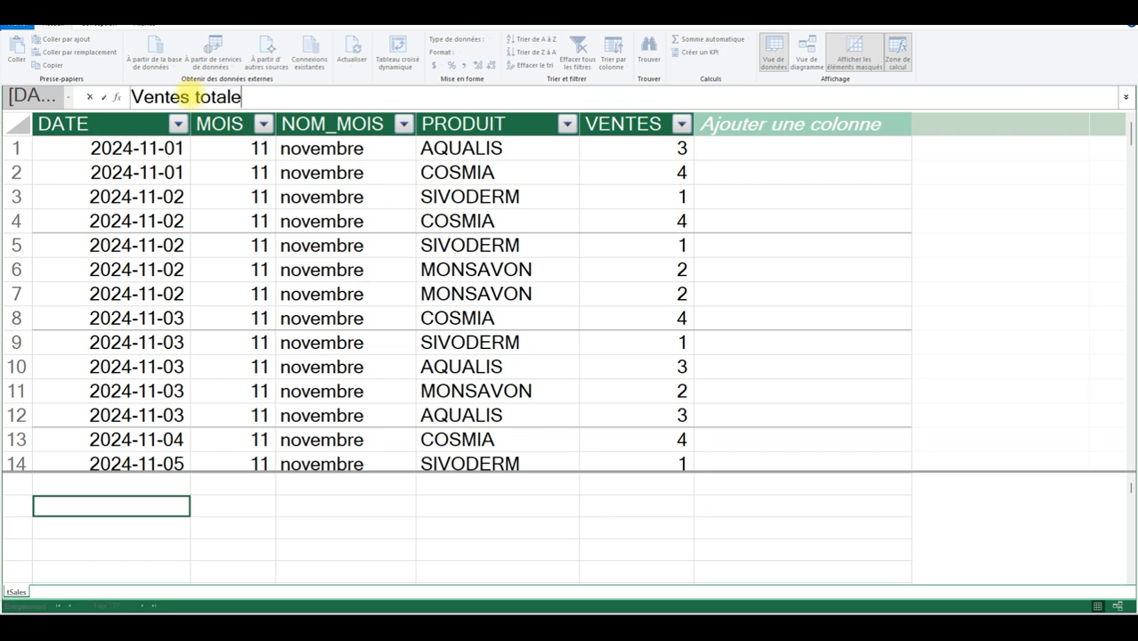
{"action": "type", "text": "s:="}
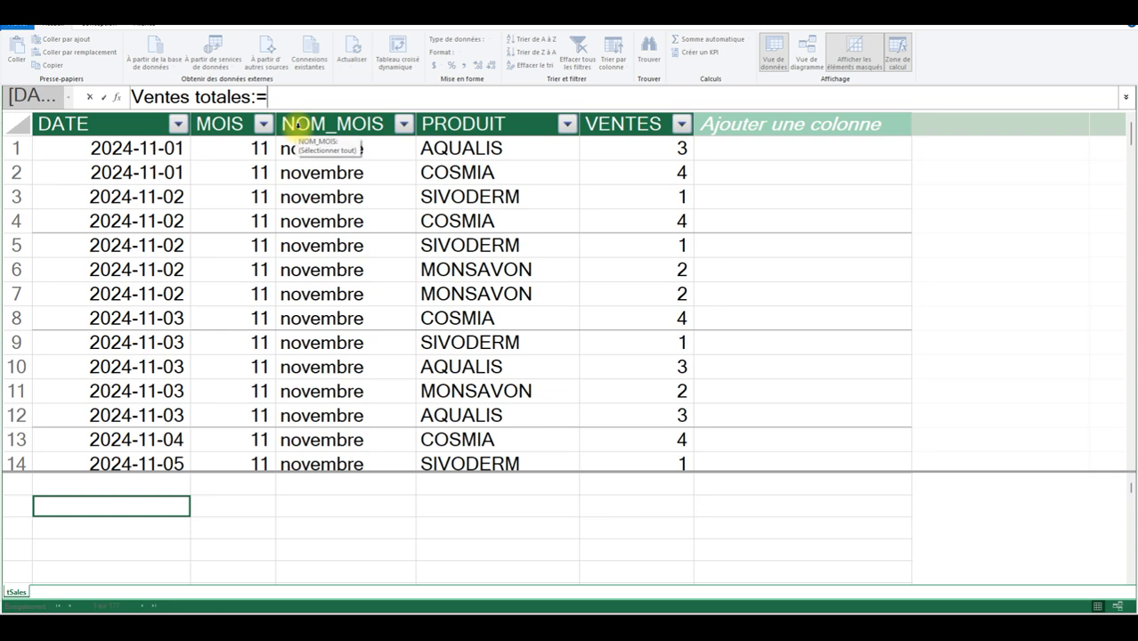
{"action": "type", "text": "SUM"}
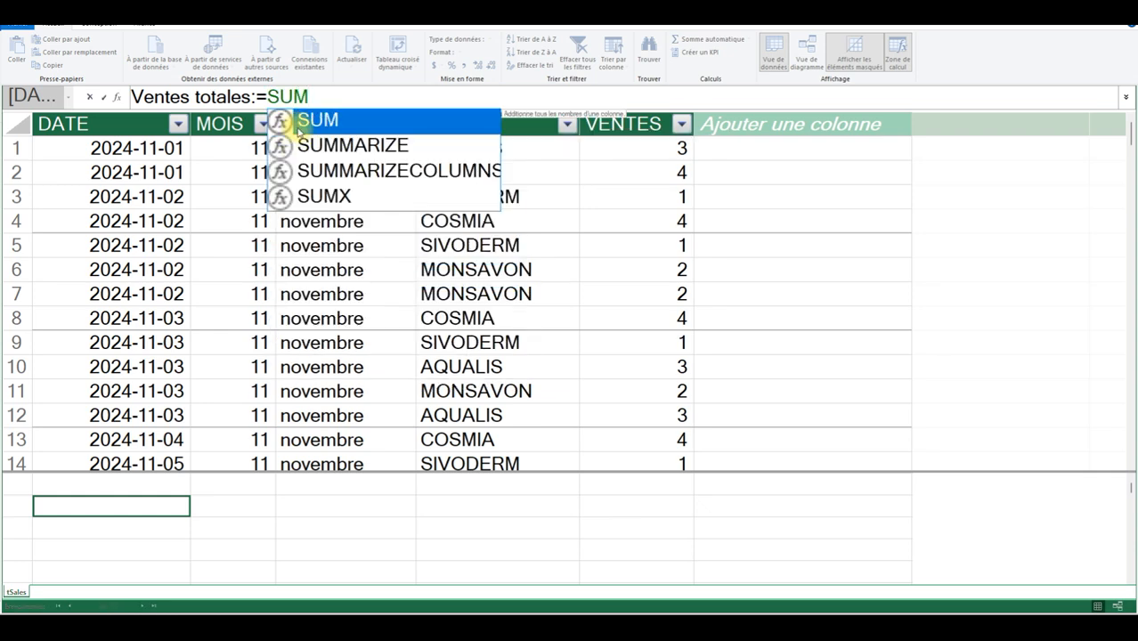
{"action": "type", "text": "("}
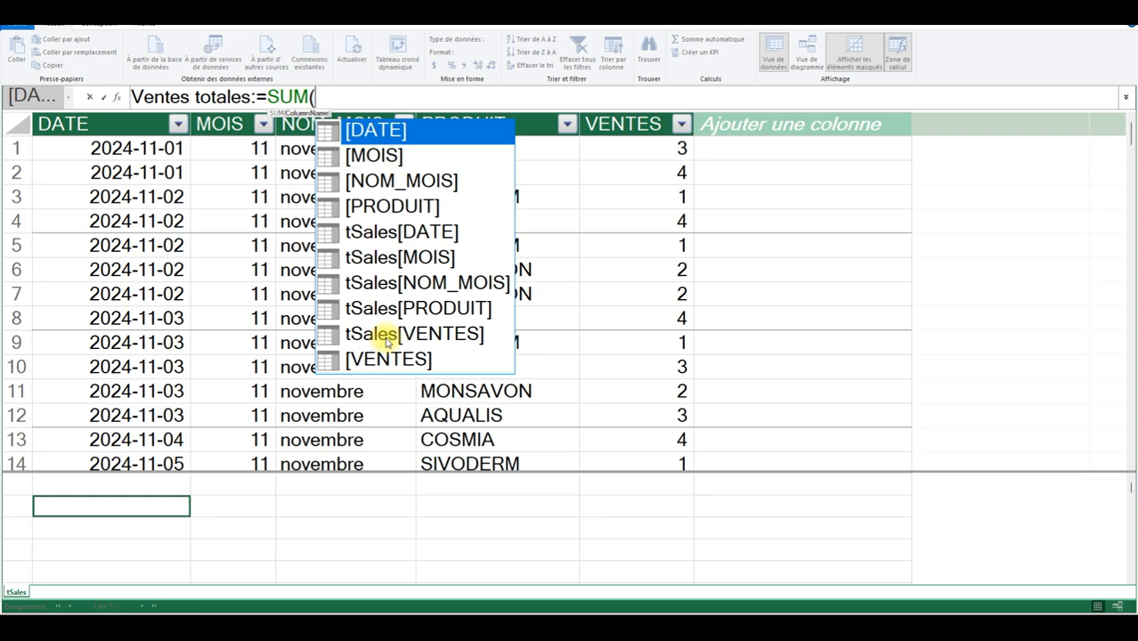
{"action": "left_click", "coordinate": [388, 335]}
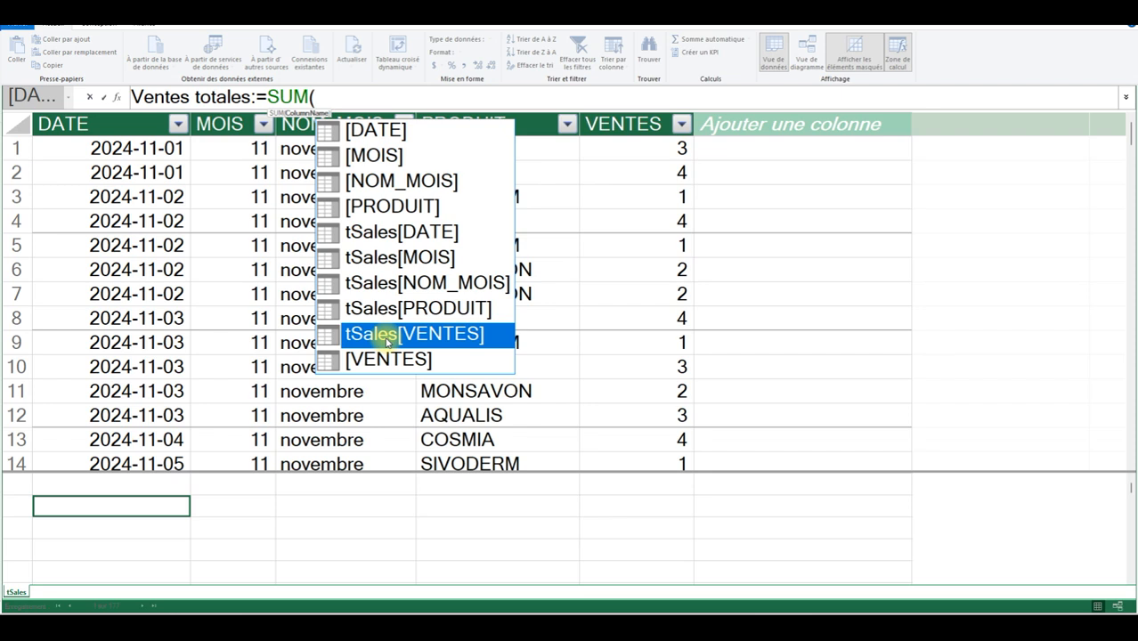
{"action": "double_click", "coordinate": [388, 339]}
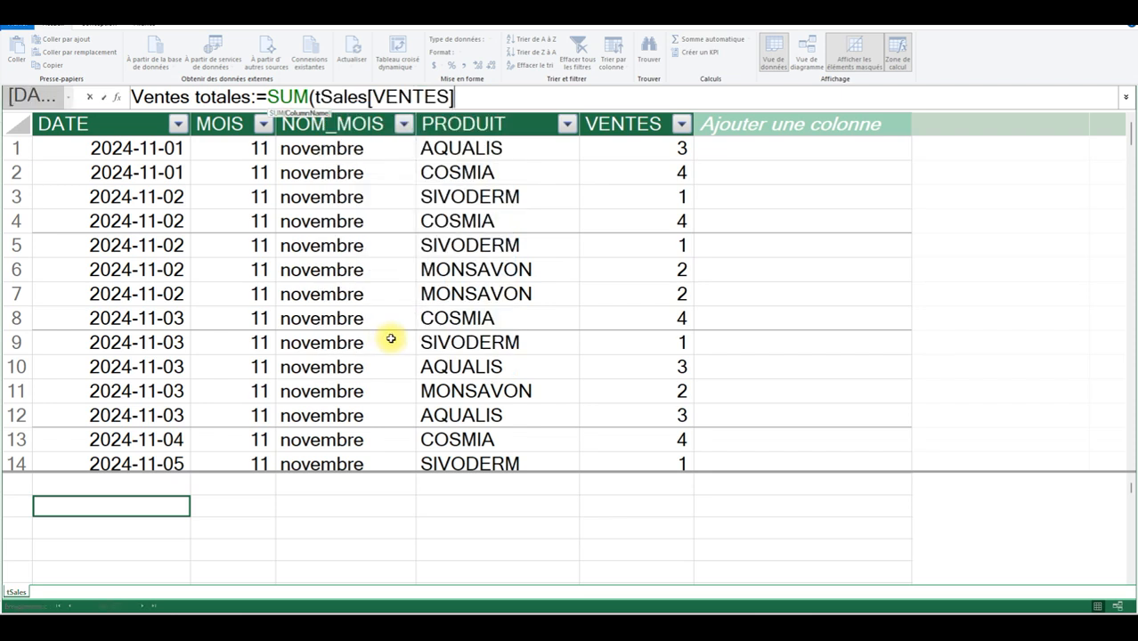
{"action": "type", "text": ")"}
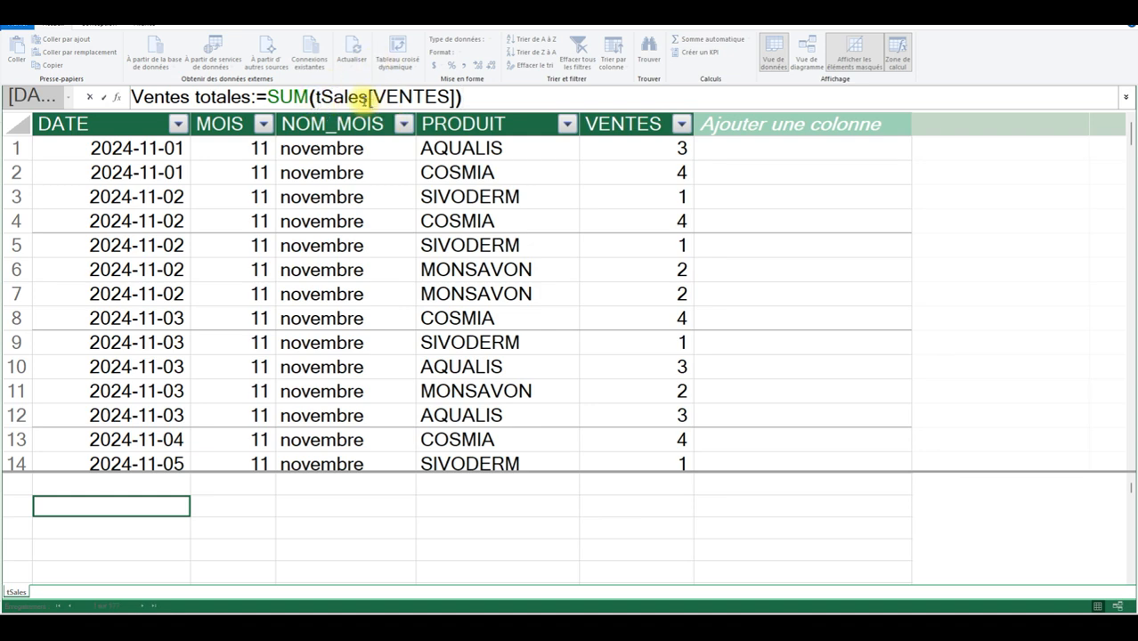
{"action": "left_click", "coordinate": [104, 100]}
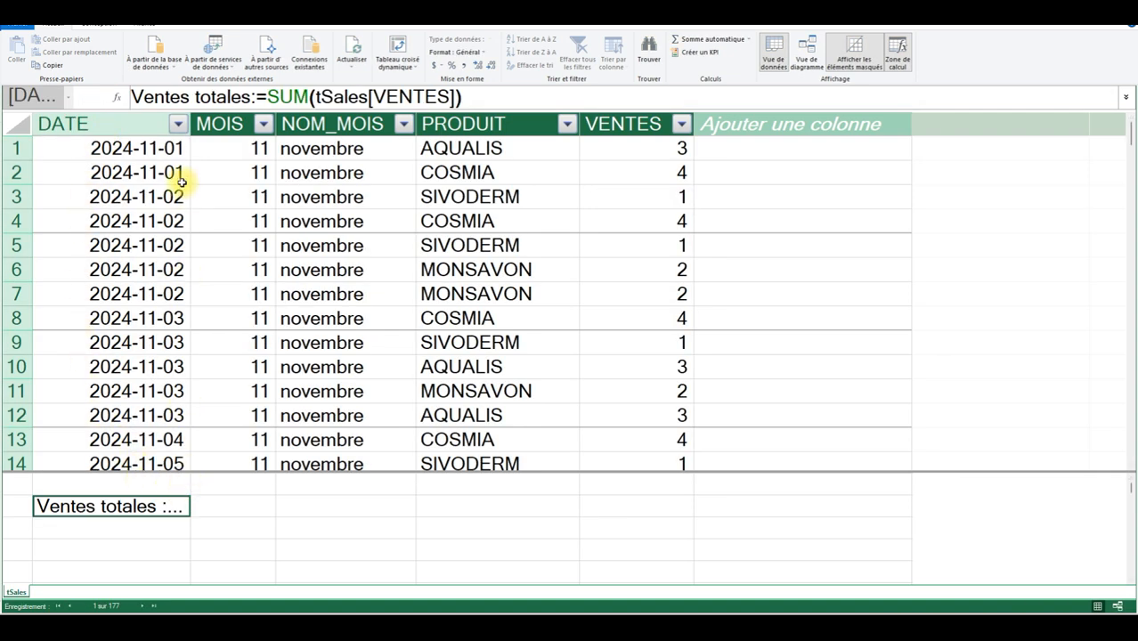
{"action": "left_click_drag", "start_coordinate": [234, 138], "coordinate": [254, 143]}
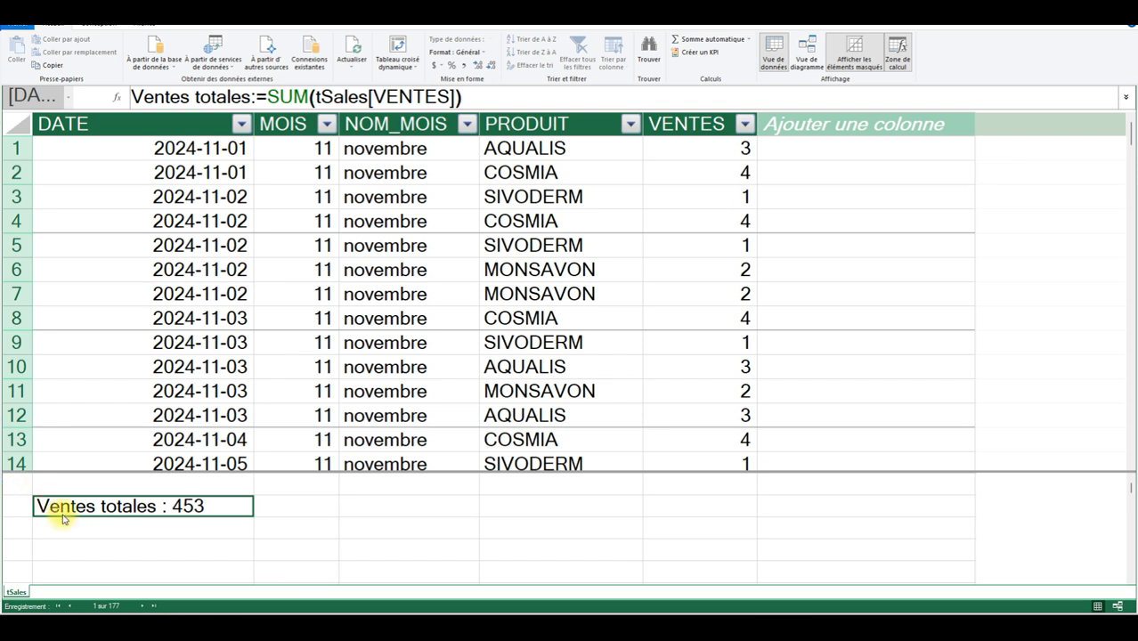
Start a measure named Ventes maxi with the MAXX function in the calculation cell beneath Ventes totales
{"action": "left_click", "coordinate": [90, 530]}
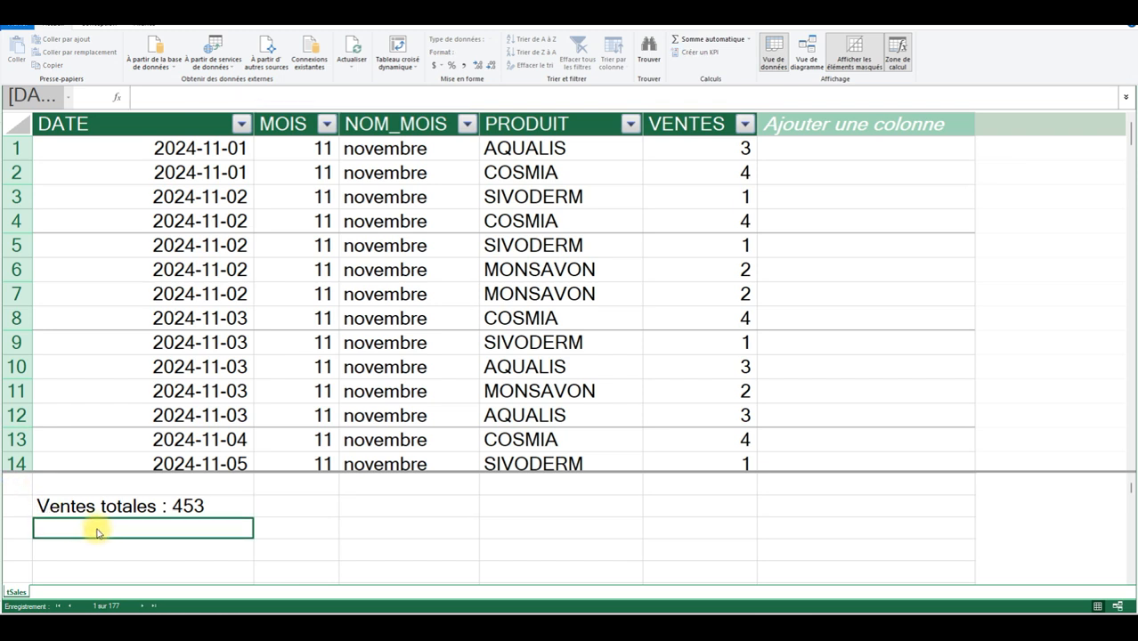
{"action": "left_click", "coordinate": [178, 101]}
{"action": "type", "text": "VENTES"}
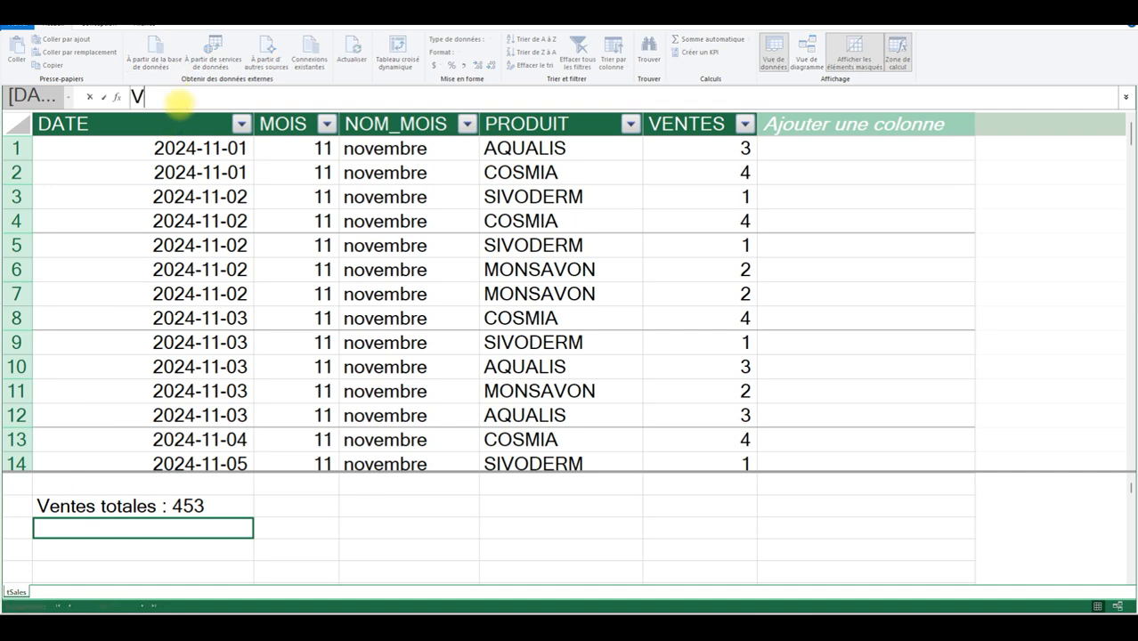
{"action": "key", "text": "BackSpace"}
{"action": "key", "text": "BackSpace"}
{"action": "key", "text": "BackSpace"}
{"action": "key", "text": "BackSpace"}
{"action": "key", "text": "BackSpace"}
{"action": "type", "text": "entes maxi"}
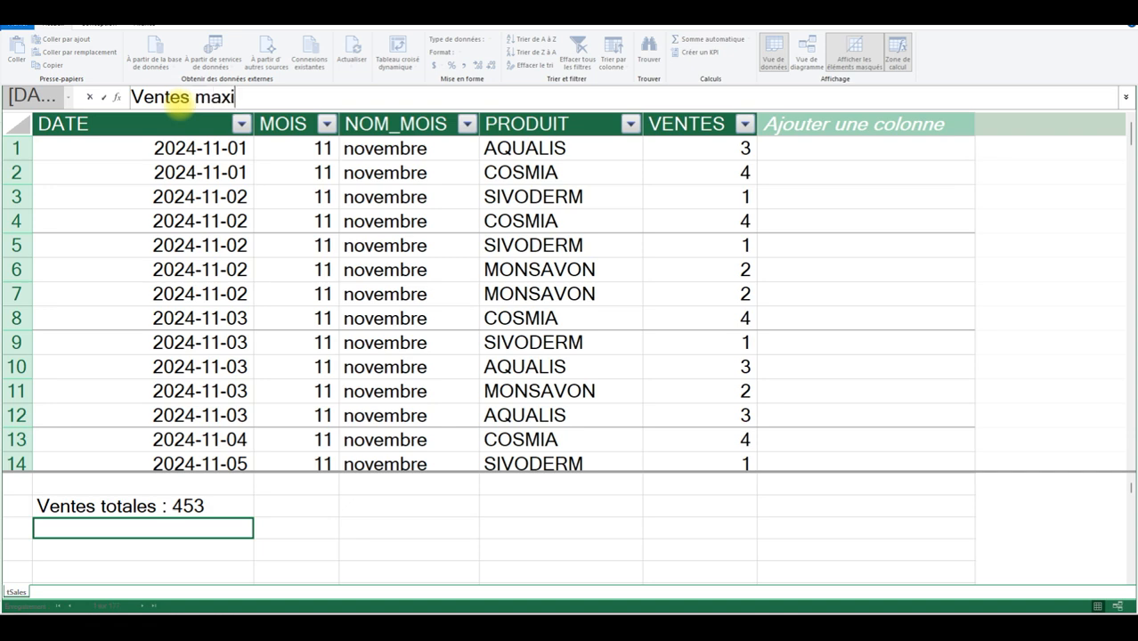
{"action": "type", "text": ":="}
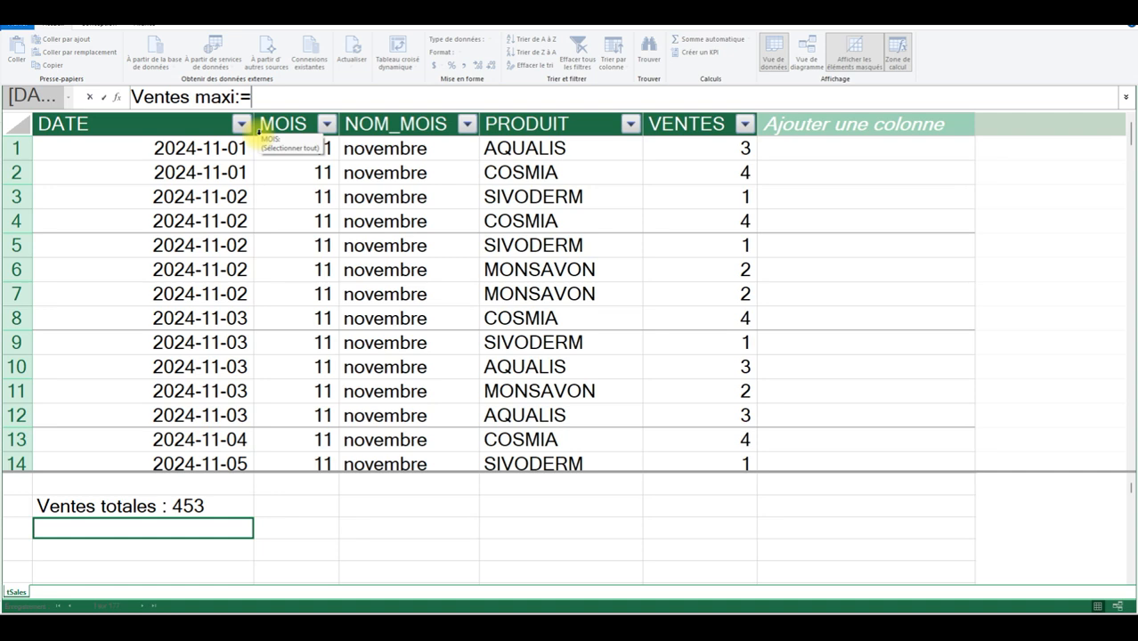
{"action": "type", "text": "maxx"}
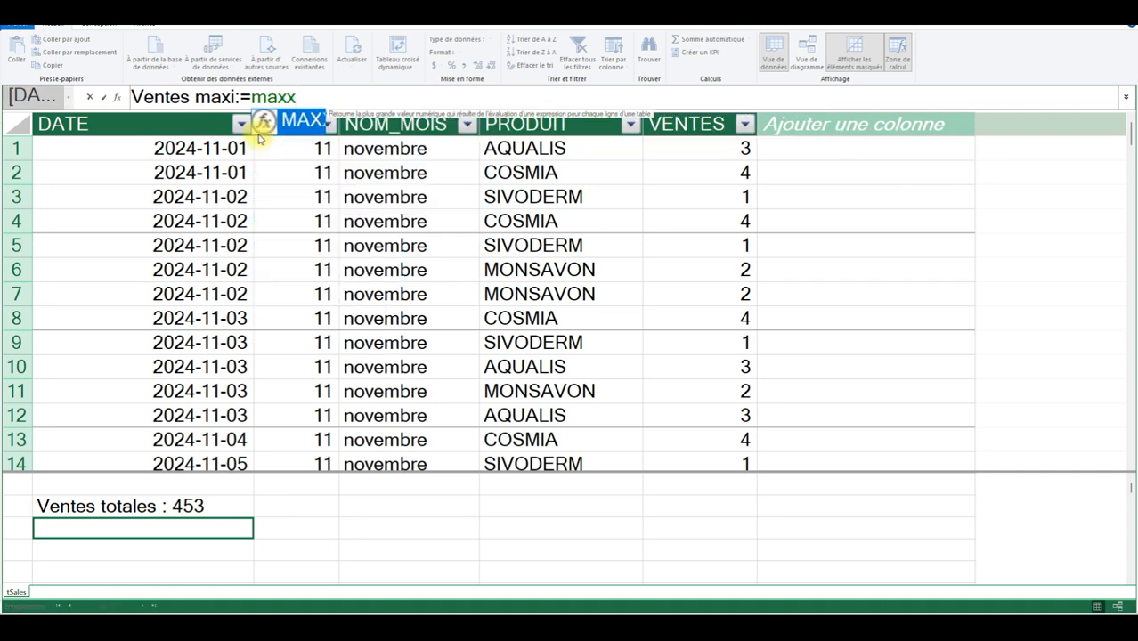
{"action": "key", "text": "Tab"}
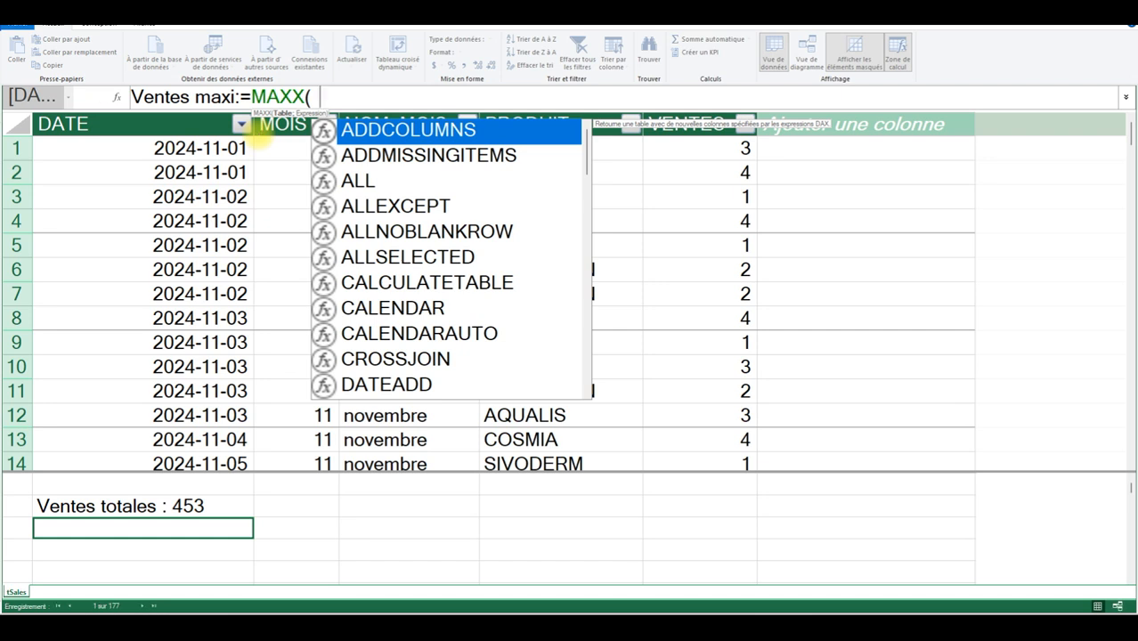
Complete the Ventes maxi formula as MAXX(values(tSales[PRODUIT]); [Ventes totales]) and validate it
{"action": "type", "text": "values("}
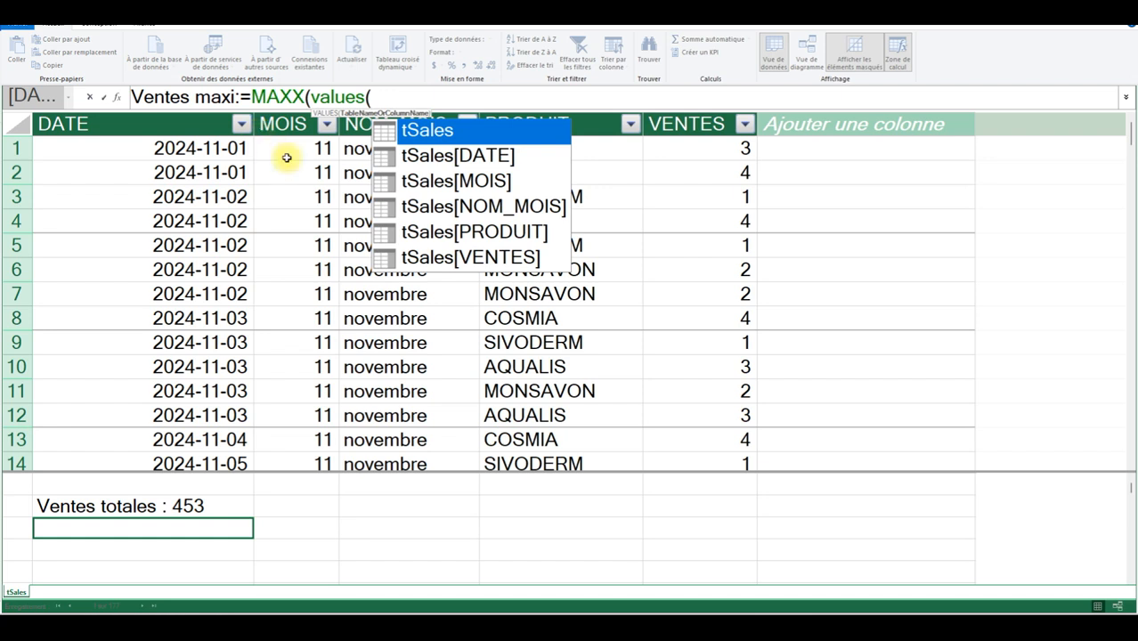
{"action": "double_click", "coordinate": [436, 232]}
{"action": "type", "text": ")"}
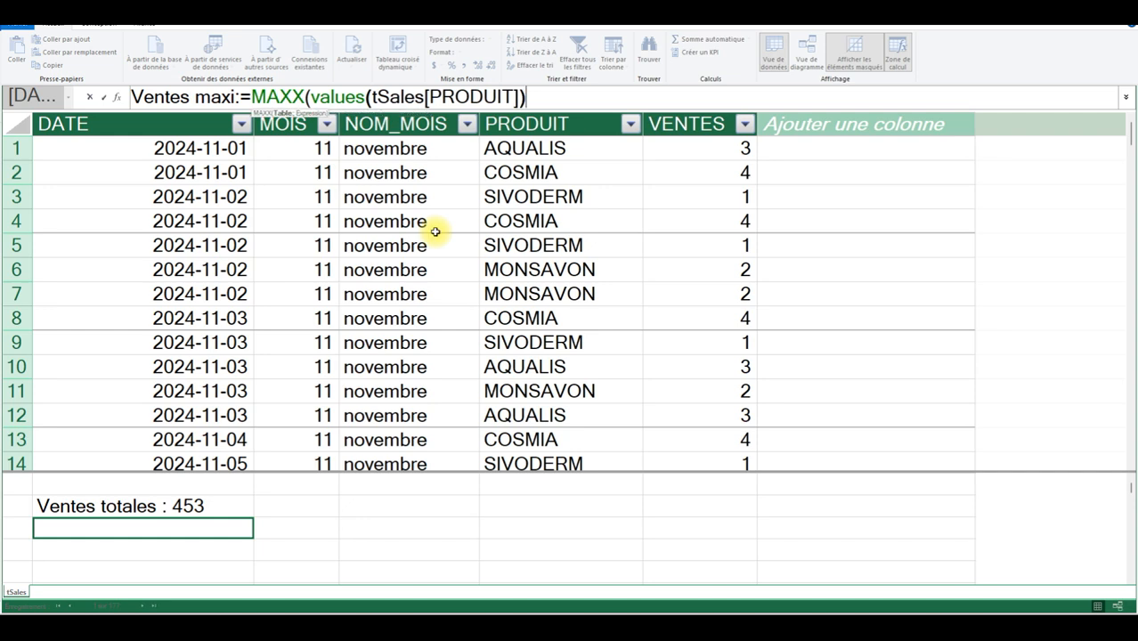
{"action": "type", "text": ";"}
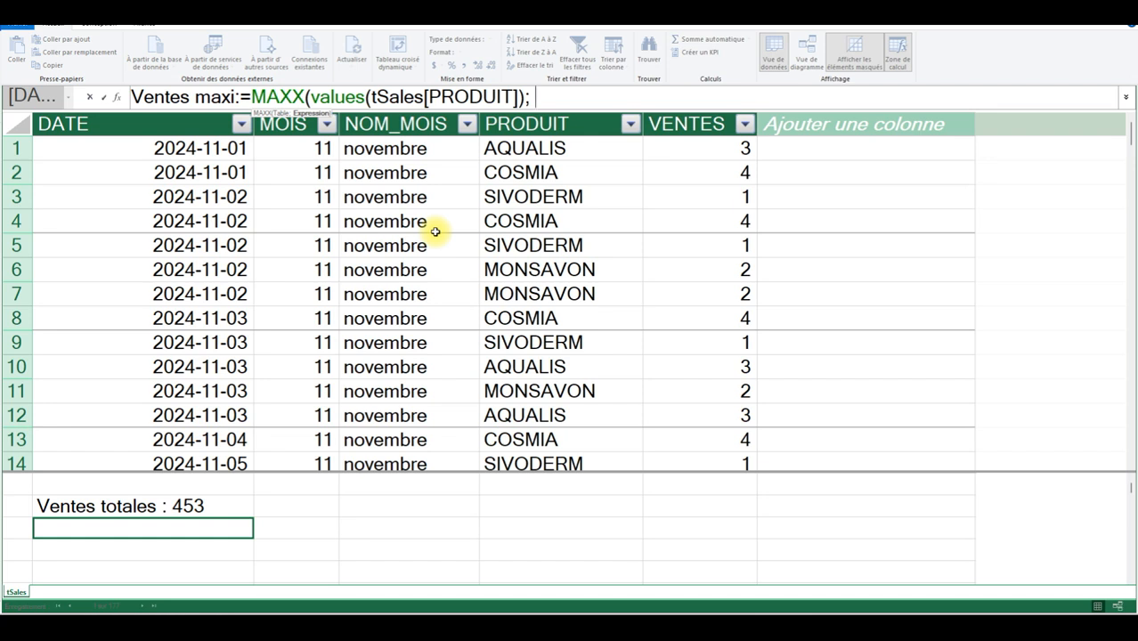
{"action": "type", "text": "["}
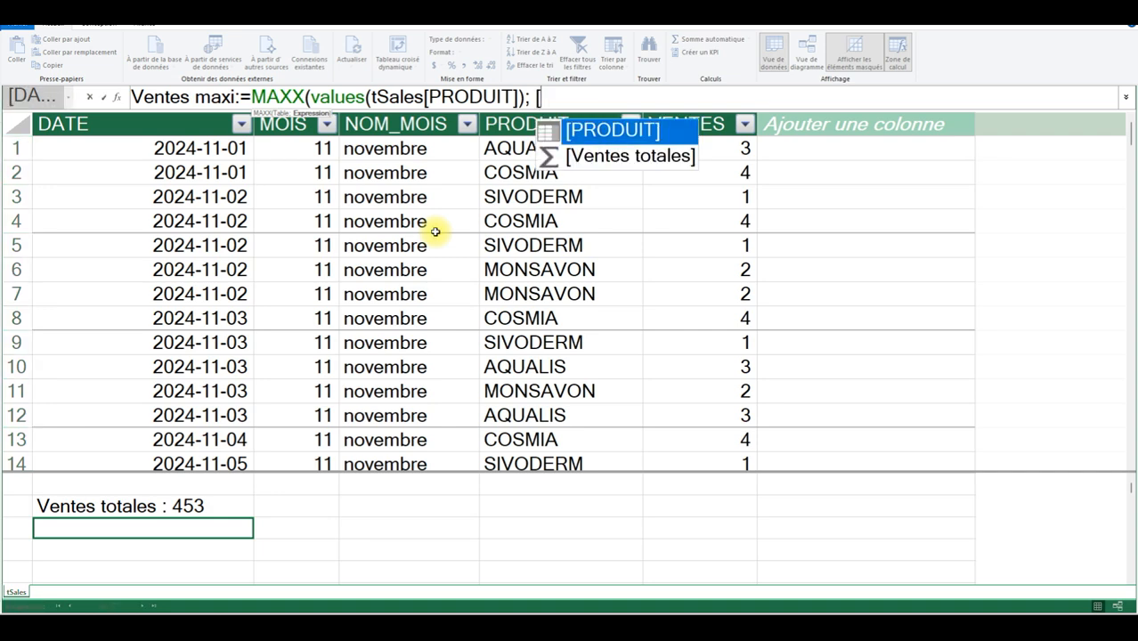
{"action": "double_click", "coordinate": [591, 157]}
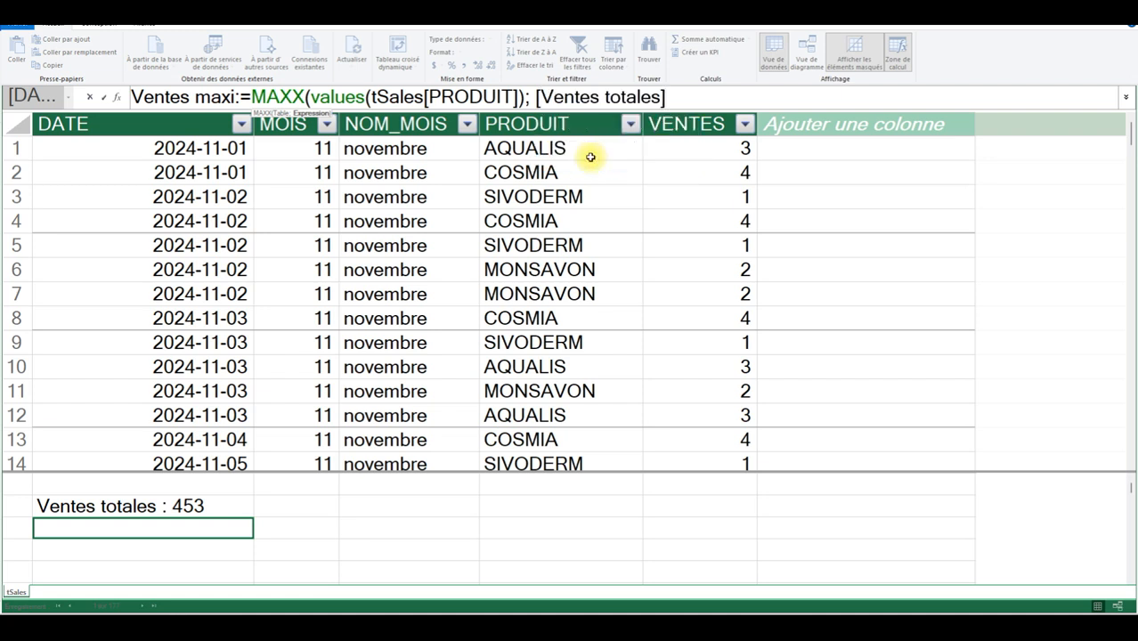
{"action": "type", "text": ")"}
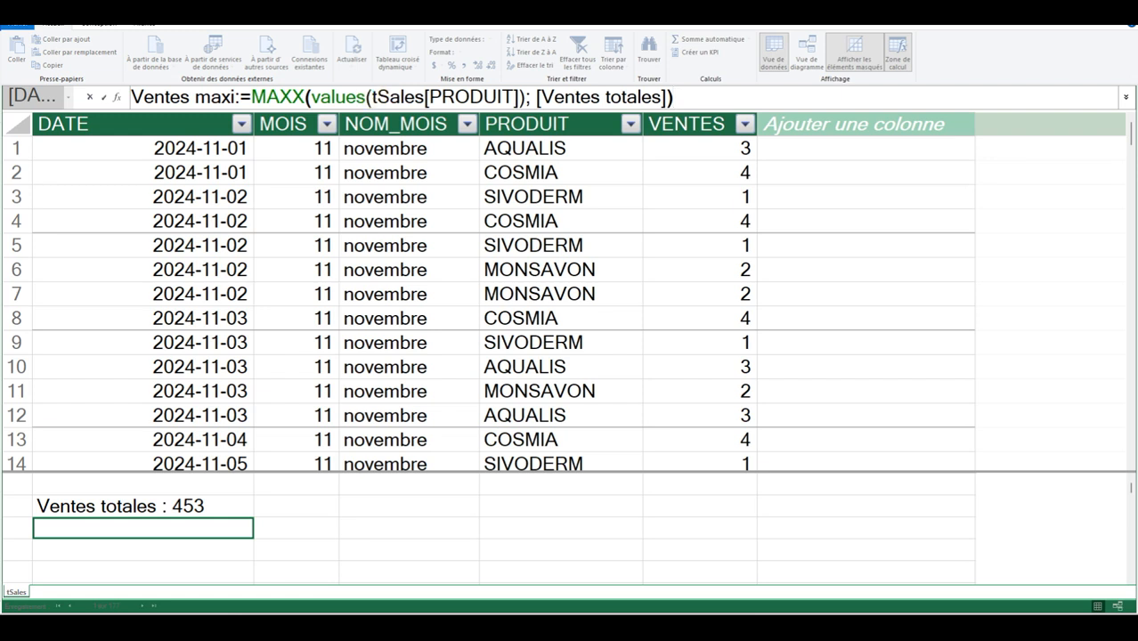
{"action": "left_click", "coordinate": [102, 101]}
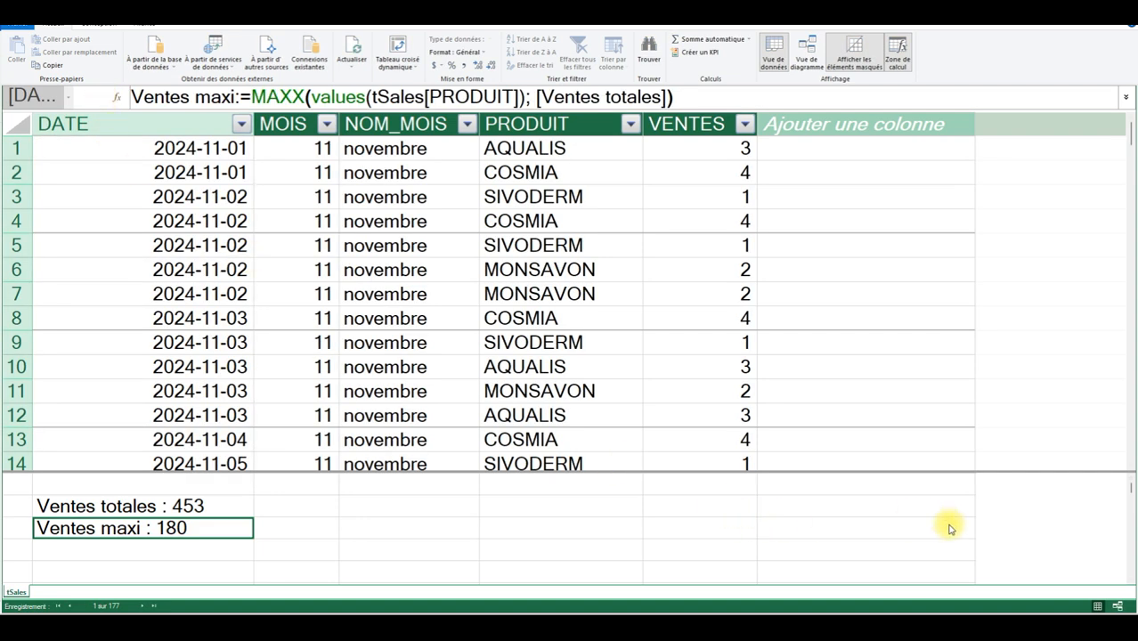
Switch to the Excel workbook and insert a pivot table from the data model at cell B3 of the PowerPivot sheet
{"action": "mouse_move", "coordinate": [859, 629]}
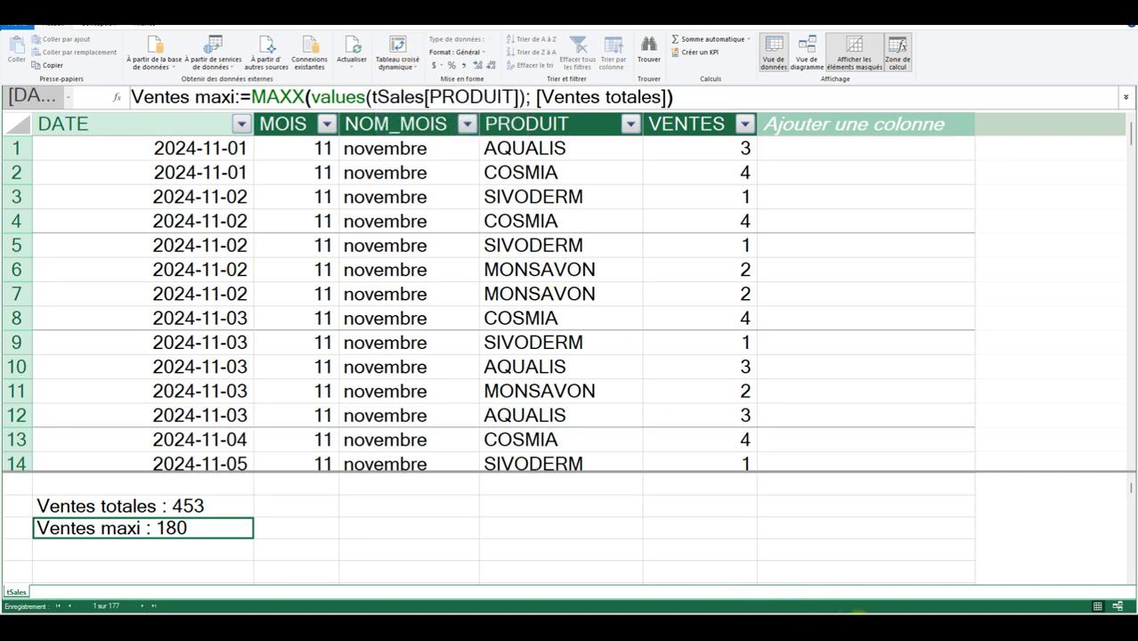
{"action": "left_click", "coordinate": [855, 613]}
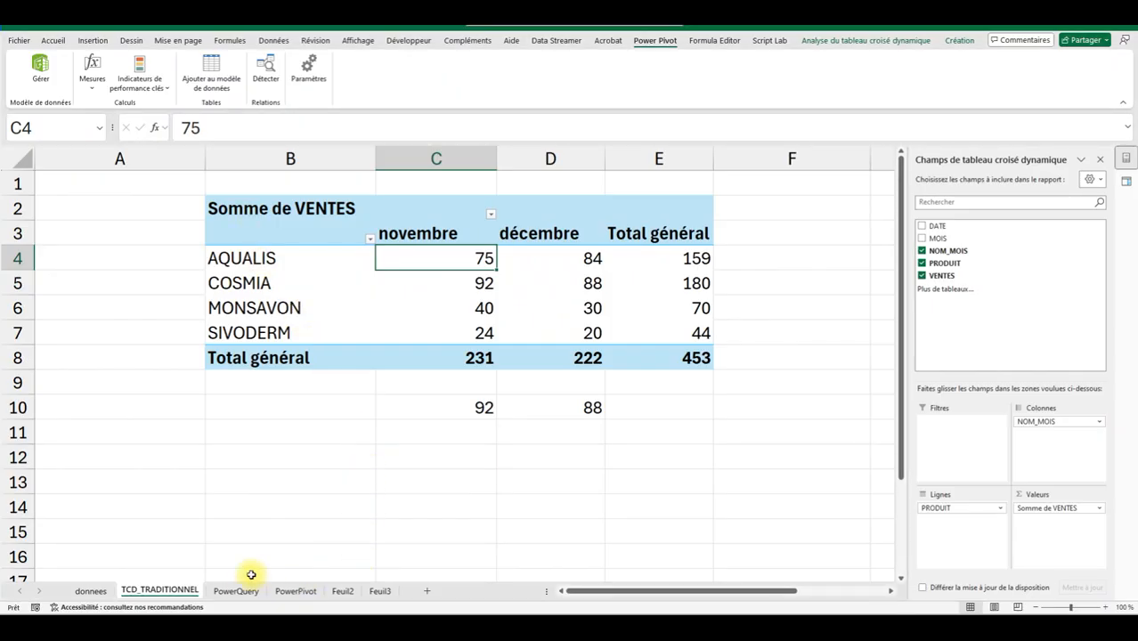
{"action": "left_click", "coordinate": [295, 594]}
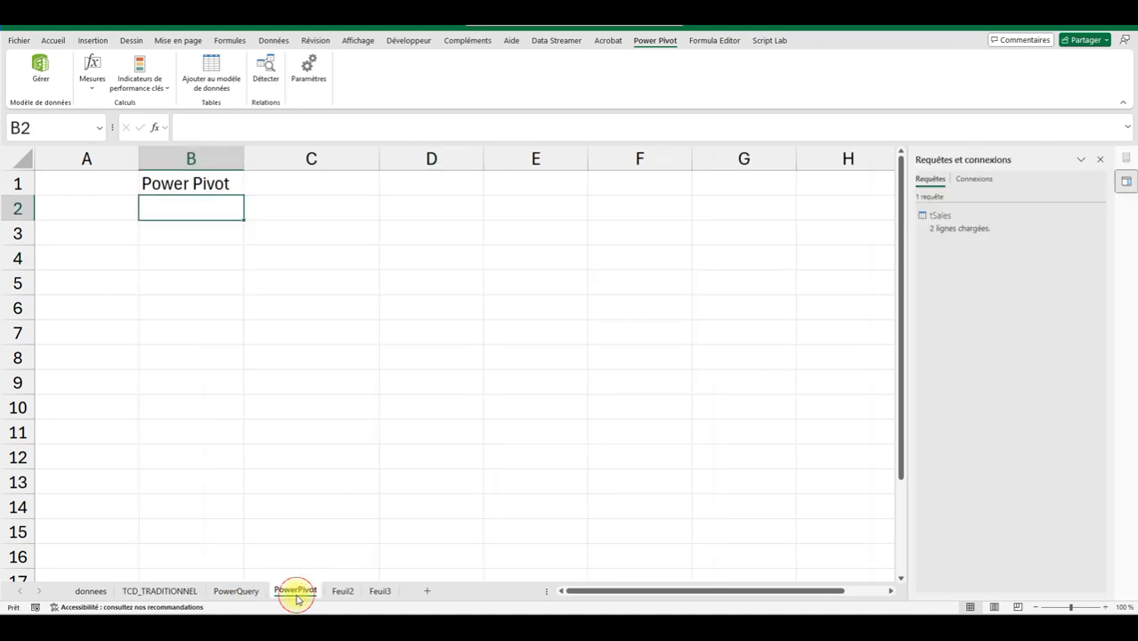
{"action": "left_click", "coordinate": [181, 231]}
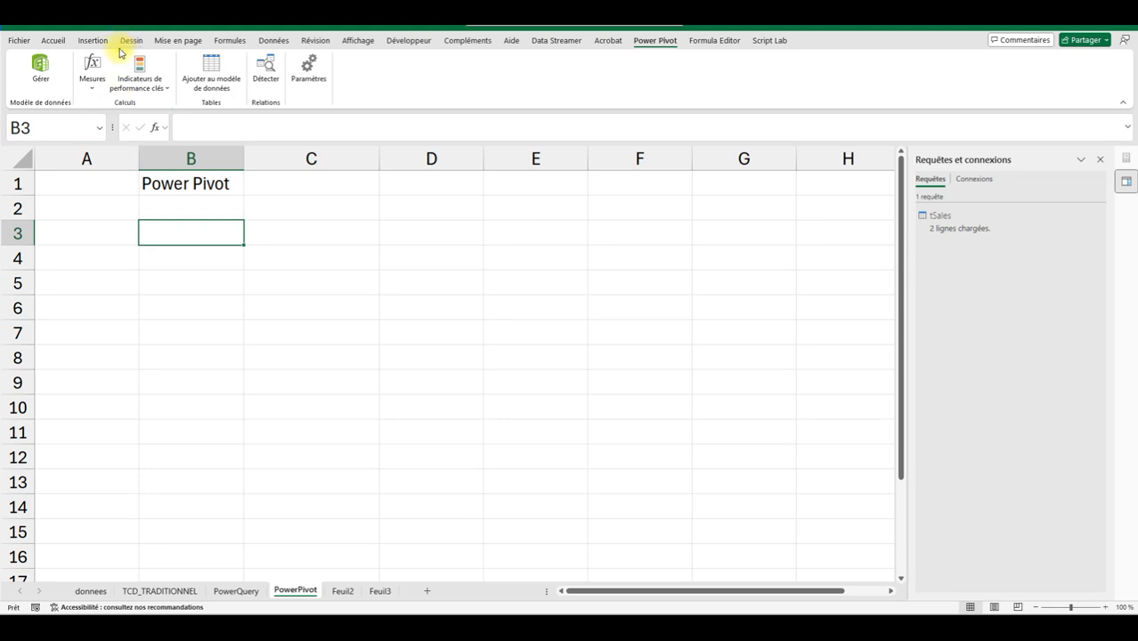
{"action": "left_click", "coordinate": [92, 41]}
{"action": "left_click", "coordinate": [33, 89]}
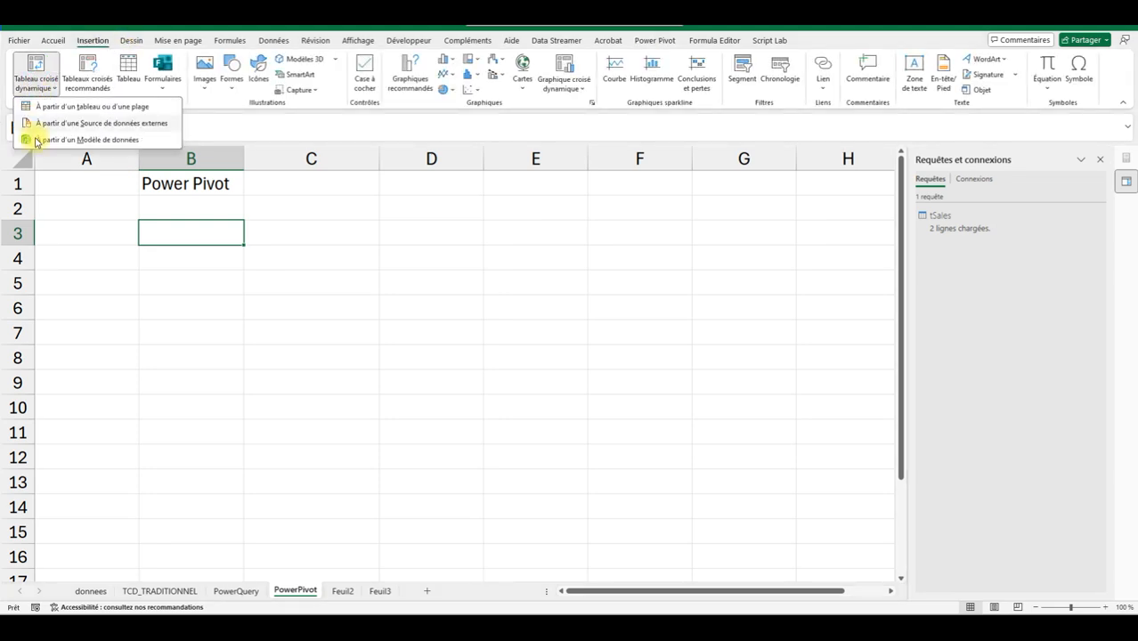
{"action": "left_click", "coordinate": [70, 142]}
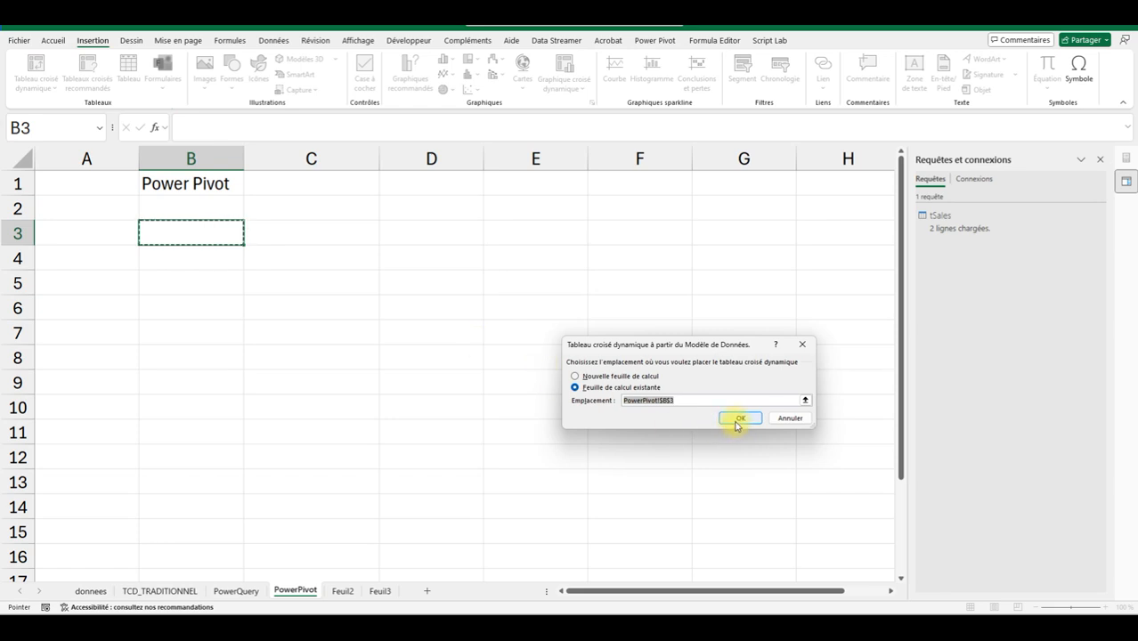
{"action": "left_click", "coordinate": [736, 419]}
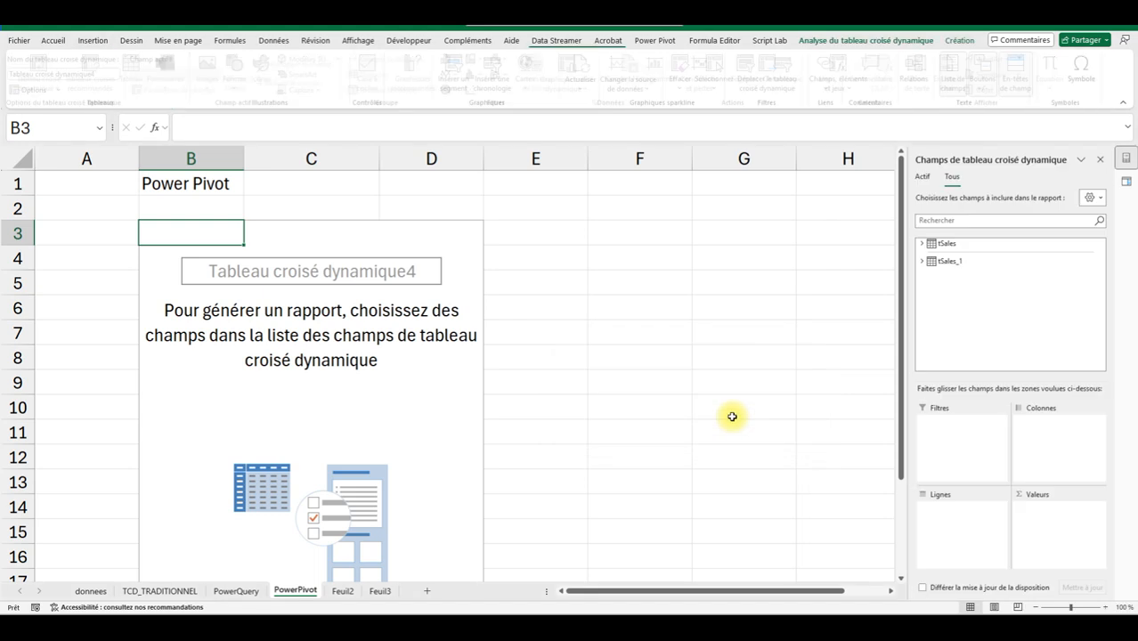
Add the tSales measure Ventes maxi to the new pivot table's values and NOM_MOIS to its rows
{"action": "left_click", "coordinate": [923, 244]}
{"action": "left_click_drag", "start_coordinate": [977, 340], "coordinate": [1057, 509]}
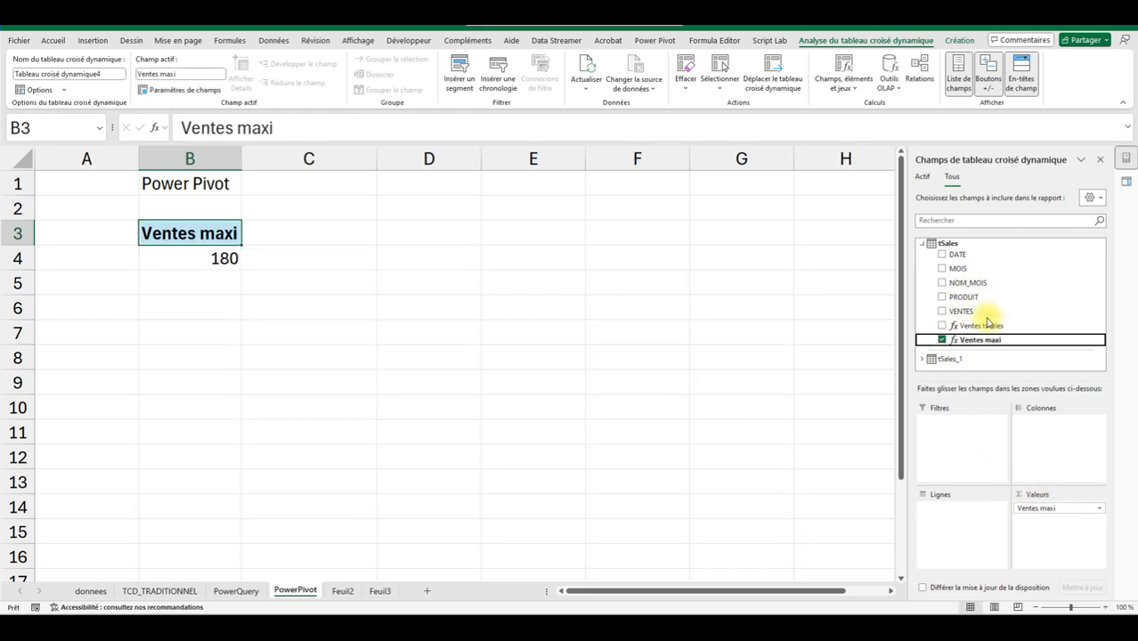
{"action": "left_click_drag", "start_coordinate": [967, 282], "coordinate": [961, 521]}
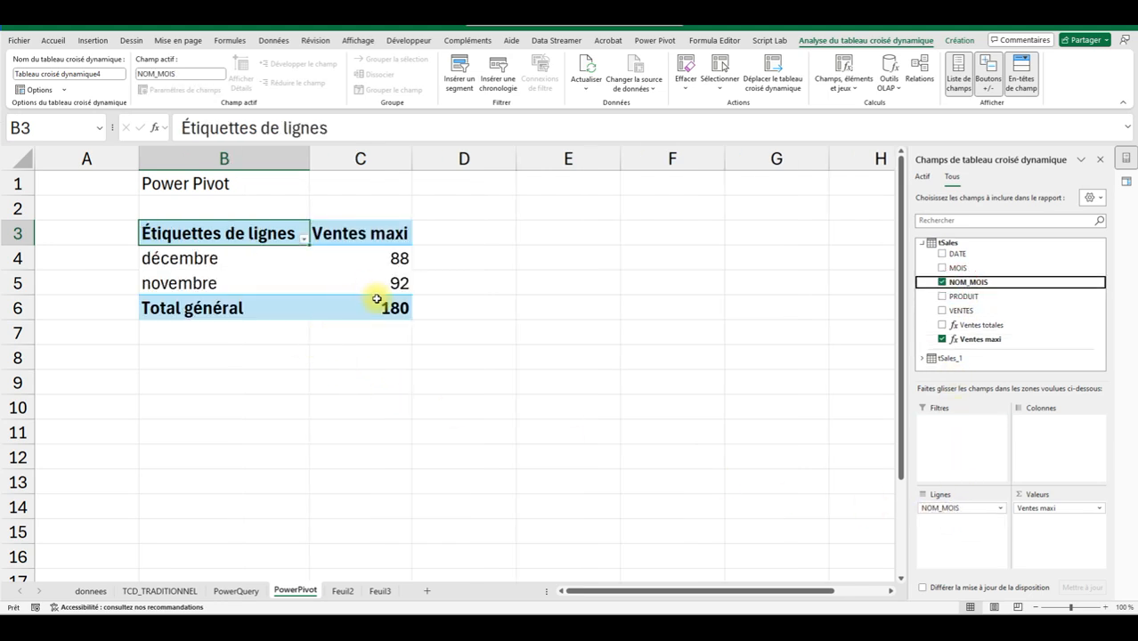
Compare the results on the PowerQuery, TCD_TRADITIONNEL and donnees sheets, and expand the formula bar to read H12's full formula
{"action": "left_click", "coordinate": [236, 590]}
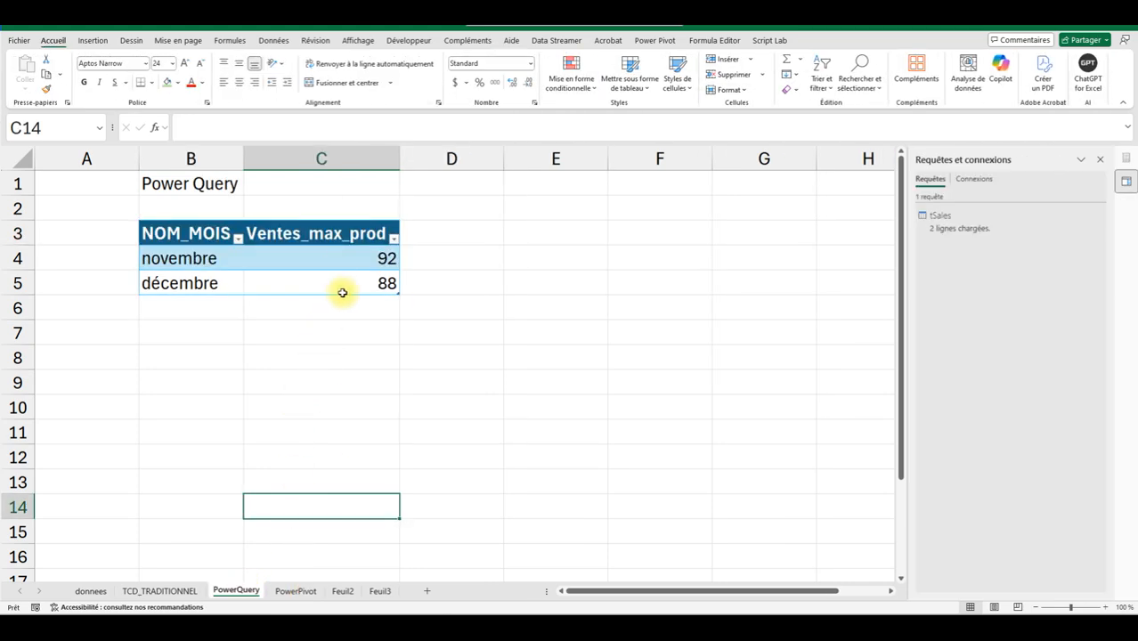
{"action": "left_click", "coordinate": [159, 590]}
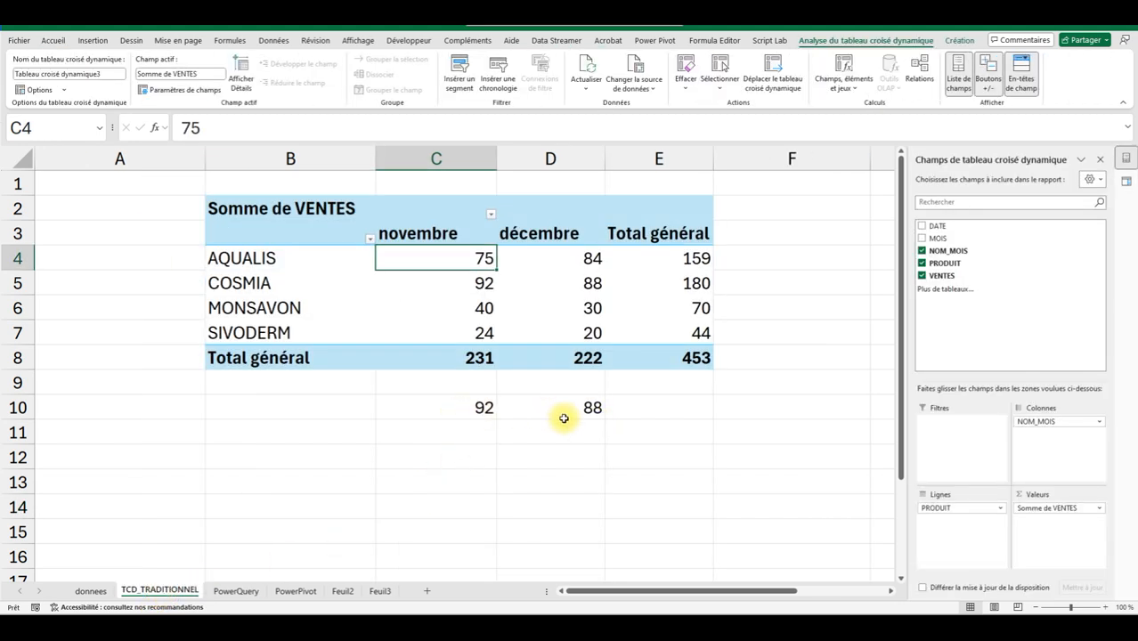
{"action": "left_click", "coordinate": [90, 591]}
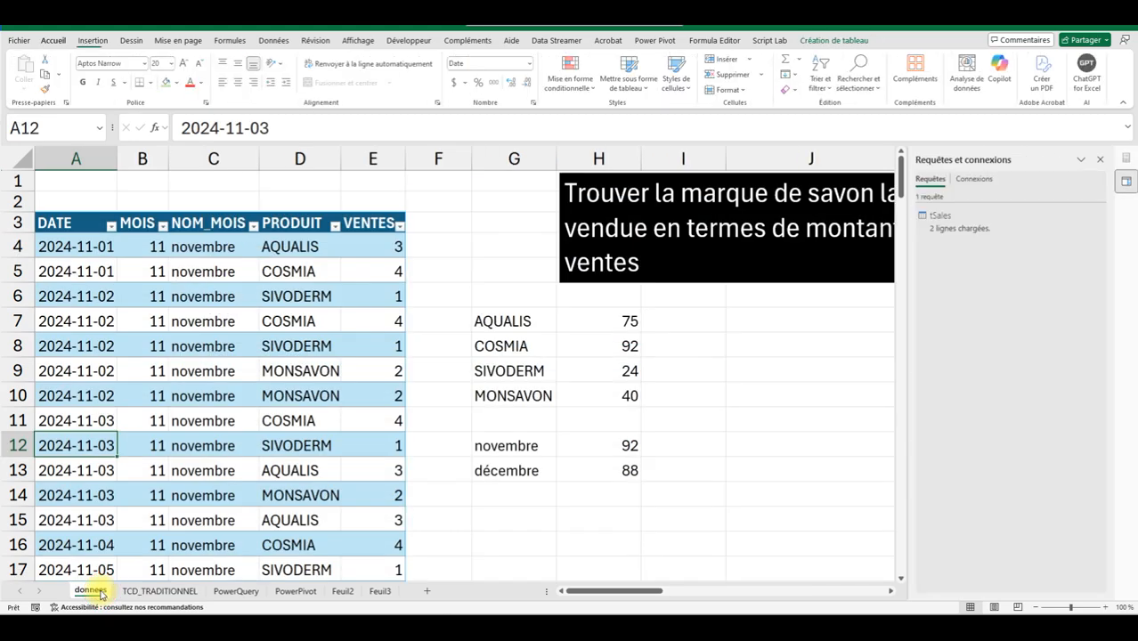
{"action": "left_click", "coordinate": [618, 447]}
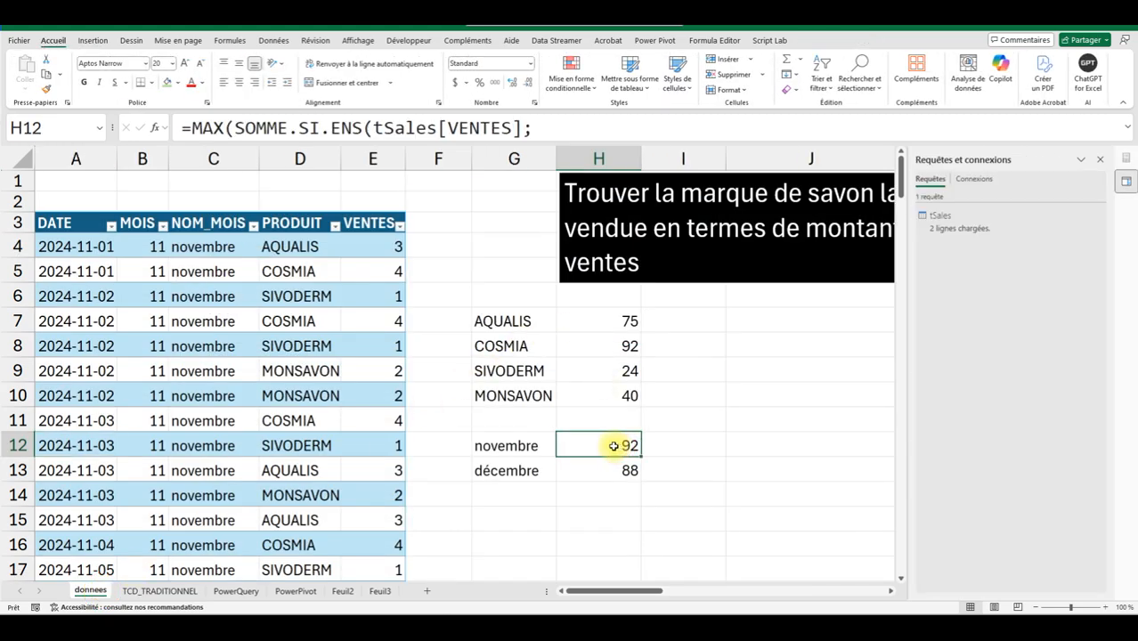
{"action": "left_click", "coordinate": [1126, 129]}
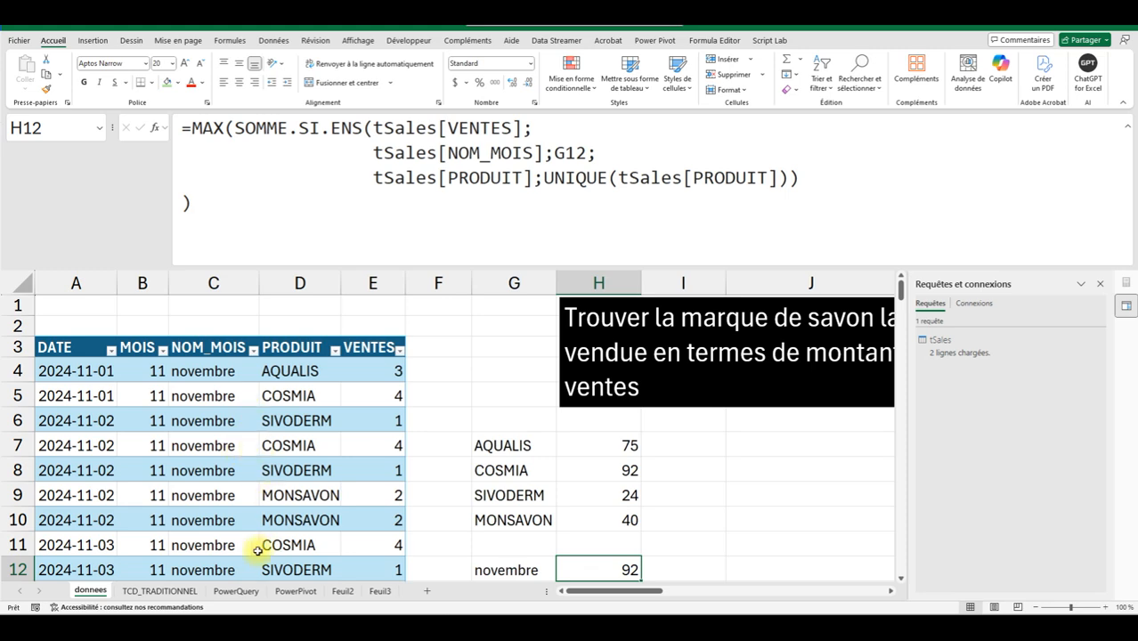
On the PowerPivot sheet, blank out the pivot table's Étiquettes de lignes header and fit column B to its contents
{"action": "left_click", "coordinate": [295, 591]}
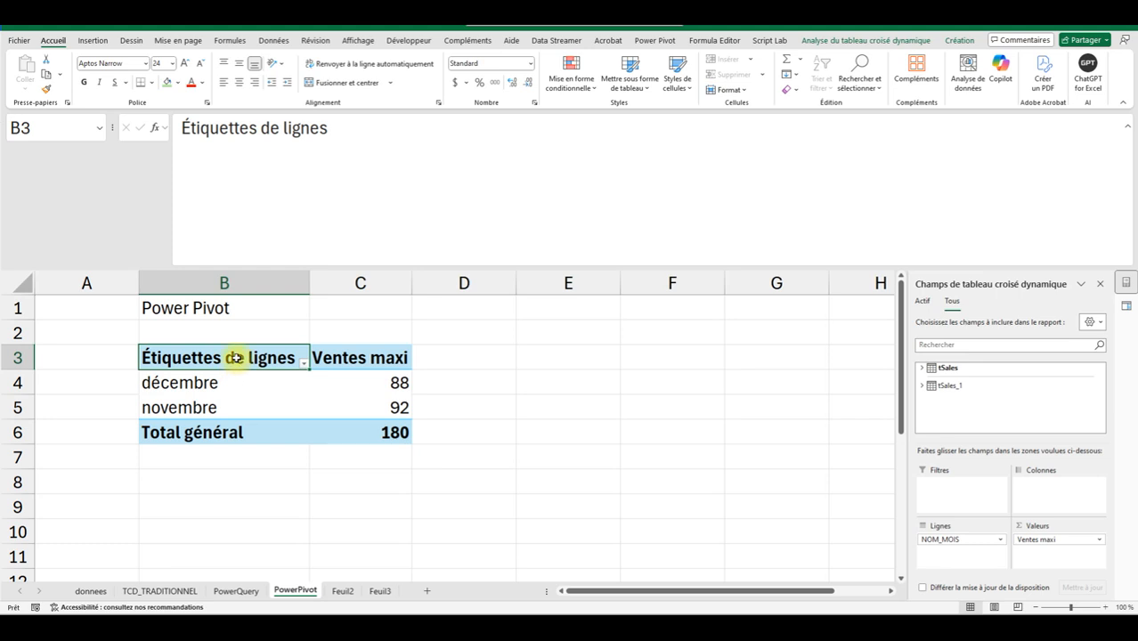
{"action": "left_click_drag", "start_coordinate": [330, 127], "coordinate": [92, 128]}
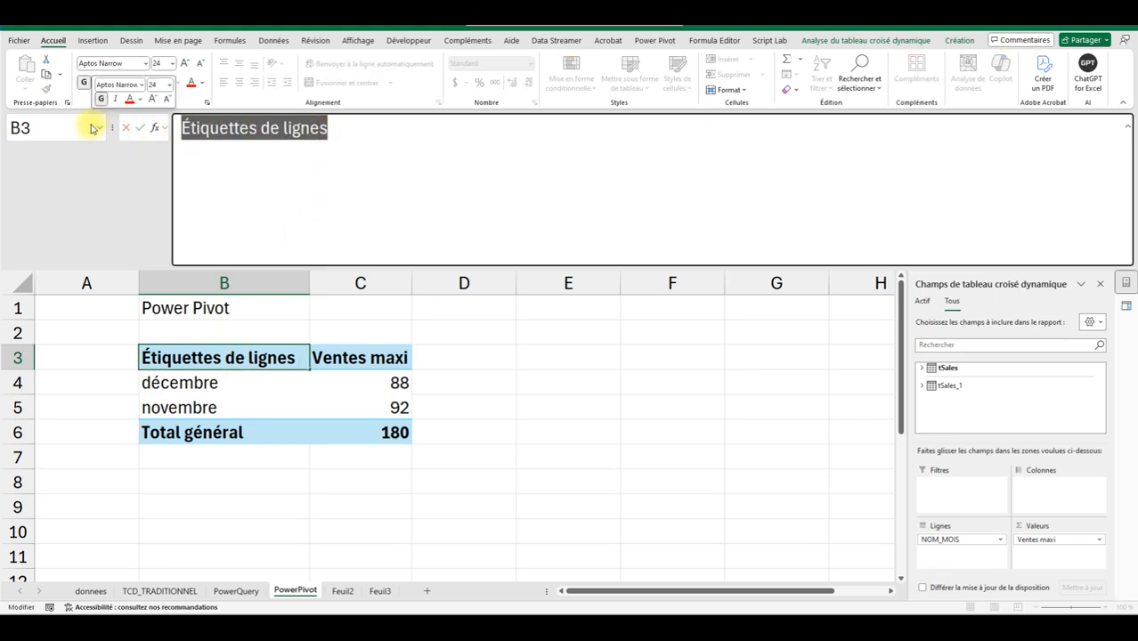
{"action": "key", "text": "BackSpace"}
{"action": "key", "text": "Return"}
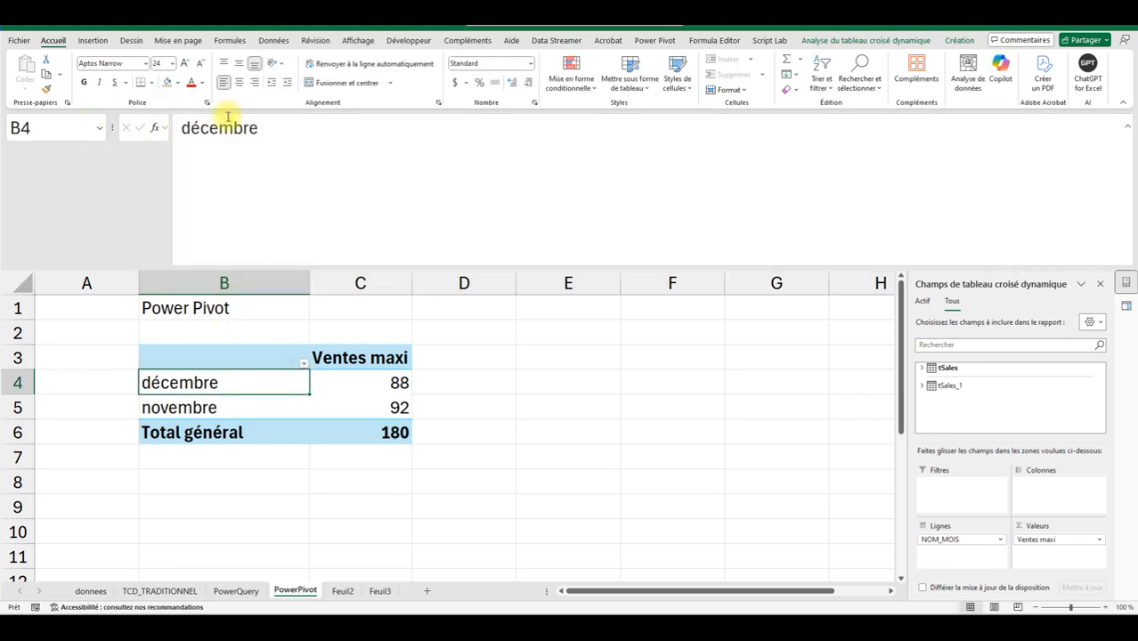
{"action": "double_click", "coordinate": [311, 284]}
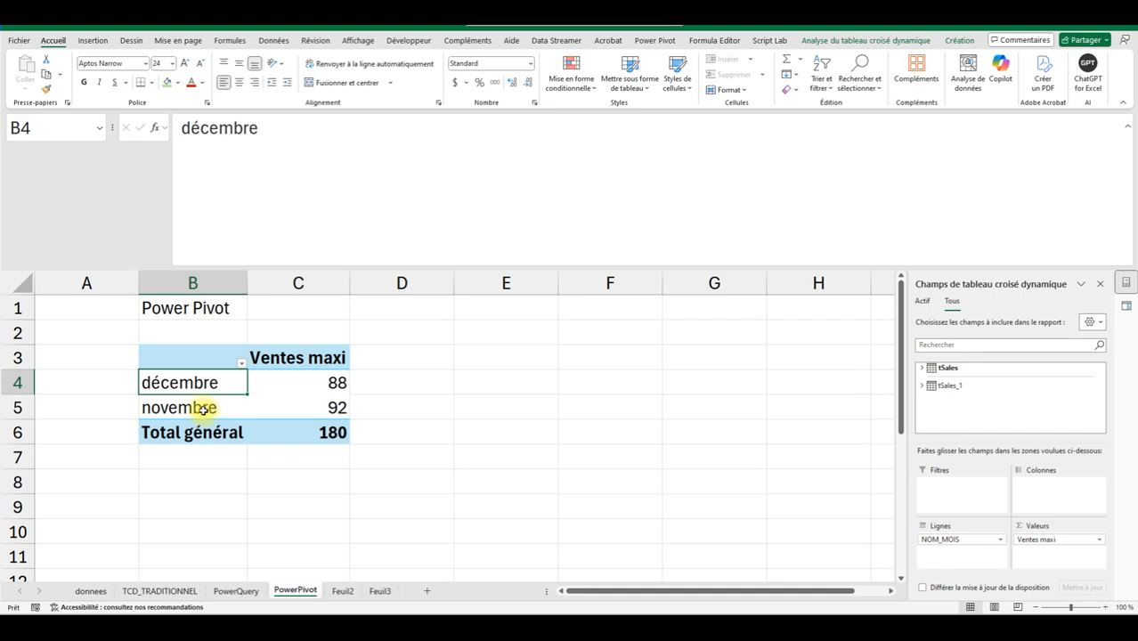
{"action": "left_click", "coordinate": [204, 407]}
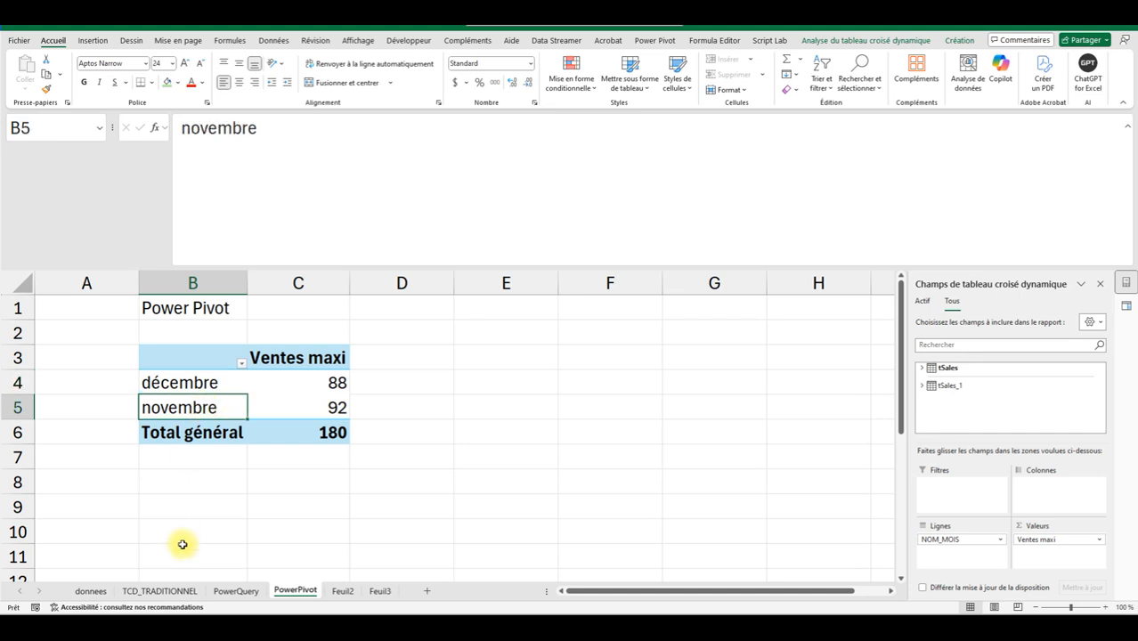
In the Power Pivot window, set the NOM_MOIS column to sort by the MOIS column
{"action": "left_click", "coordinate": [92, 591]}
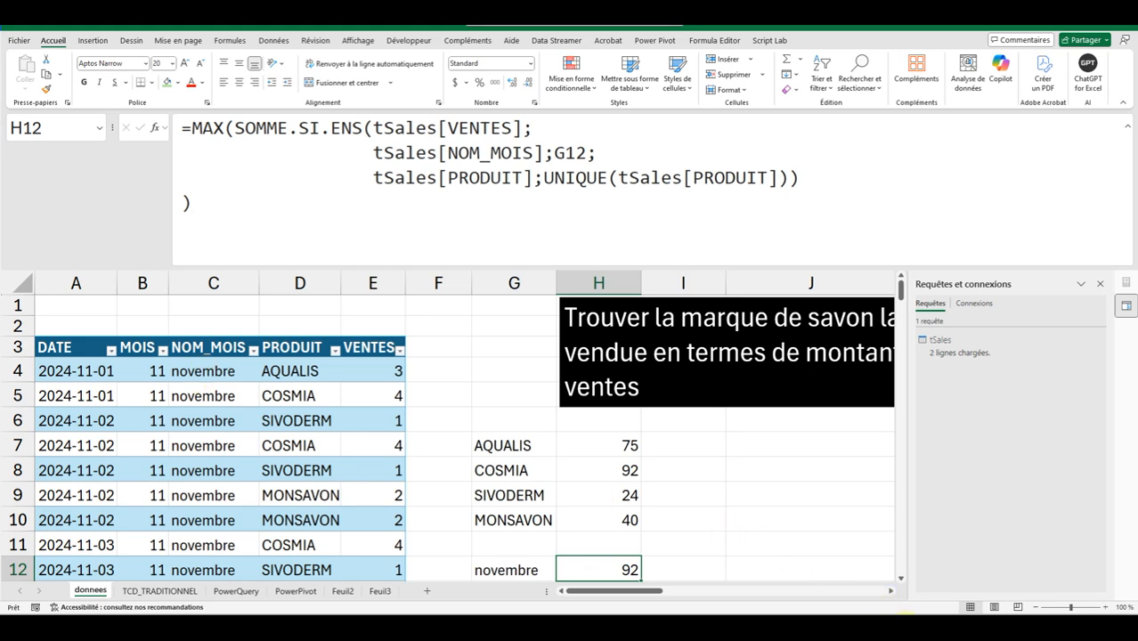
{"action": "mouse_move", "coordinate": [907, 624]}
{"action": "left_click", "coordinate": [985, 575]}
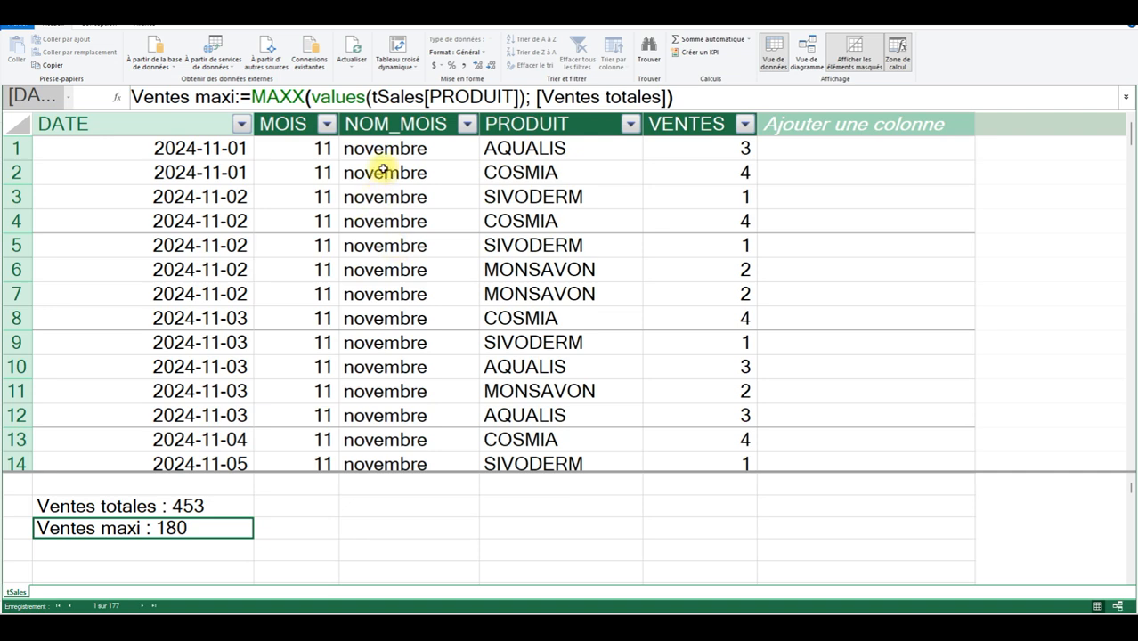
{"action": "left_click", "coordinate": [389, 117]}
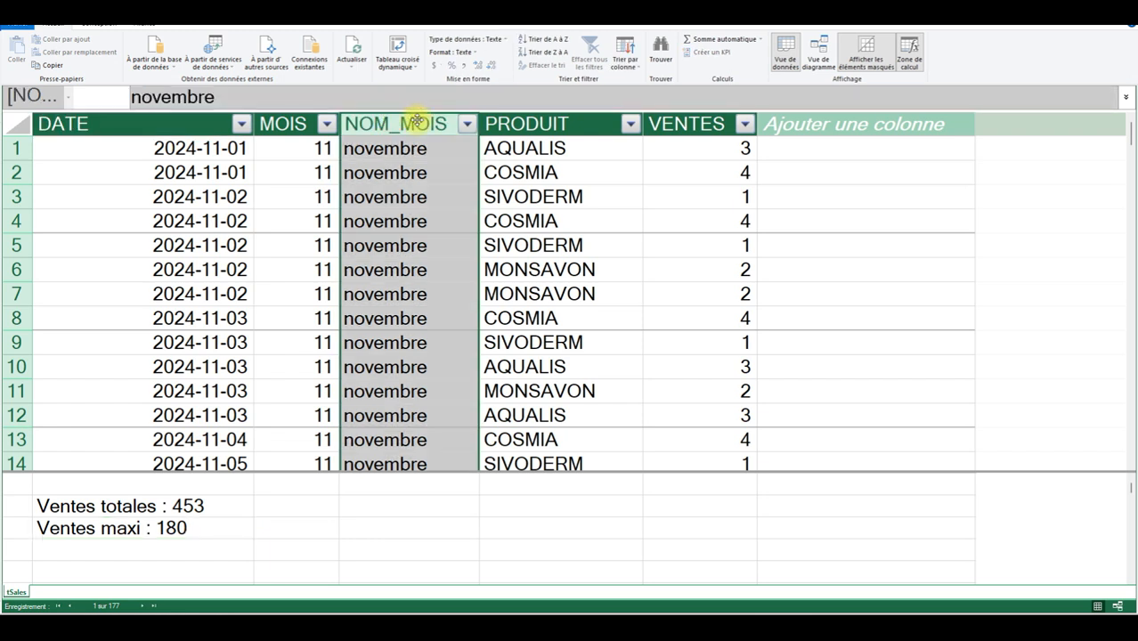
{"action": "left_click", "coordinate": [628, 66]}
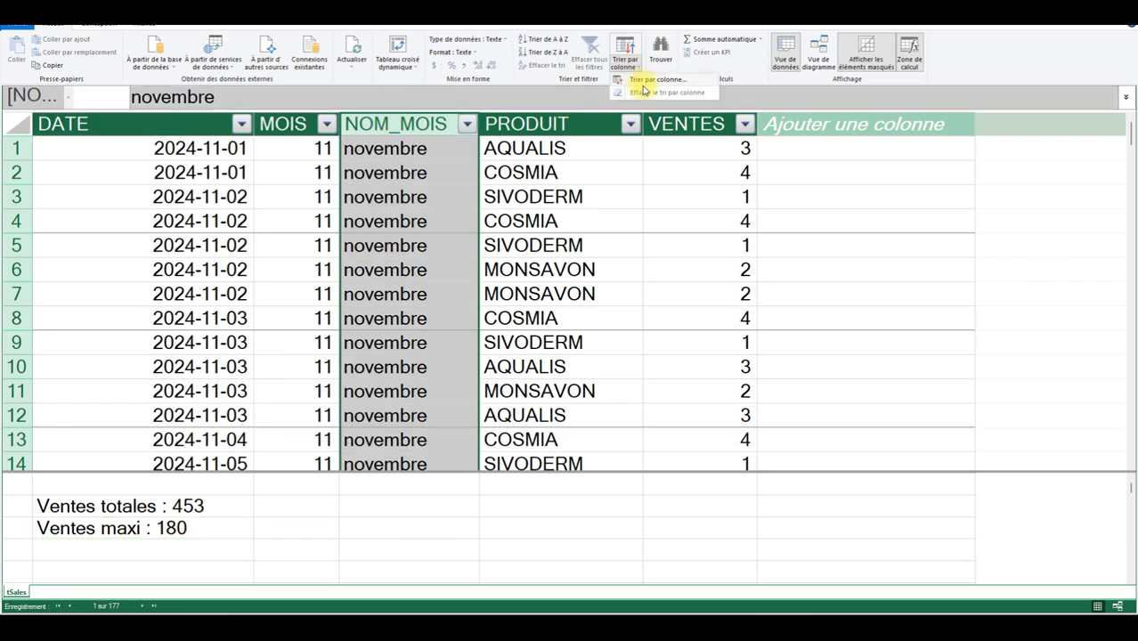
{"action": "left_click", "coordinate": [650, 80]}
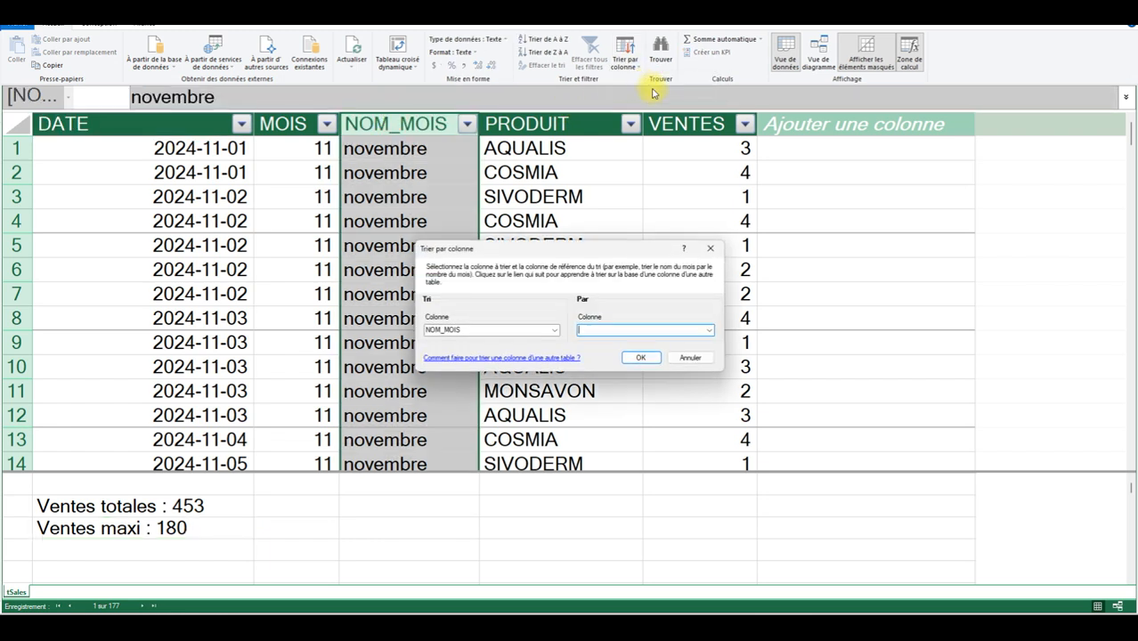
{"action": "left_click", "coordinate": [710, 331]}
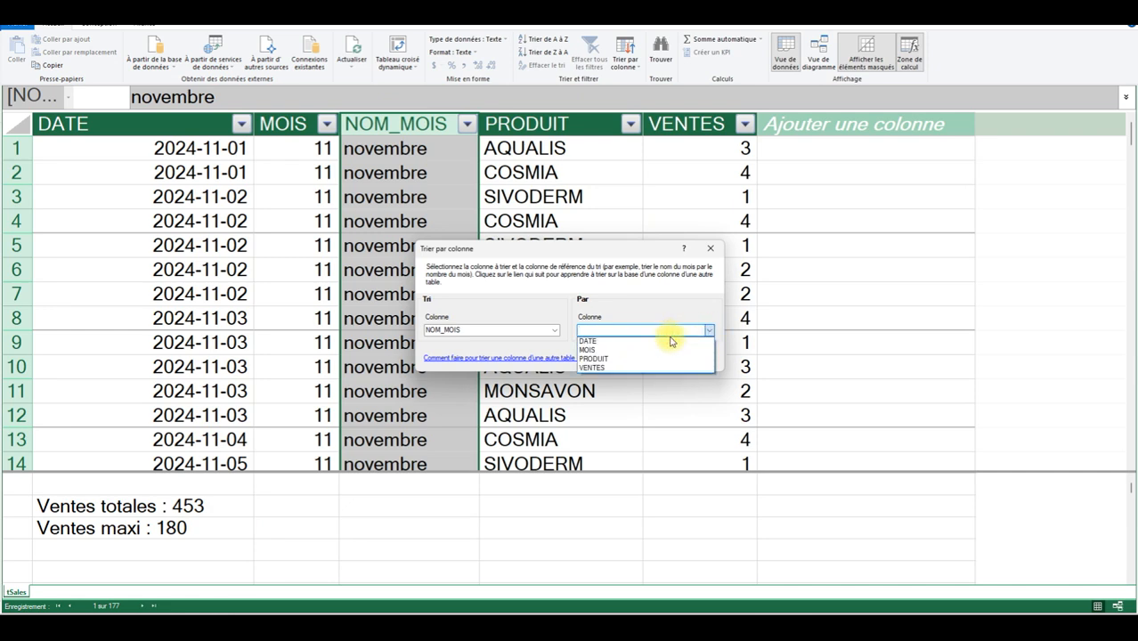
{"action": "left_click", "coordinate": [594, 350]}
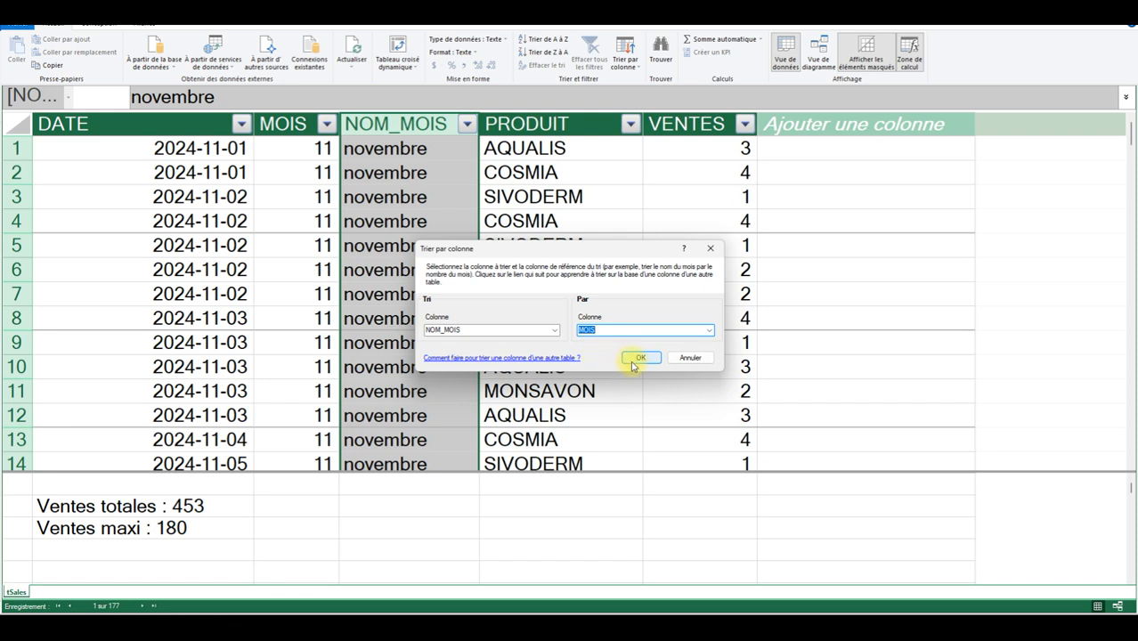
{"action": "left_click", "coordinate": [637, 358]}
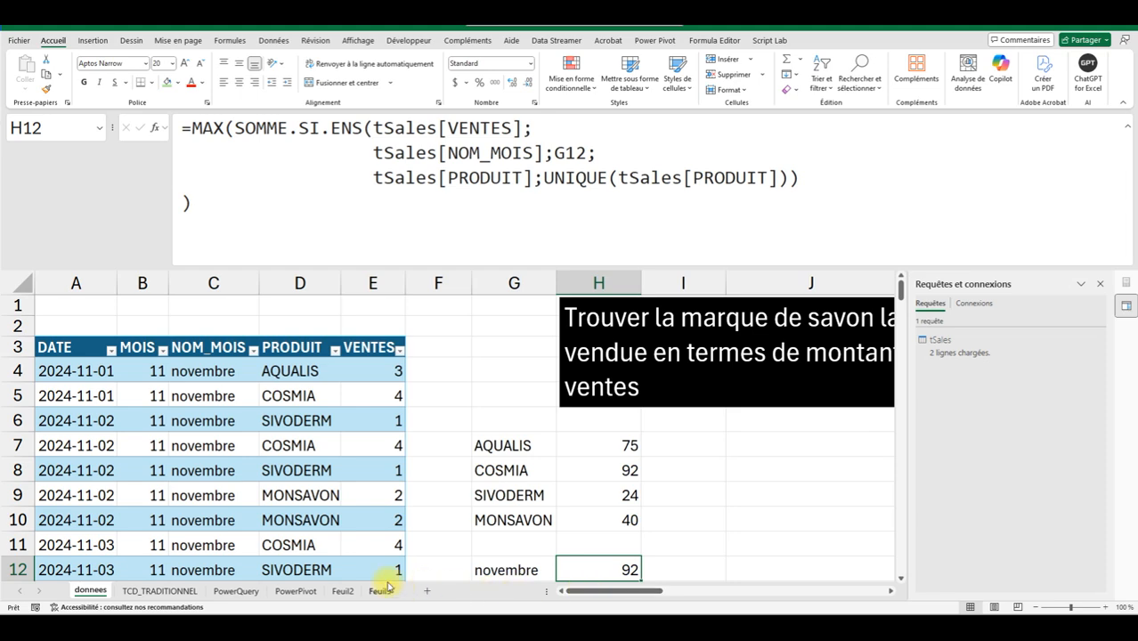
Collapse the formula bar in Excel on the PowerPivot sheet and compare its pivot table with the TCD_TRADITIONNEL one
{"action": "left_click", "coordinate": [281, 595]}
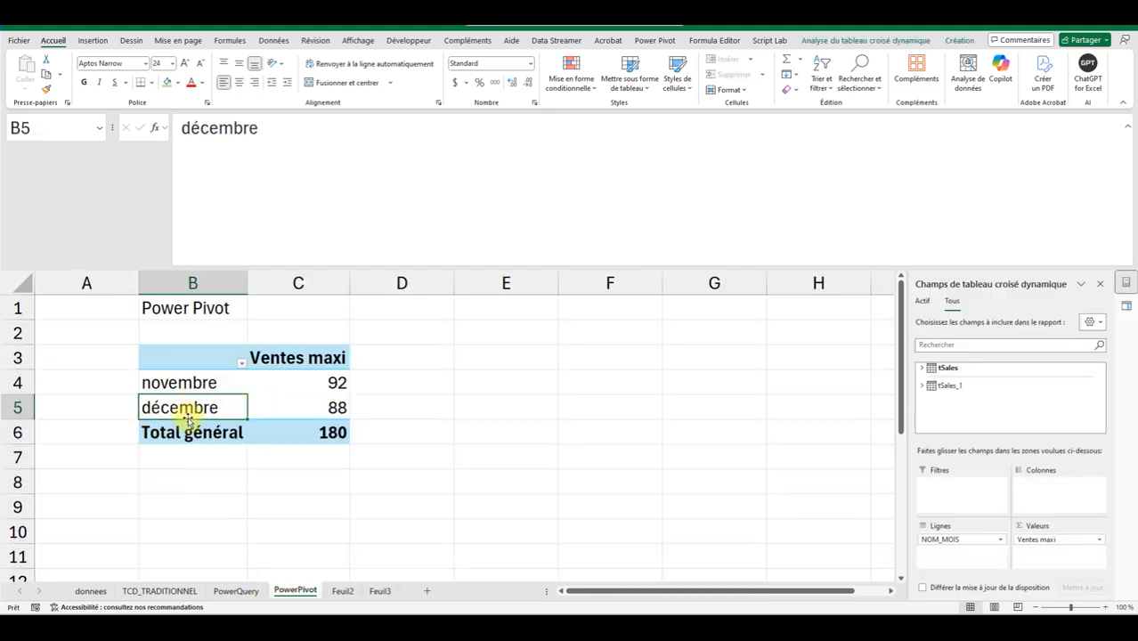
{"action": "left_click", "coordinate": [1128, 129]}
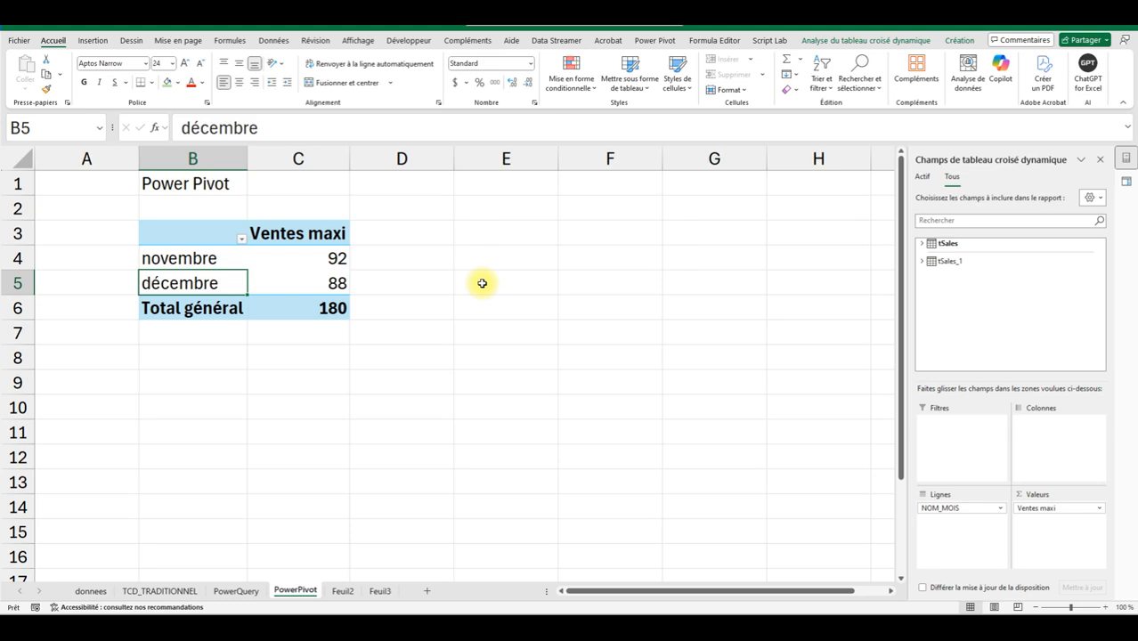
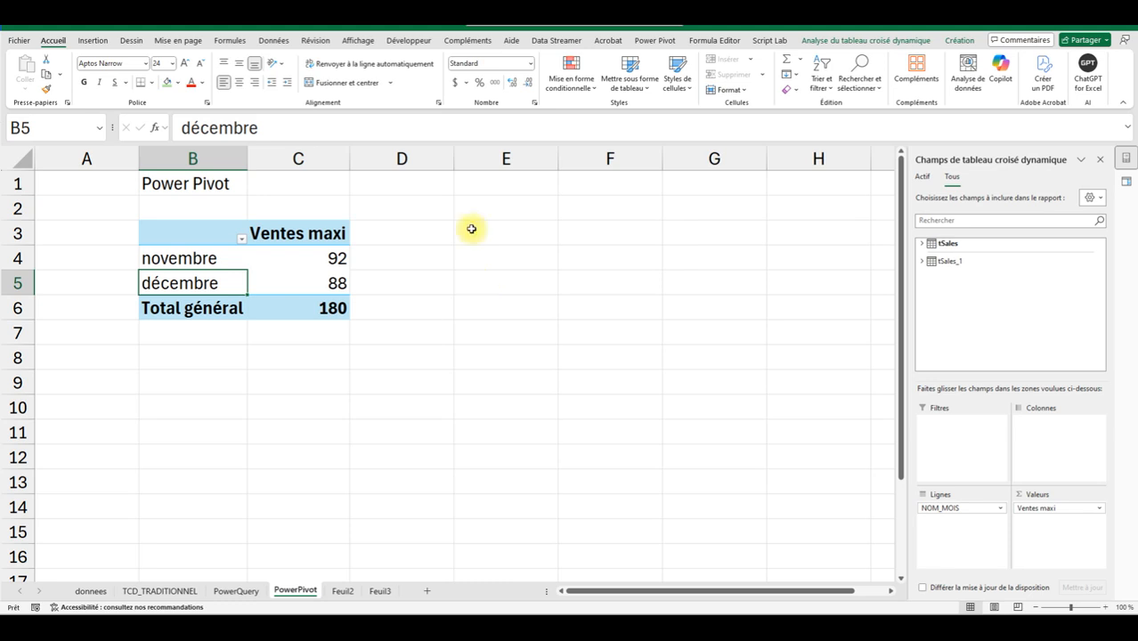
{"action": "left_click", "coordinate": [154, 592]}
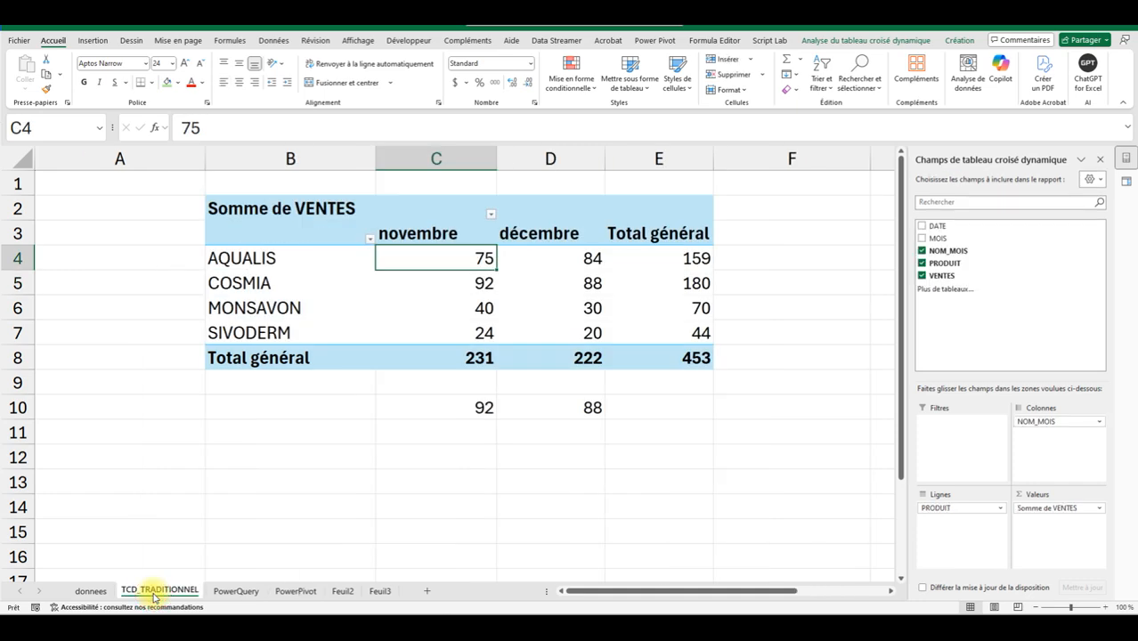
Switch to the donnees sheet and bring the monthly maximum formulas and the empty cells below them into view
{"action": "left_click", "coordinate": [89, 591]}
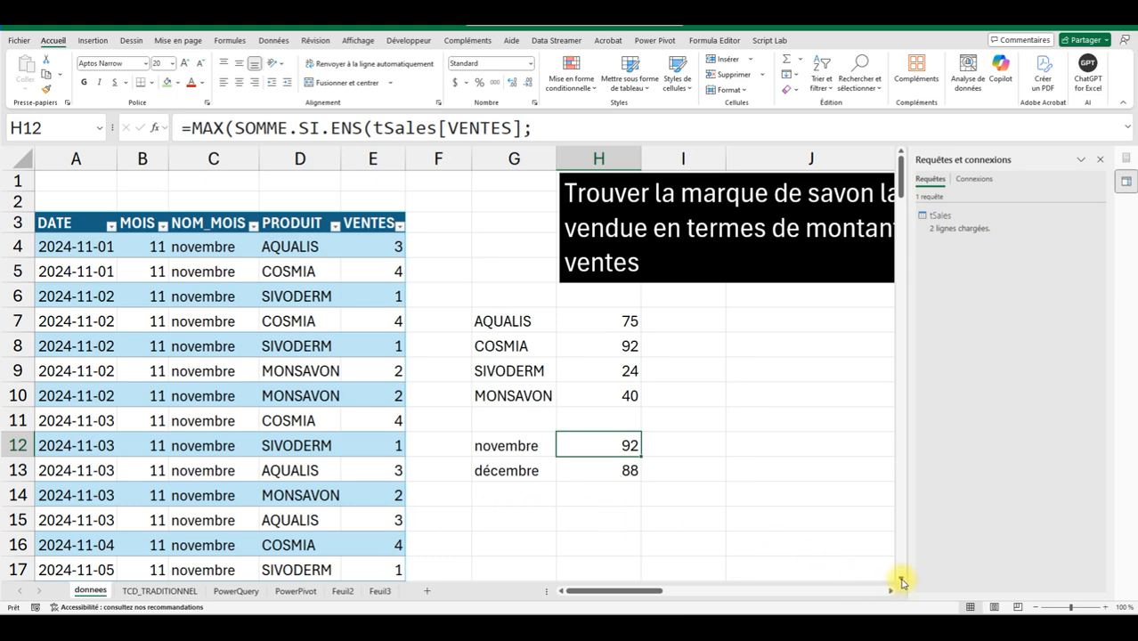
{"action": "left_click", "coordinate": [901, 578]}
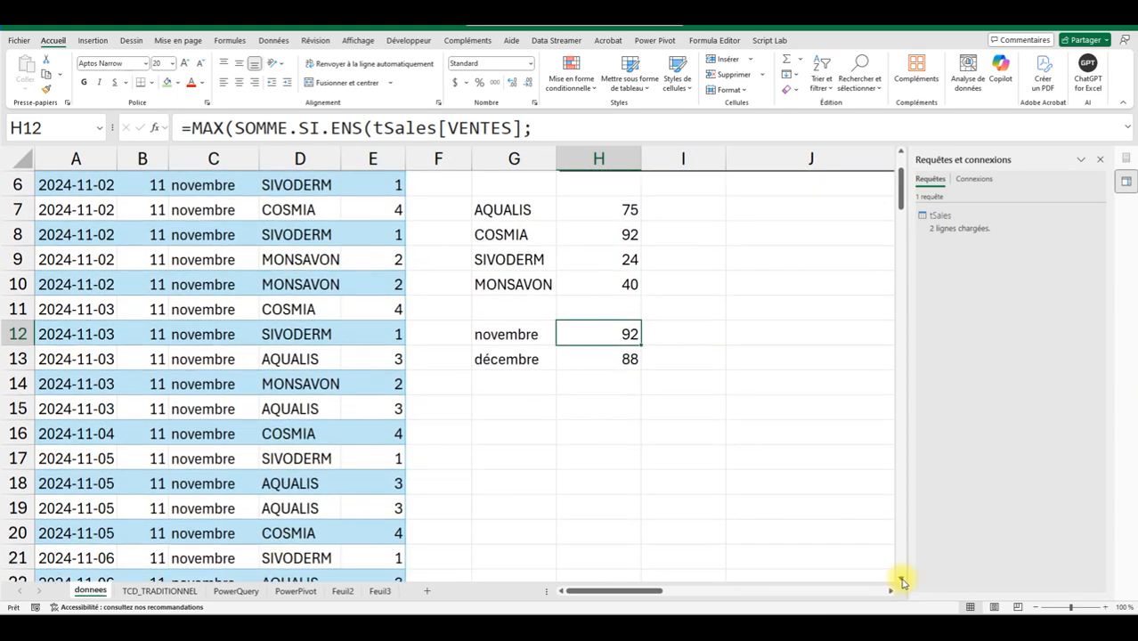
{"action": "left_click_drag", "start_coordinate": [515, 333], "coordinate": [587, 357]}
{"action": "left_click", "coordinate": [45, 75]}
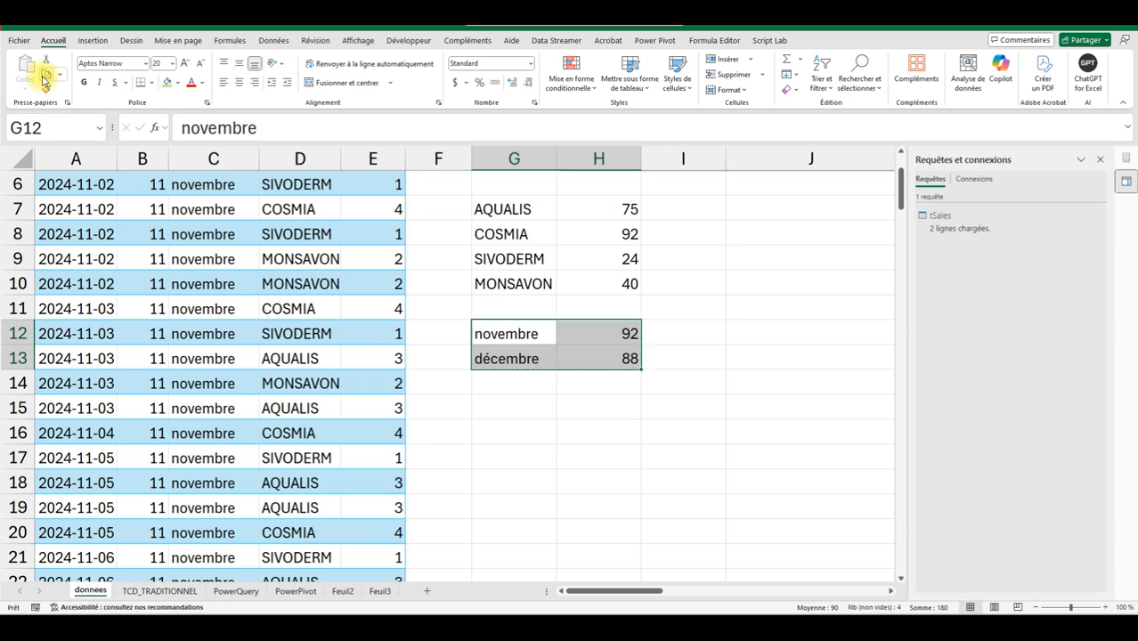
{"action": "left_click", "coordinate": [507, 405]}
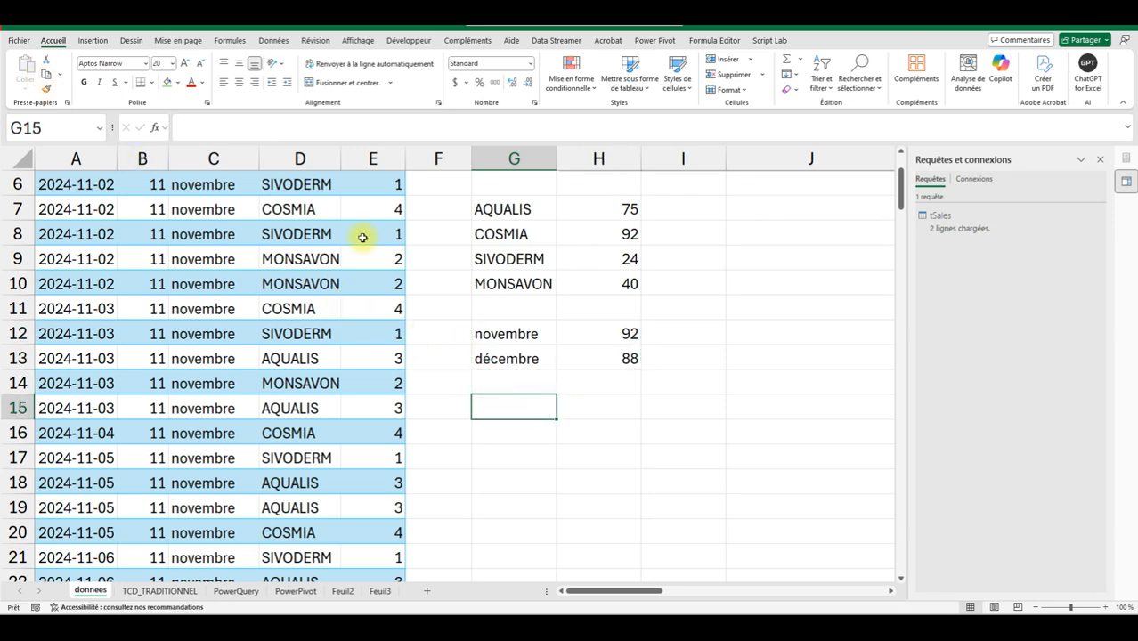
{"action": "left_click", "coordinate": [250, 125]}
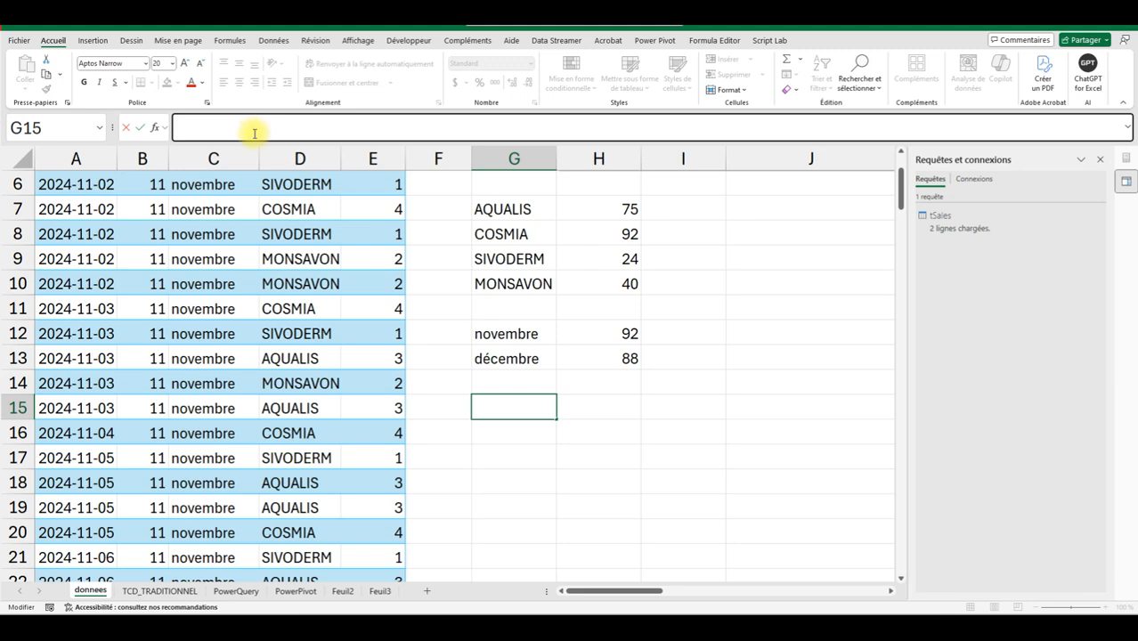
{"action": "left_click", "coordinate": [540, 451]}
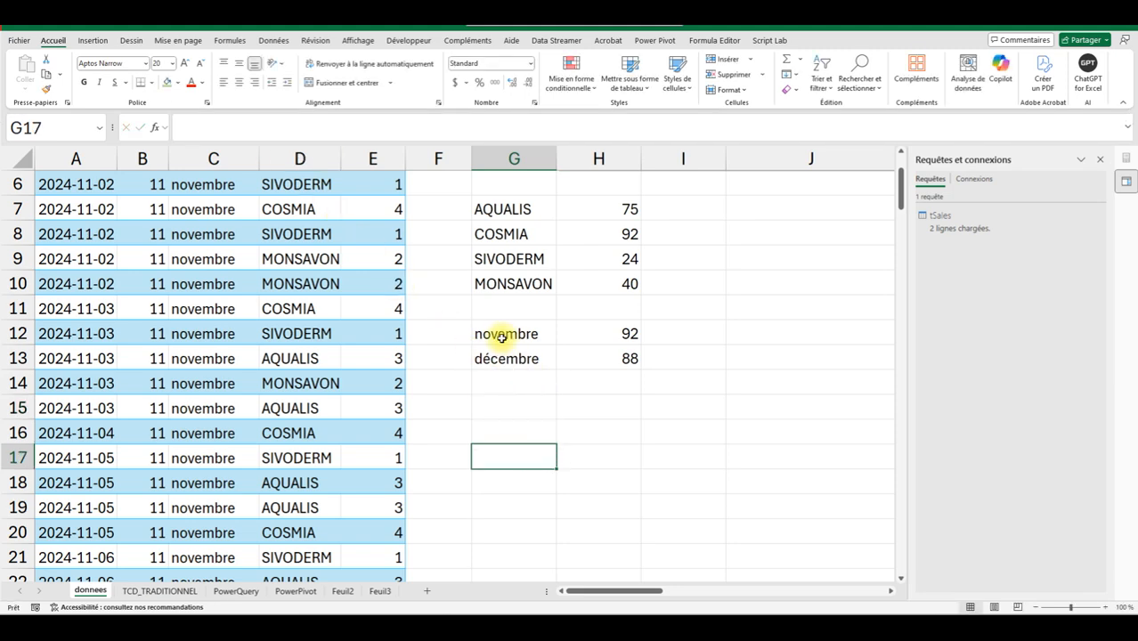
Copy the novembre and décembre block G12:H13 and paste it starting at G16
{"action": "left_click_drag", "start_coordinate": [508, 335], "coordinate": [577, 348]}
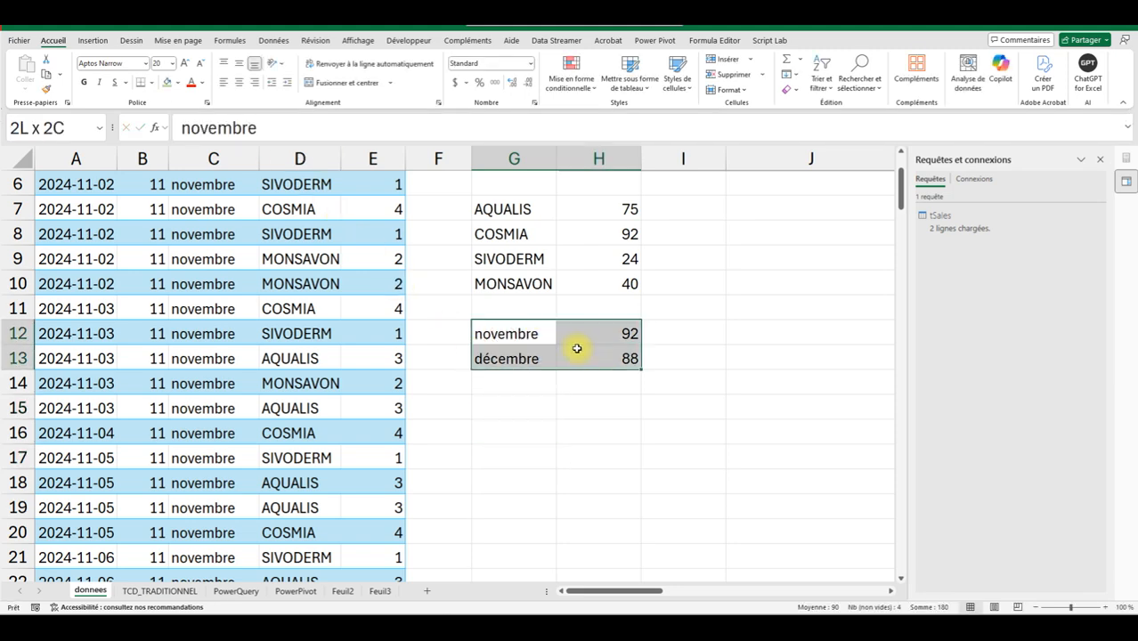
{"action": "left_click", "coordinate": [46, 73]}
{"action": "left_click", "coordinate": [483, 431]}
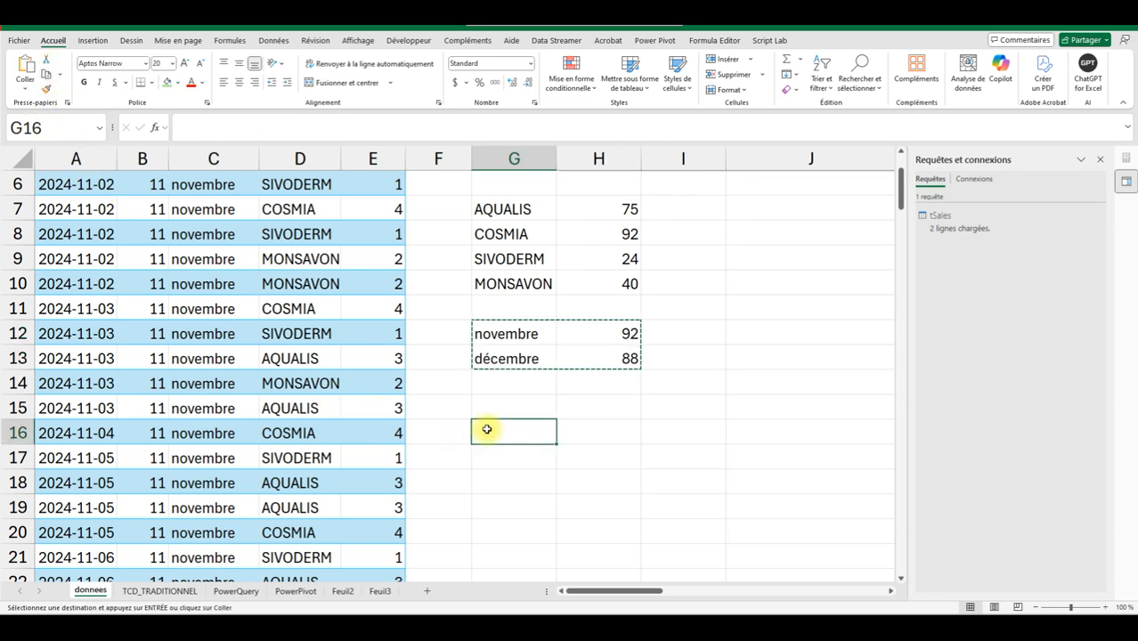
{"action": "key", "text": "Return"}
Edit H16's formula to use tSales[DATE] as the second criteria range and UNIQUE(tSales[DATE]) as its criteria
{"action": "left_click", "coordinate": [618, 431]}
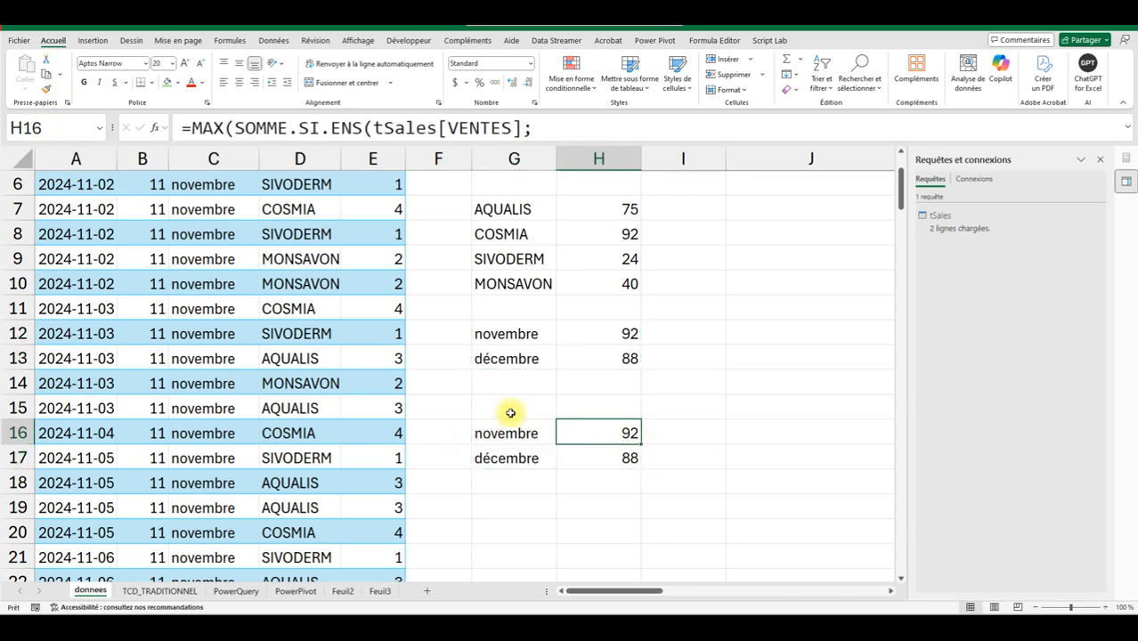
{"action": "left_click", "coordinate": [1128, 130]}
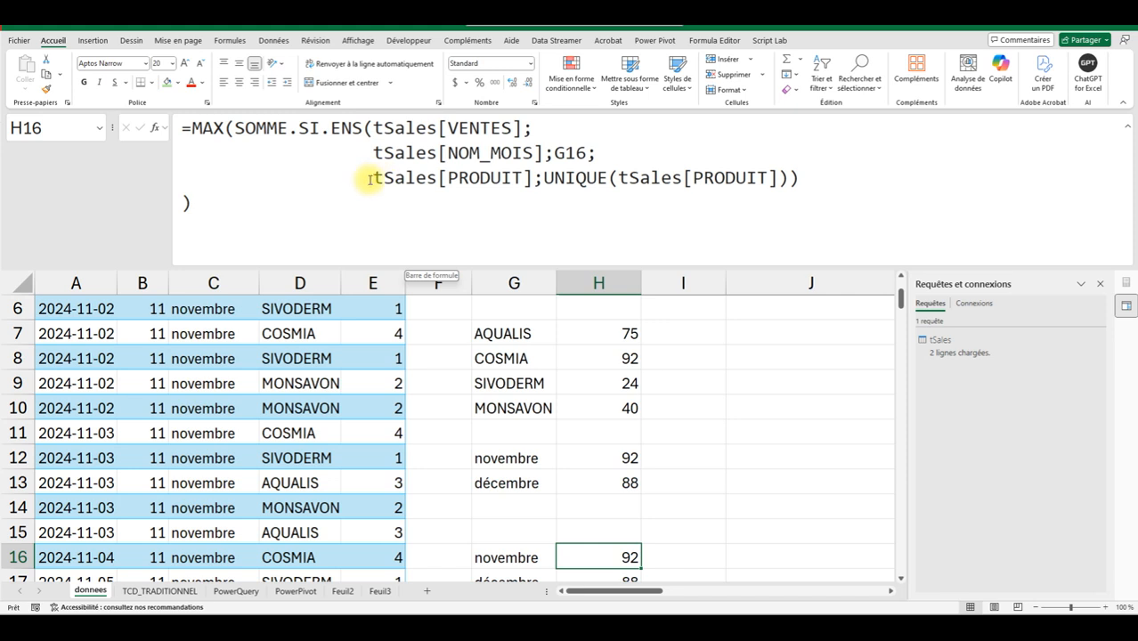
{"action": "left_click_drag", "start_coordinate": [372, 178], "coordinate": [526, 181]}
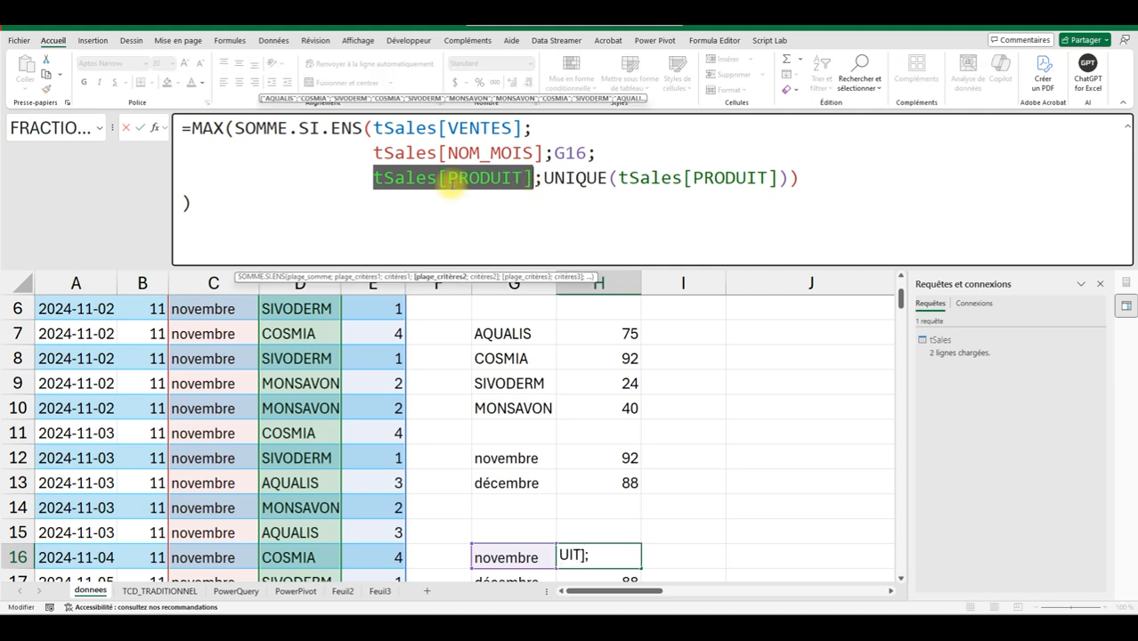
{"action": "left_click", "coordinate": [448, 178]}
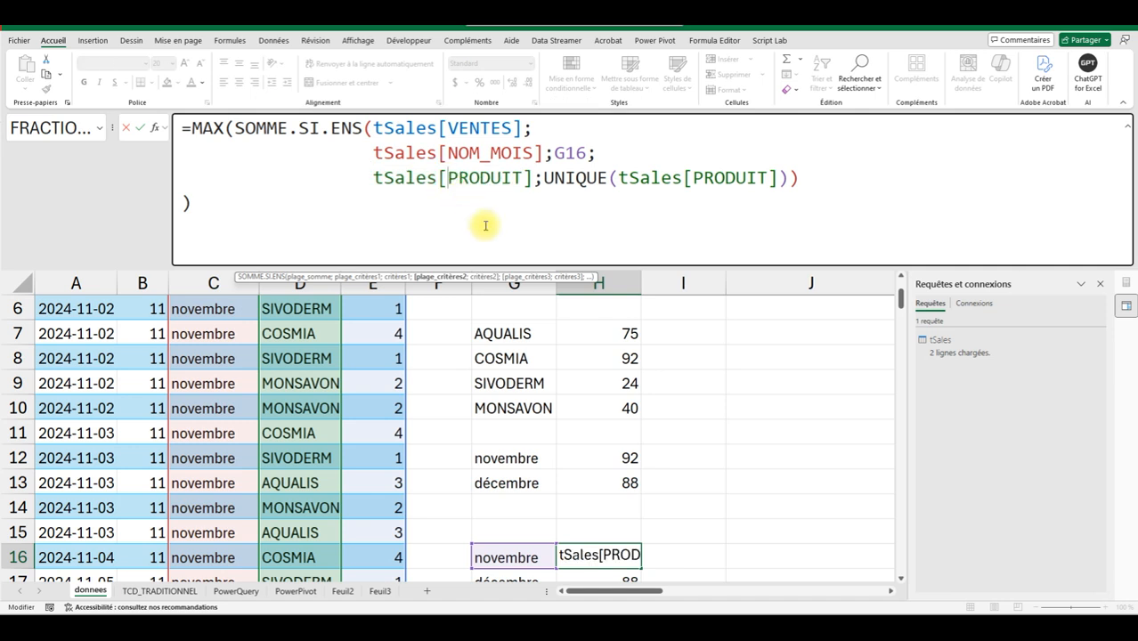
{"action": "type", "text": "da"}
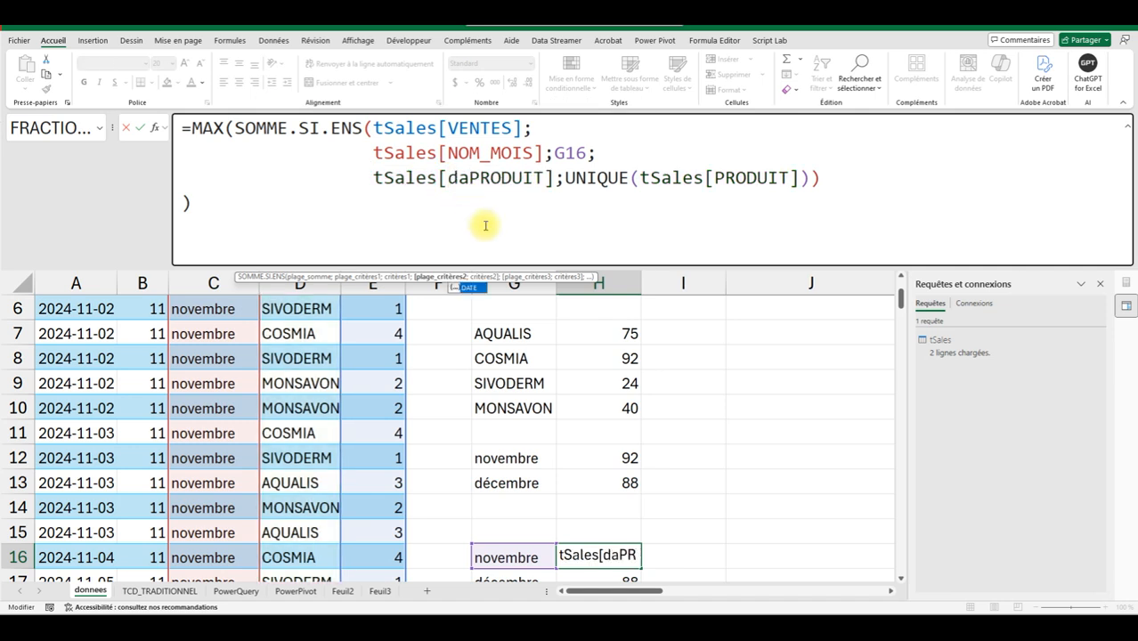
{"action": "key", "text": "Tab"}
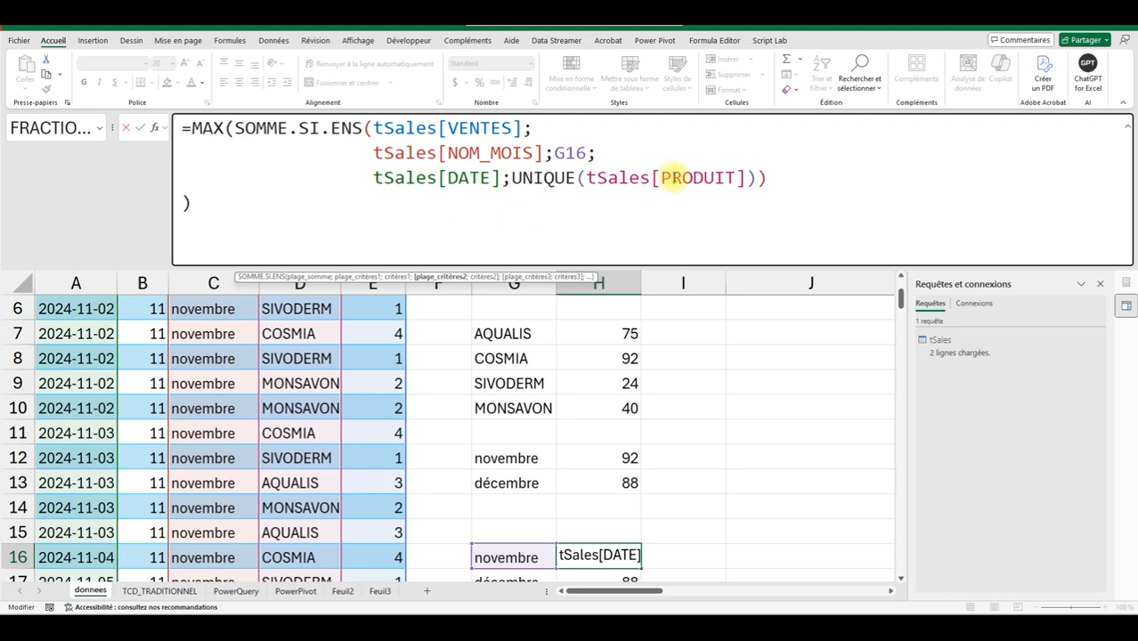
{"action": "left_click", "coordinate": [673, 176]}
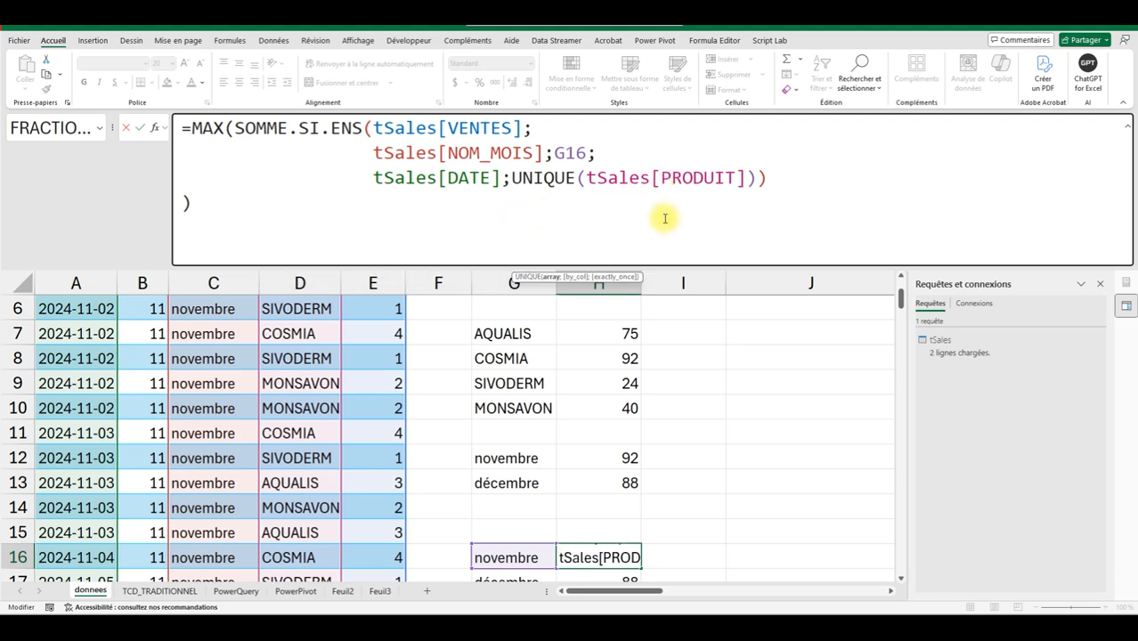
{"action": "type", "text": "dat"}
{"action": "key", "text": "Tab"}
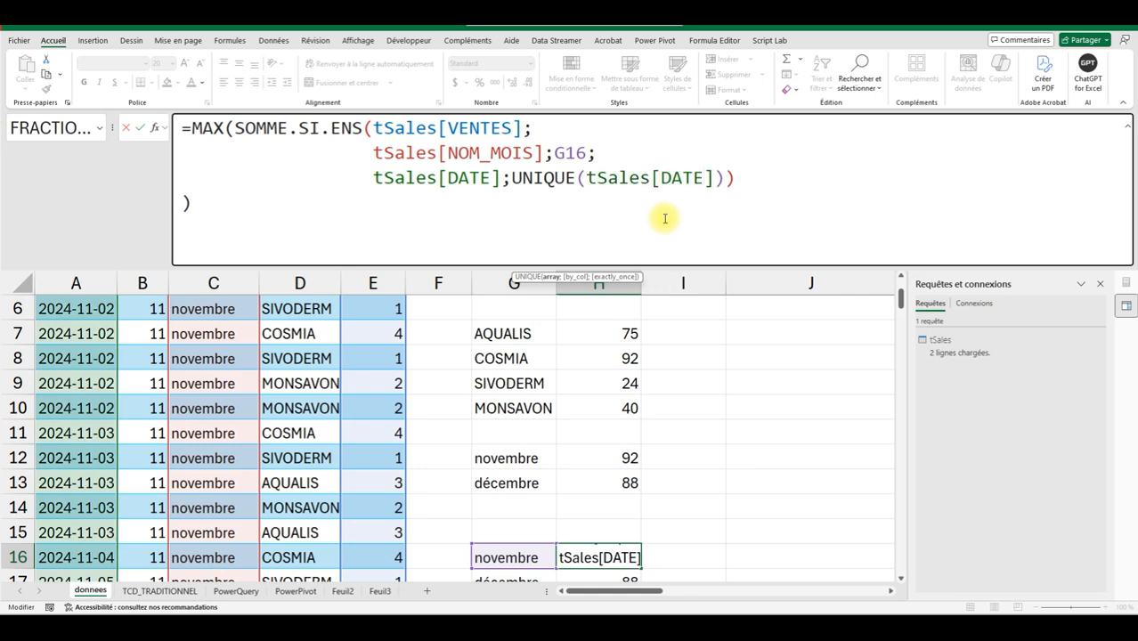
{"action": "left_click", "coordinate": [140, 129]}
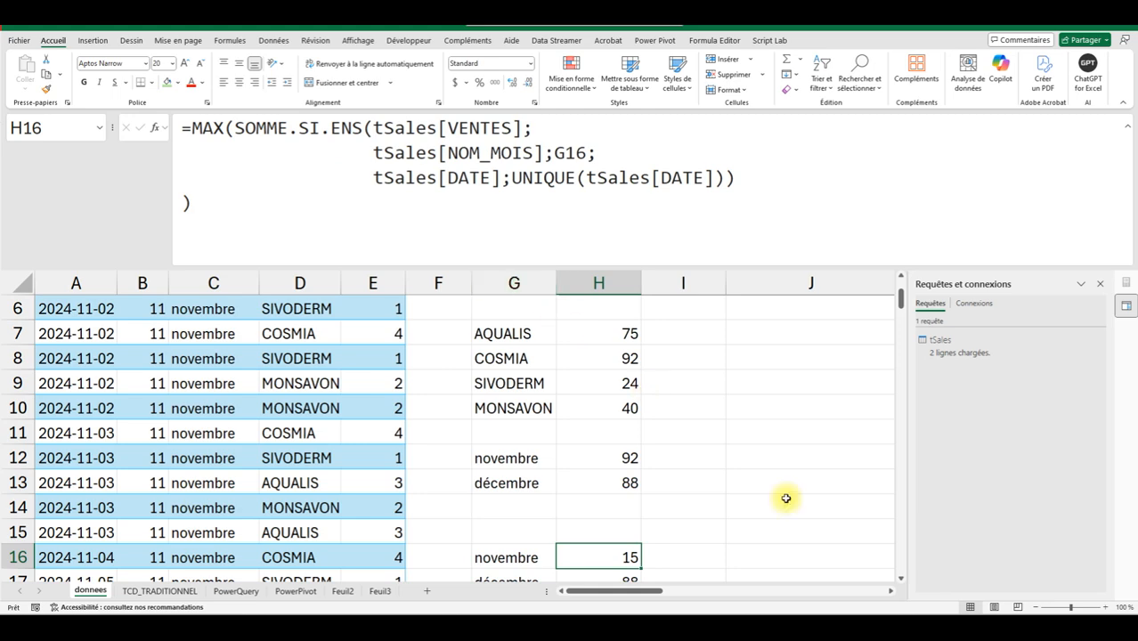
Fill H16's daily maximum formula down to H17 for décembre and check the copied formula
{"action": "left_click", "coordinate": [900, 578]}
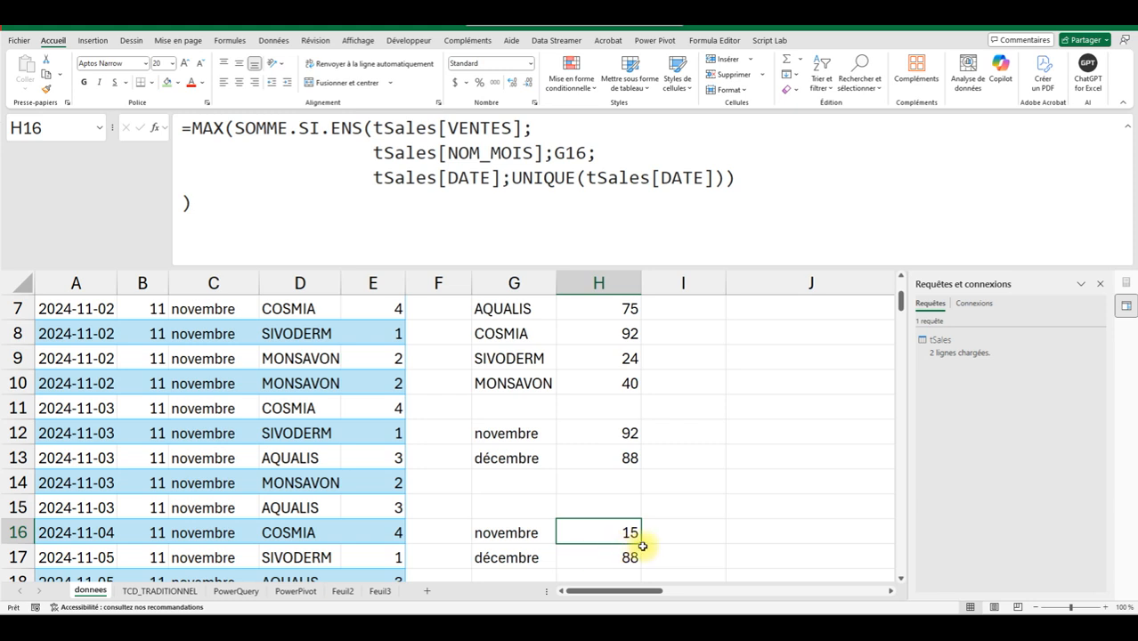
{"action": "left_click_drag", "start_coordinate": [642, 544], "coordinate": [628, 559]}
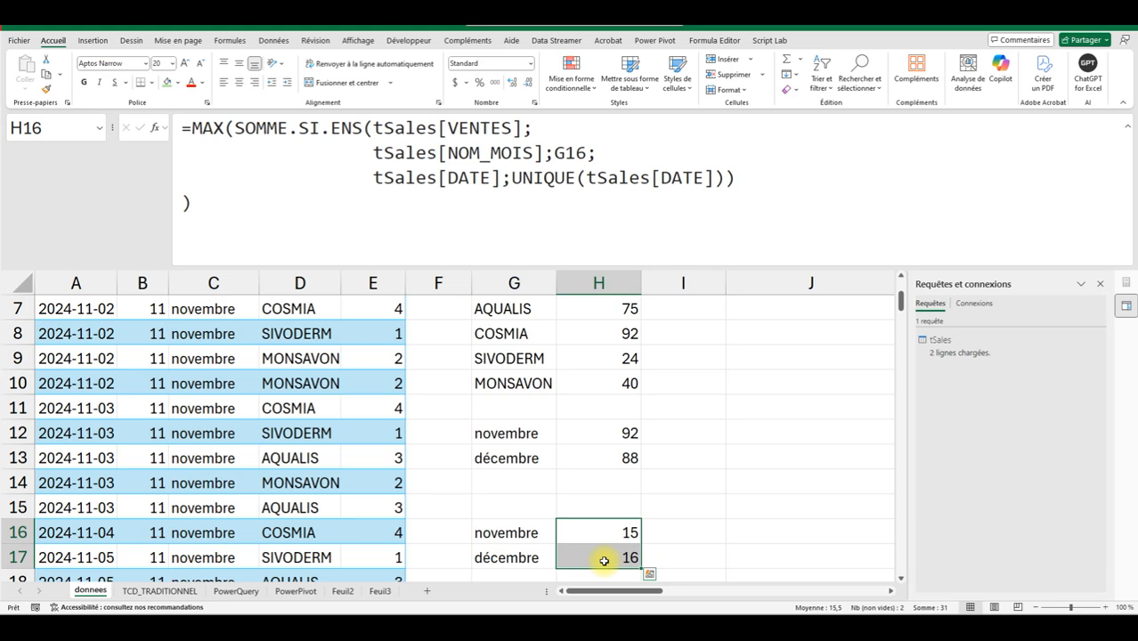
{"action": "left_click", "coordinate": [604, 561]}
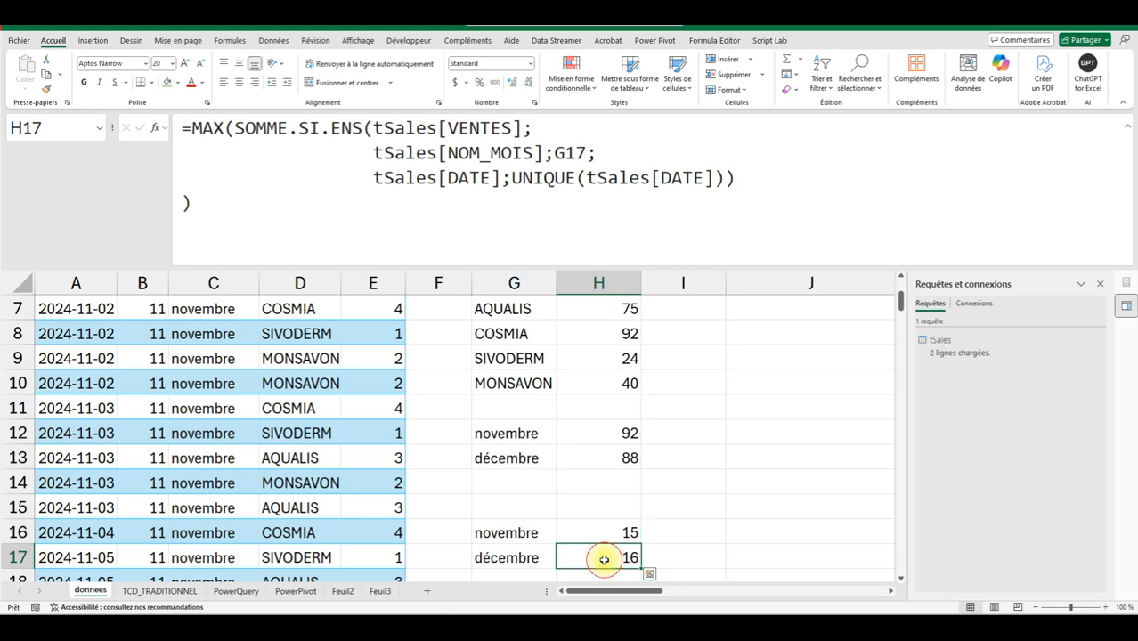
On the TCD_TRADITIONNEL sheet, collapse the formula bar and copy the whole pivot table B2:E8 to B14
{"action": "left_click", "coordinate": [173, 591]}
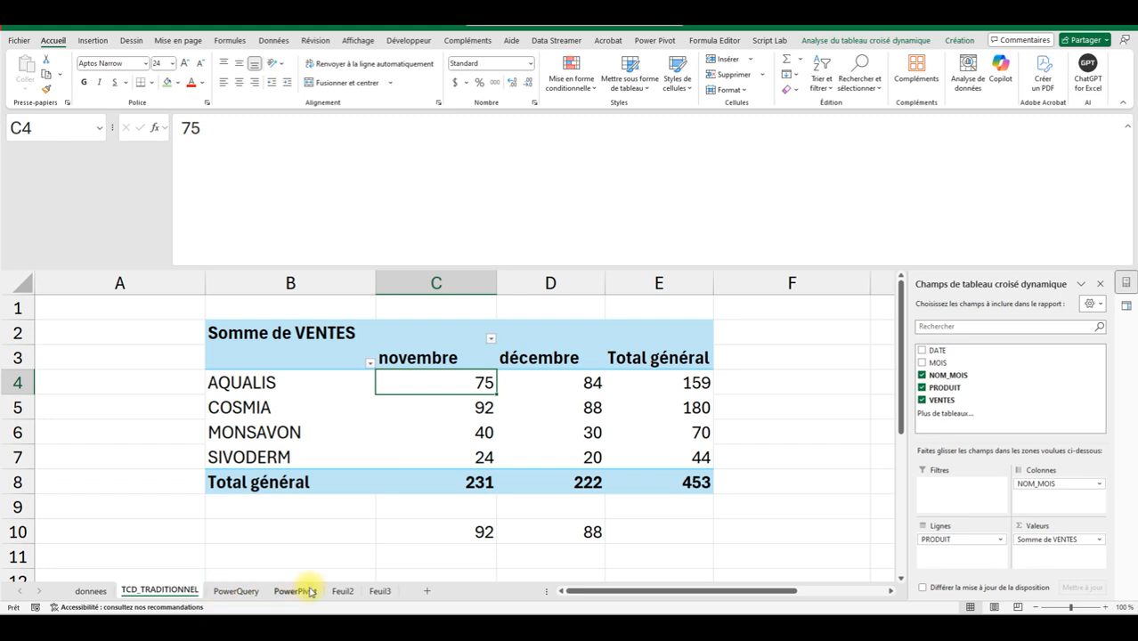
{"action": "scroll", "coordinate": [414, 540], "scroll_direction": "down", "scroll_amount": 1}
{"action": "scroll", "coordinate": [414, 541], "scroll_direction": "up", "scroll_amount": 1}
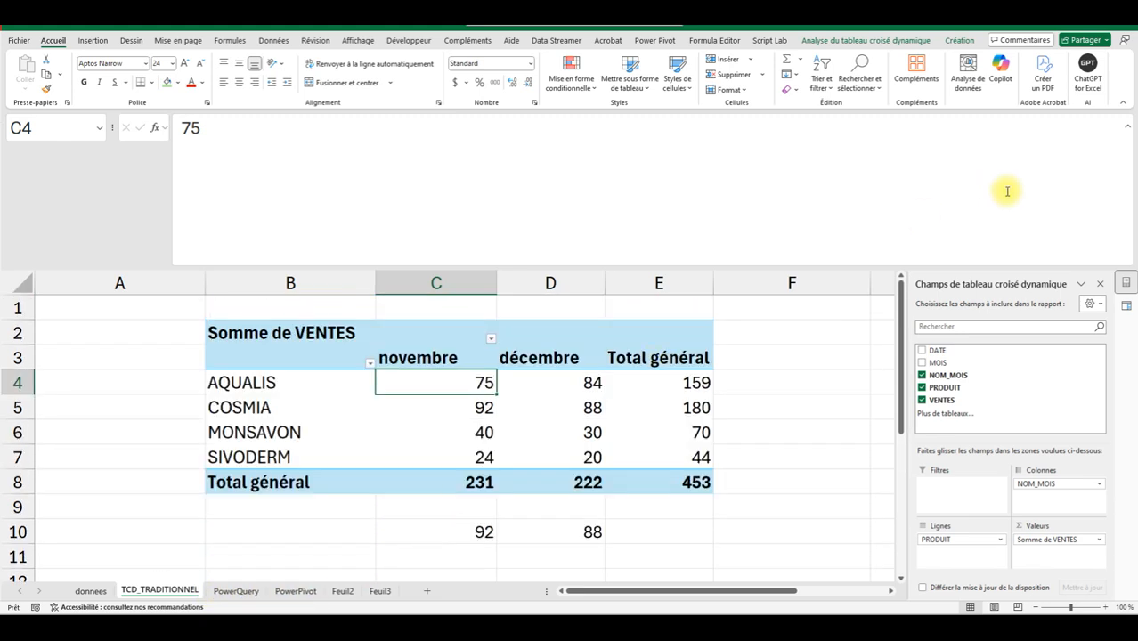
{"action": "left_click", "coordinate": [1128, 127]}
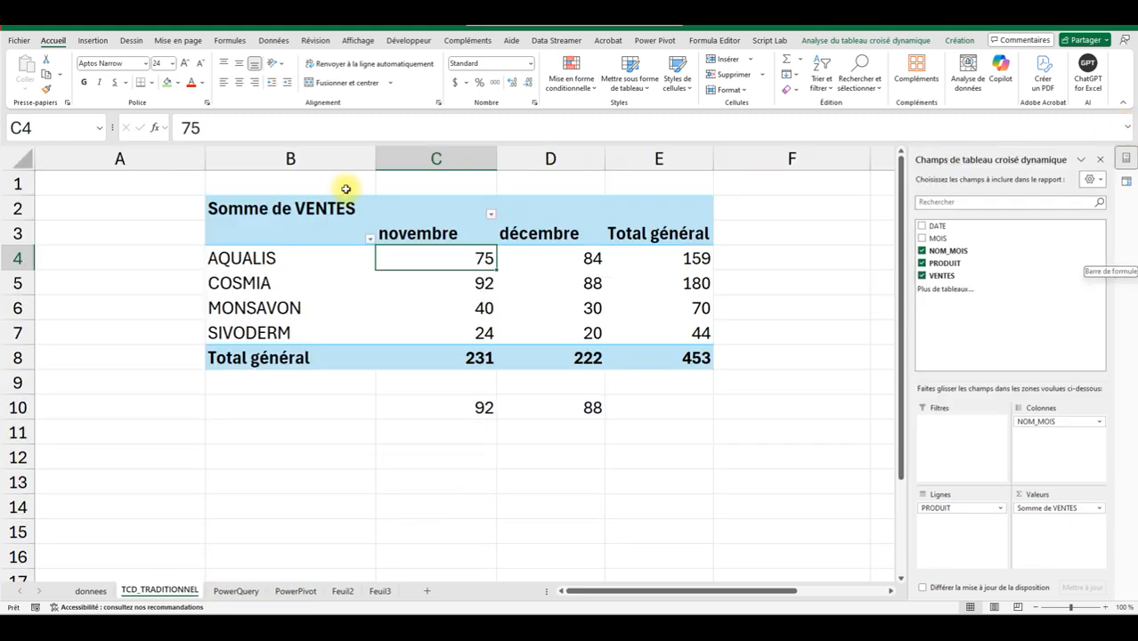
{"action": "left_click", "coordinate": [216, 208]}
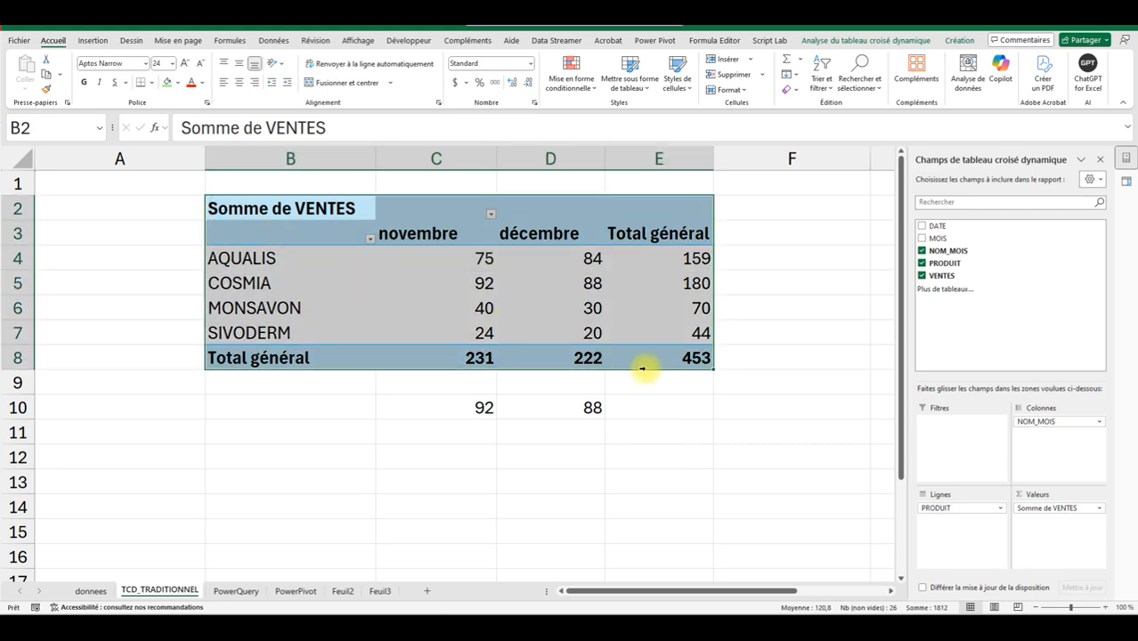
{"action": "left_click", "coordinate": [46, 75]}
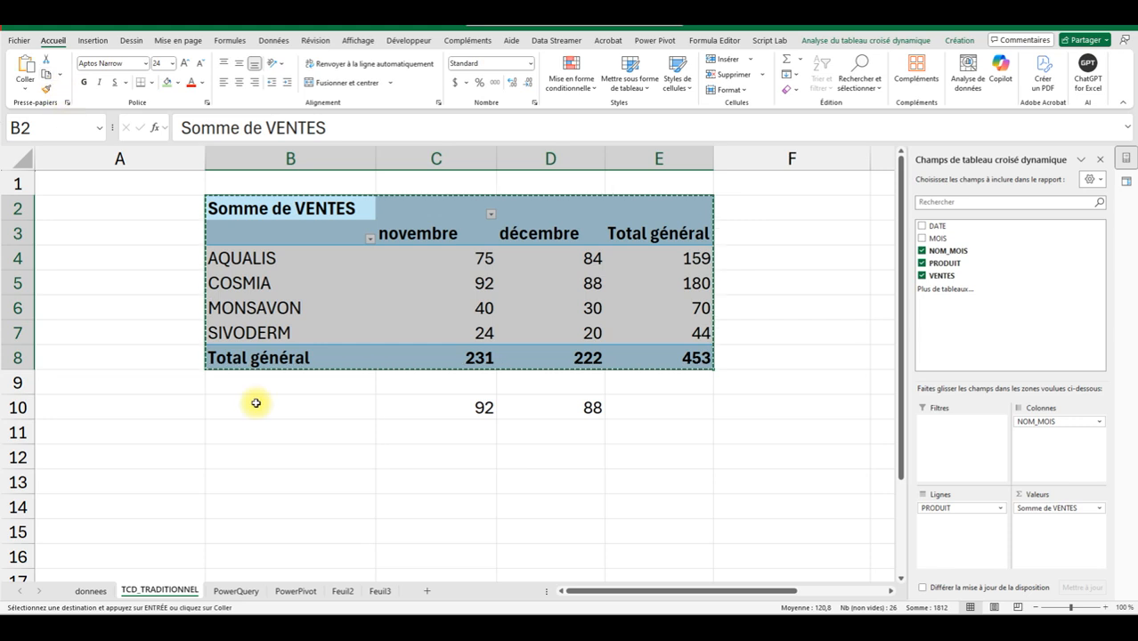
{"action": "left_click", "coordinate": [300, 512]}
{"action": "left_click", "coordinate": [25, 68]}
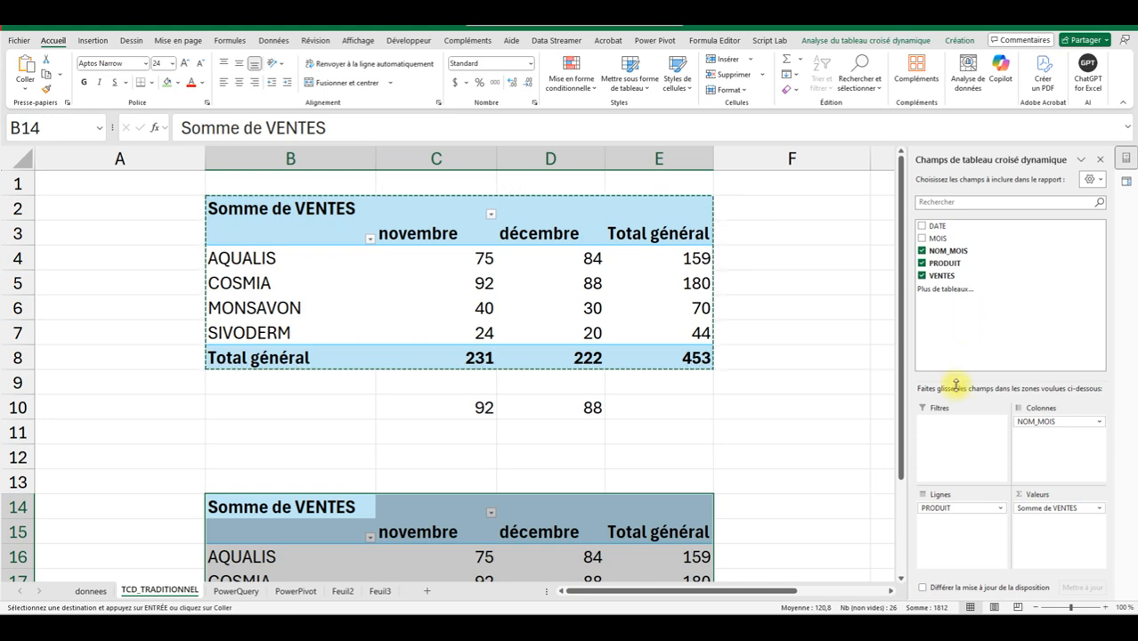
In the copied pivot table, replace PRODUIT with DATE in the rows, removing the Mois (DATE) and Jours (DATE) groupings
{"action": "left_click_drag", "start_coordinate": [942, 507], "coordinate": [812, 459]}
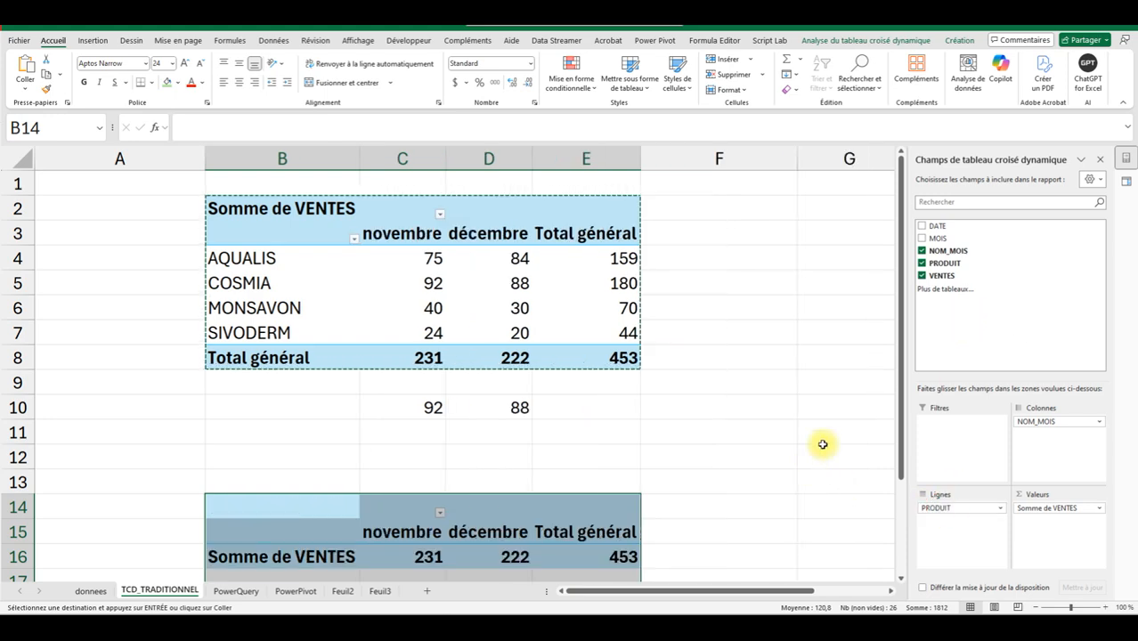
{"action": "left_click", "coordinate": [924, 228]}
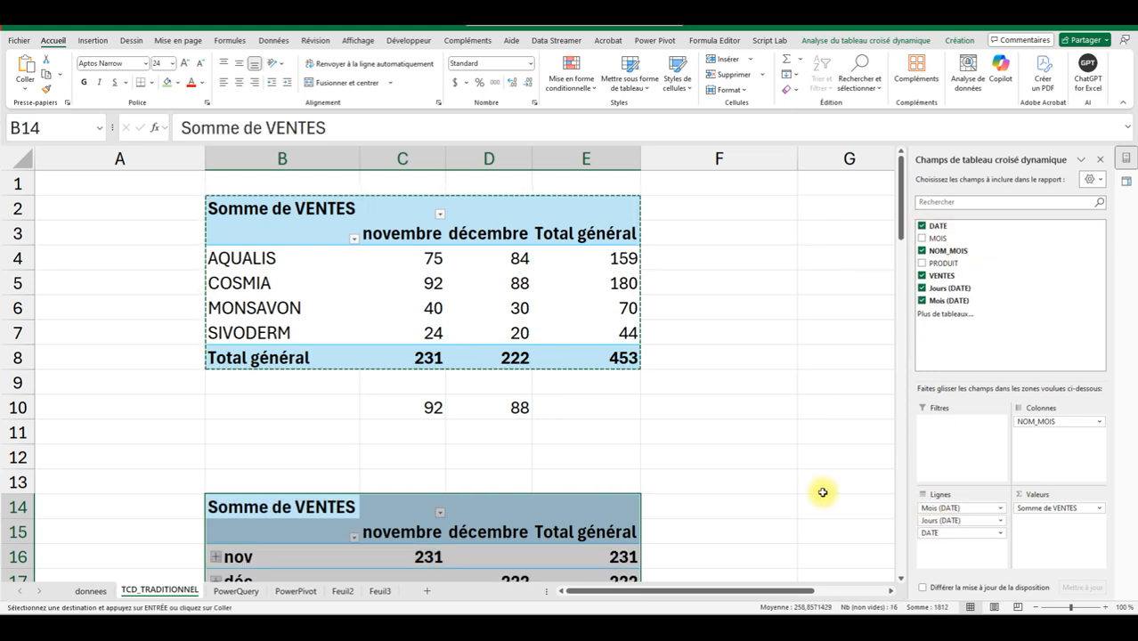
{"action": "scroll", "coordinate": [829, 495], "scroll_direction": "down", "scroll_amount": 4}
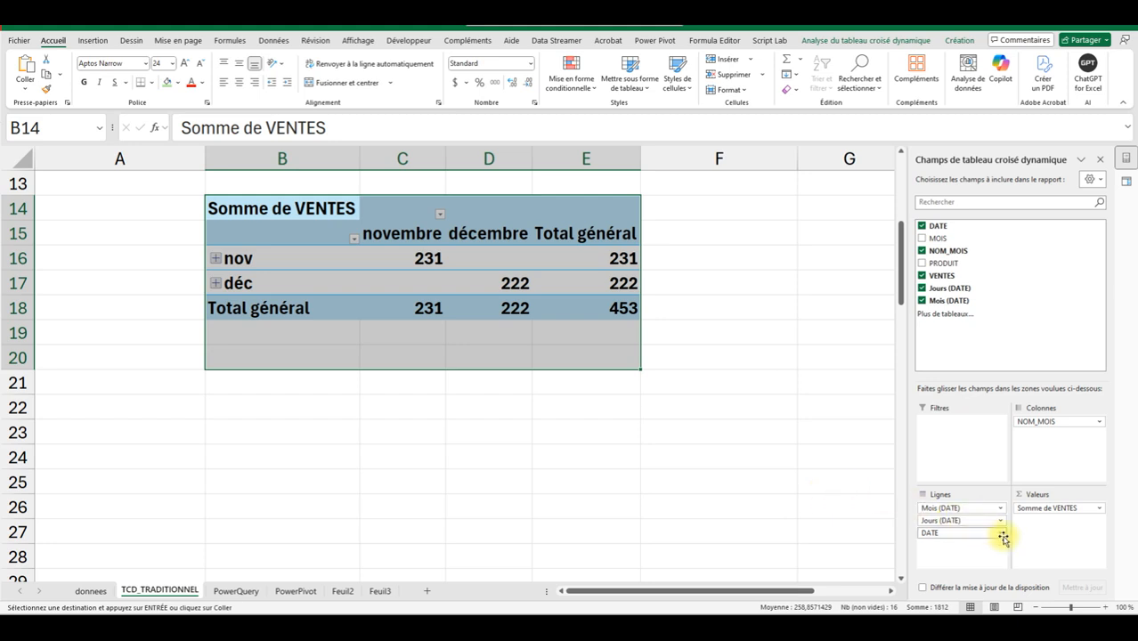
{"action": "left_click_drag", "start_coordinate": [951, 508], "coordinate": [853, 496]}
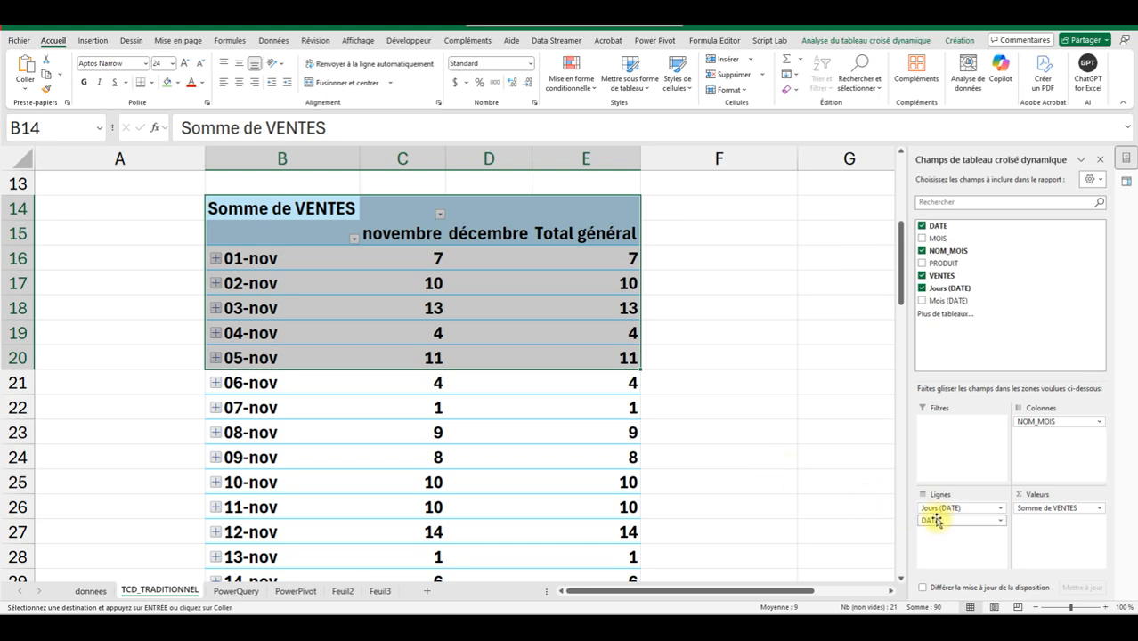
{"action": "left_click_drag", "start_coordinate": [957, 512], "coordinate": [827, 481]}
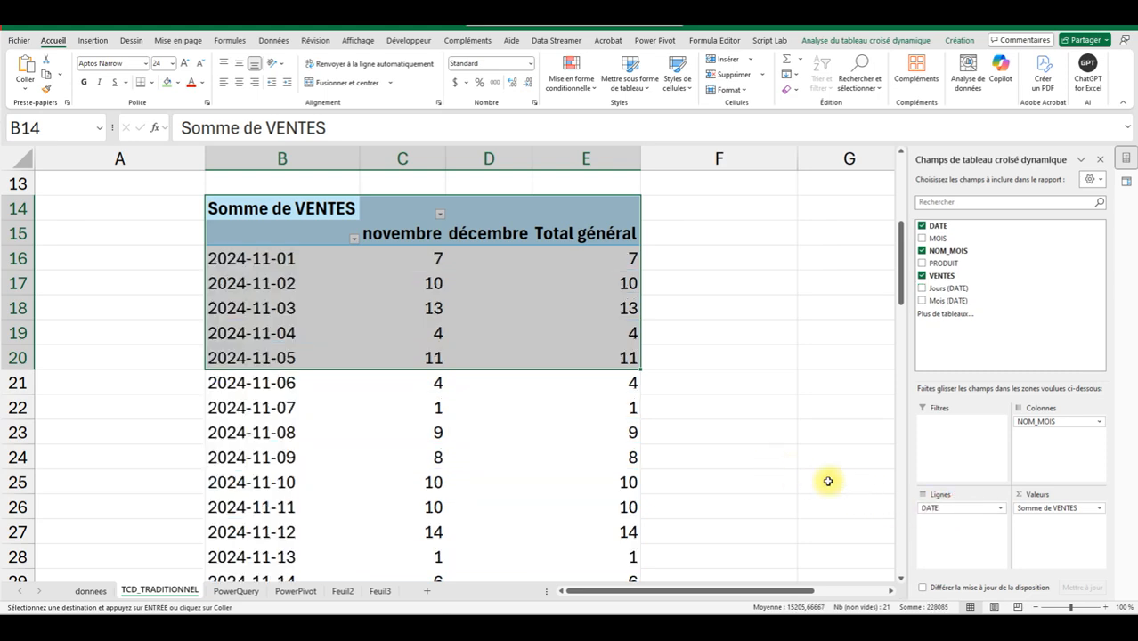
Review the daily sales in the second pivot table from its first date down to the grand total
{"action": "left_click", "coordinate": [578, 347]}
{"action": "scroll", "coordinate": [579, 348], "scroll_direction": "down", "scroll_amount": 12}
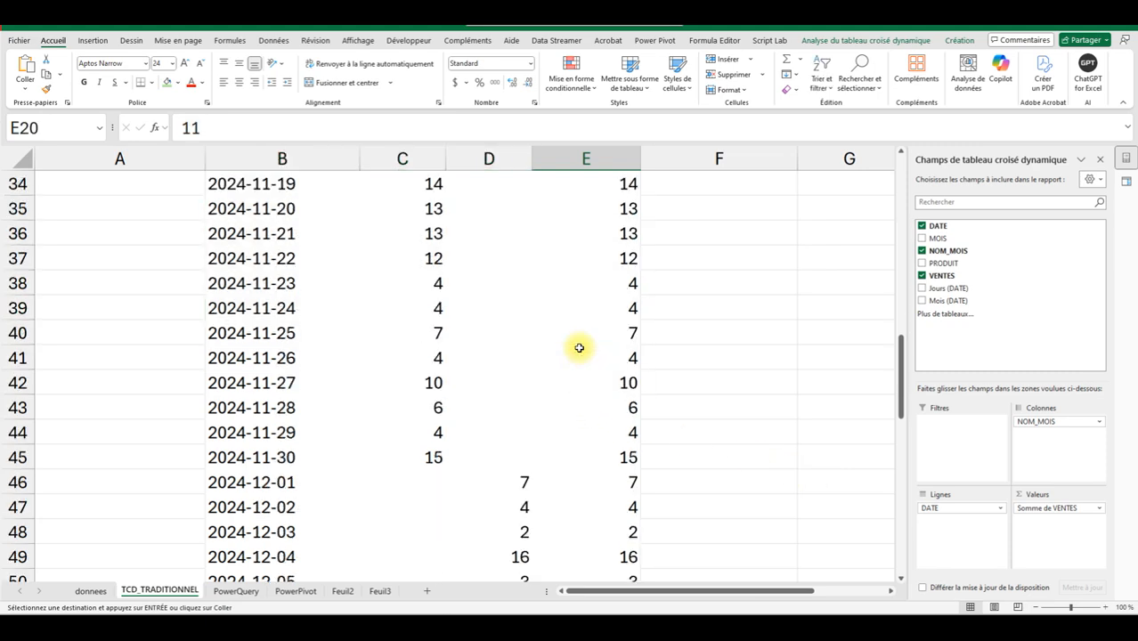
{"action": "scroll", "coordinate": [580, 348], "scroll_direction": "up", "scroll_amount": 16}
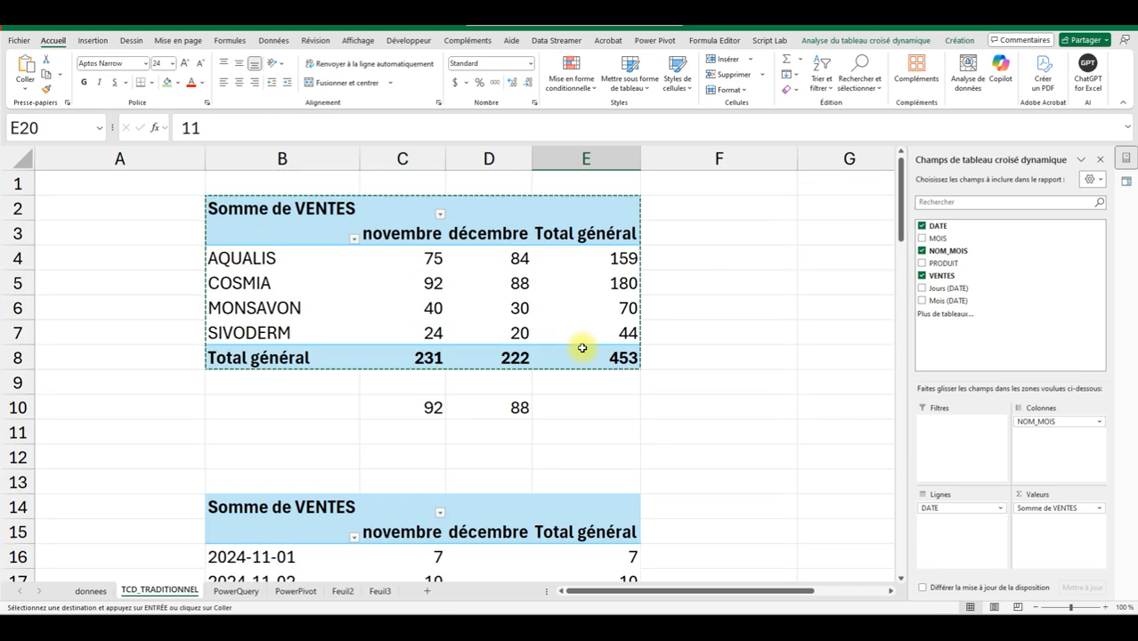
{"action": "scroll", "coordinate": [581, 347], "scroll_direction": "down", "scroll_amount": 4}
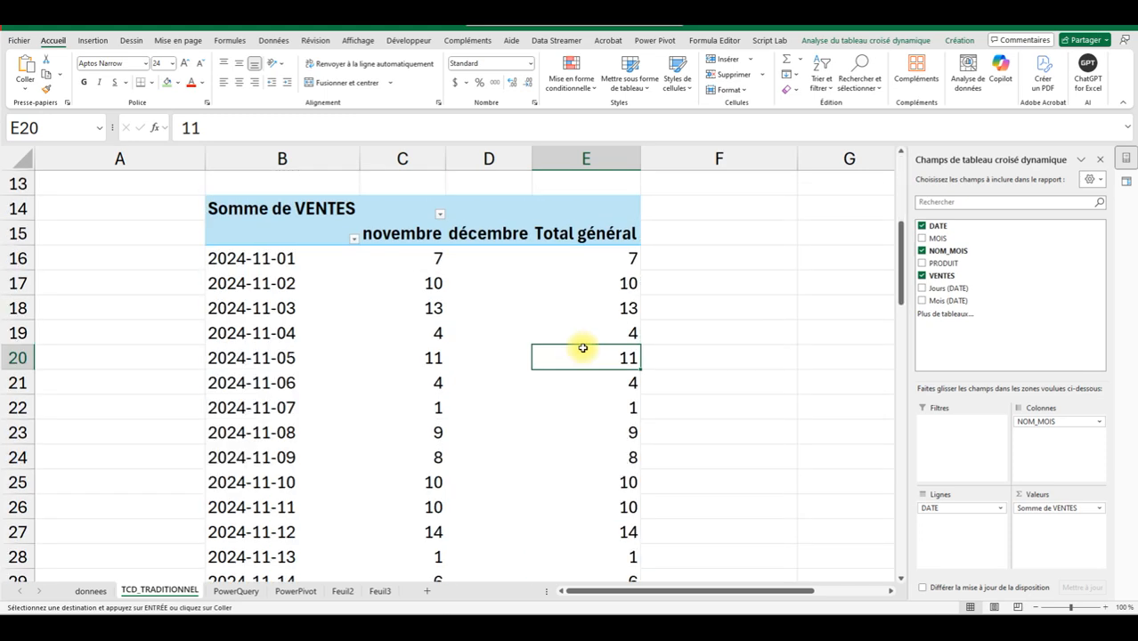
{"action": "scroll", "coordinate": [583, 347], "scroll_direction": "down", "scroll_amount": 17}
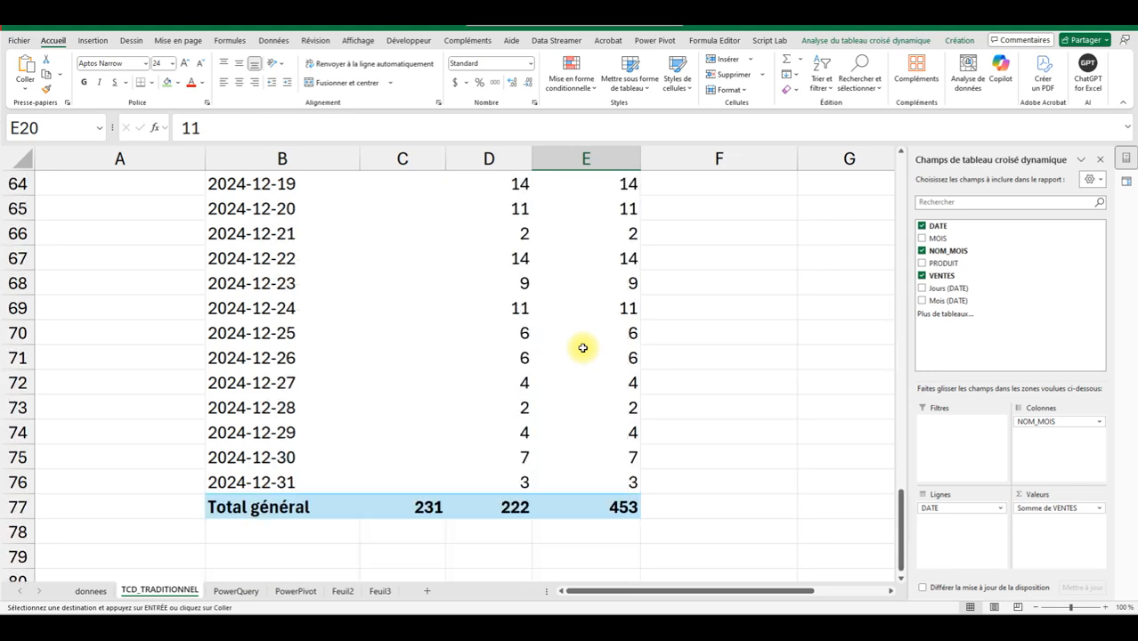
In C80 below the daily pivot table, compute November's highest daily sales with =MAX(C16:C76)
{"action": "scroll", "coordinate": [582, 347], "scroll_direction": "down", "scroll_amount": 3}
{"action": "left_click", "coordinate": [417, 352]}
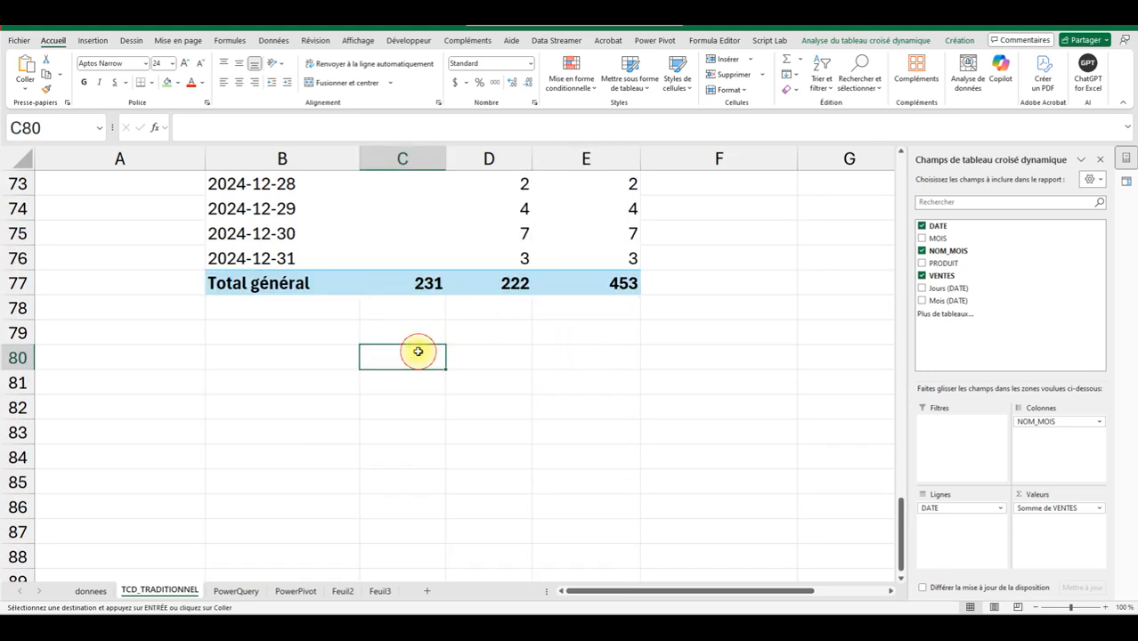
{"action": "type", "text": "=m"}
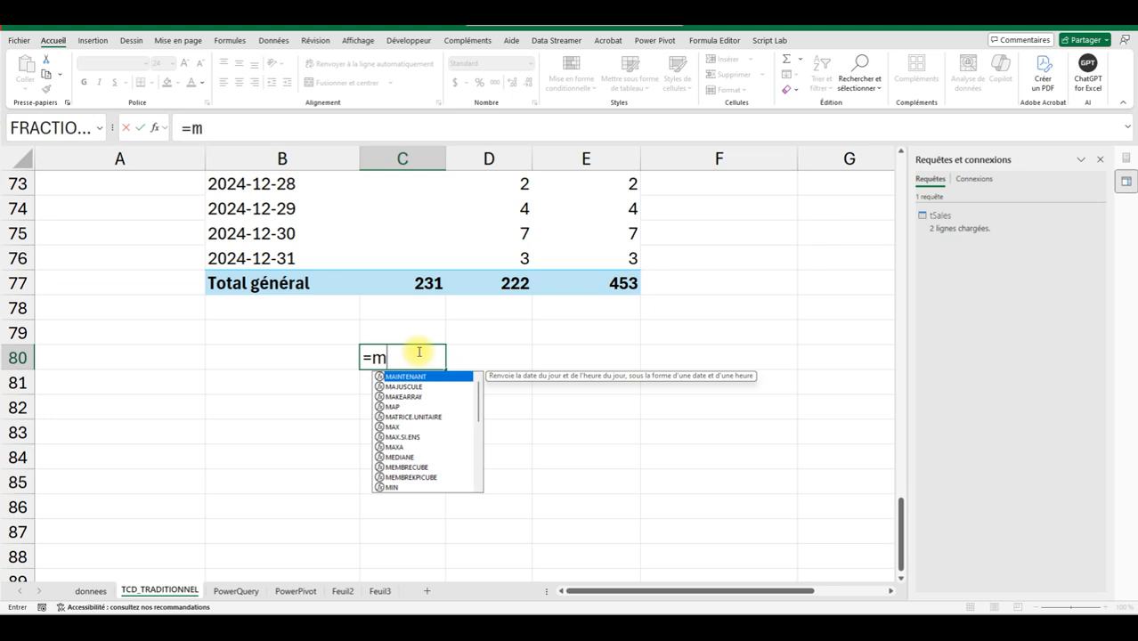
{"action": "type", "text": "ax"}
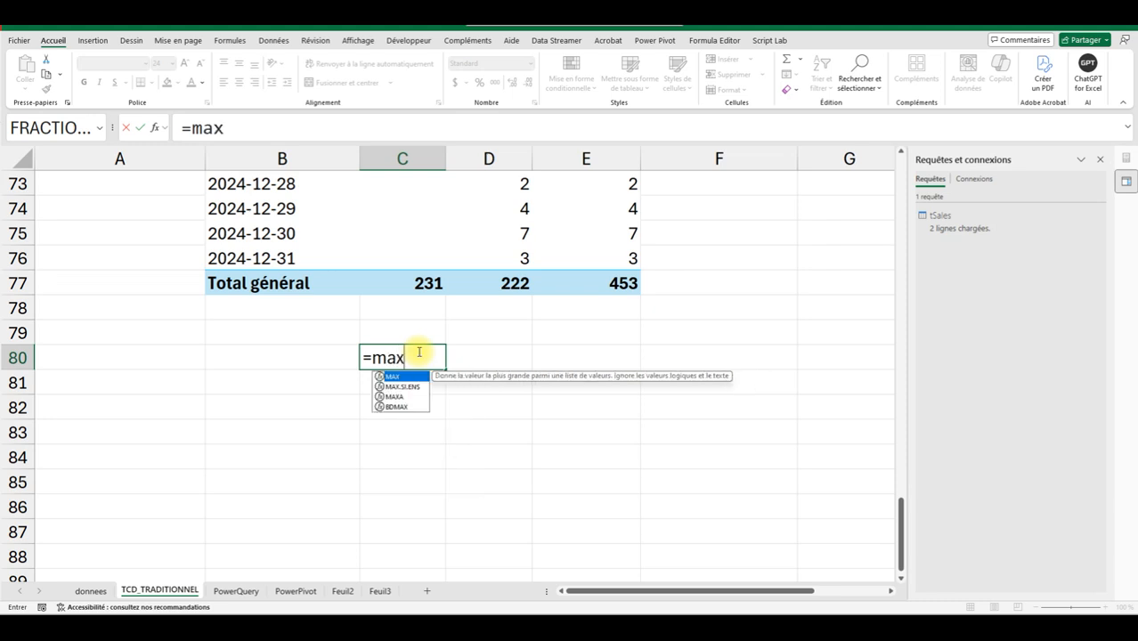
{"action": "key", "text": "Tab"}
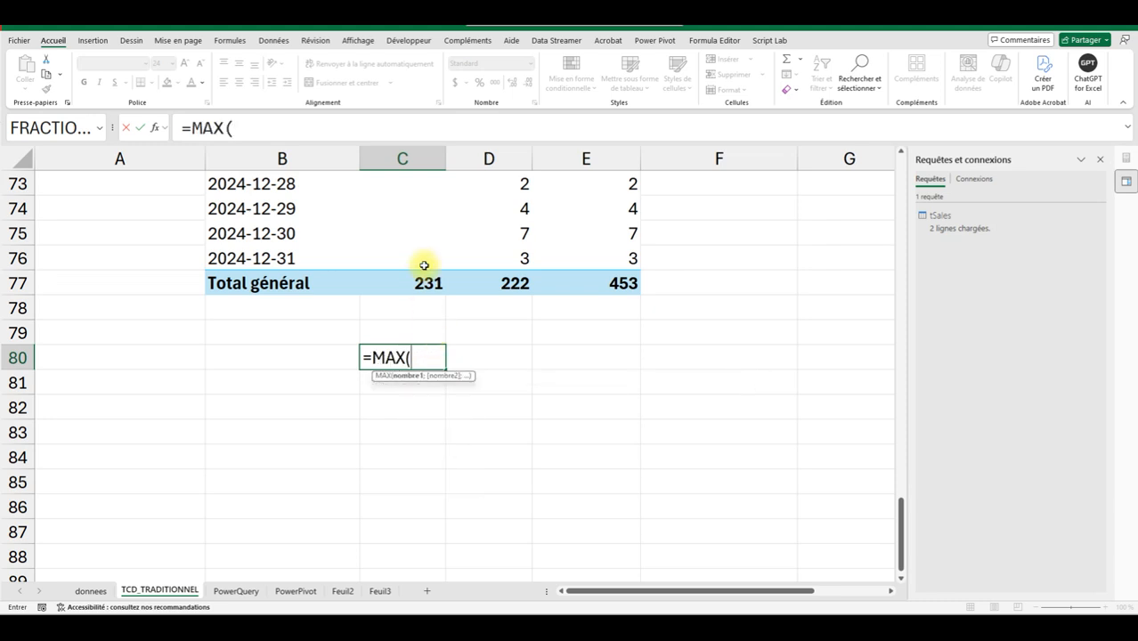
{"action": "left_click_drag", "start_coordinate": [419, 268], "coordinate": [393, 250]}
{"action": "type", "text": ")"}
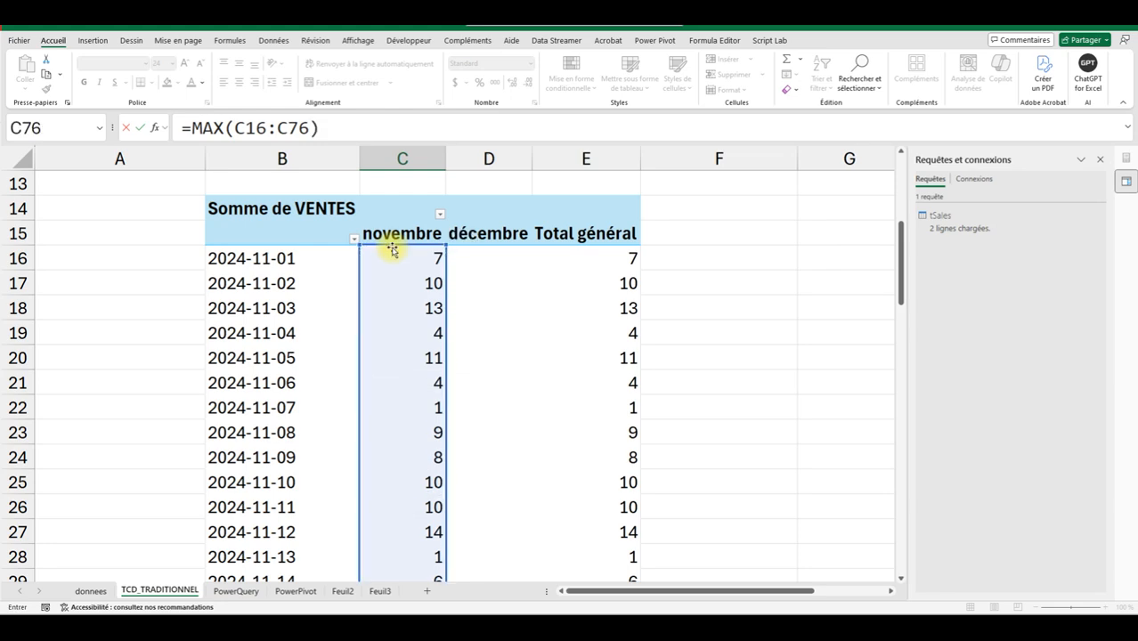
{"action": "key", "text": "Return"}
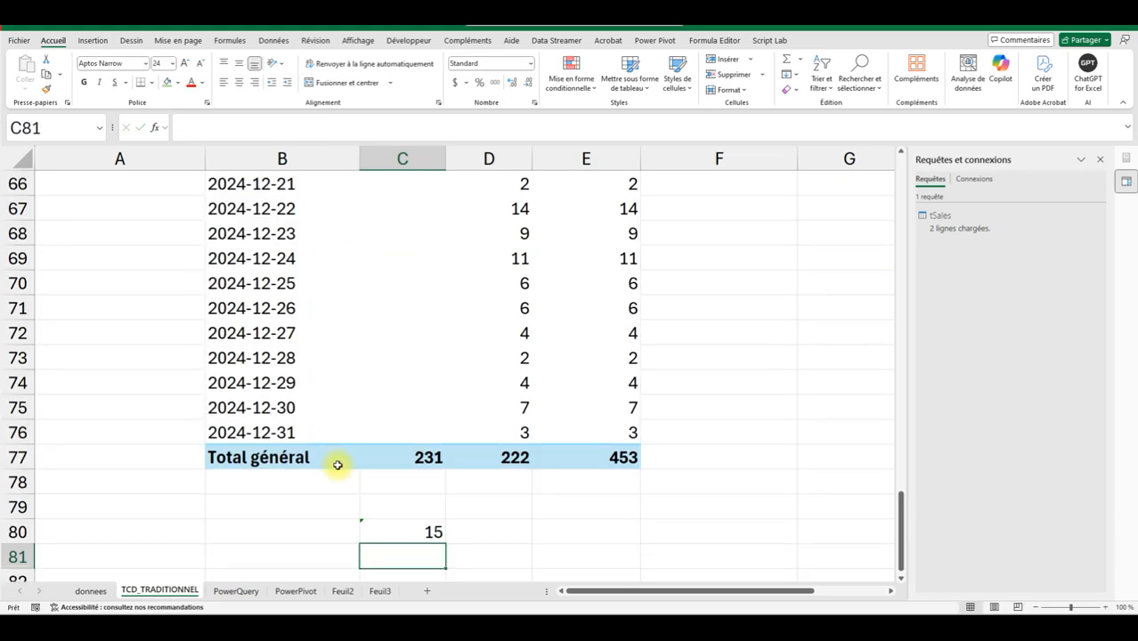
Fill C80's MAX formula across to D80 for décembre and check the copied result
{"action": "left_click", "coordinate": [411, 536]}
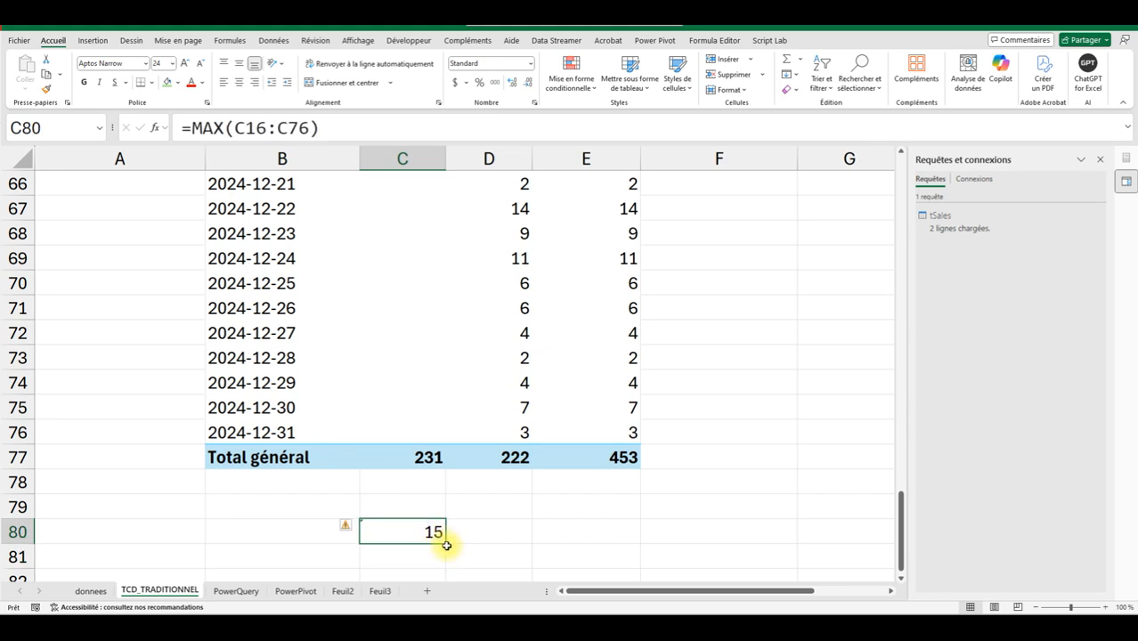
{"action": "left_click_drag", "start_coordinate": [444, 544], "coordinate": [475, 546]}
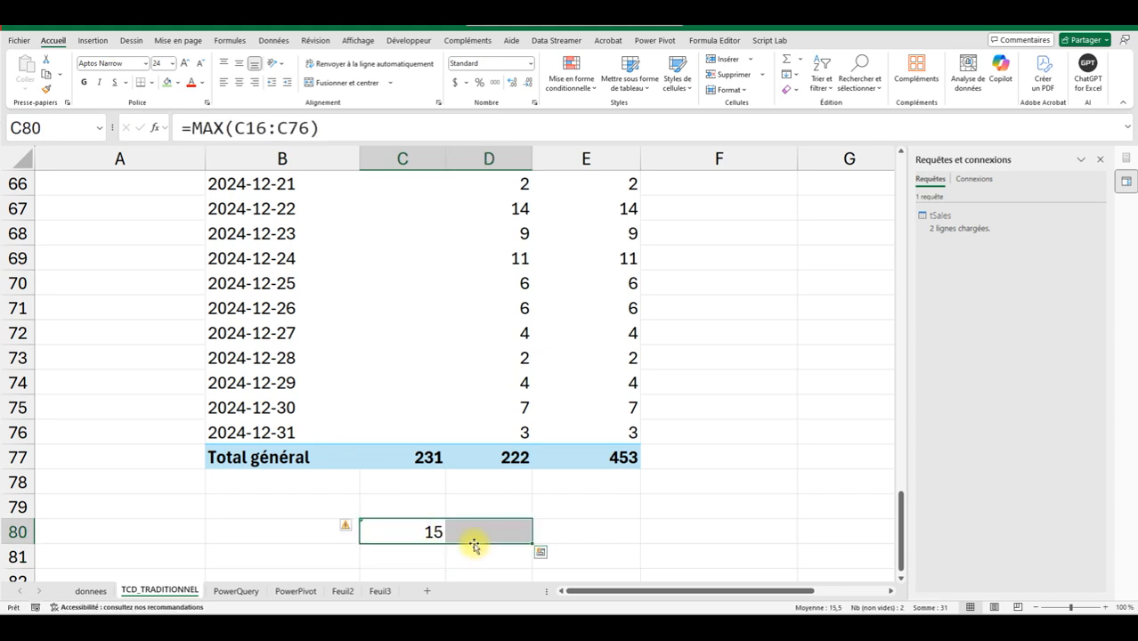
{"action": "left_click", "coordinate": [475, 538]}
{"action": "mouse_move", "coordinate": [902, 526]}
{"action": "left_mouse_down"}
{"action": "mouse_move", "coordinate": [902, 258]}
{"action": "mouse_move", "coordinate": [914, 220]}
{"action": "mouse_move", "coordinate": [902, 307]}
{"action": "mouse_move", "coordinate": [918, 532]}
{"action": "left_mouse_up"}
From the PowerQuery sheet, open the tSales query in the Power Query editor and duplicate it
{"action": "left_click", "coordinate": [239, 592]}
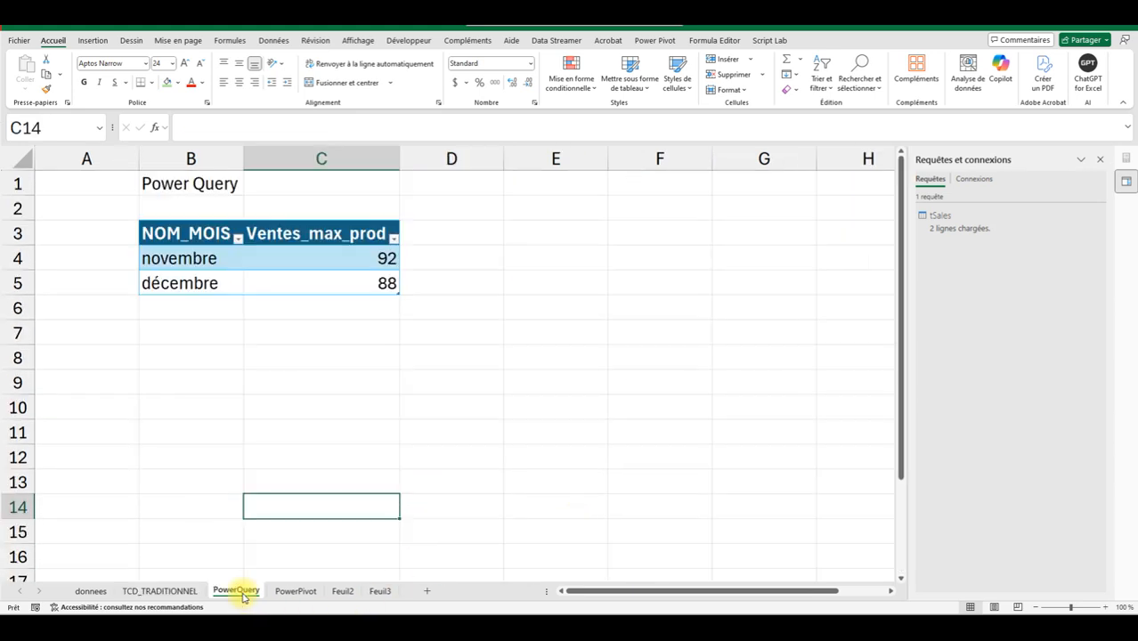
{"action": "mouse_move", "coordinate": [975, 242]}
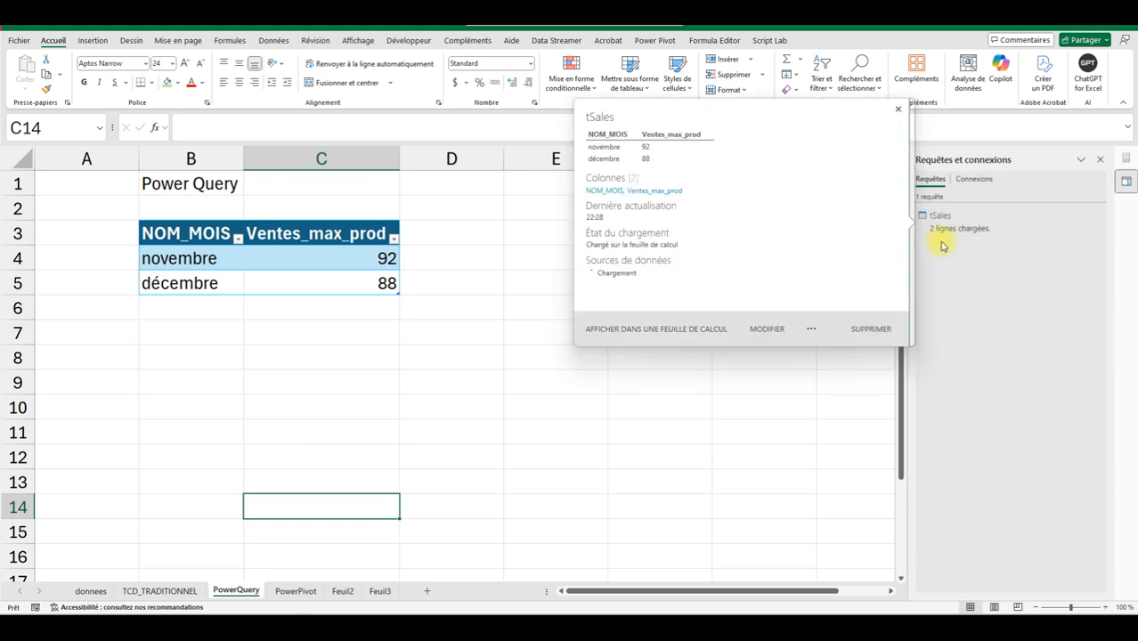
{"action": "left_click", "coordinate": [942, 219]}
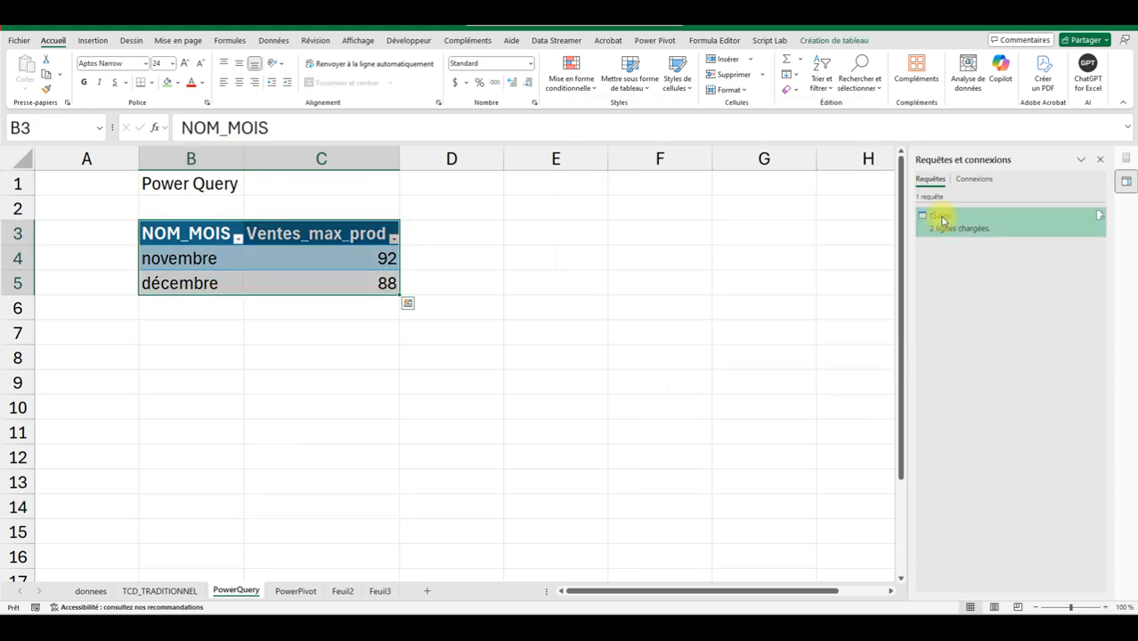
{"action": "double_click", "coordinate": [944, 220]}
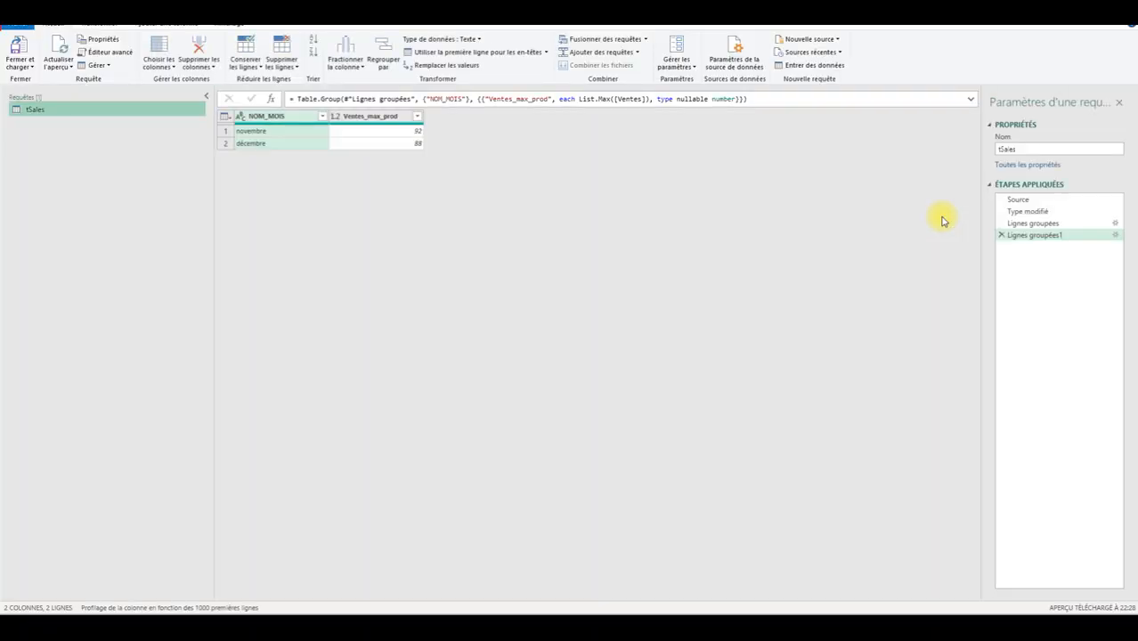
{"action": "right_click", "coordinate": [15, 111]}
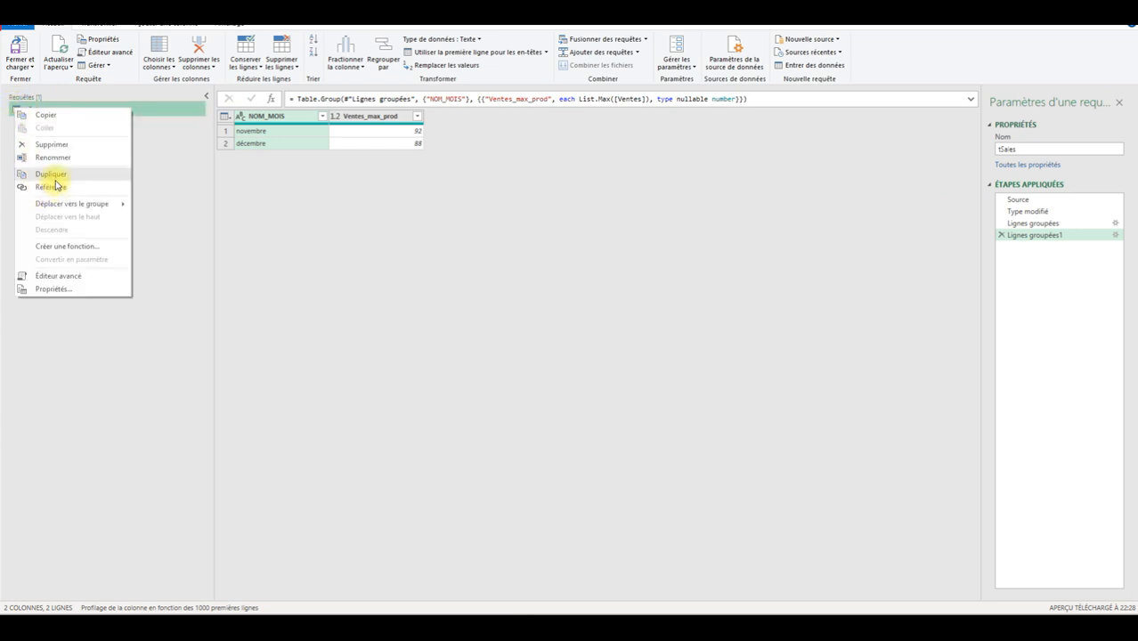
{"action": "left_click", "coordinate": [51, 174]}
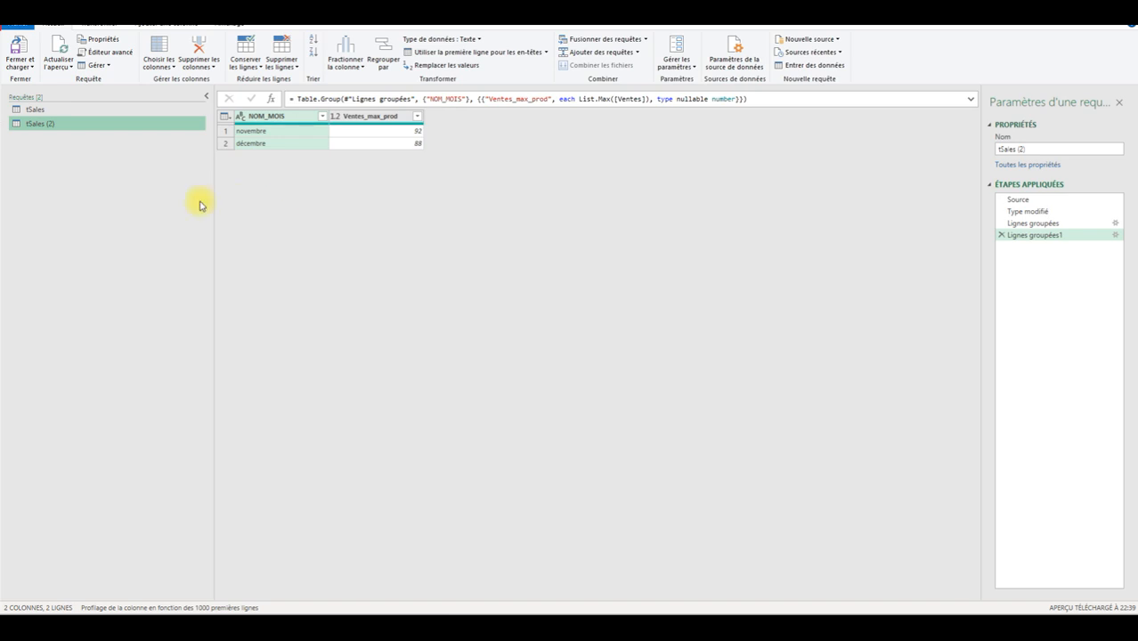
{"action": "right_click", "coordinate": [23, 124]}
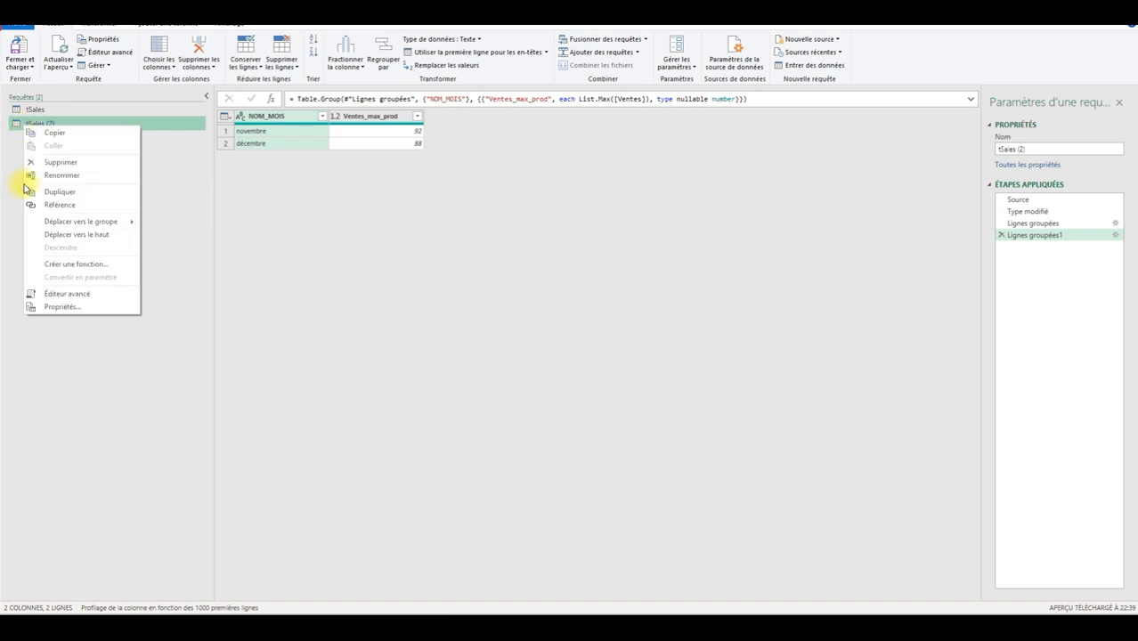
{"action": "left_click", "coordinate": [682, 330]}
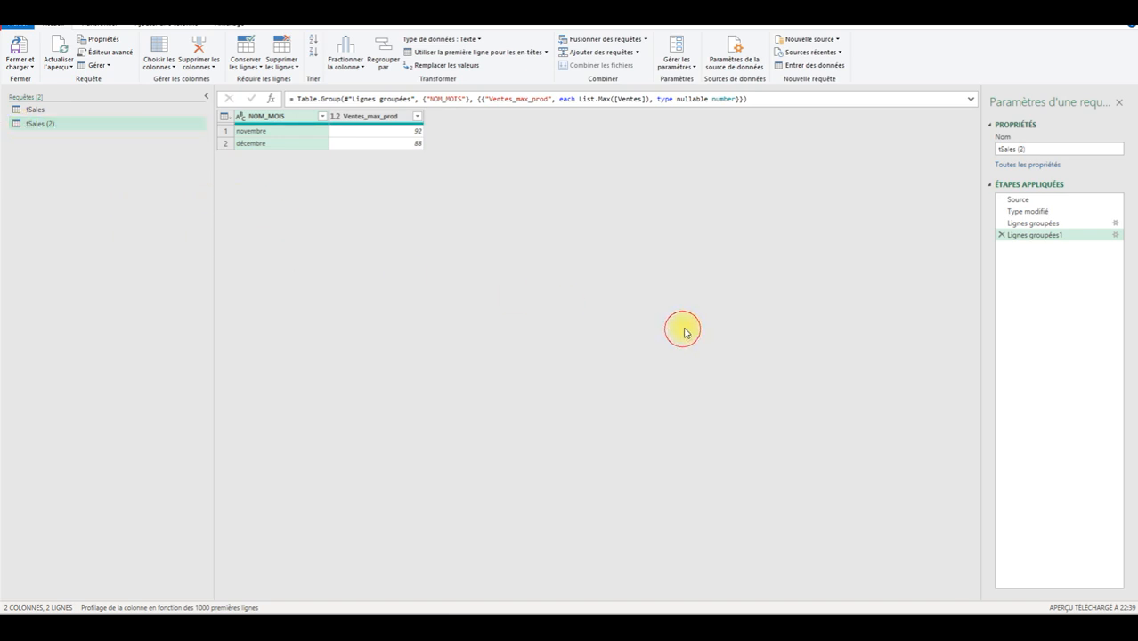
In tSales (2), delete the Lignes groupées1 step and change the remaining grouping's PRODUIT column to DATE
{"action": "left_click", "coordinate": [1002, 236]}
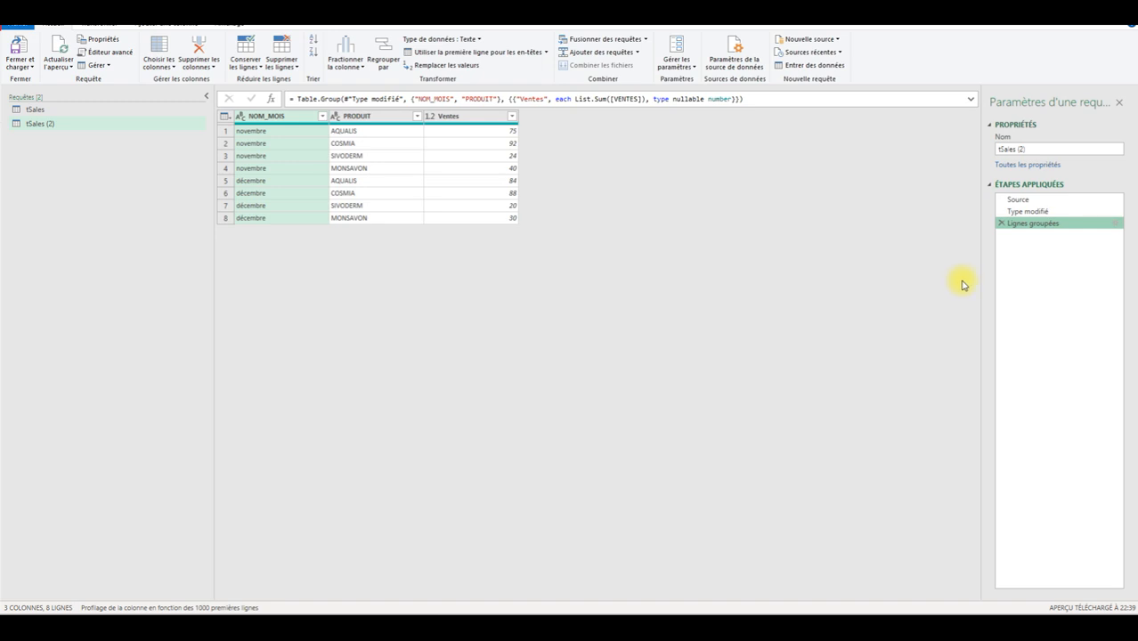
{"action": "left_click", "coordinate": [1117, 224]}
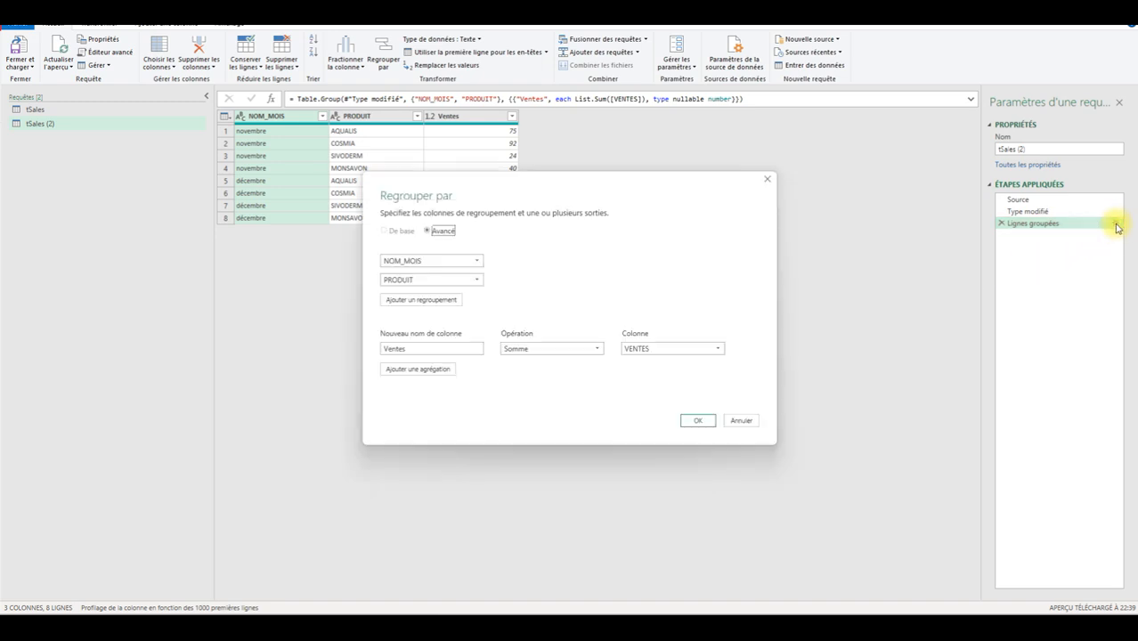
{"action": "mouse_move", "coordinate": [445, 279]}
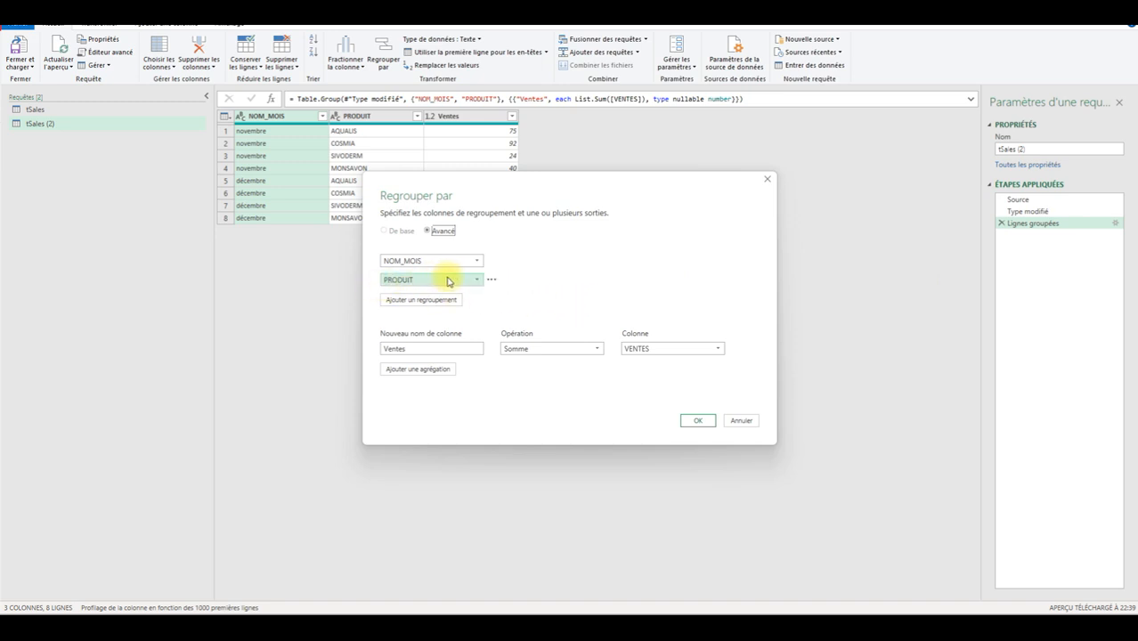
{"action": "left_click", "coordinate": [477, 281]}
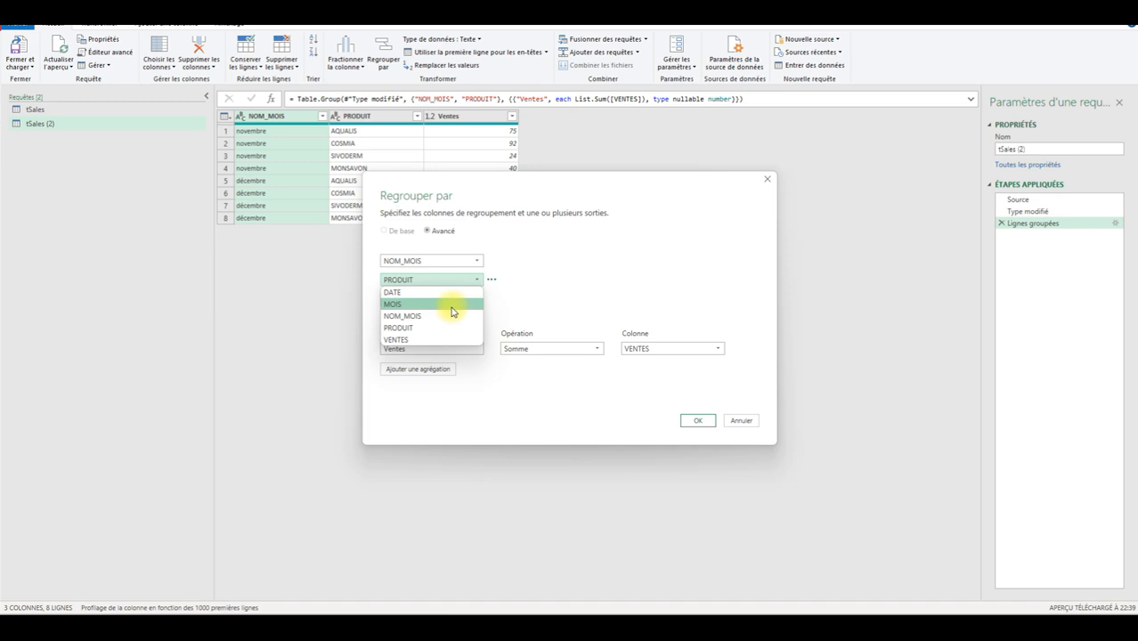
{"action": "left_click", "coordinate": [439, 294]}
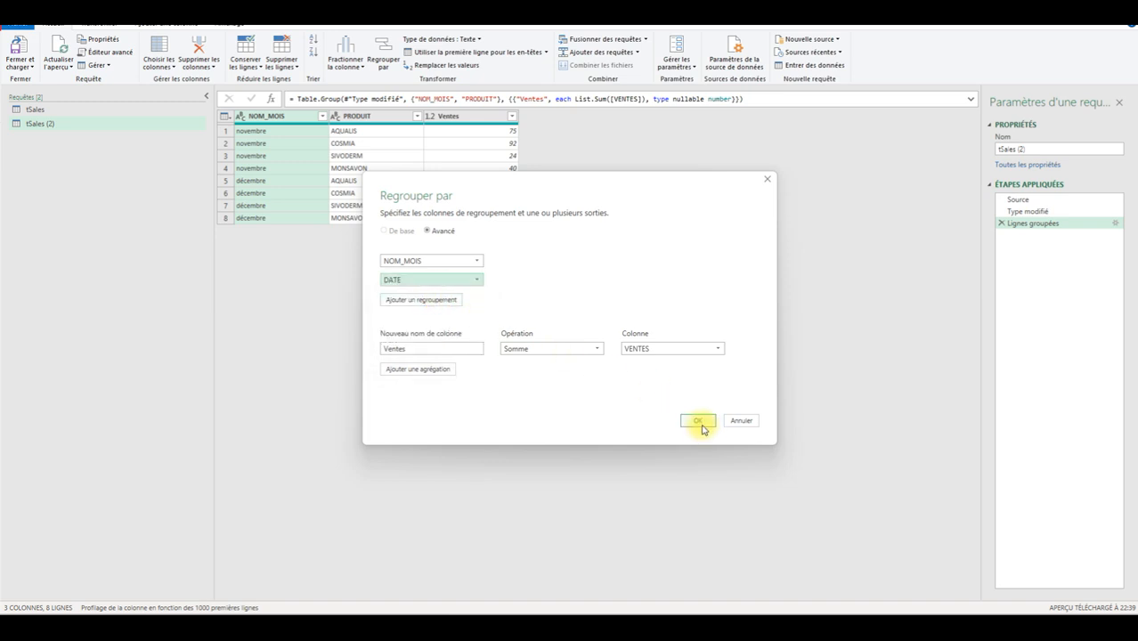
{"action": "left_click", "coordinate": [697, 421]}
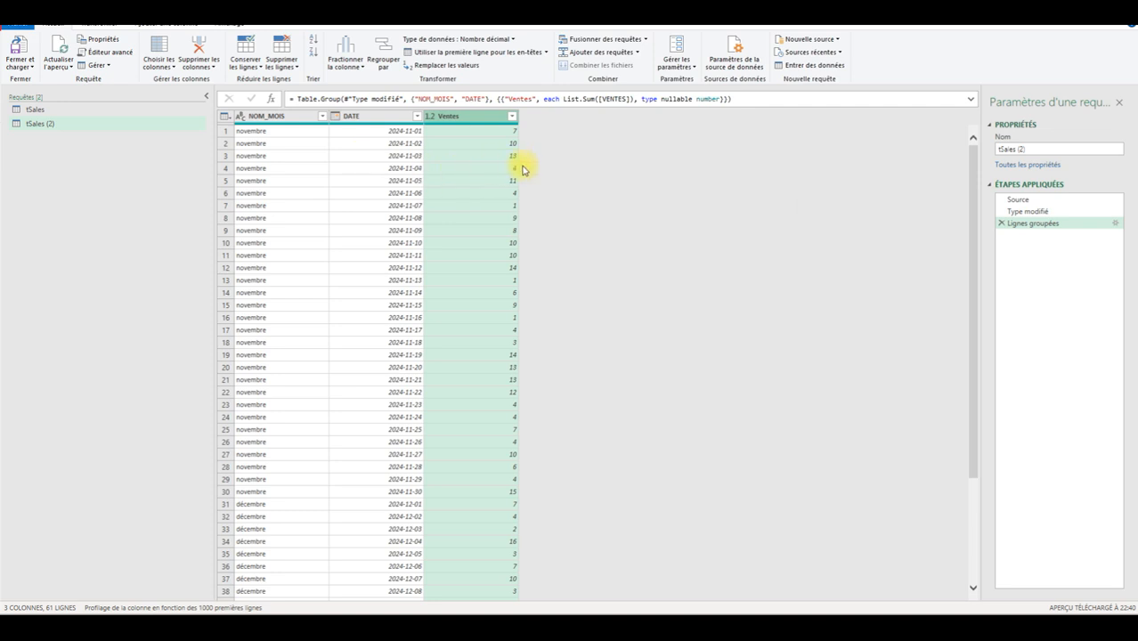
Group the daily rows by NOM_MOIS with the Max of Ventes, keeping Nombre as the new column name
{"action": "left_click", "coordinate": [293, 118]}
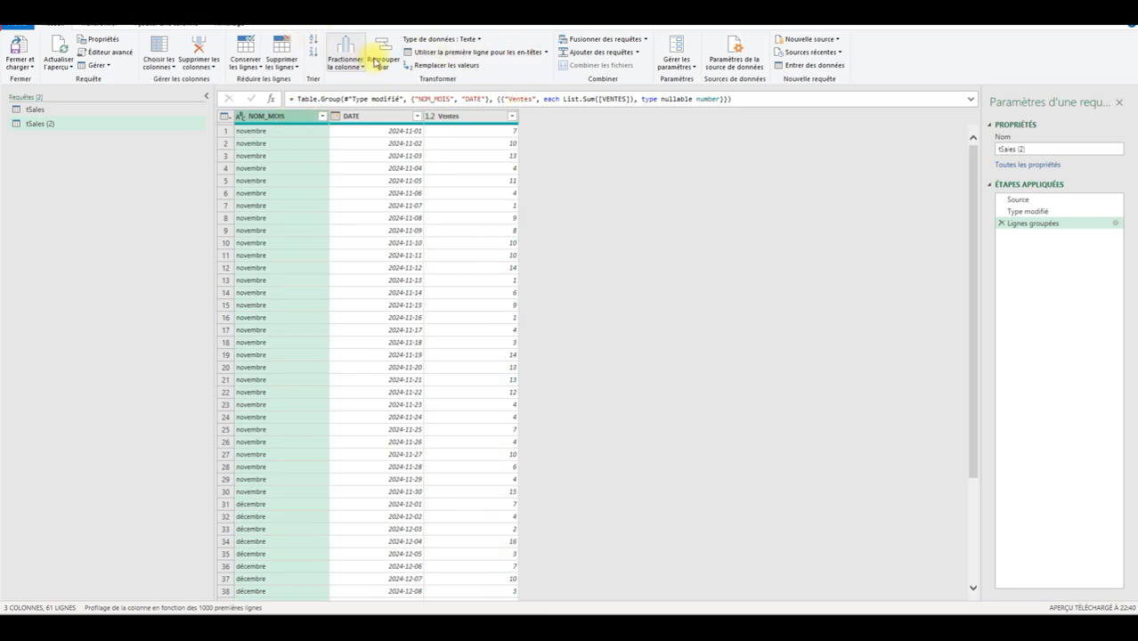
{"action": "left_click", "coordinate": [387, 59]}
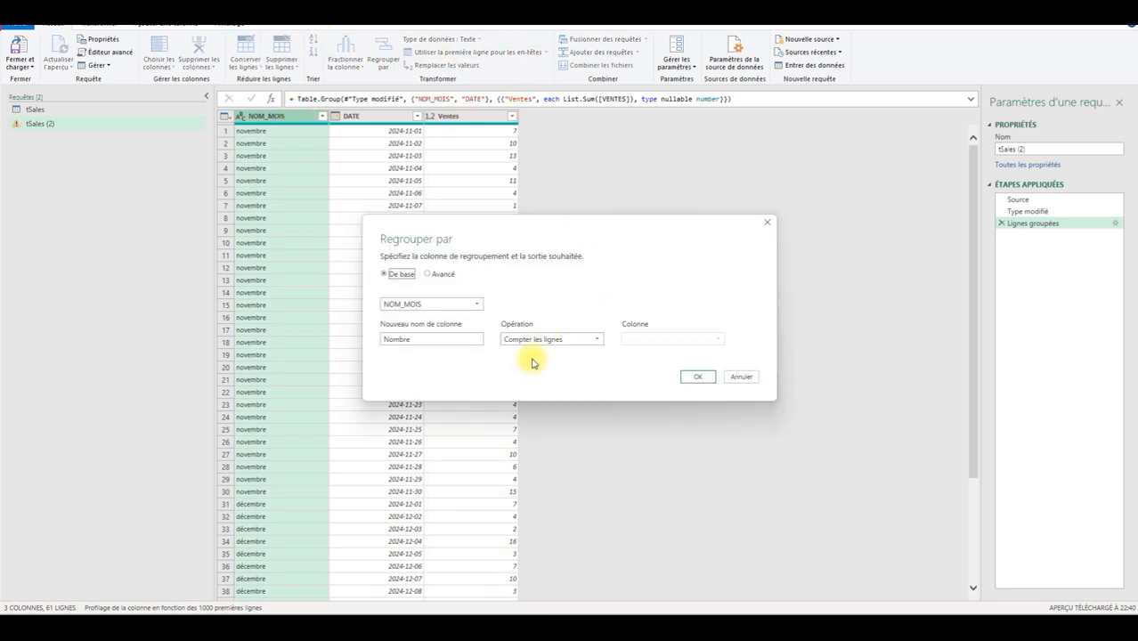
{"action": "left_click", "coordinate": [597, 340]}
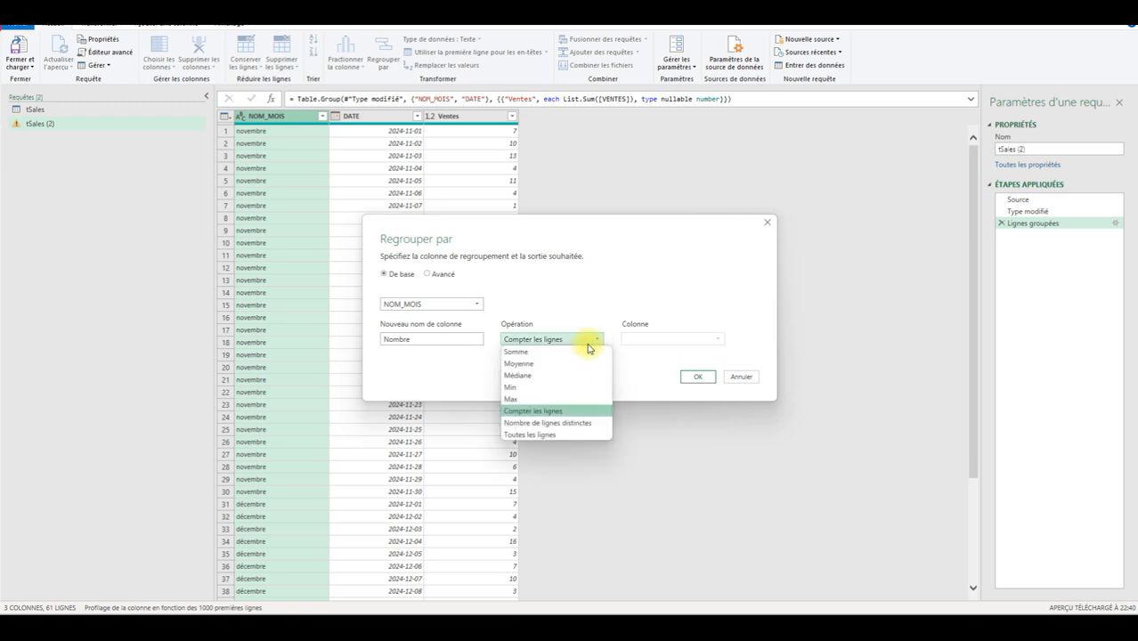
{"action": "left_click", "coordinate": [514, 399]}
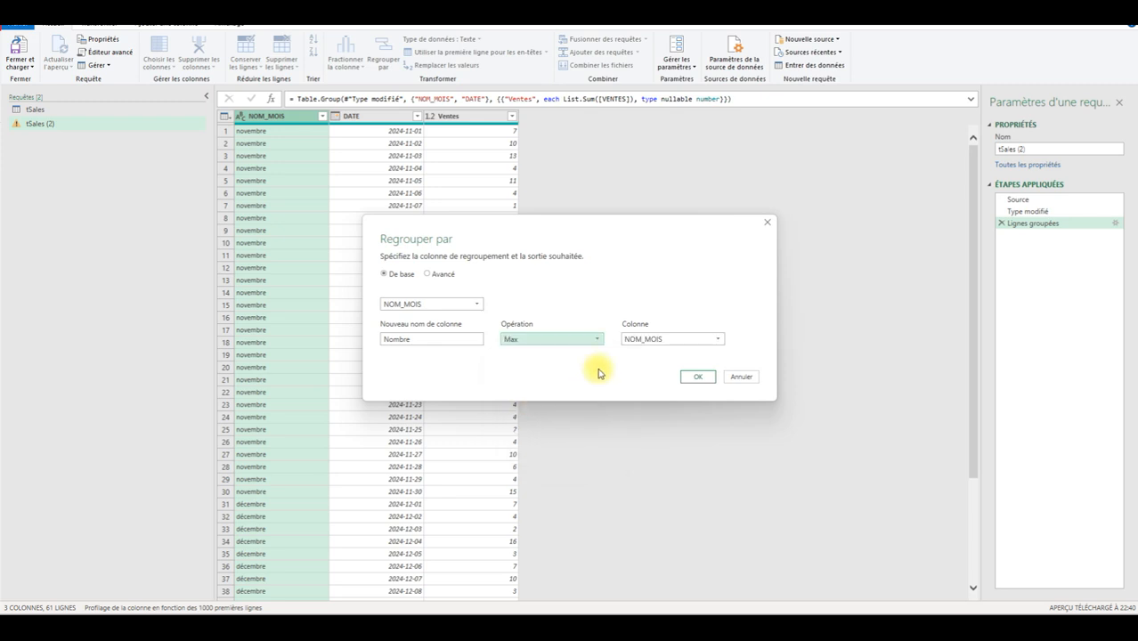
{"action": "left_click", "coordinate": [718, 339]}
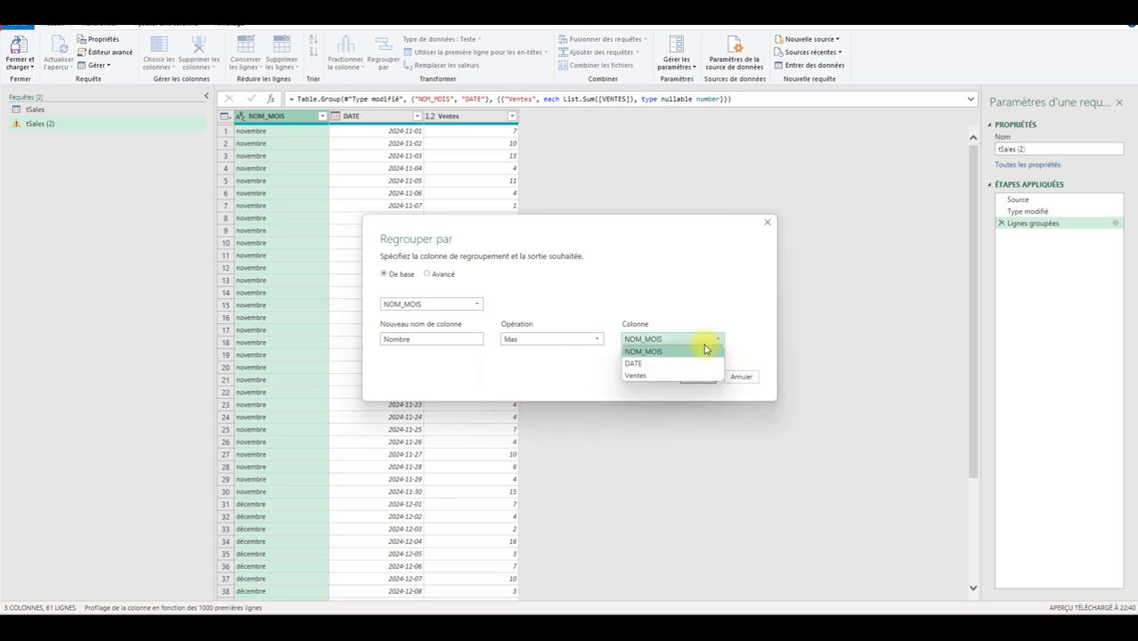
{"action": "left_click", "coordinate": [649, 377]}
{"action": "left_click", "coordinate": [696, 377]}
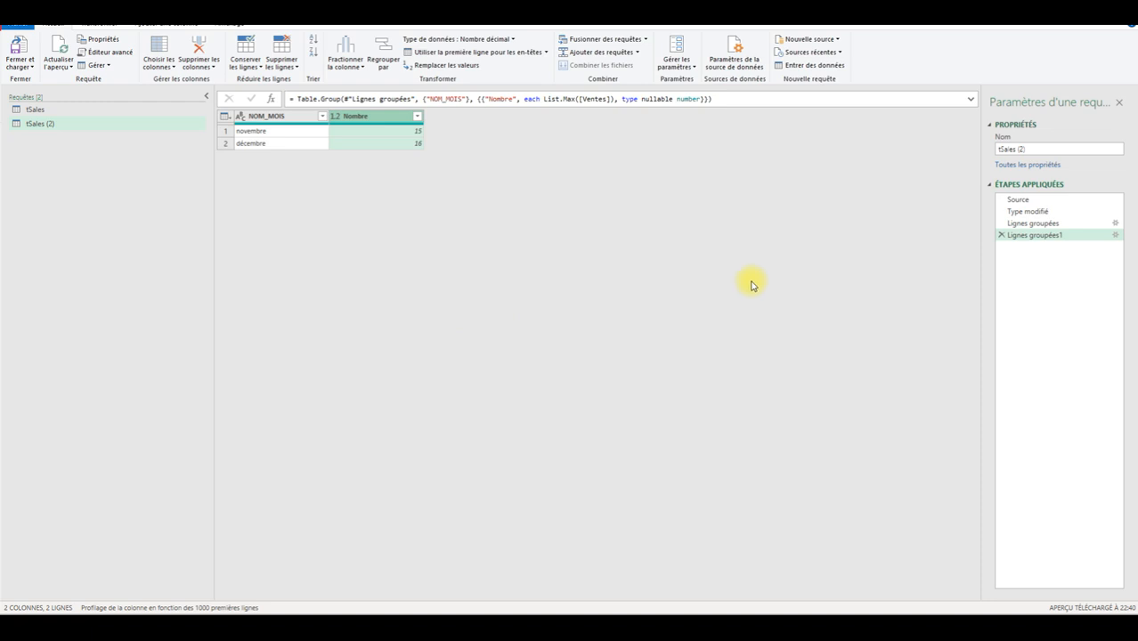
Rename the duplicated query tSalesMaxJour, then close the Power Query editor and keep the changes
{"action": "left_click", "coordinate": [1012, 150]}
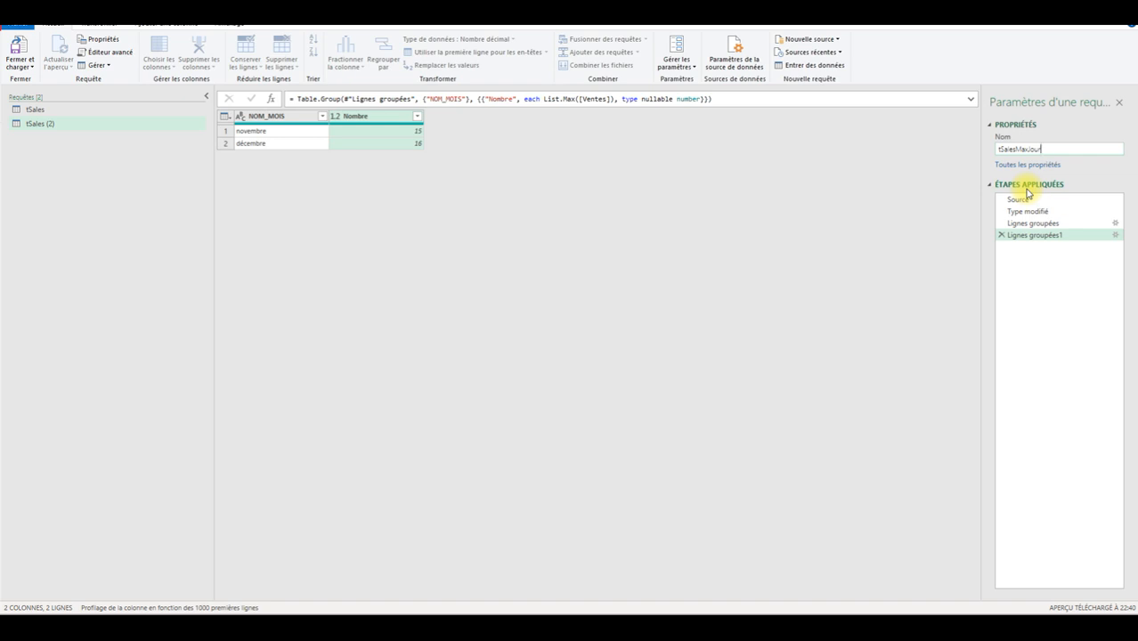
{"action": "left_click", "coordinate": [1027, 263]}
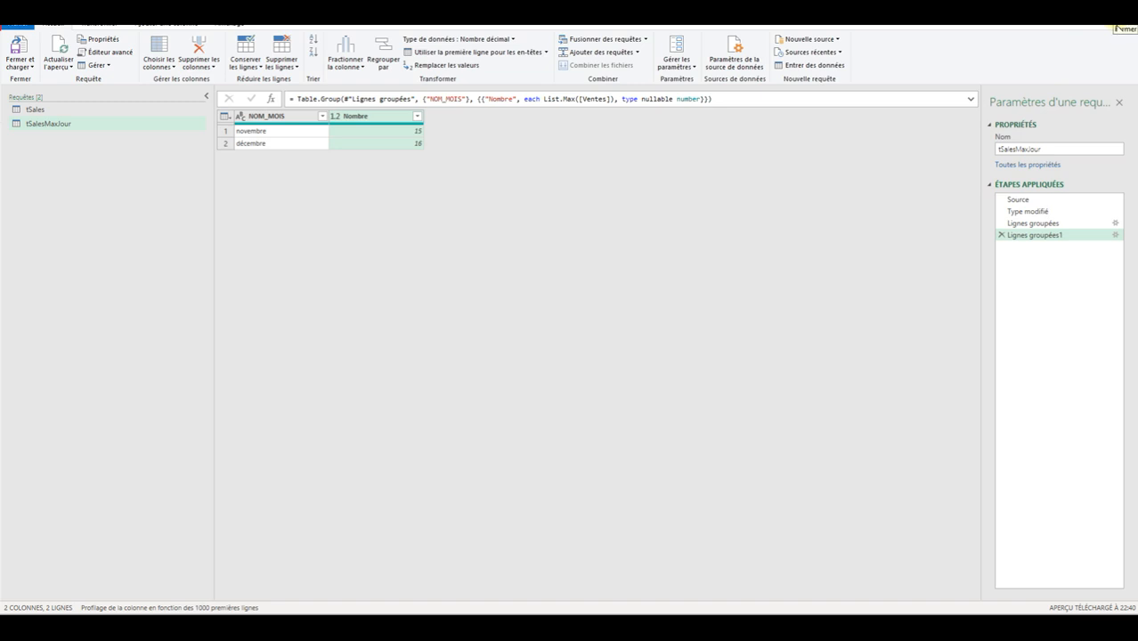
{"action": "left_click", "coordinate": [1124, 12]}
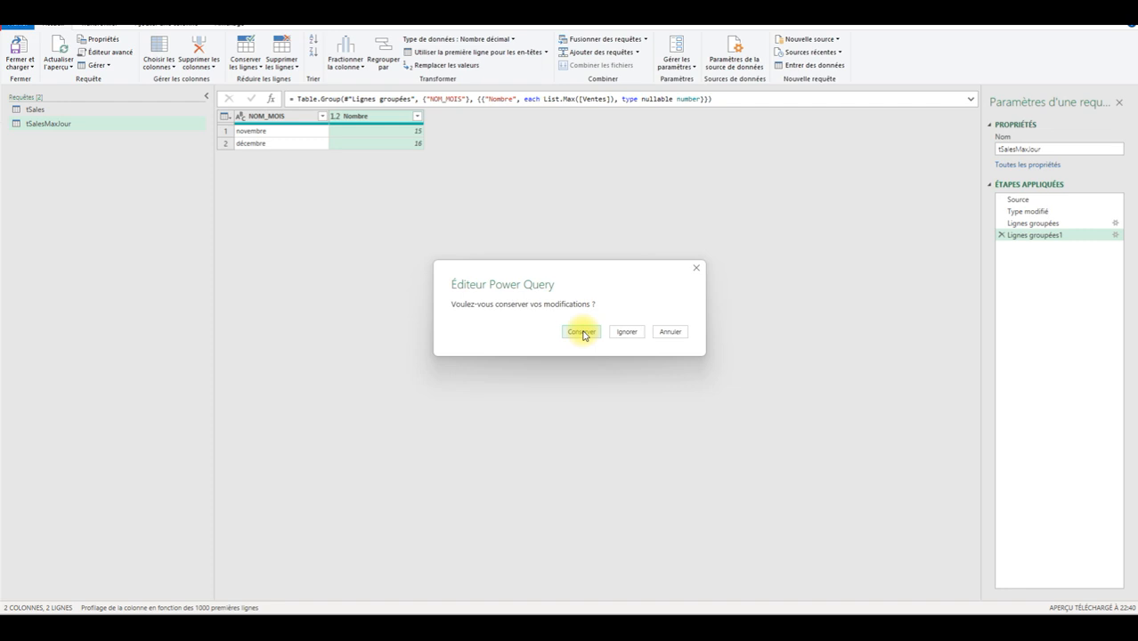
{"action": "left_click", "coordinate": [582, 331]}
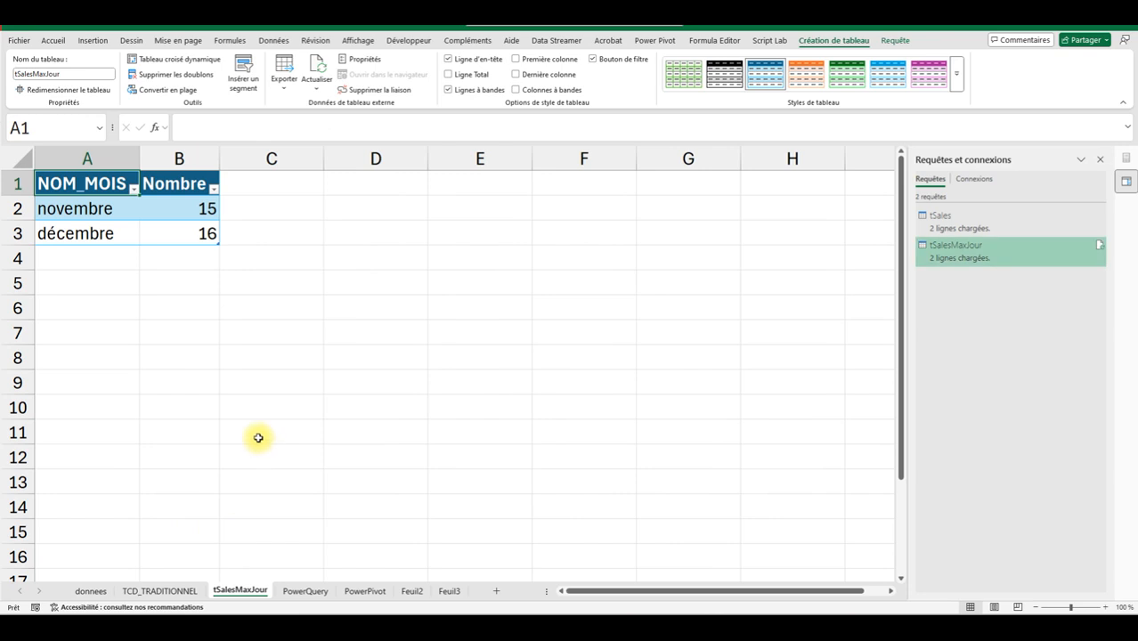
Move the tSalesMaxJour result table to the PowerQuery sheet, placing its top-left cell at B8
{"action": "left_click_drag", "start_coordinate": [51, 183], "coordinate": [158, 232]}
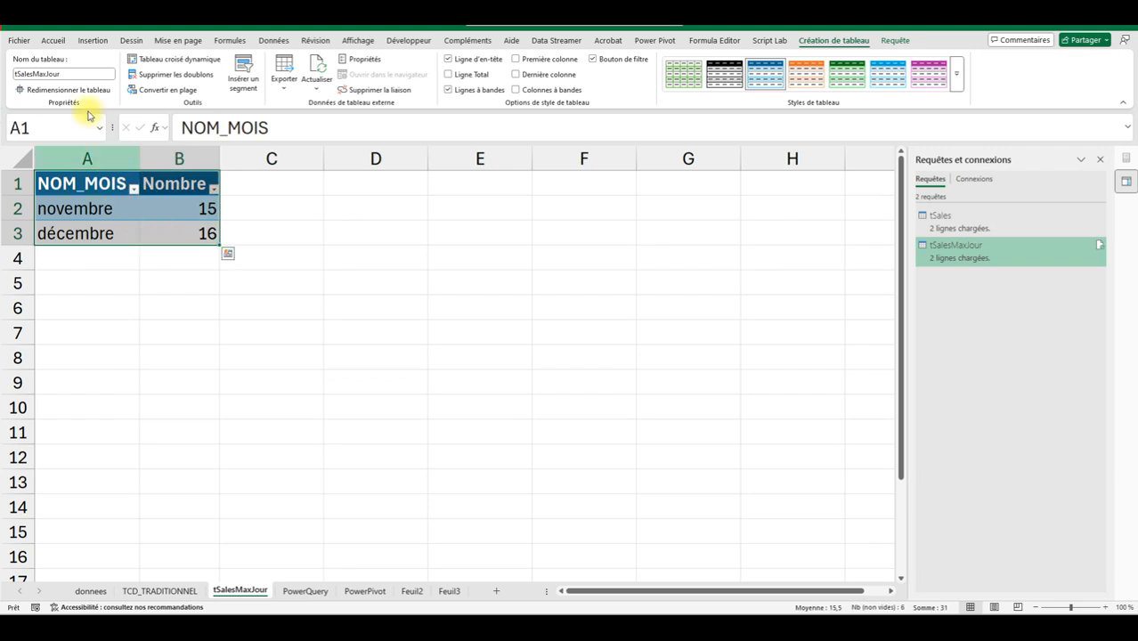
{"action": "left_click", "coordinate": [54, 41]}
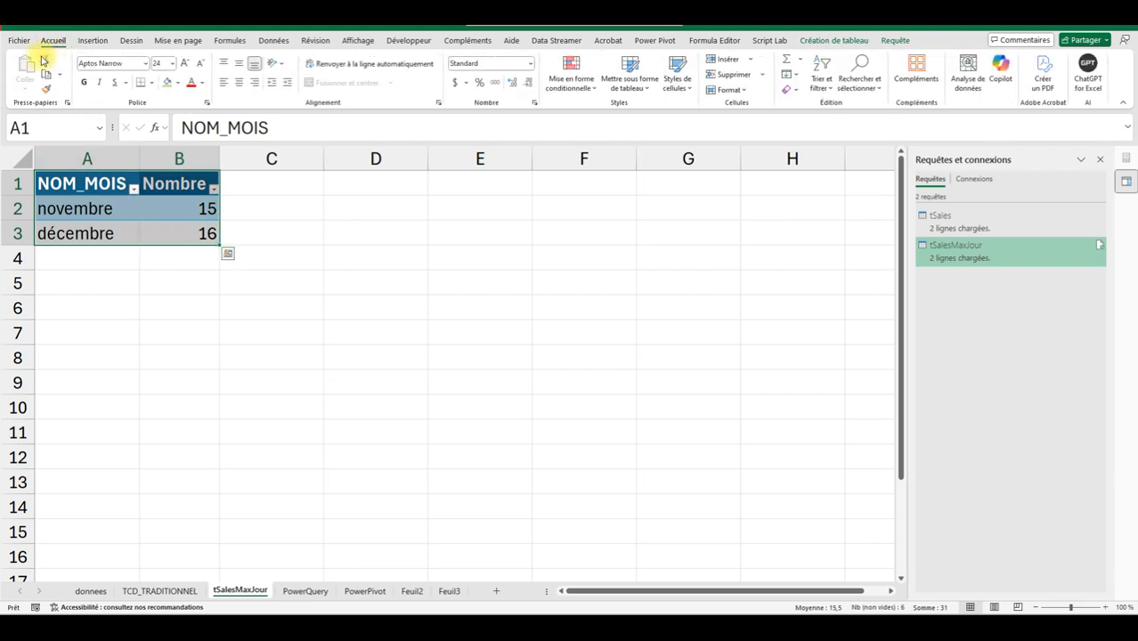
{"action": "left_click", "coordinate": [41, 59]}
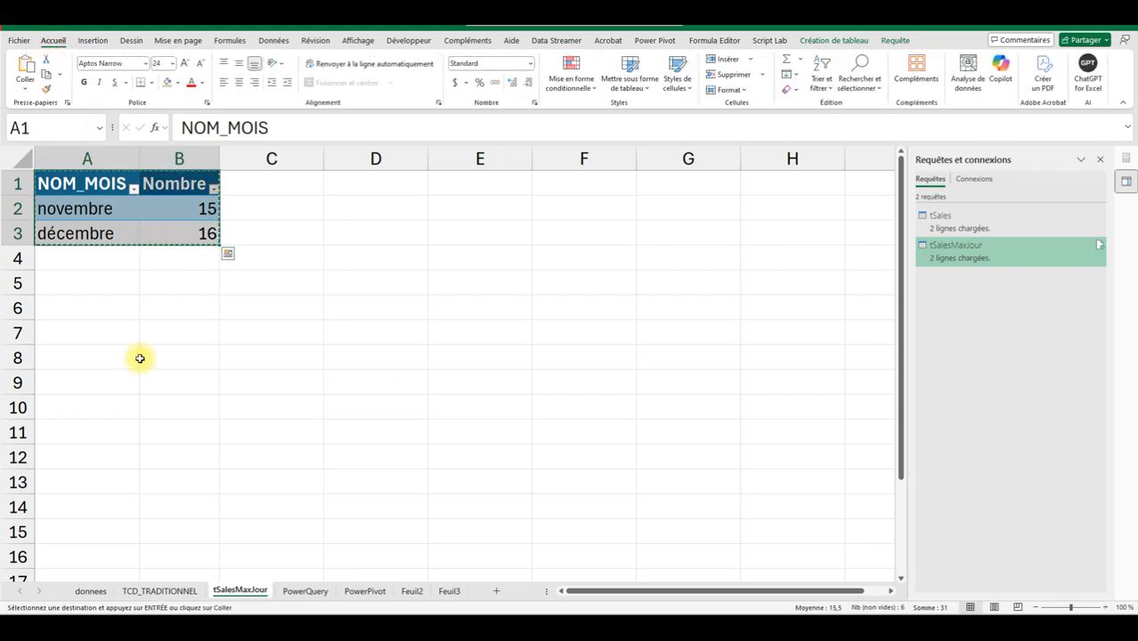
{"action": "left_click", "coordinate": [303, 590]}
{"action": "left_click", "coordinate": [192, 360]}
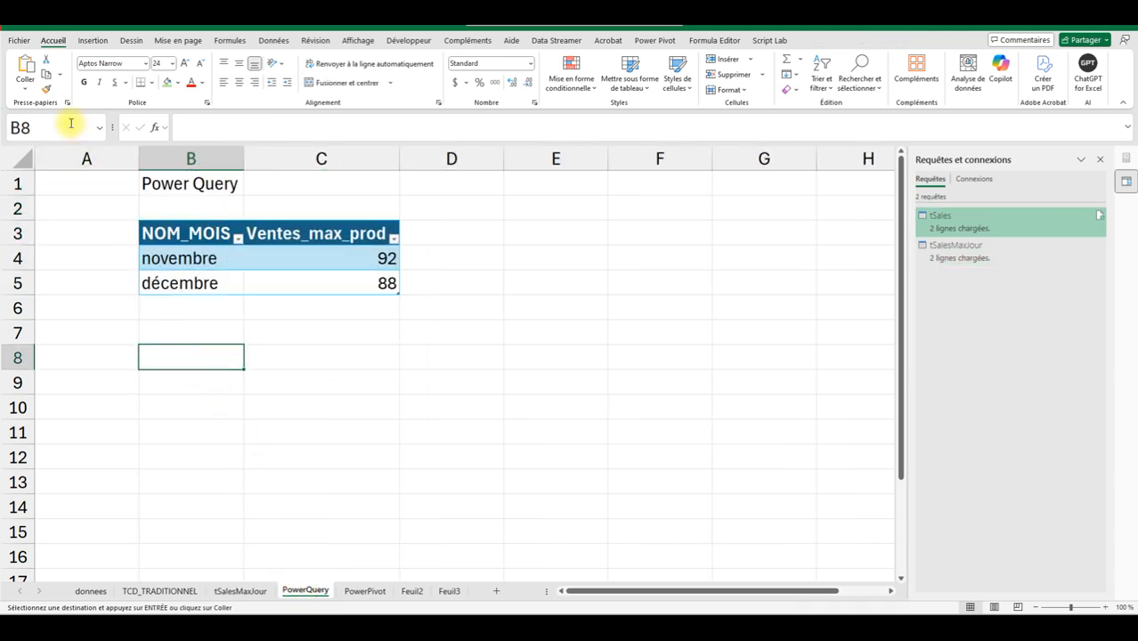
{"action": "left_click", "coordinate": [27, 64]}
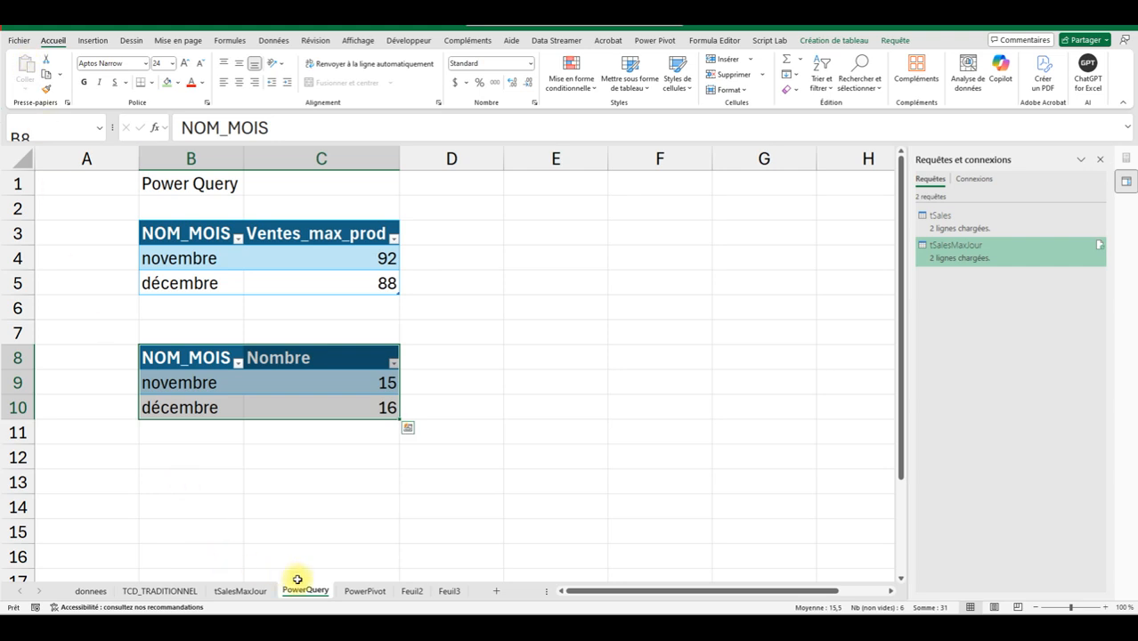
On the PowerPivot sheet, rename the tSales measure Ventes maxi as Ventes maxi produit
{"action": "left_click", "coordinate": [362, 592]}
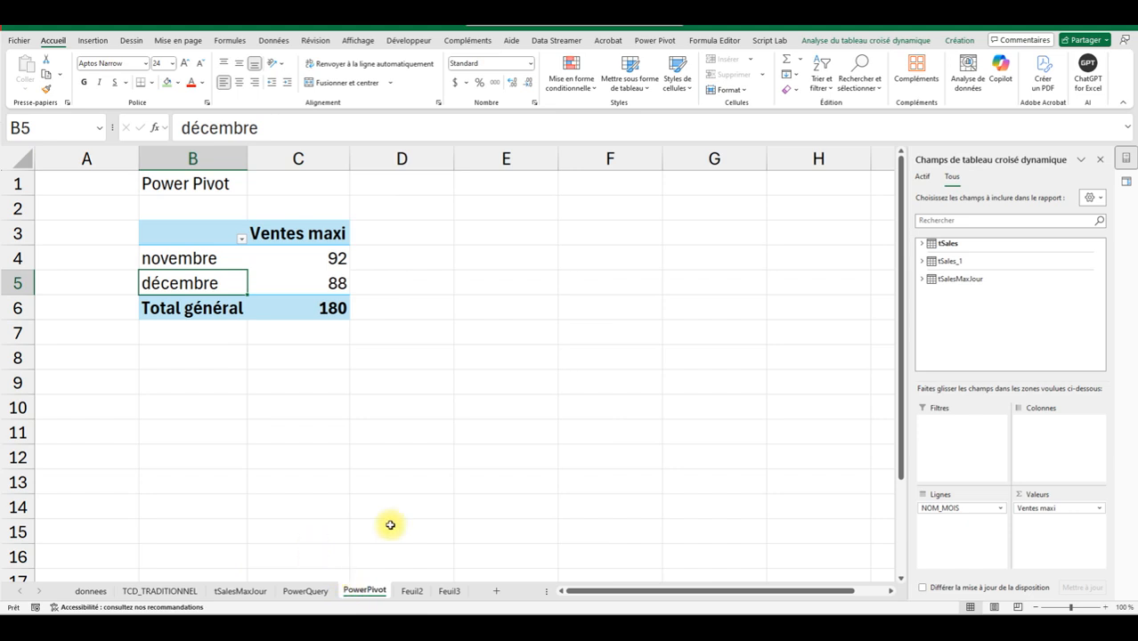
{"action": "left_click", "coordinate": [922, 245]}
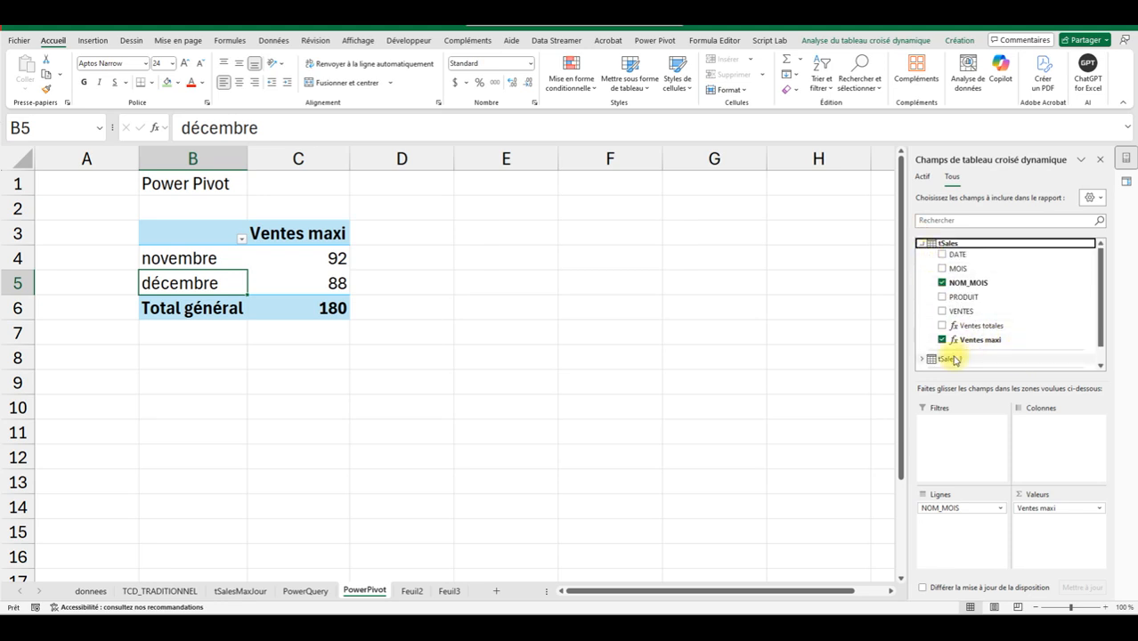
{"action": "right_click", "coordinate": [979, 343]}
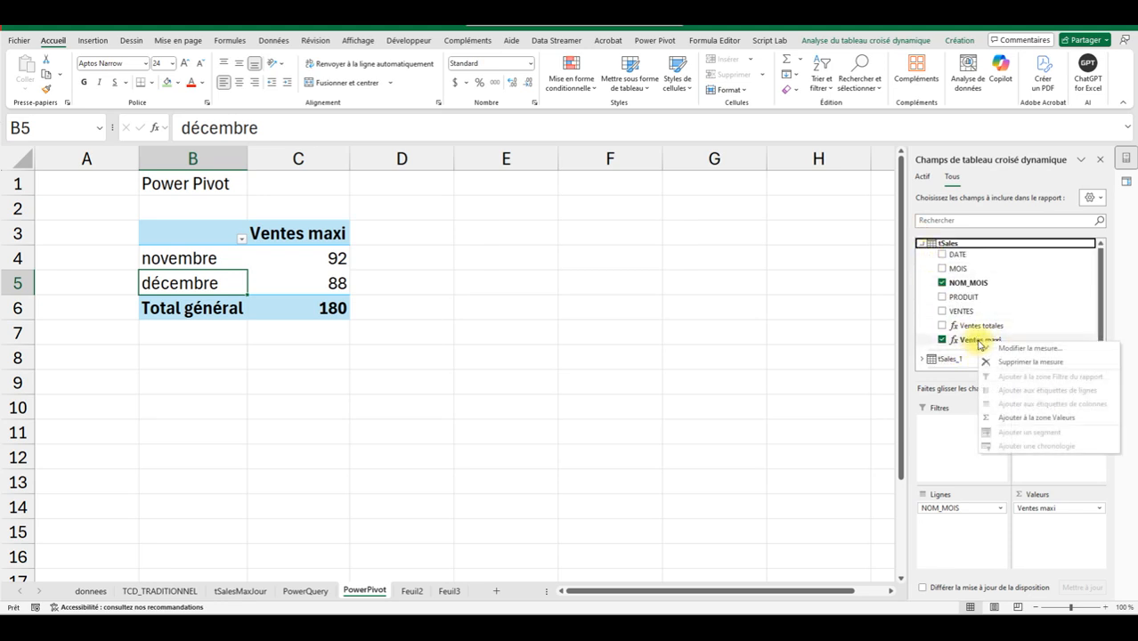
{"action": "left_click", "coordinate": [1011, 350]}
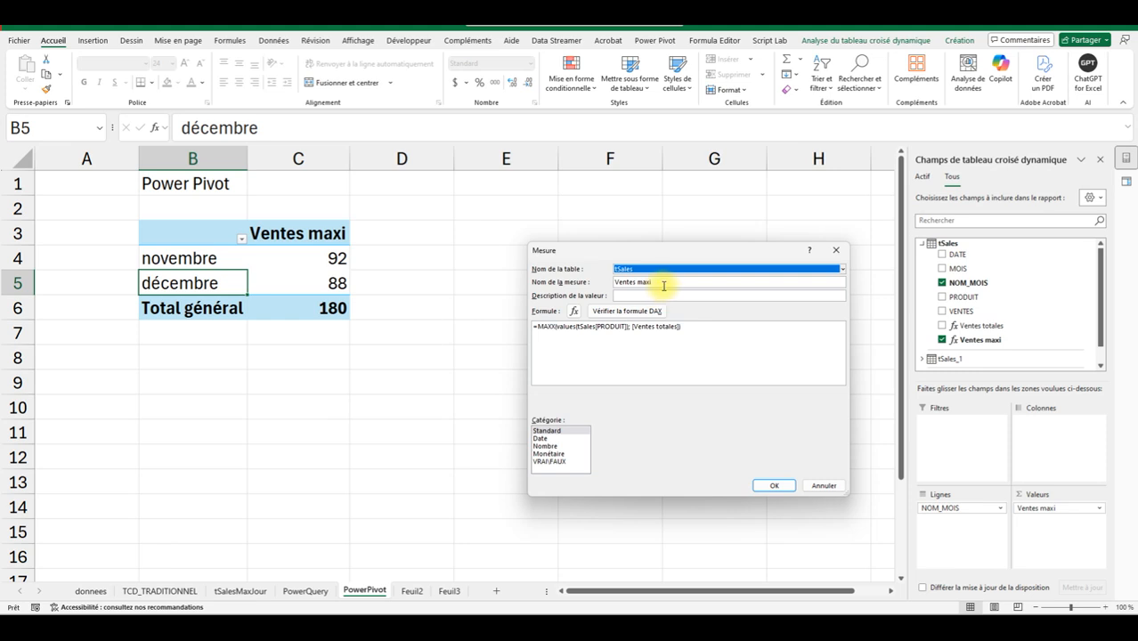
{"action": "left_click", "coordinate": [666, 283]}
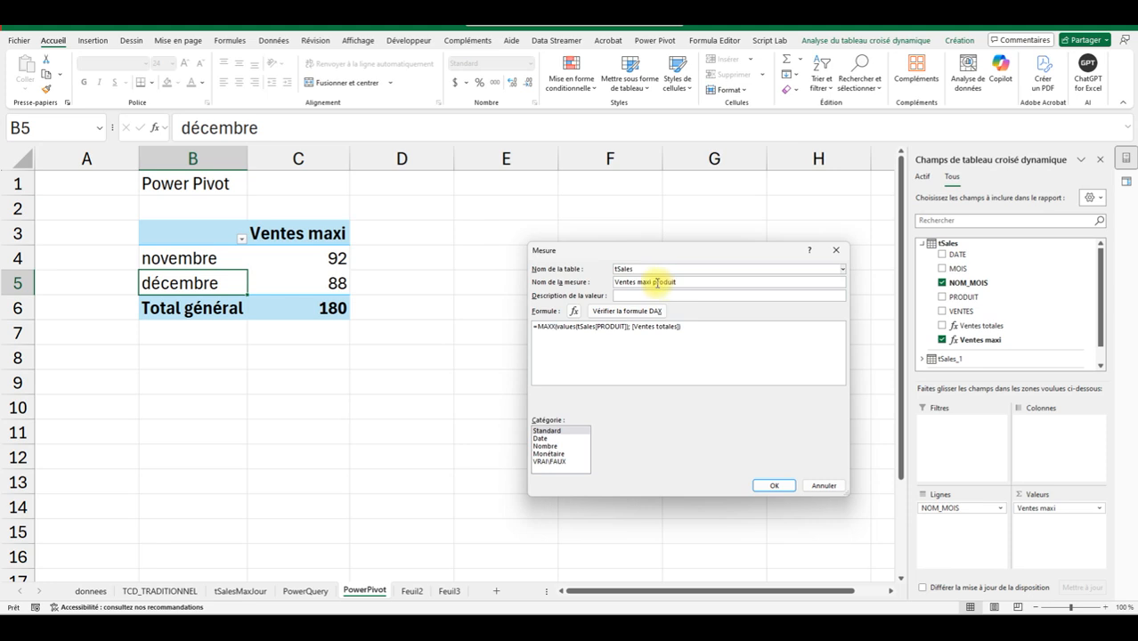
{"action": "left_click", "coordinate": [771, 485]}
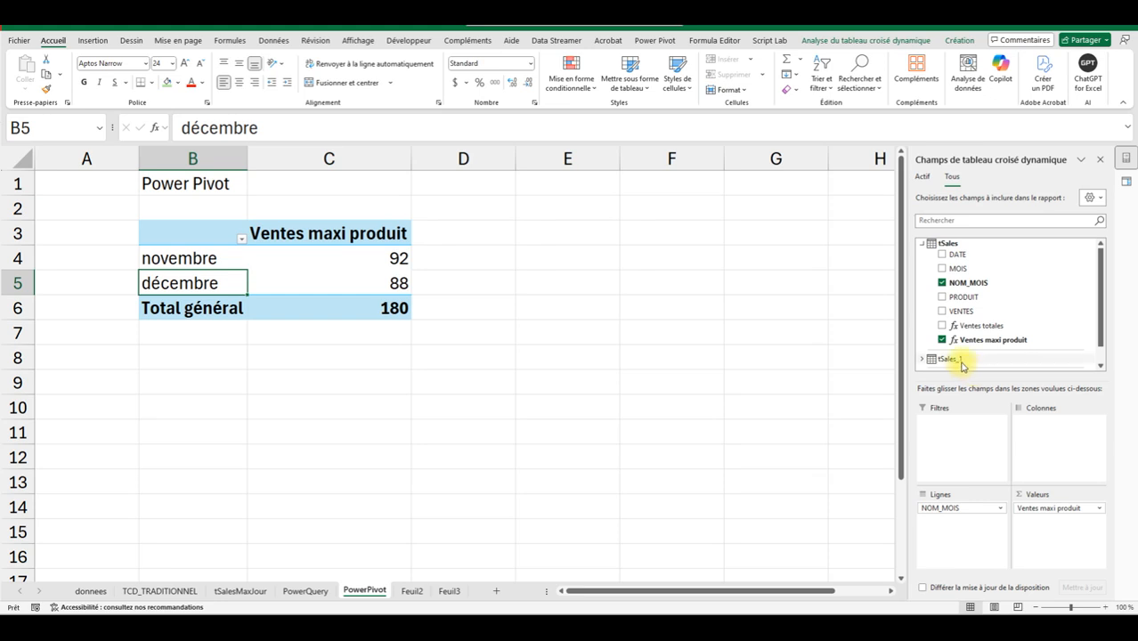
Copy the full DAX formula of the Ventes maxi produit measure and leave that measure without changing it
{"action": "right_click", "coordinate": [985, 344]}
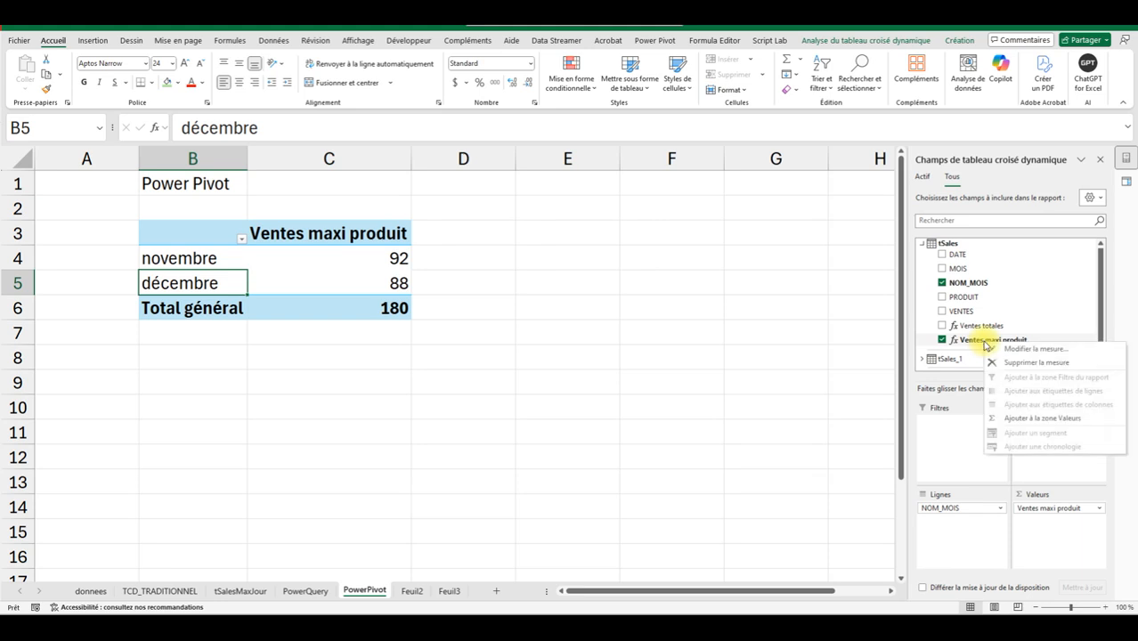
{"action": "left_click", "coordinate": [1017, 346]}
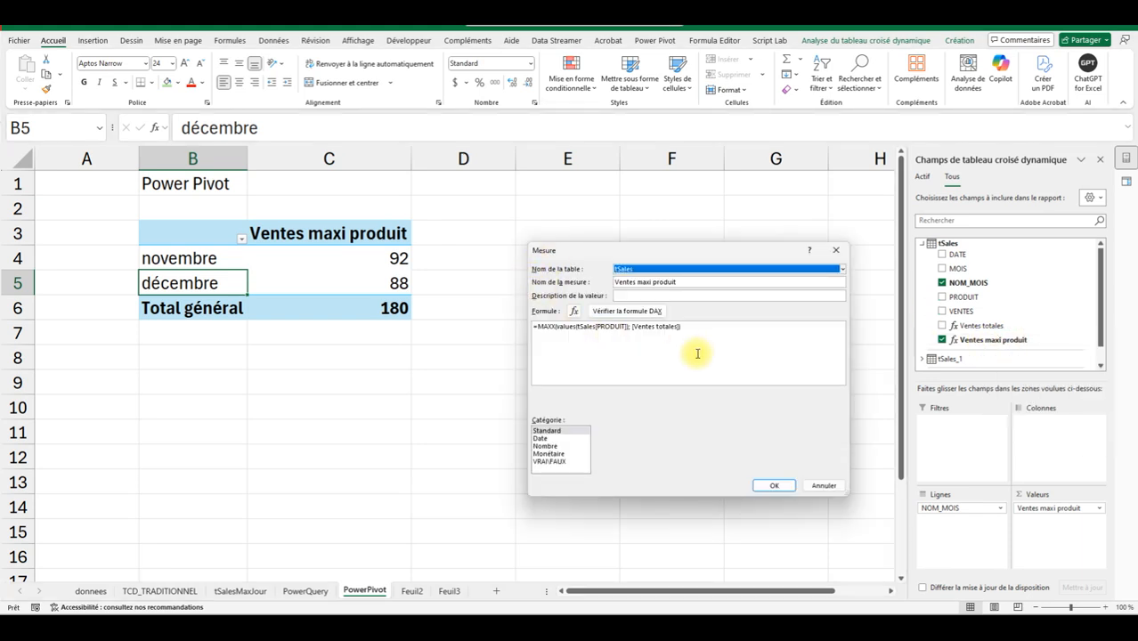
{"action": "left_click_drag", "start_coordinate": [707, 338], "coordinate": [468, 318]}
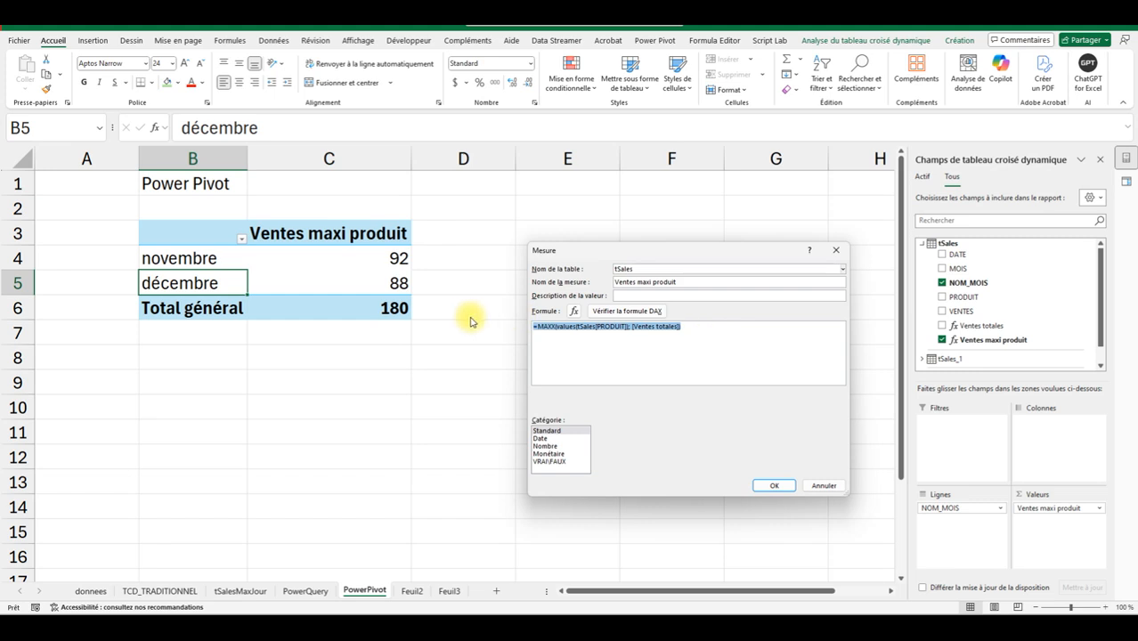
{"action": "left_click", "coordinate": [822, 485]}
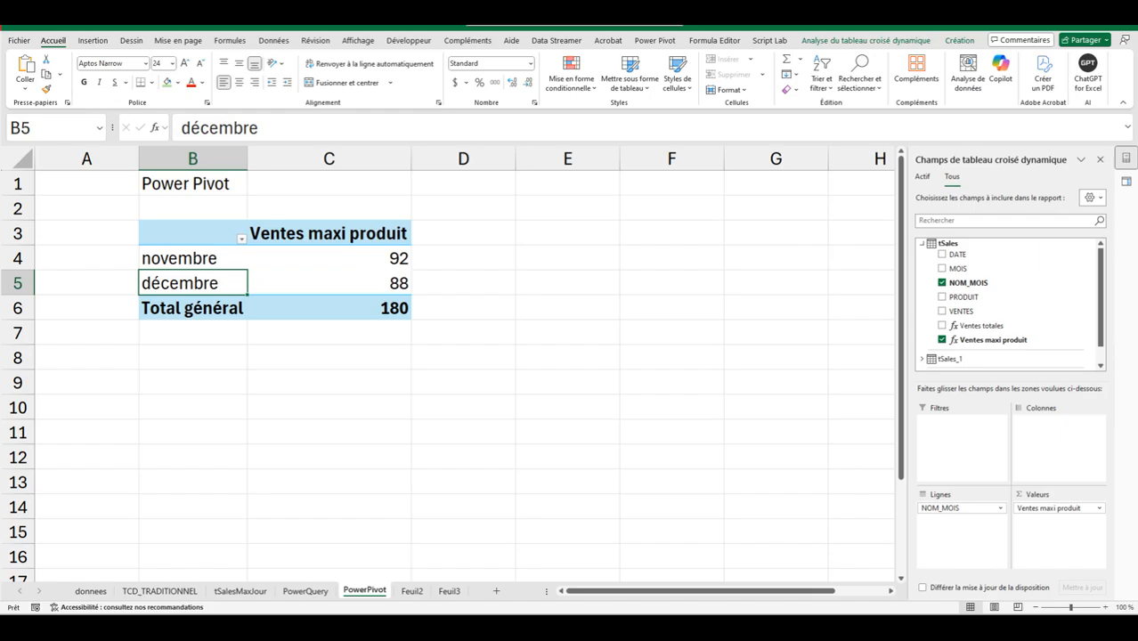
{"action": "left_click", "coordinate": [861, 627]}
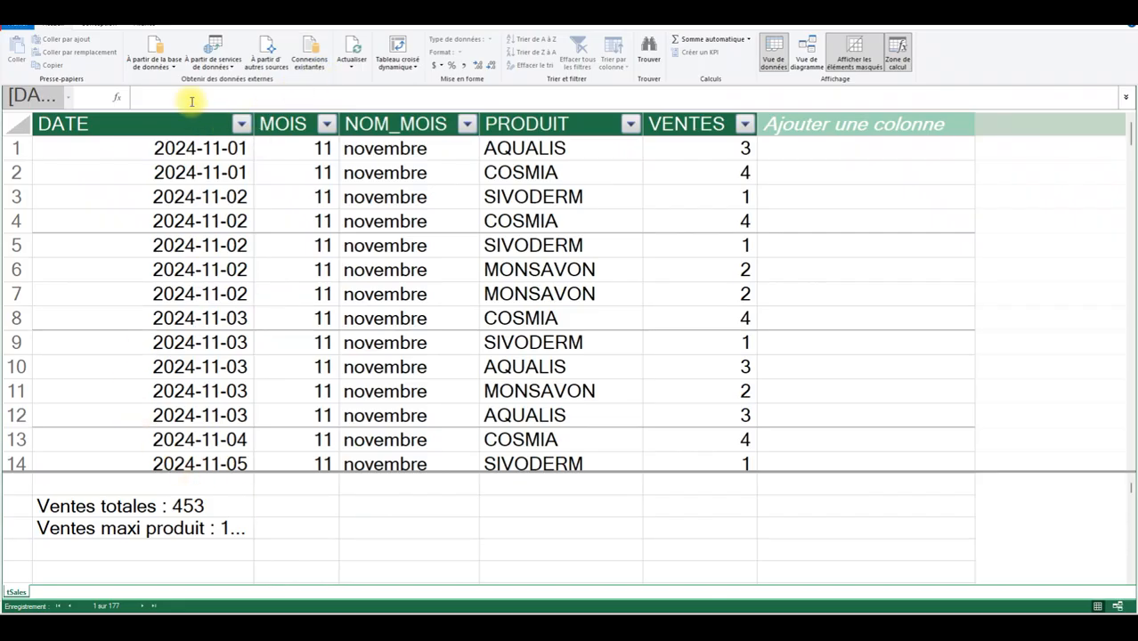
{"action": "mouse_move", "coordinate": [969, 623]}
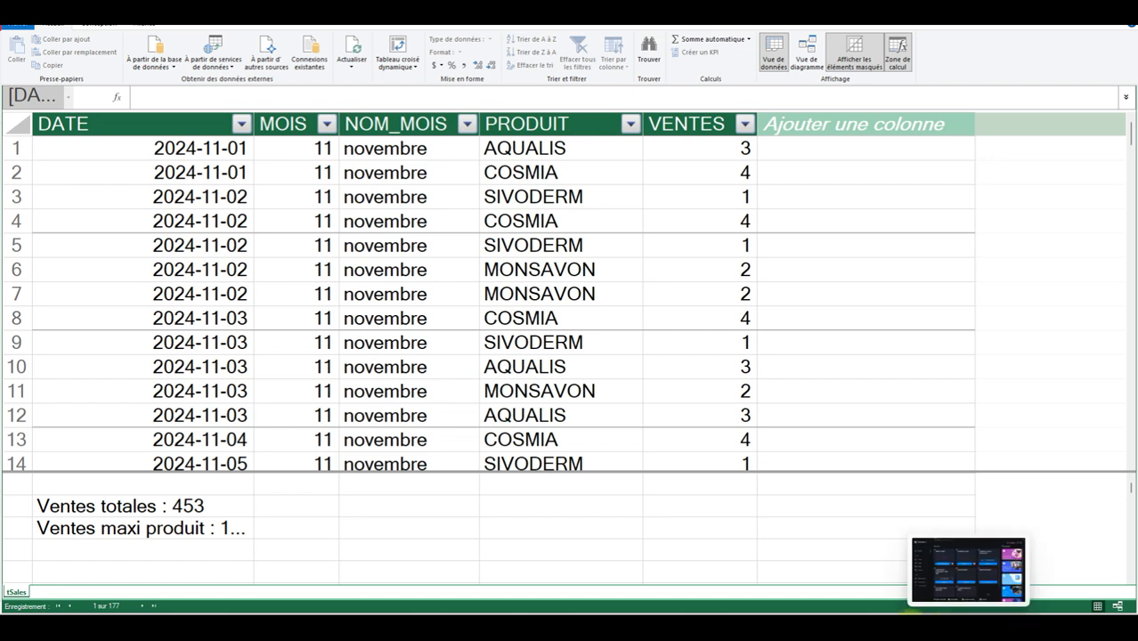
{"action": "mouse_move", "coordinate": [859, 627]}
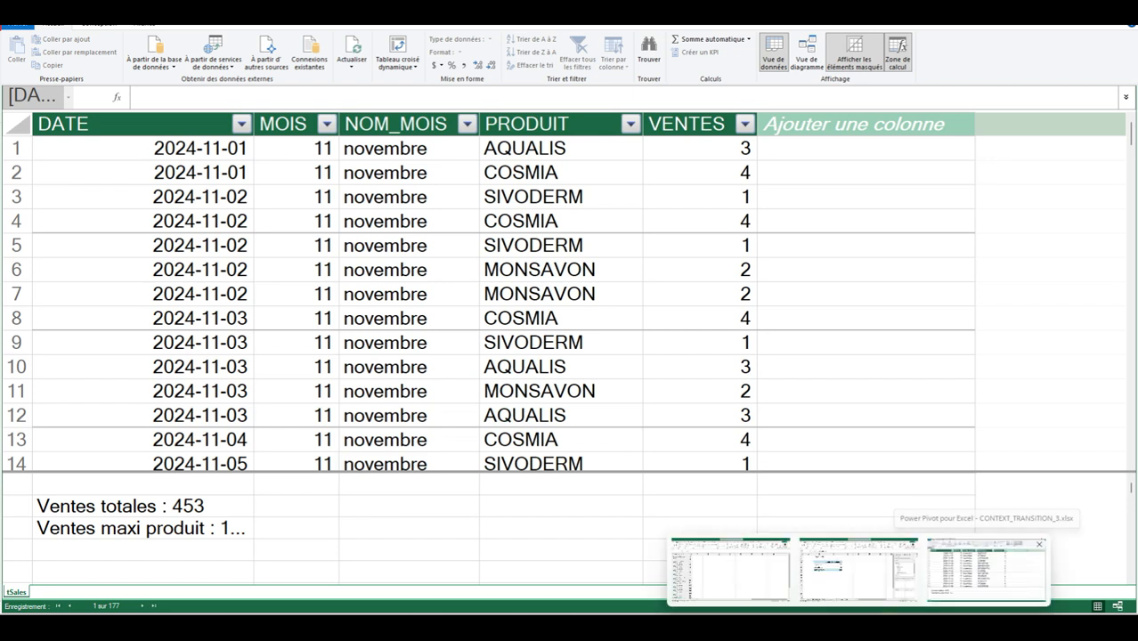
{"action": "left_click", "coordinate": [877, 570]}
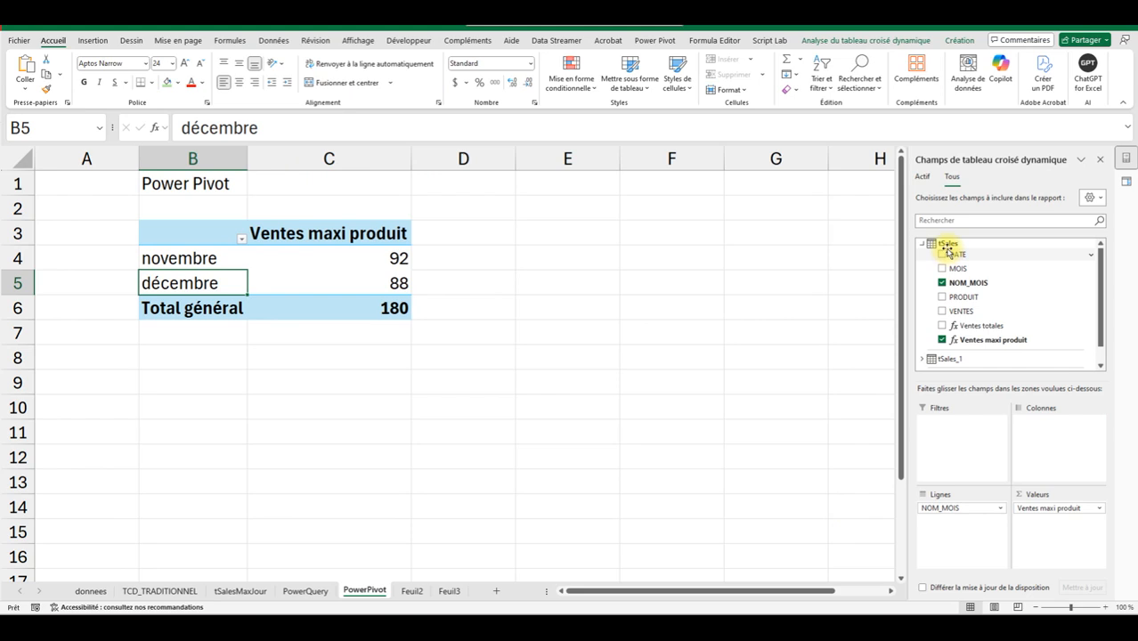
Add a measure to tSales named Ventes maxi jour, using the copied MAXX formula with a single leading equals sign
{"action": "right_click", "coordinate": [946, 244]}
{"action": "left_click", "coordinate": [983, 255]}
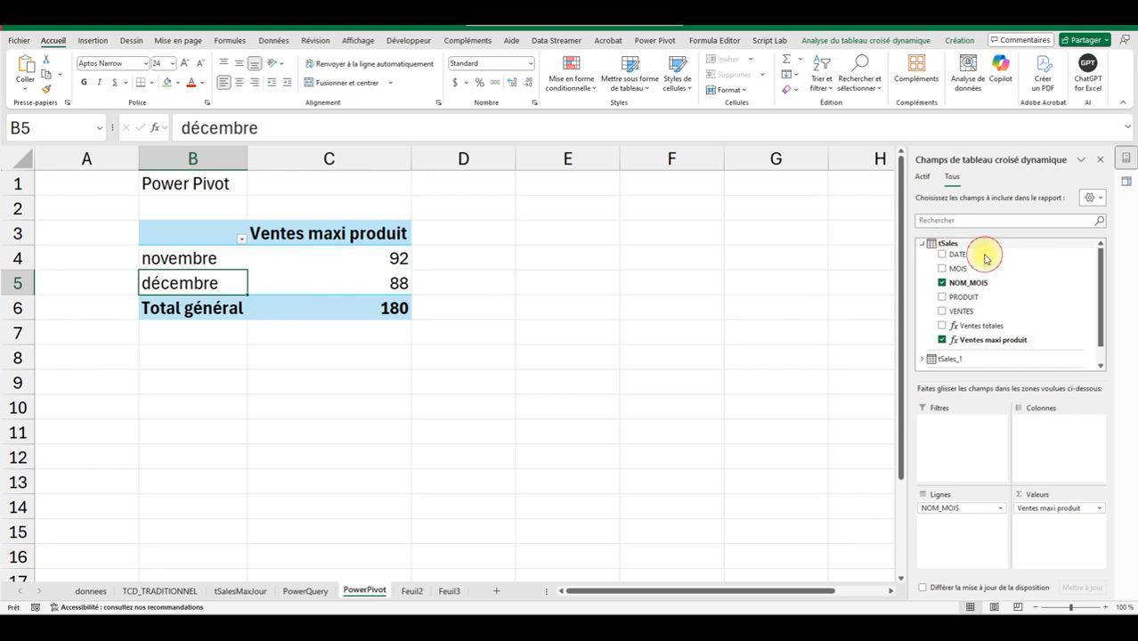
{"action": "left_click", "coordinate": [598, 339]}
{"action": "key", "text": "ctrl+v"}
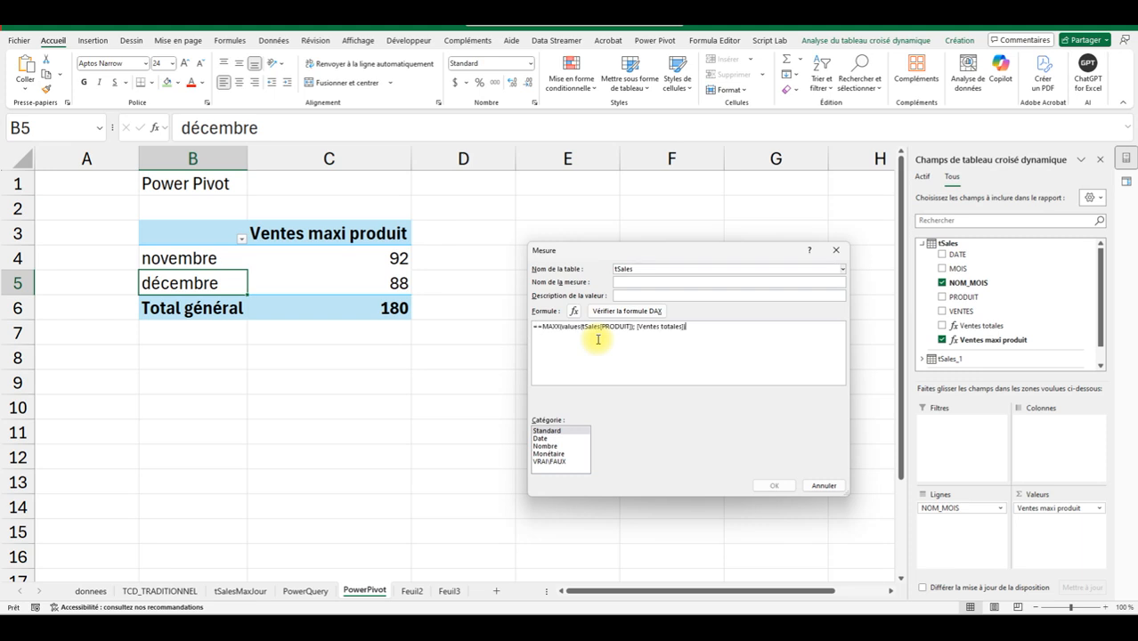
{"action": "left_click", "coordinate": [542, 335]}
{"action": "key", "text": "BackSpace"}
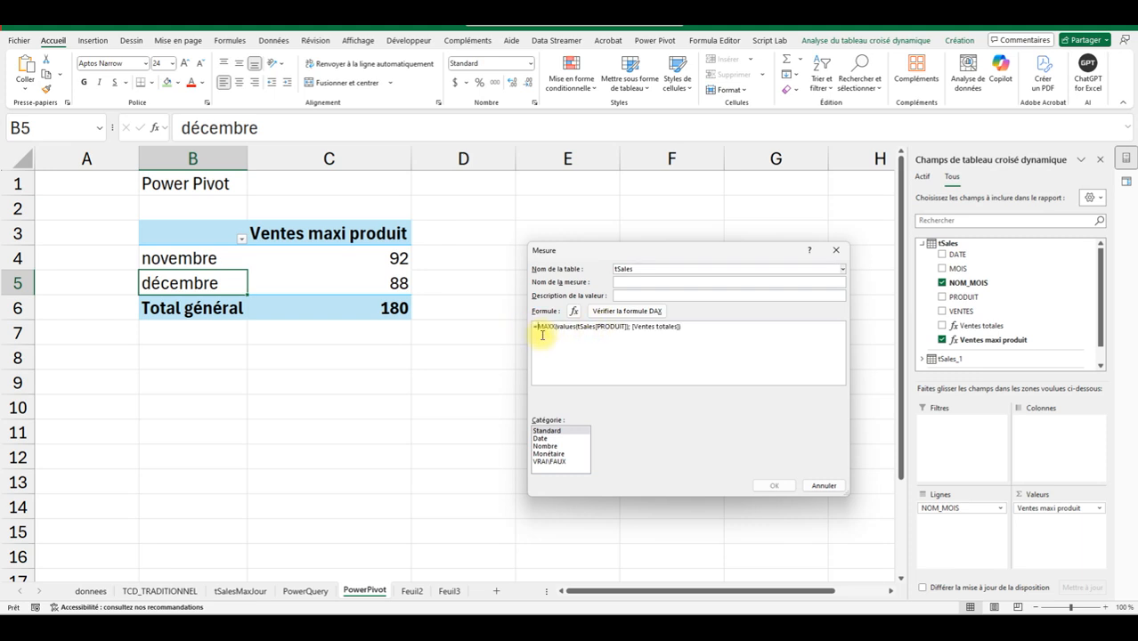
{"action": "left_click", "coordinate": [631, 282]}
{"action": "type", "text": "Ventes maxi jour"}
Enlarge the measure dialog and its formula text, and replace the PRODUIT column with DATE in the Ventes maxi jour formula
{"action": "left_click_drag", "start_coordinate": [623, 254], "coordinate": [551, 203]}
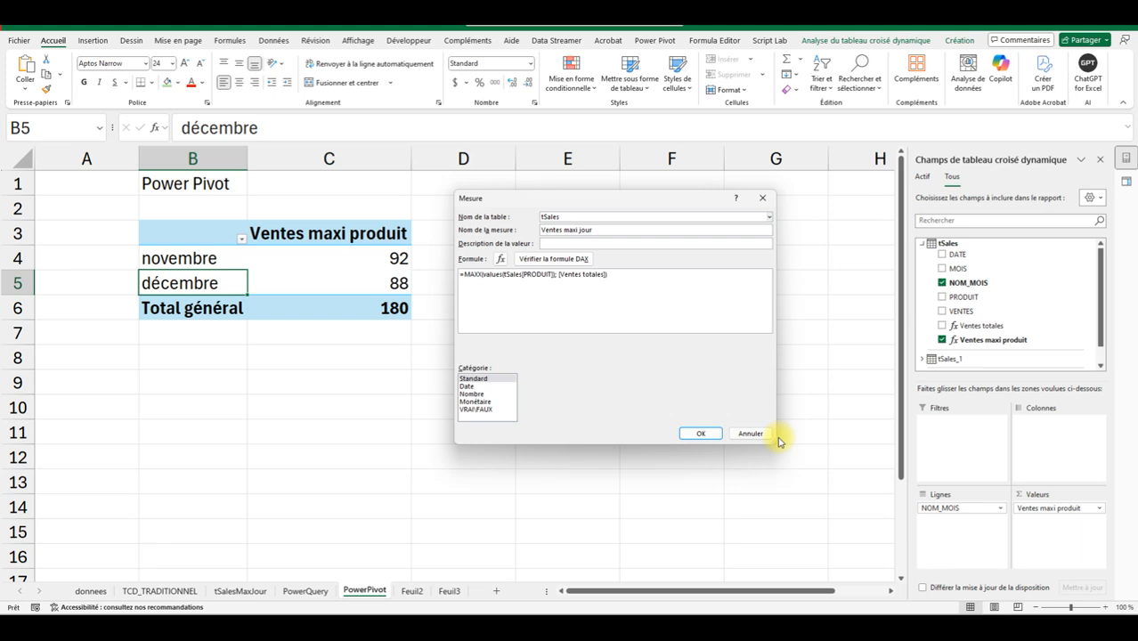
{"action": "left_click_drag", "start_coordinate": [774, 440], "coordinate": [917, 492]}
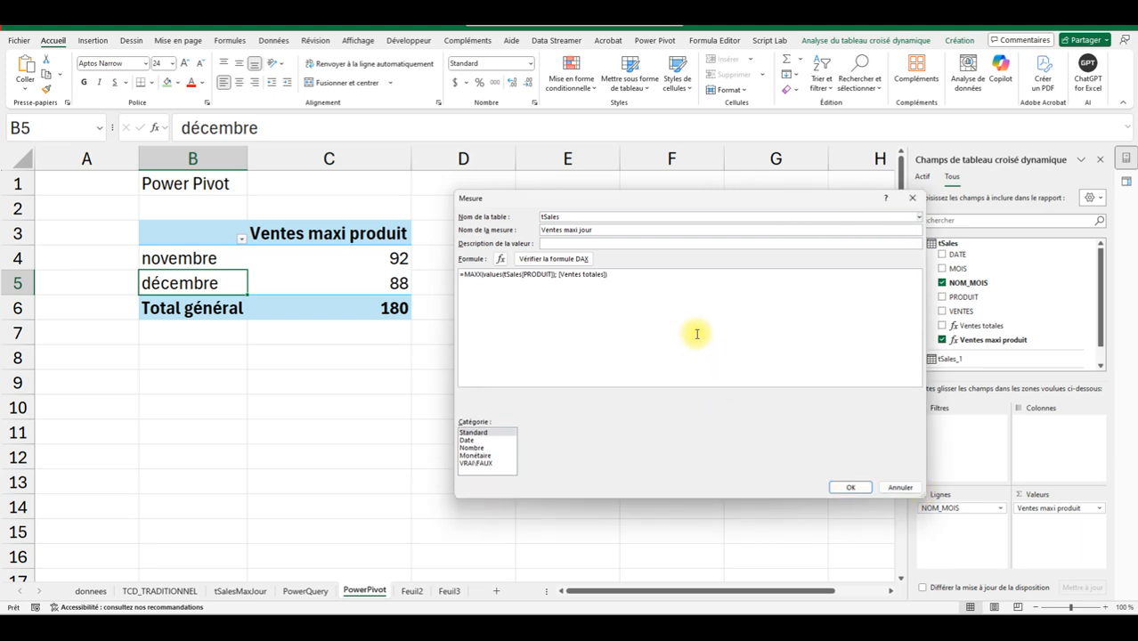
{"action": "left_click", "coordinate": [659, 309]}
{"action": "scroll", "coordinate": [659, 311], "scroll_direction": "up", "scroll_amount": 5}
{"action": "scroll", "coordinate": [663, 328], "scroll_direction": "up", "scroll_amount": 1}
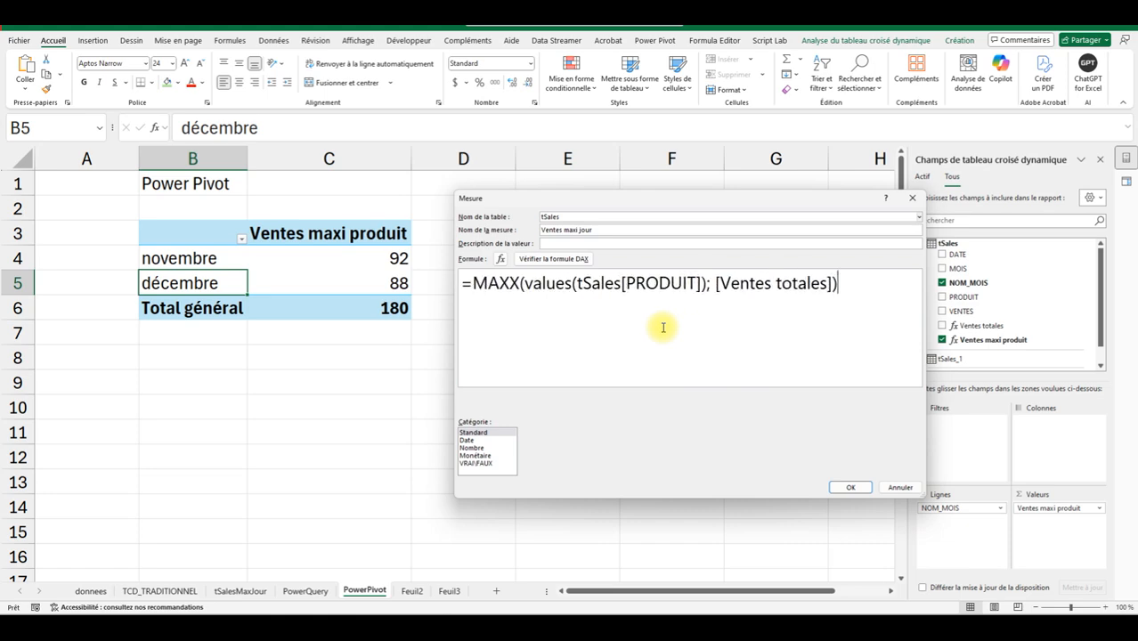
{"action": "scroll", "coordinate": [664, 328], "scroll_direction": "up", "scroll_amount": 1}
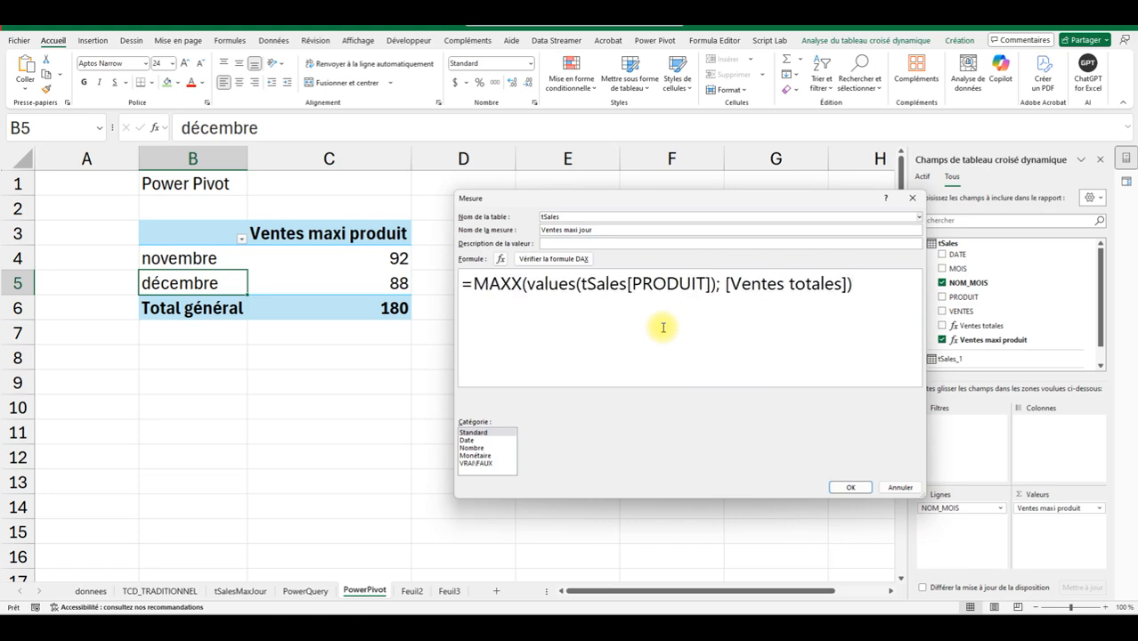
{"action": "scroll", "coordinate": [664, 328], "scroll_direction": "up", "scroll_amount": 1}
{"action": "left_click_drag", "start_coordinate": [636, 283], "coordinate": [713, 283]}
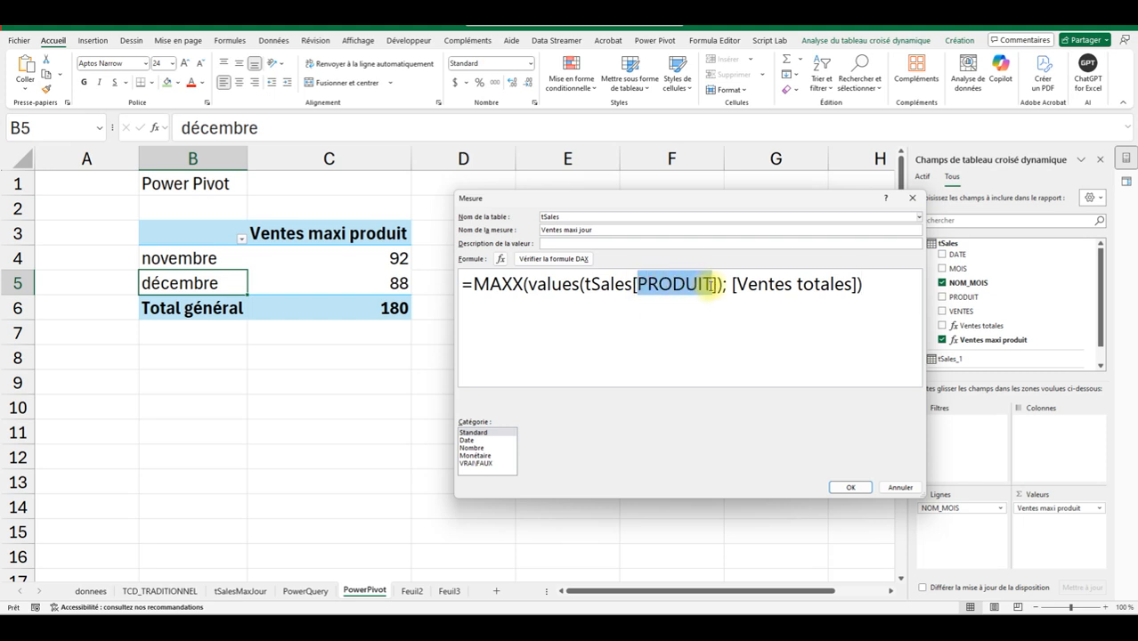
{"action": "type", "text": "D"}
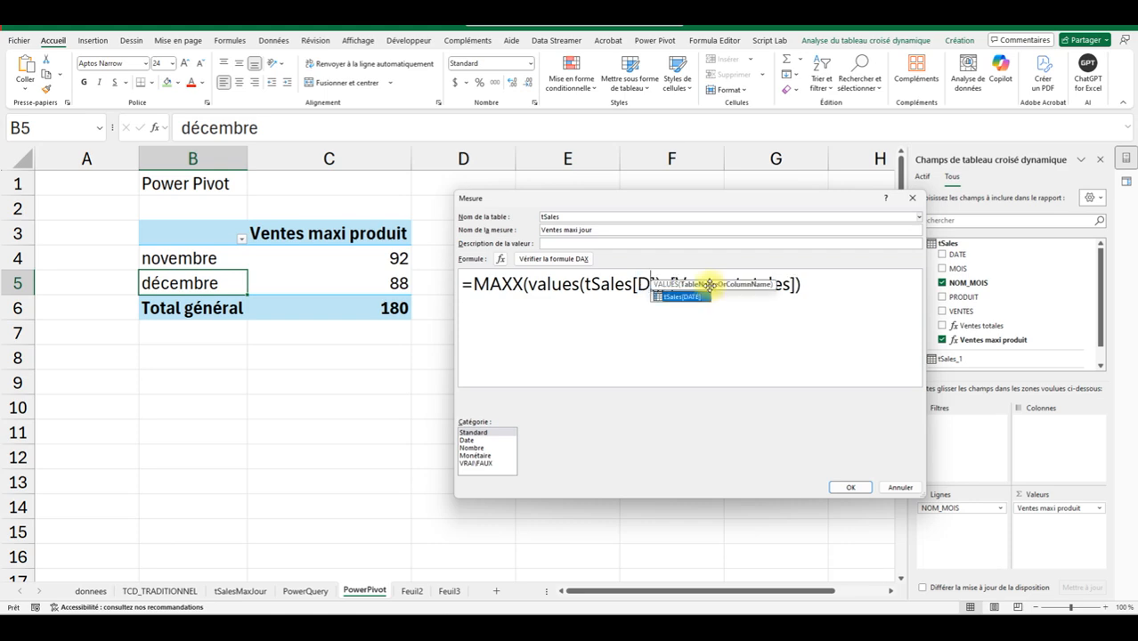
{"action": "key", "text": "Tab"}
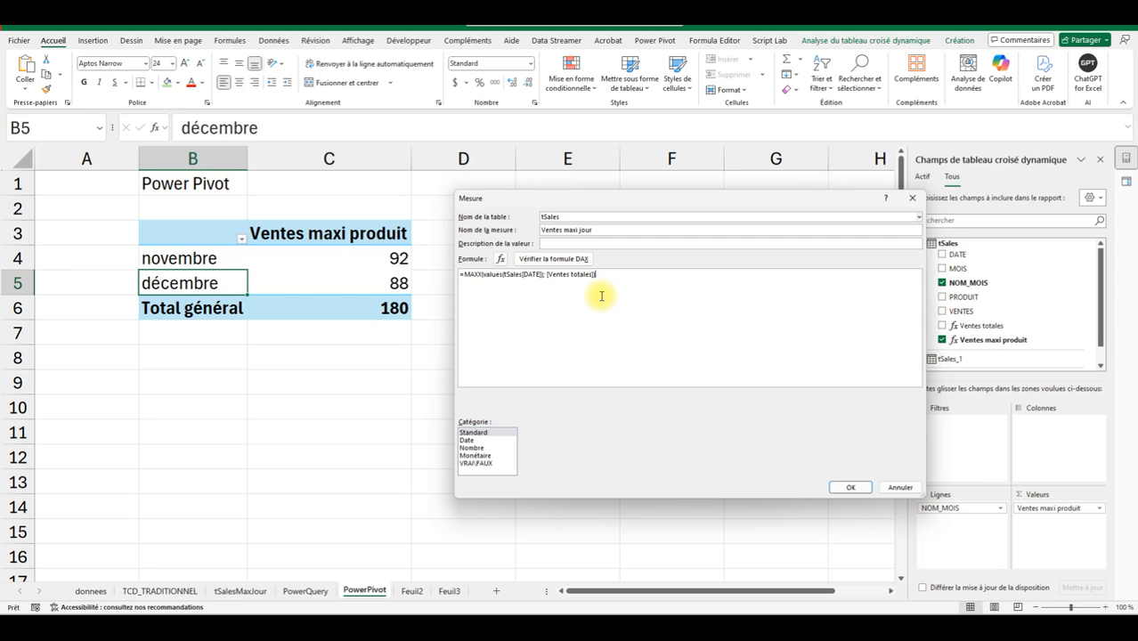
Rewrite the lowercase values function as VALUES so the formula reads =MAXX(VALUES(tSales[DATE]); [Ventes totales])
{"action": "left_click", "coordinate": [612, 276]}
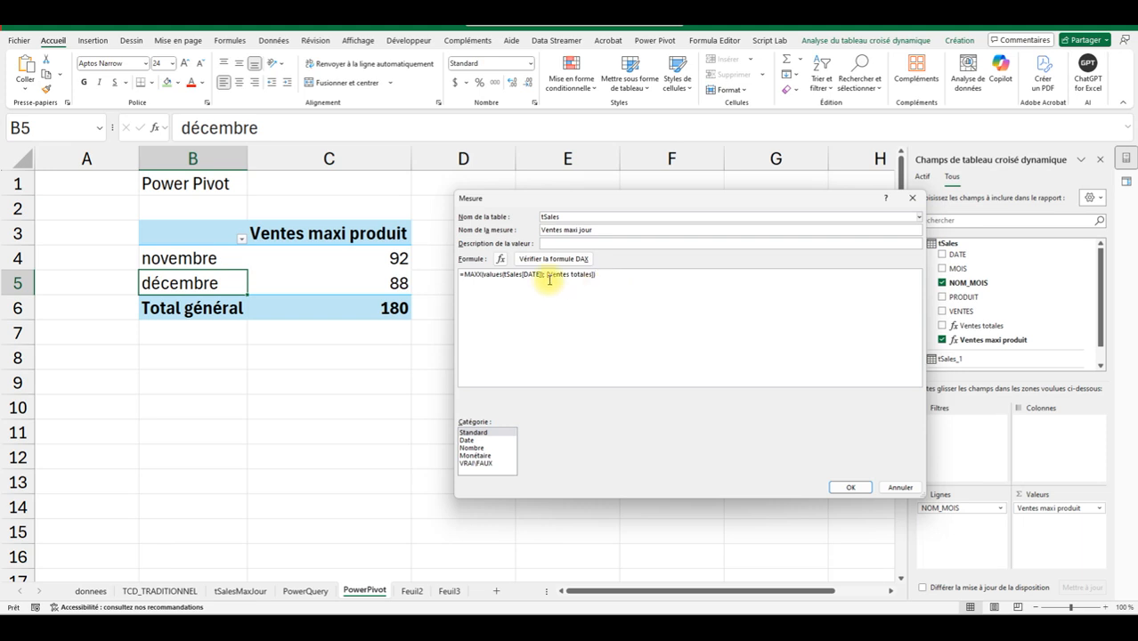
{"action": "scroll", "coordinate": [700, 329], "scroll_direction": "up", "scroll_amount": 3}
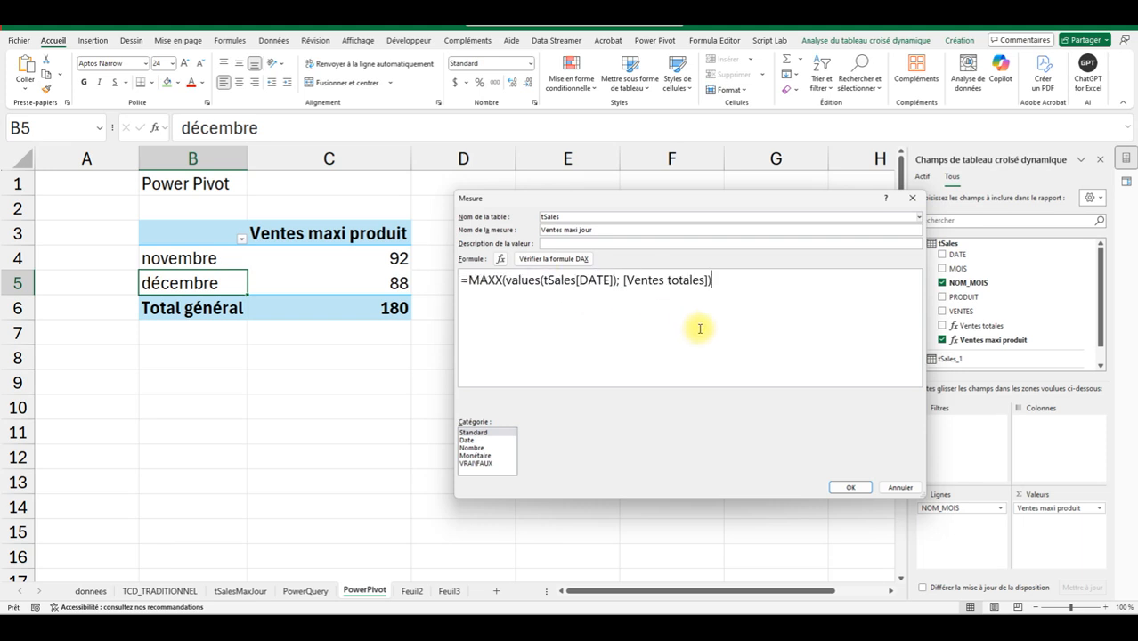
{"action": "scroll", "coordinate": [700, 329], "scroll_direction": "up", "scroll_amount": 2}
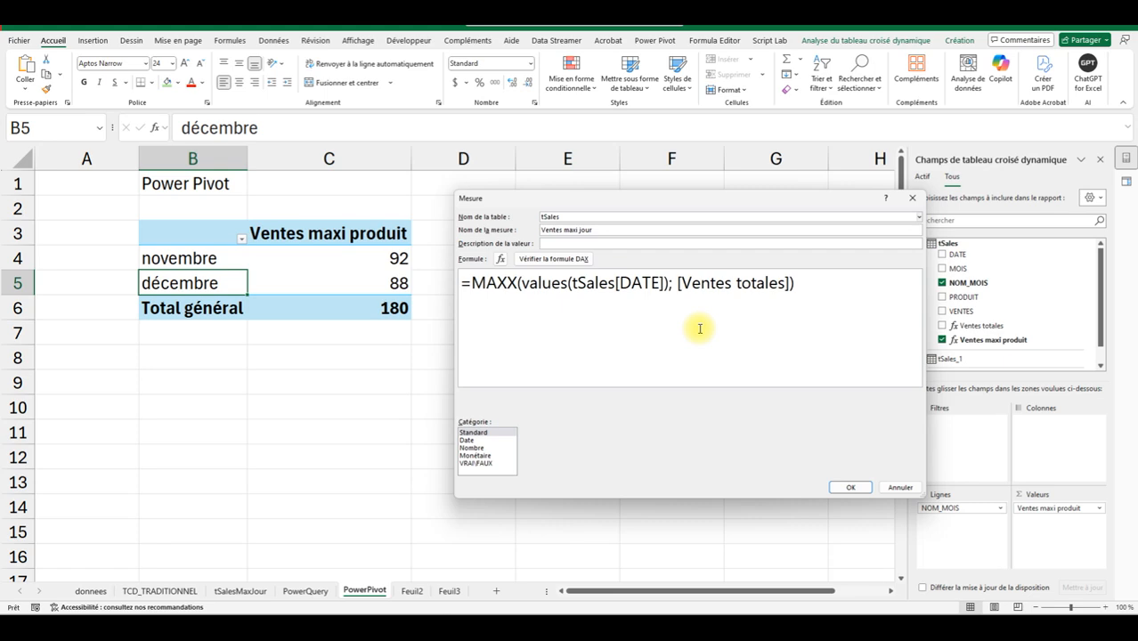
{"action": "double_click", "coordinate": [544, 285]}
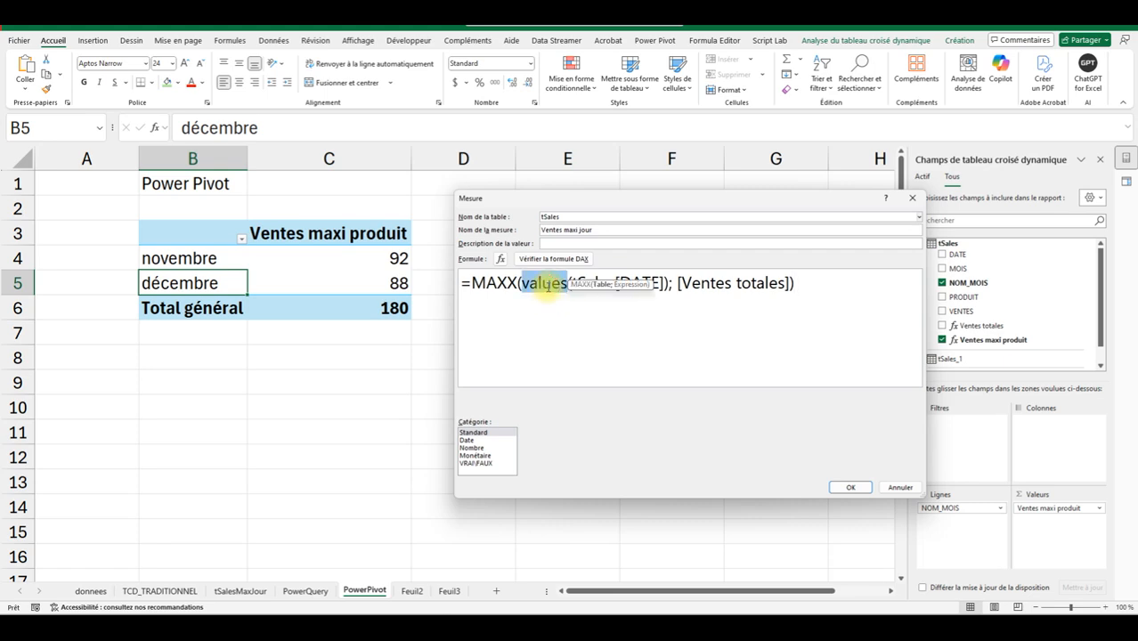
{"action": "type", "text": "VALUES"}
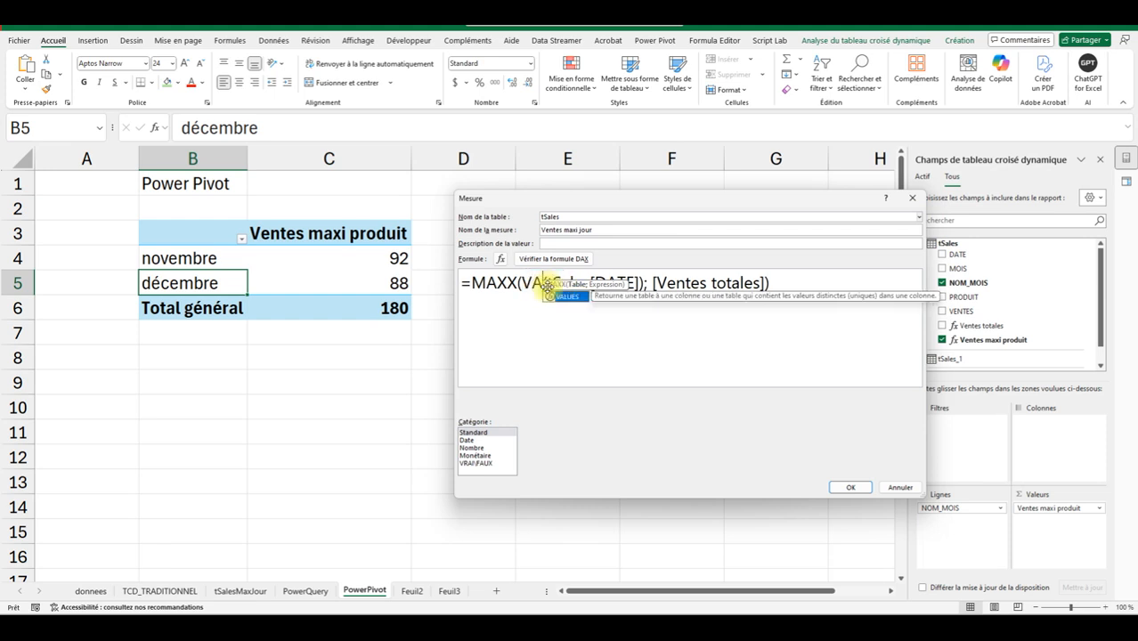
{"action": "left_click", "coordinate": [628, 325]}
{"action": "left_click", "coordinate": [792, 332]}
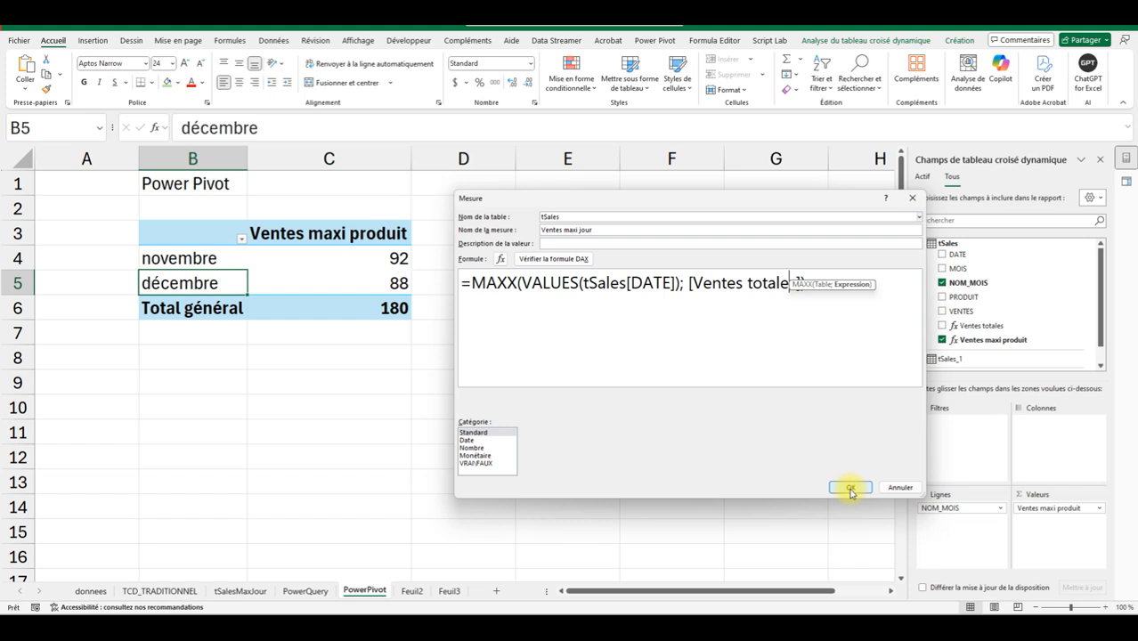
Enlarge the formula text and put the VALUES(tSales[DATE]) and [Ventes totales] arguments of MAXX on separate lines, indenting [Ventes totales]
{"action": "scroll", "coordinate": [791, 358], "scroll_direction": "up", "scroll_amount": 1}
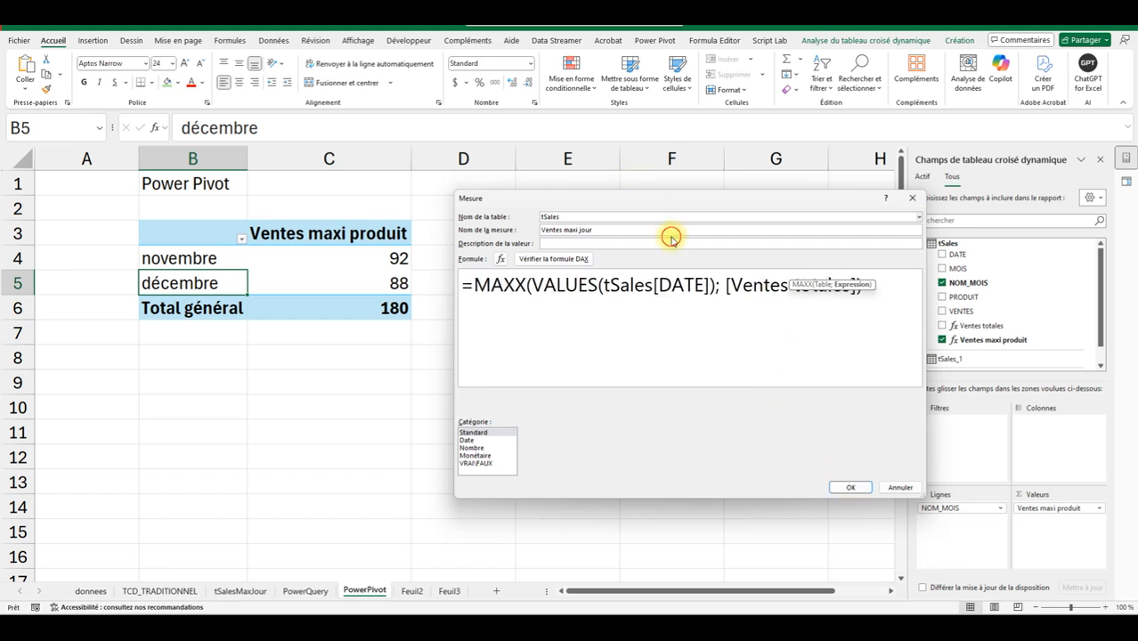
{"action": "left_click", "coordinate": [730, 339]}
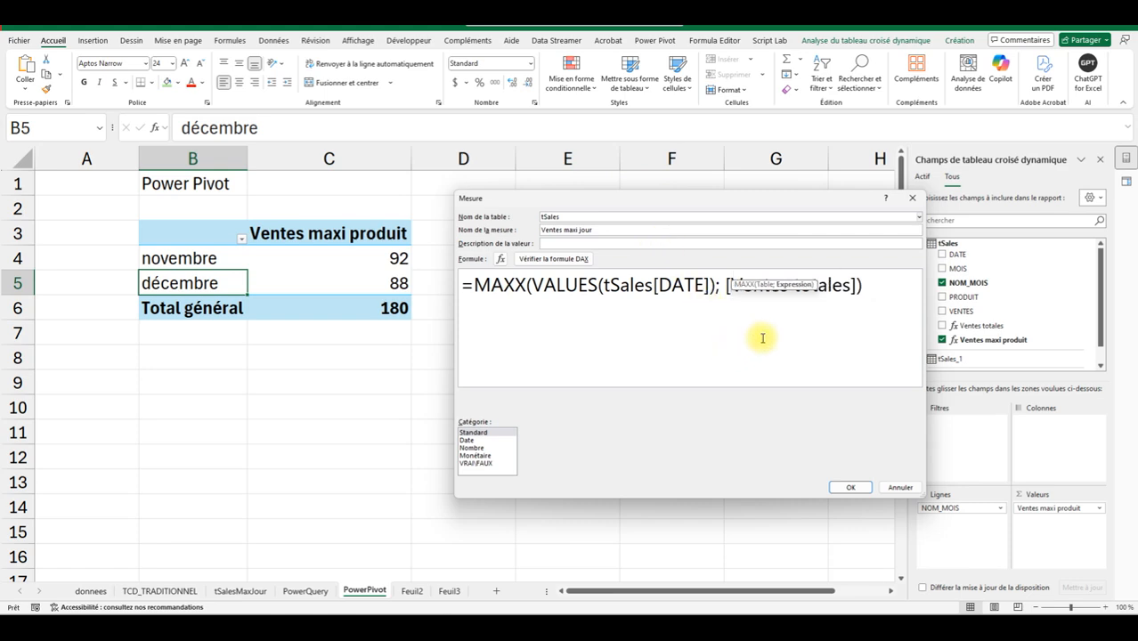
{"action": "left_click", "coordinate": [887, 291]}
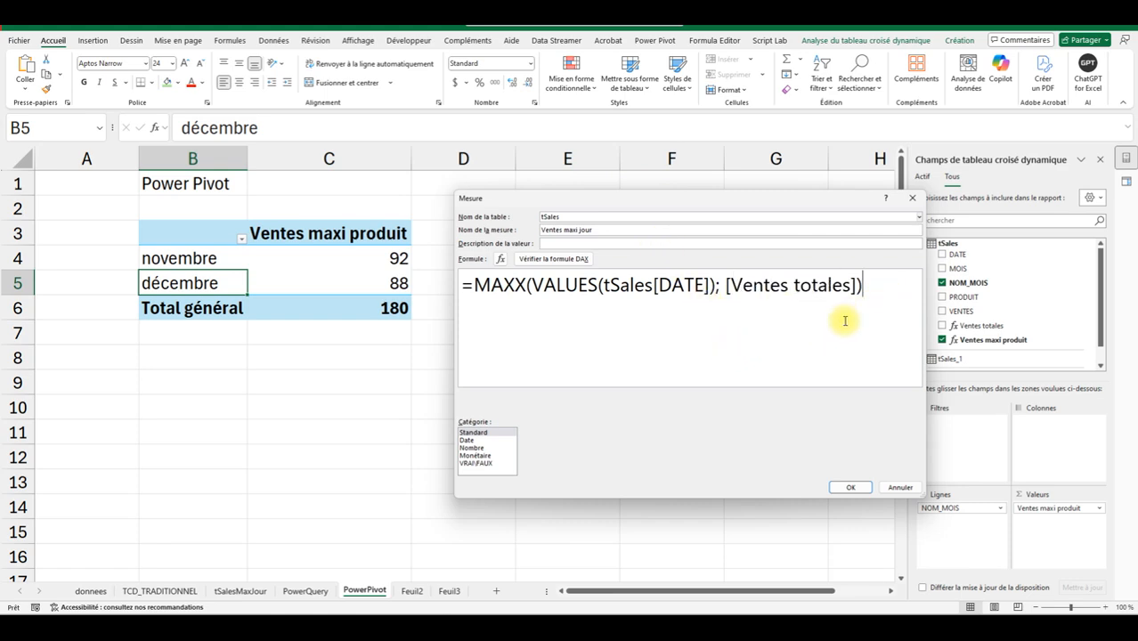
{"action": "left_click", "coordinate": [726, 287]}
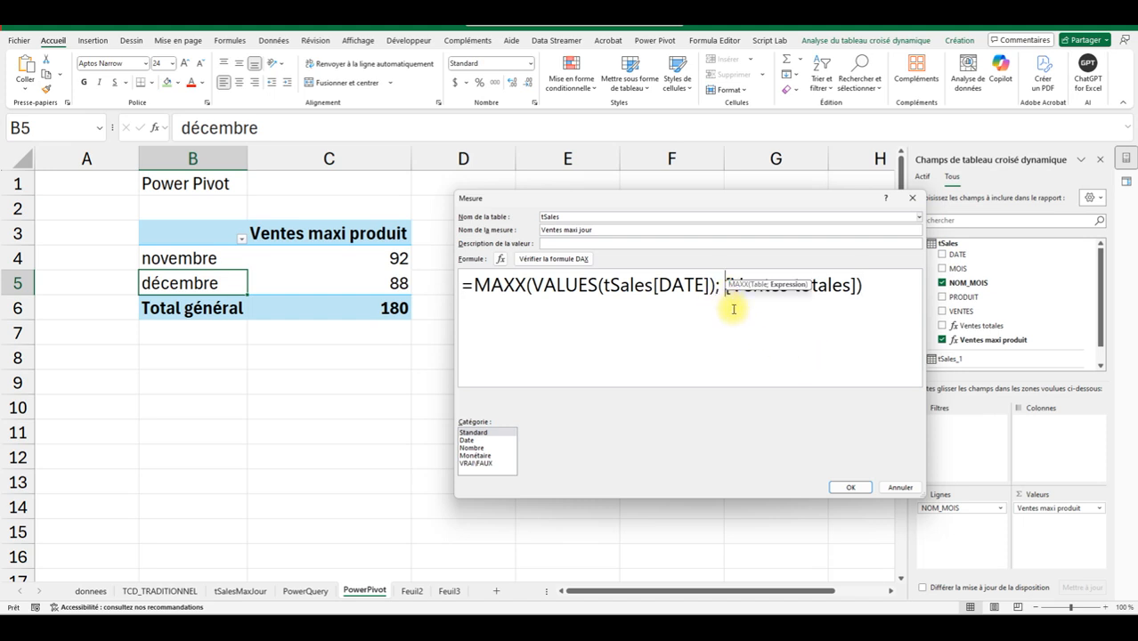
{"action": "key", "text": "shift+Return"}
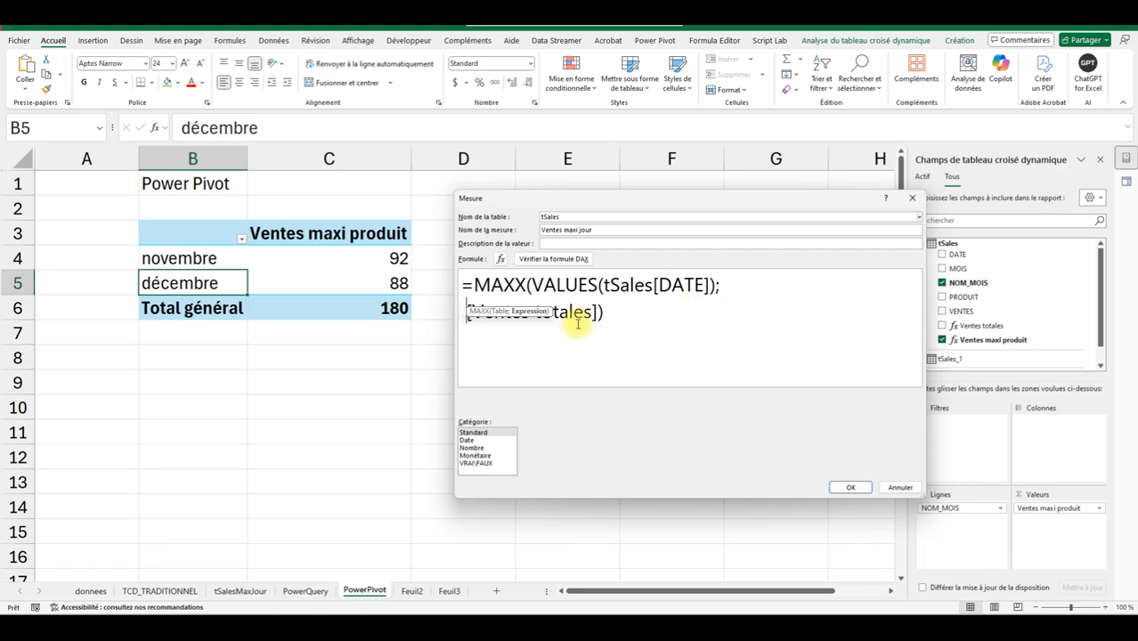
{"action": "left_click", "coordinate": [532, 285]}
{"action": "key", "text": "shift+Return"}
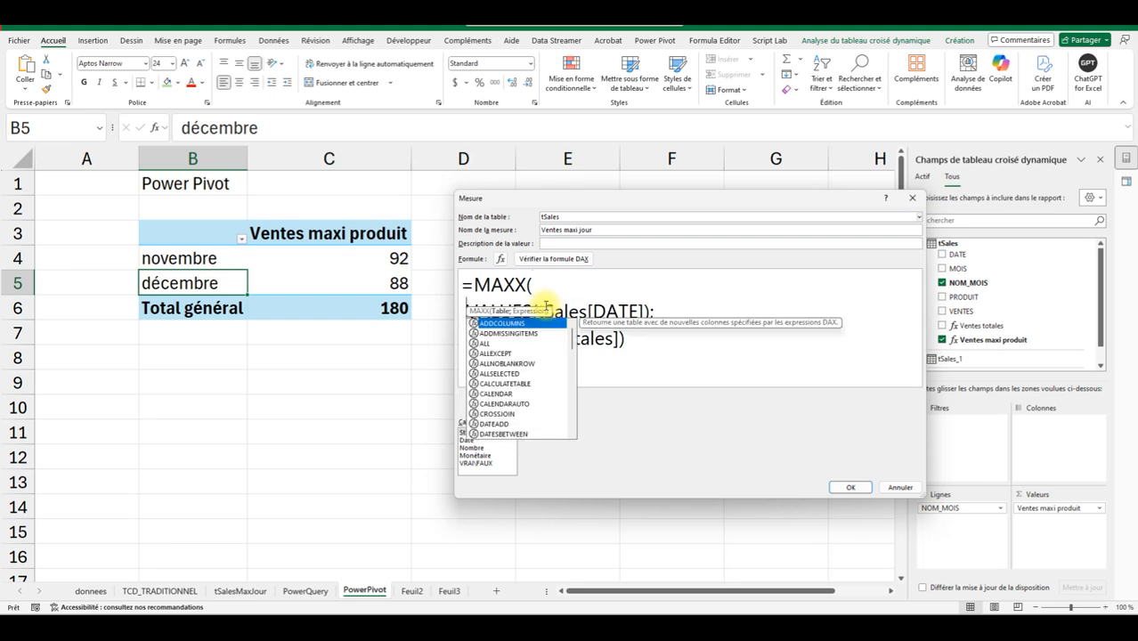
Indent the VALUES(tSales[DATE]) line and place the closing parenthesis of MAXX on its own line
{"action": "left_click", "coordinate": [582, 290]}
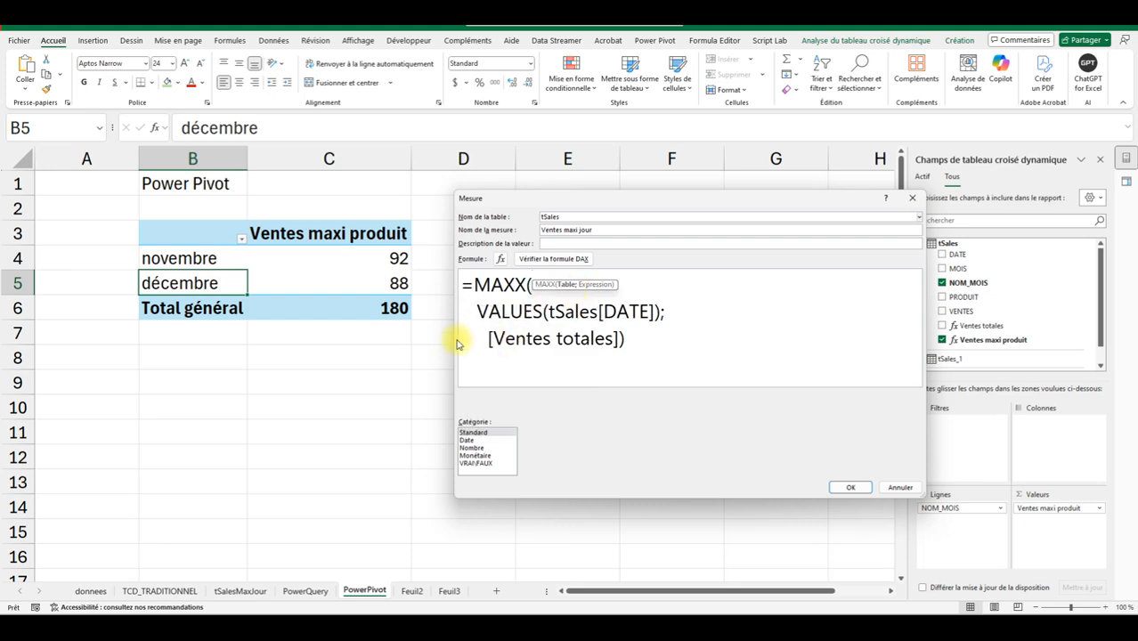
{"action": "left_click", "coordinate": [477, 312]}
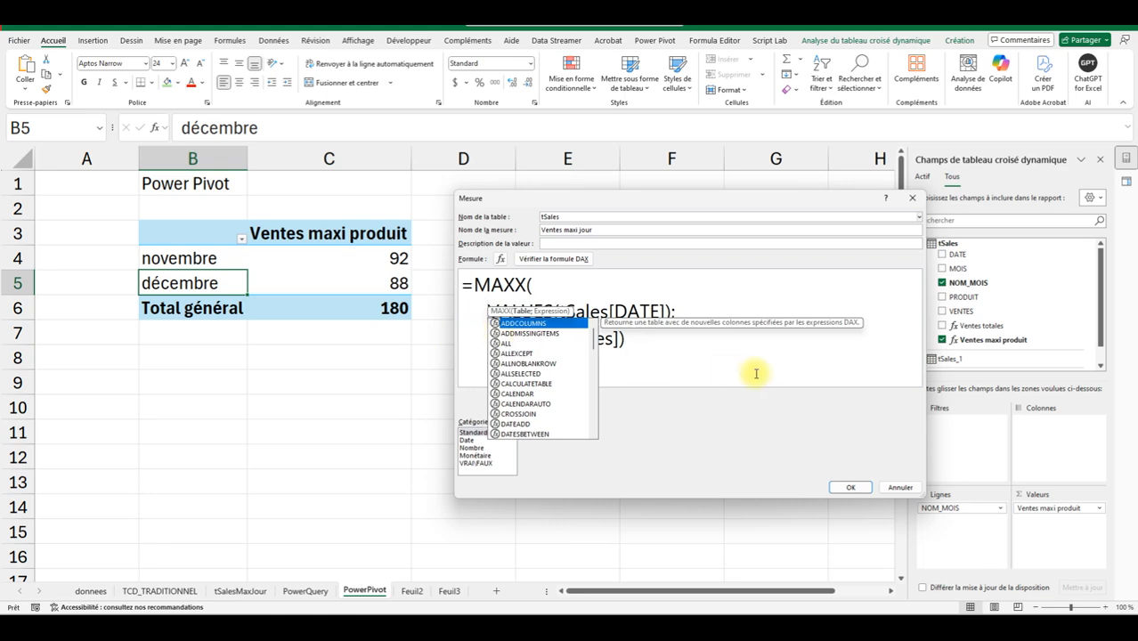
{"action": "left_click", "coordinate": [623, 341]}
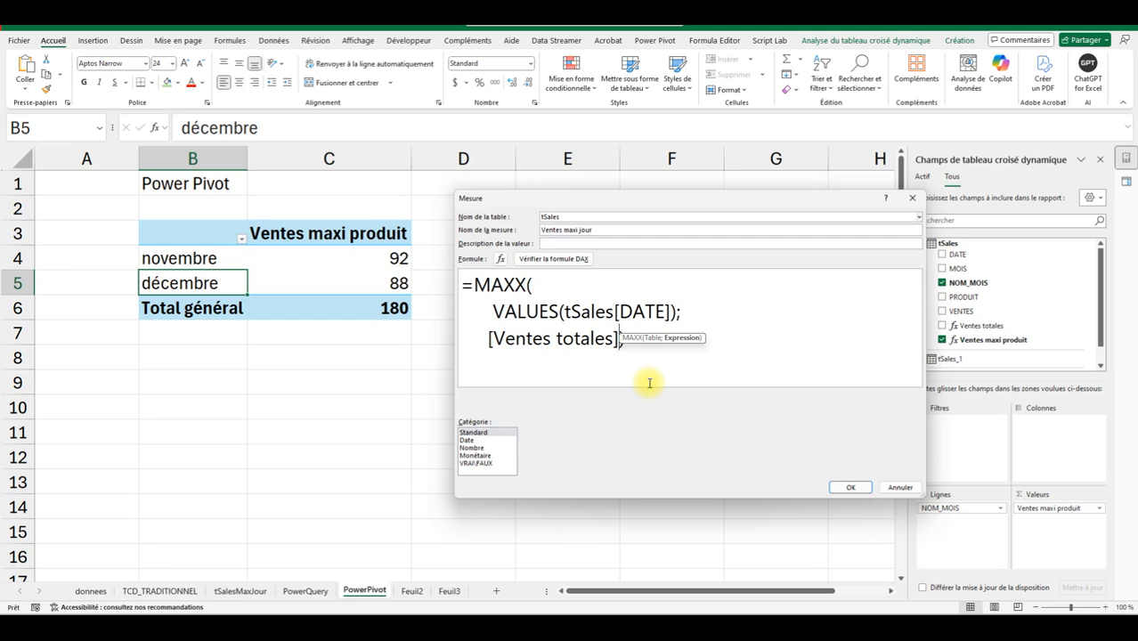
{"action": "key", "text": "Return"}
{"action": "type", "text": ")"}
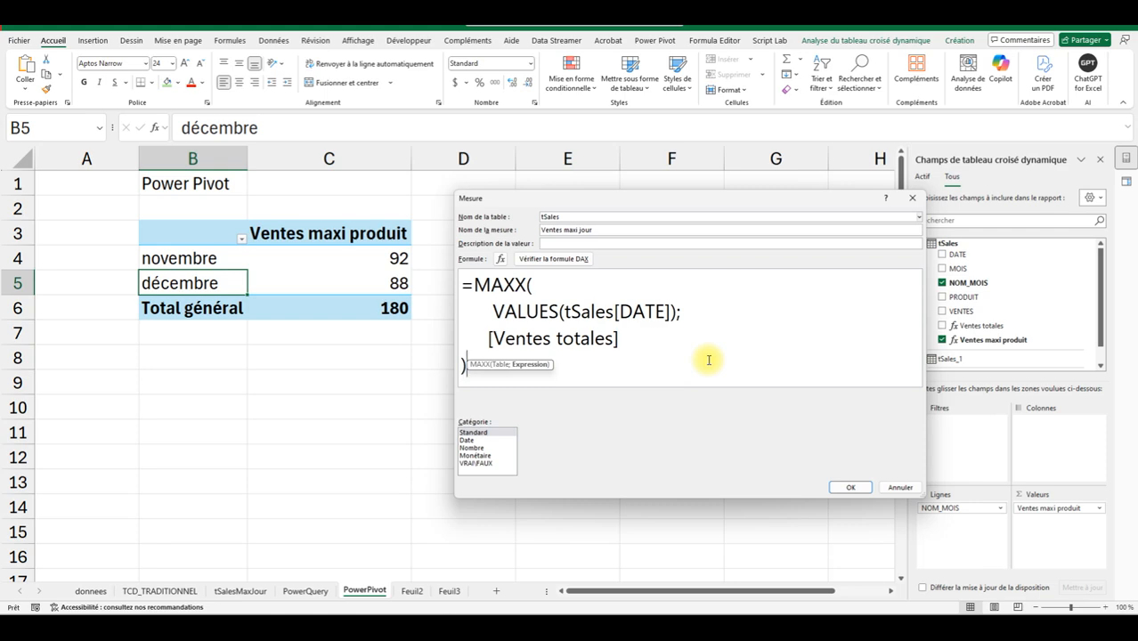
Check the Ventes maxi jour DAX formula for errors and save the measure
{"action": "left_click", "coordinate": [500, 259]}
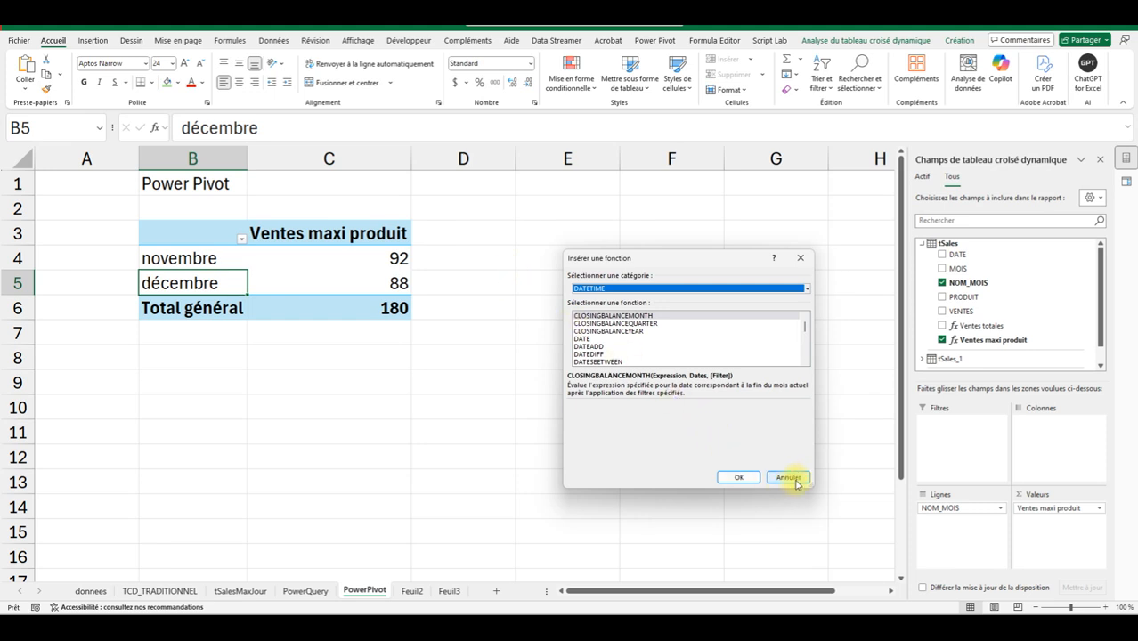
{"action": "left_click", "coordinate": [794, 480]}
{"action": "left_click", "coordinate": [541, 265]}
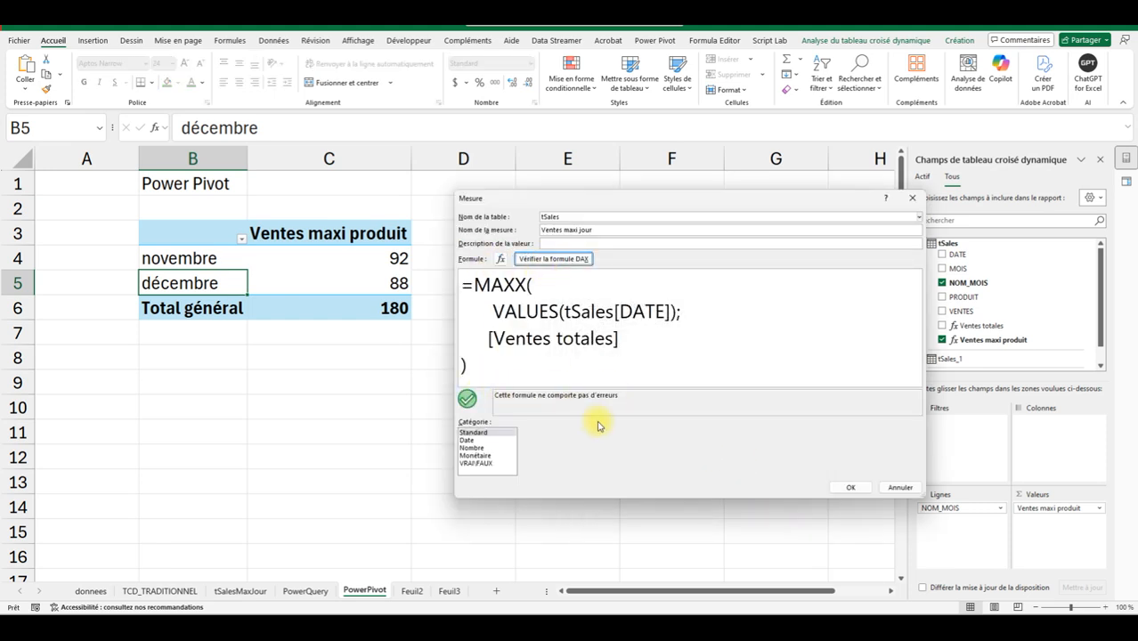
{"action": "left_click", "coordinate": [850, 488]}
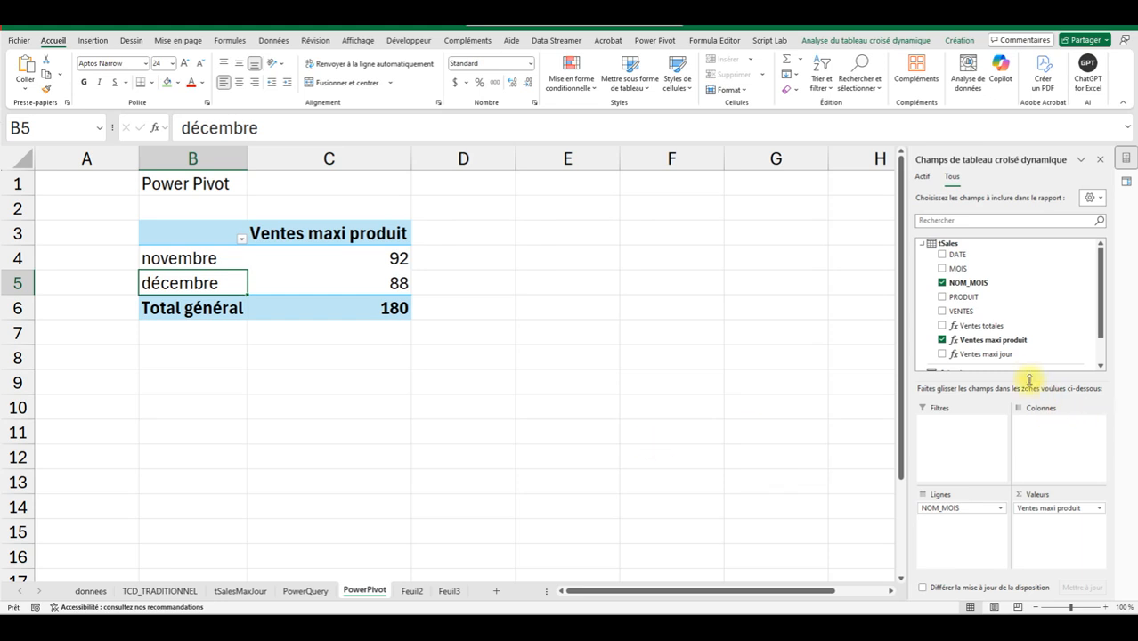
Add the Ventes maxi jour measure to the pivot table's values and review the monthly results and grand totals
{"action": "left_click_drag", "start_coordinate": [987, 355], "coordinate": [1048, 525]}
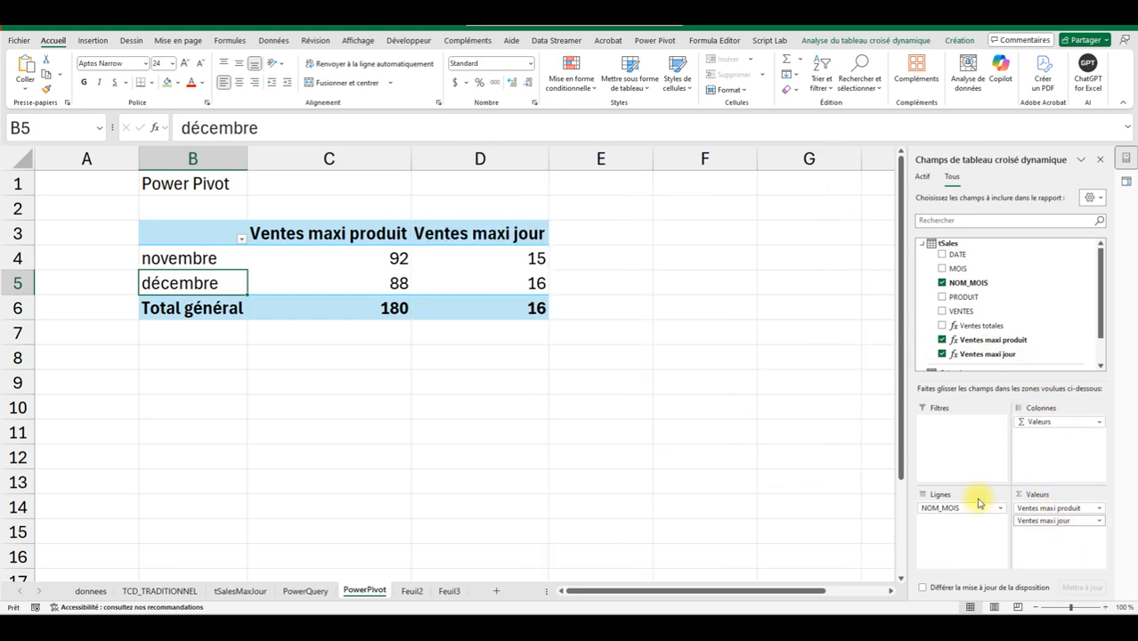
{"action": "left_click", "coordinate": [504, 258]}
{"action": "left_click", "coordinate": [460, 278]}
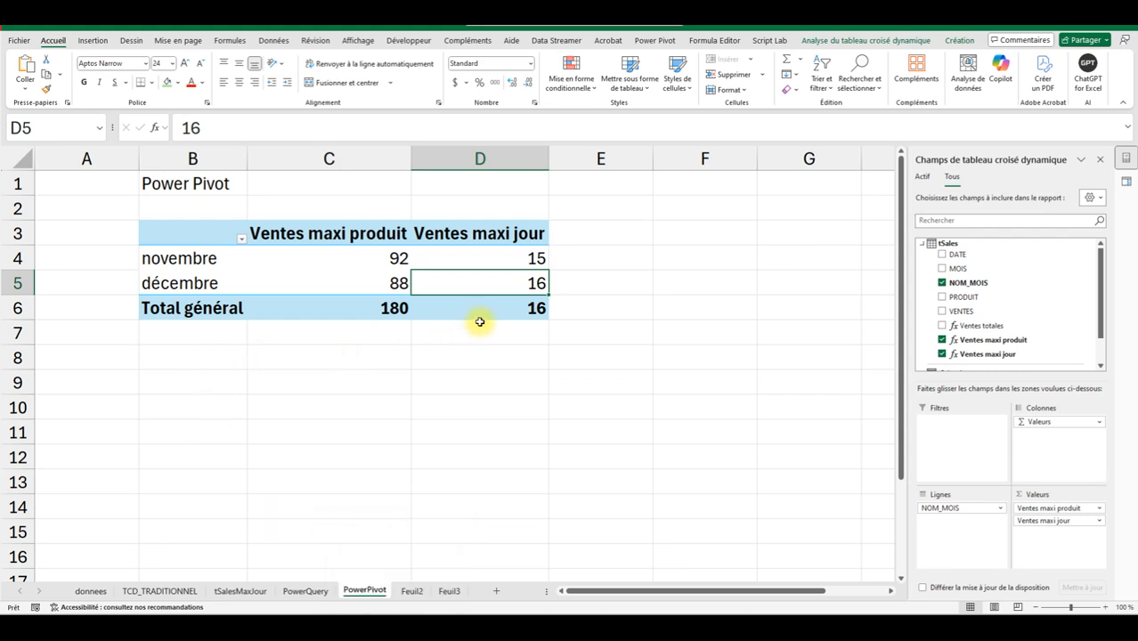
{"action": "left_click", "coordinate": [506, 309]}
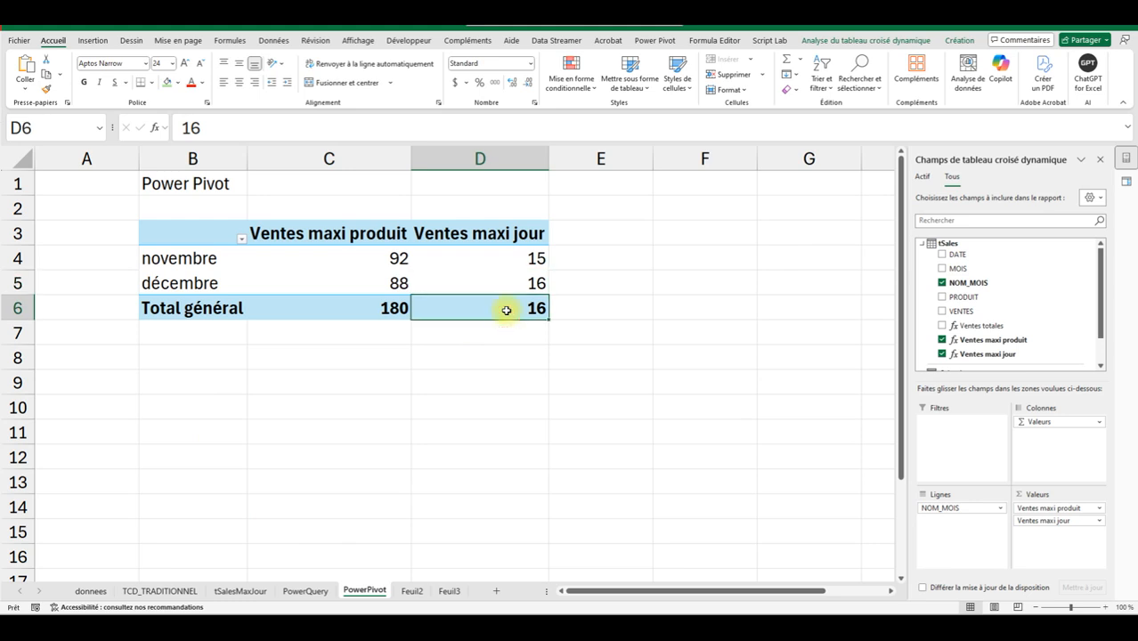
{"action": "left_click", "coordinate": [363, 311]}
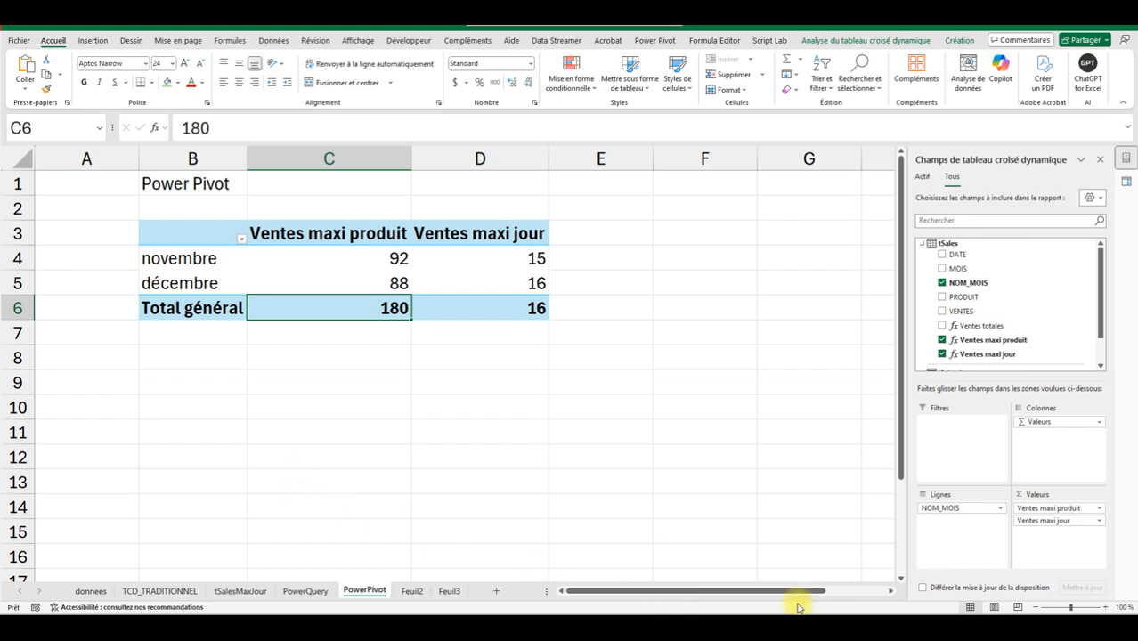
{"action": "left_click", "coordinate": [968, 627]}
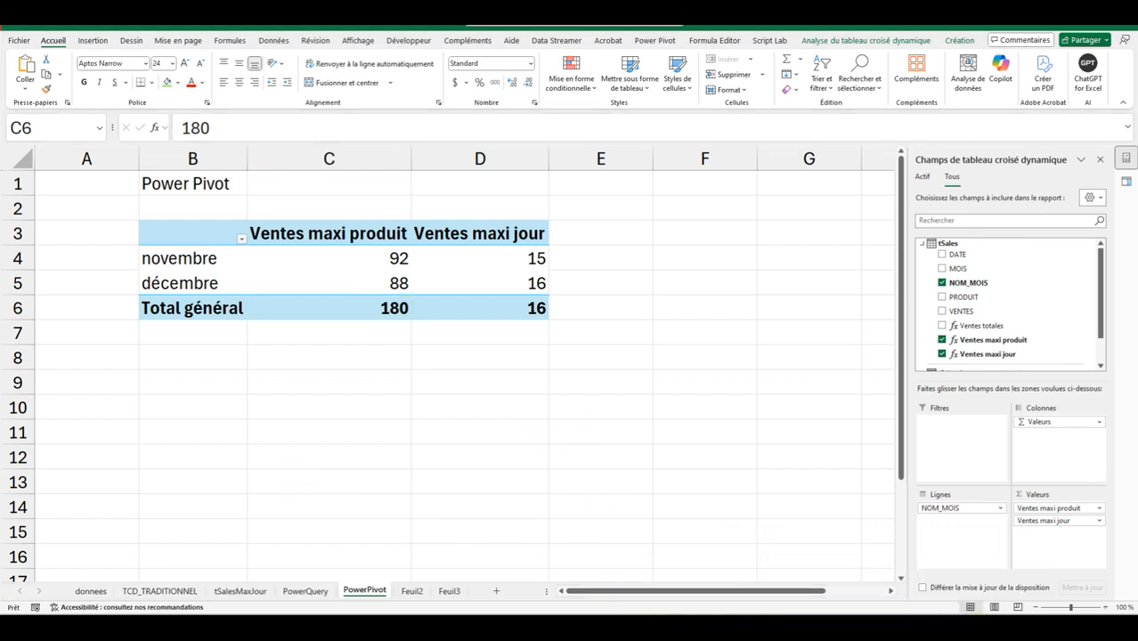